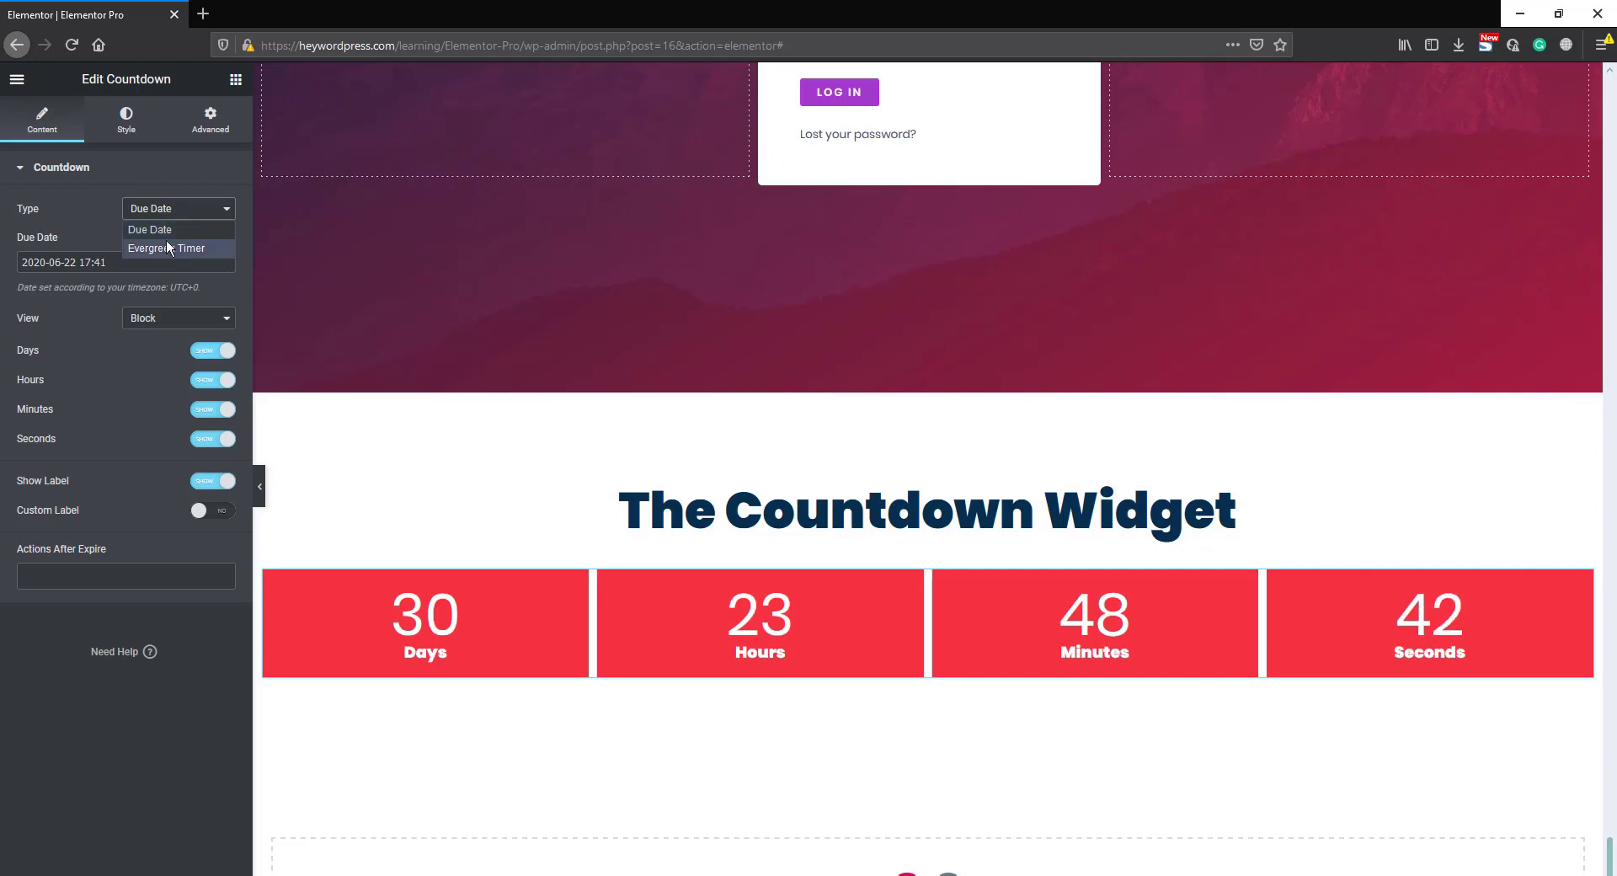
Try the Evergreen Timer type on the countdown, and return the type to Due Date
{"action": "left_click", "coordinate": [165, 248]}
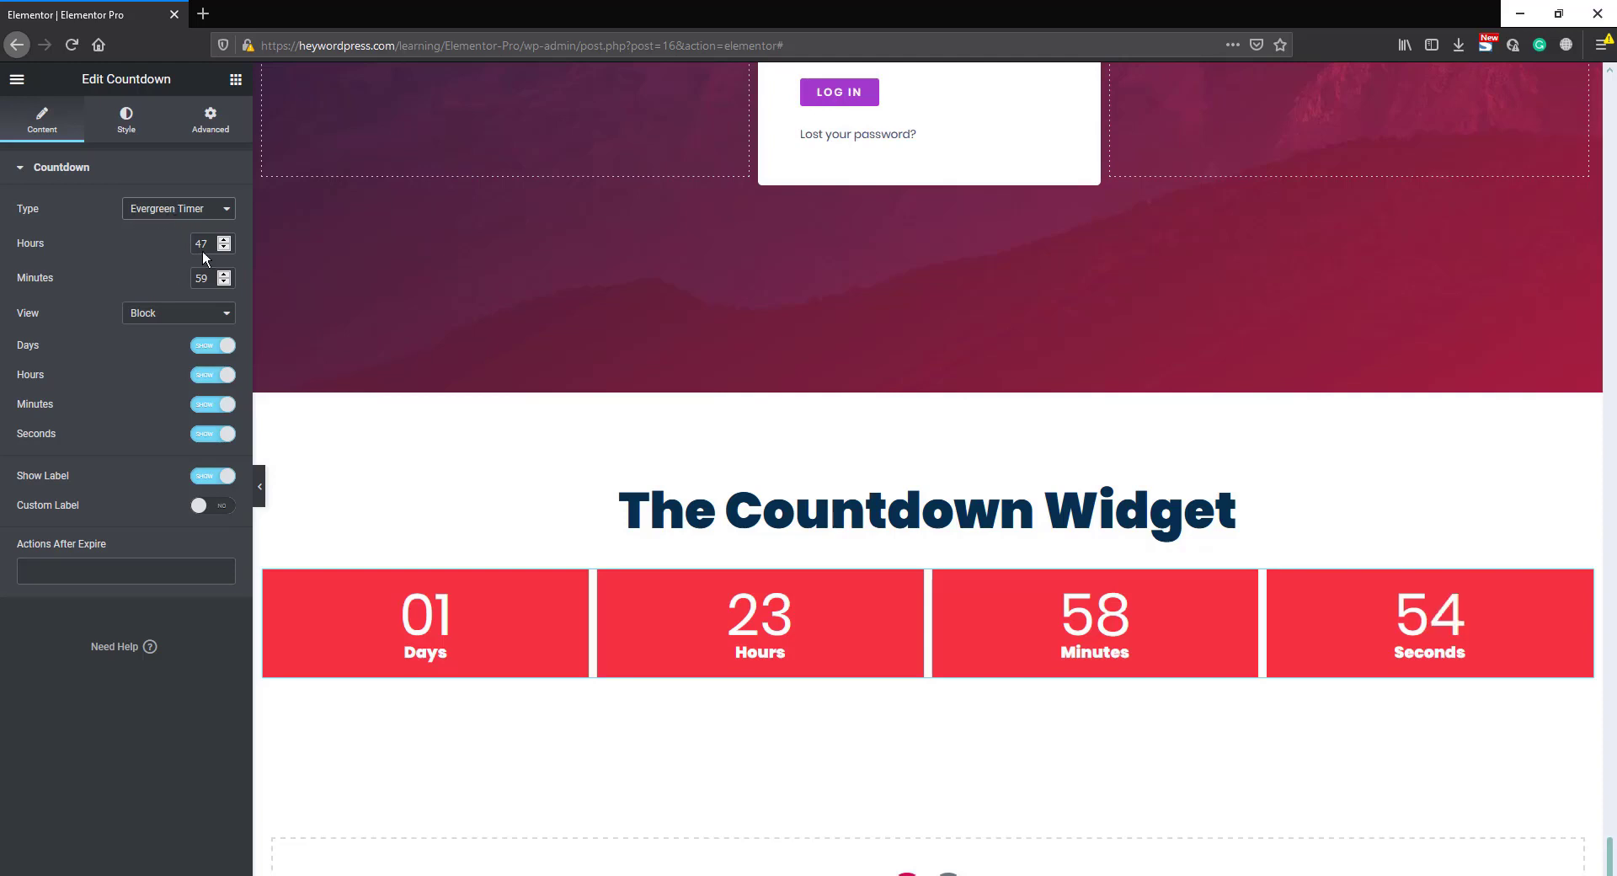
{"action": "left_click", "coordinate": [181, 208]}
{"action": "left_click", "coordinate": [151, 227]}
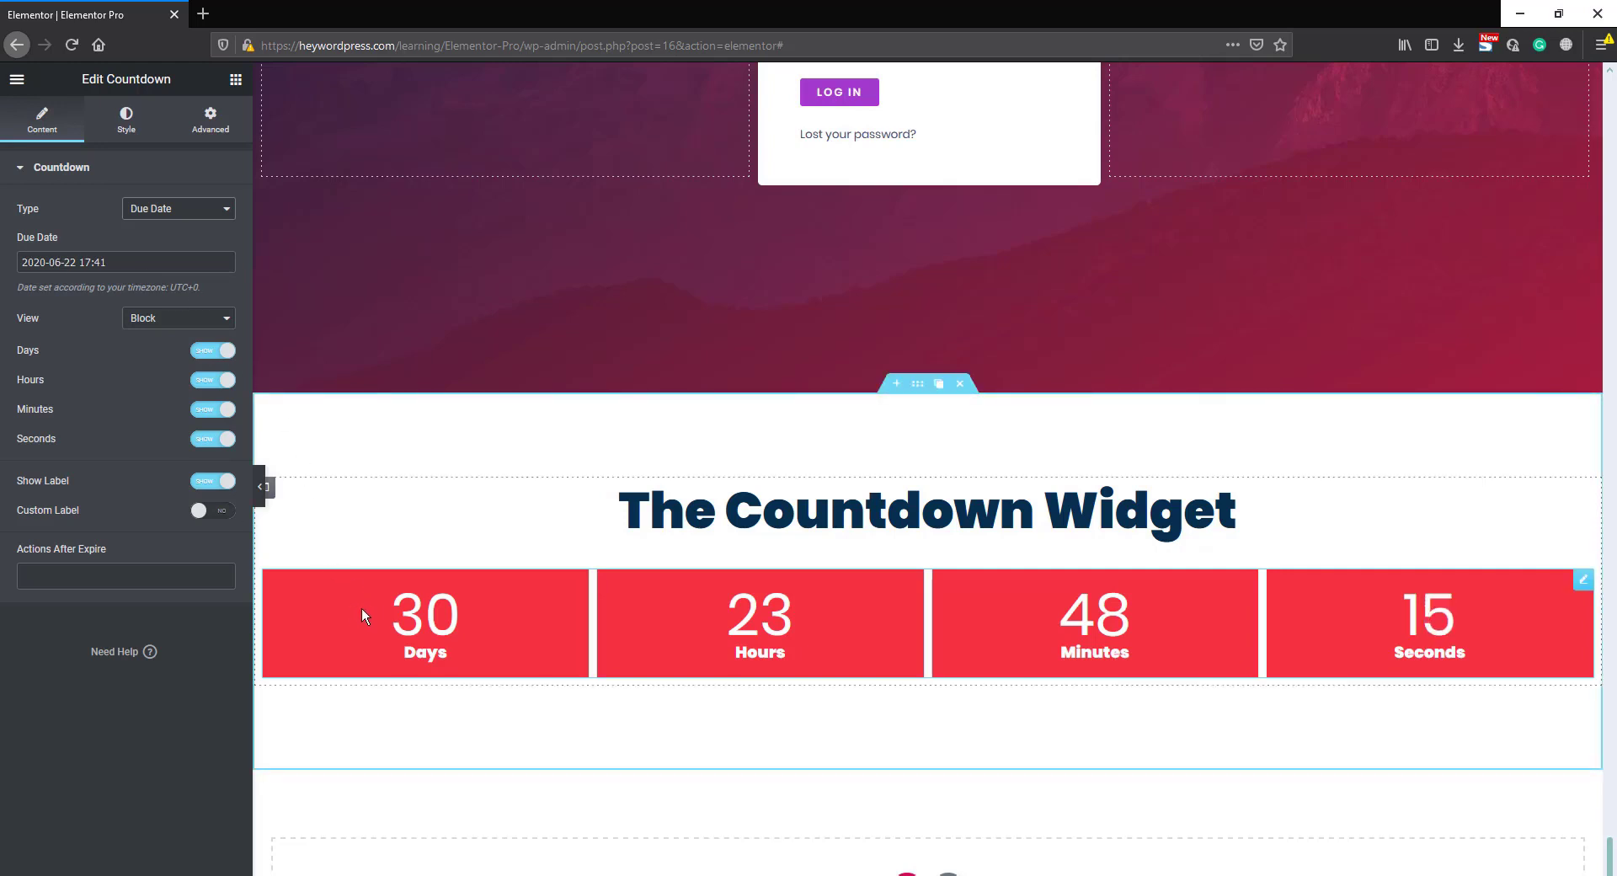
Set the countdown's due date to 25 June 2020 at 19:42
{"action": "left_click", "coordinate": [82, 263]}
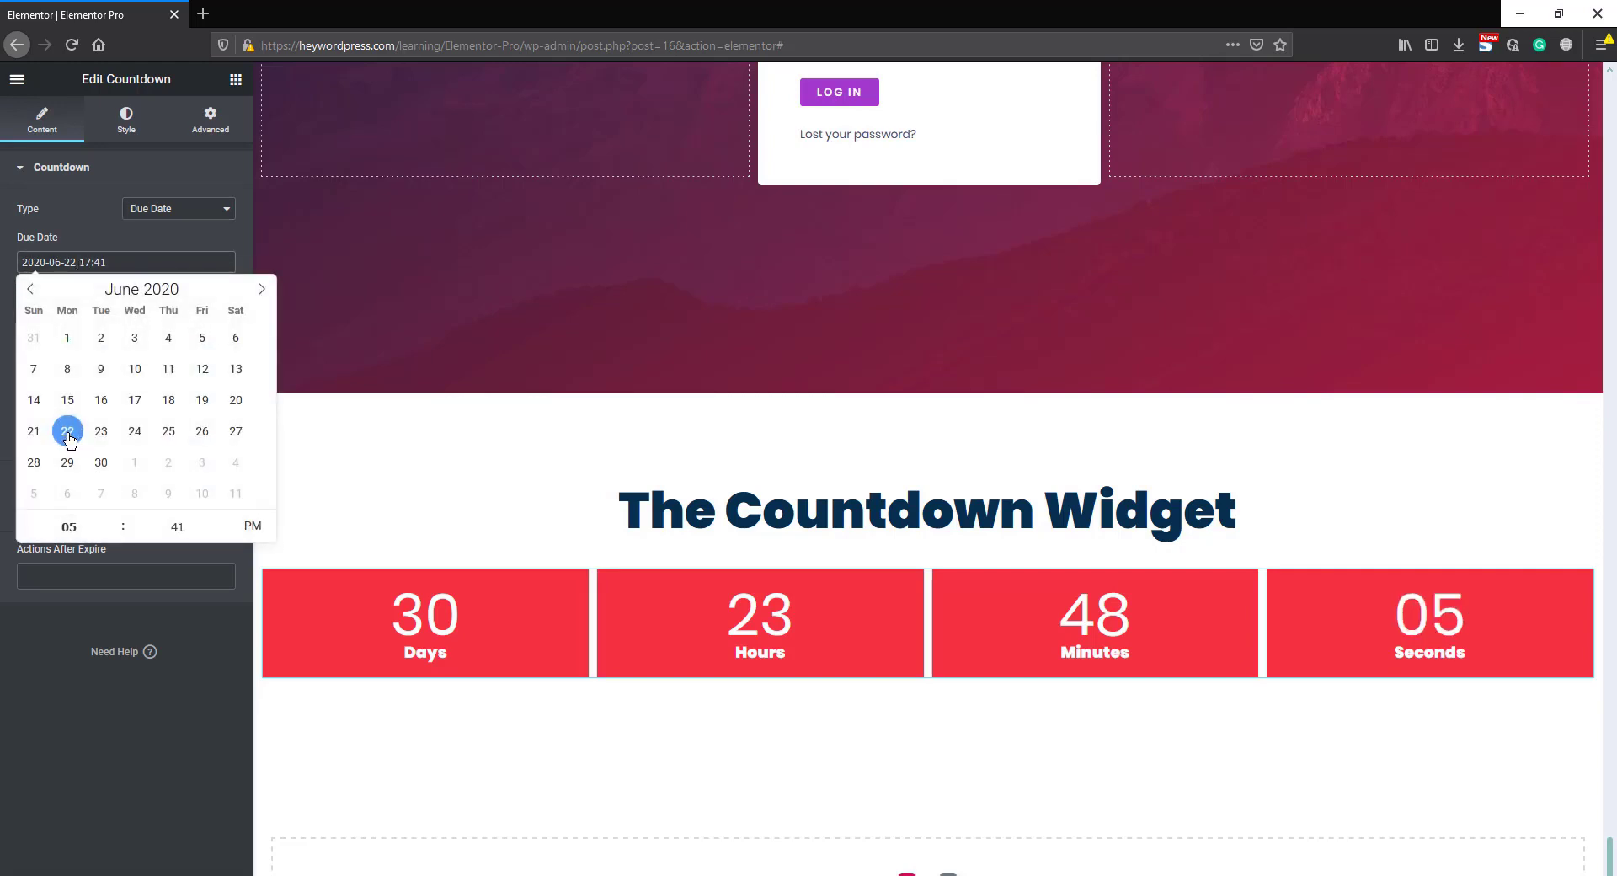
{"action": "left_click", "coordinate": [170, 432]}
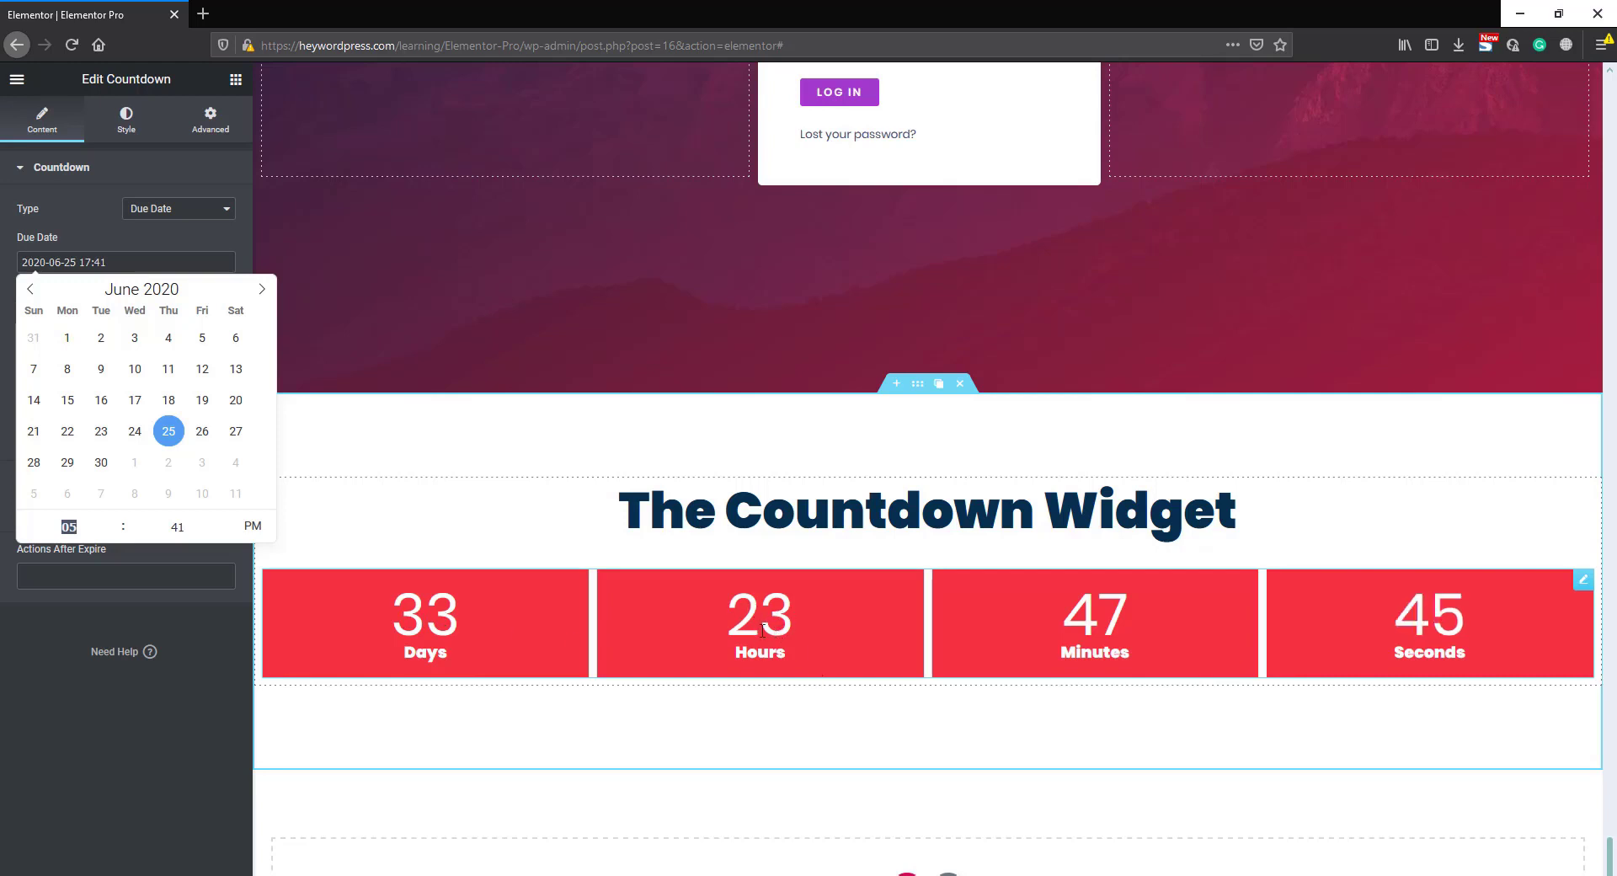
{"action": "left_click", "coordinate": [114, 518]}
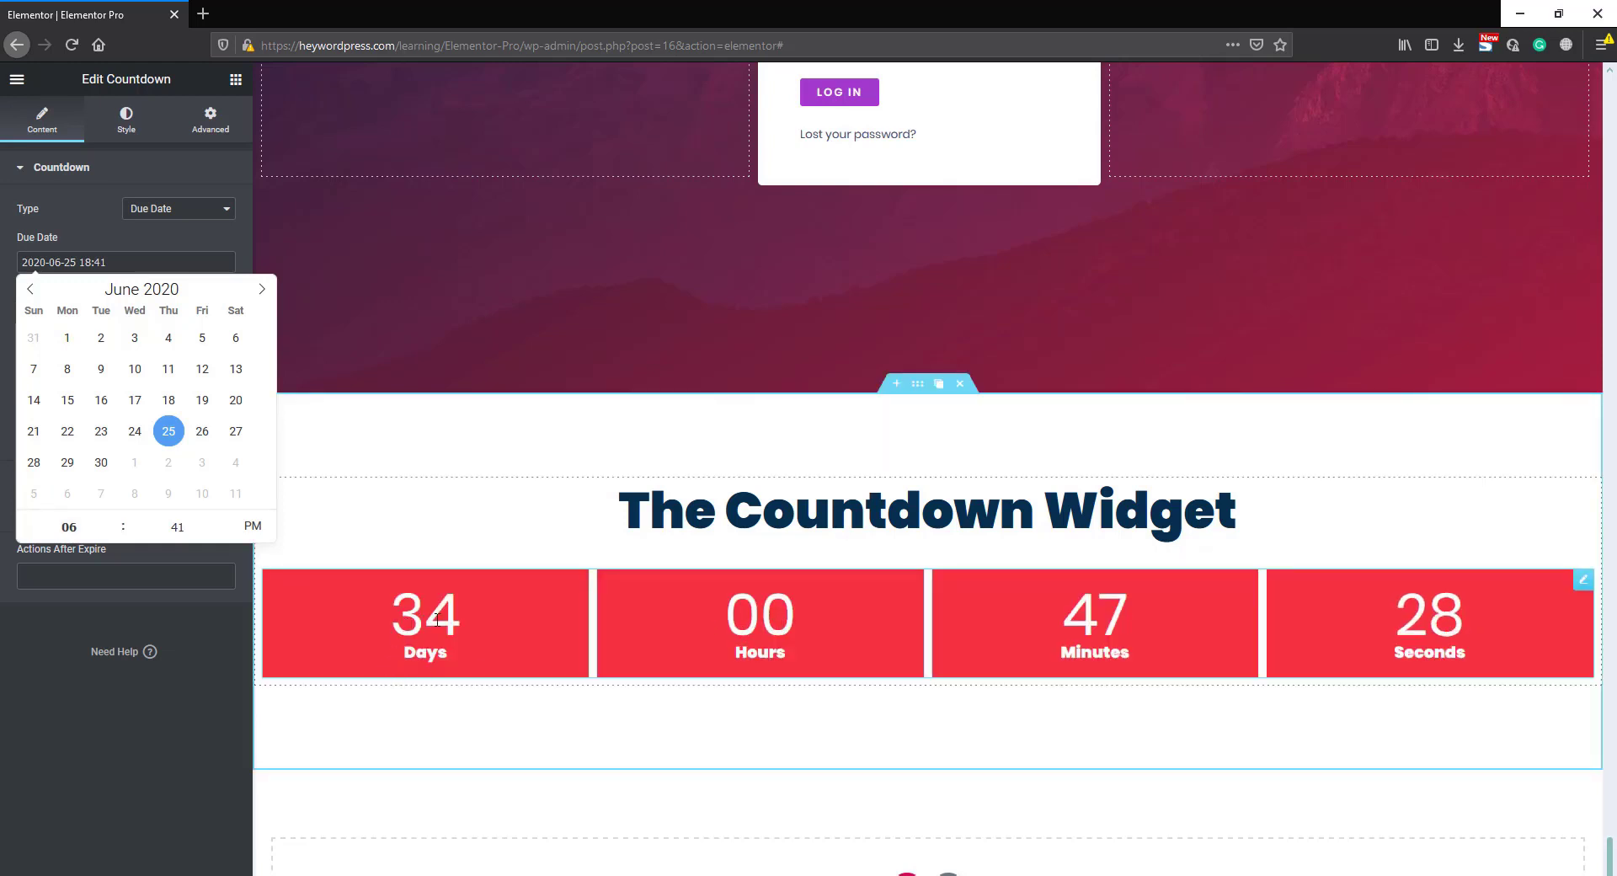
{"action": "left_click", "coordinate": [115, 523]}
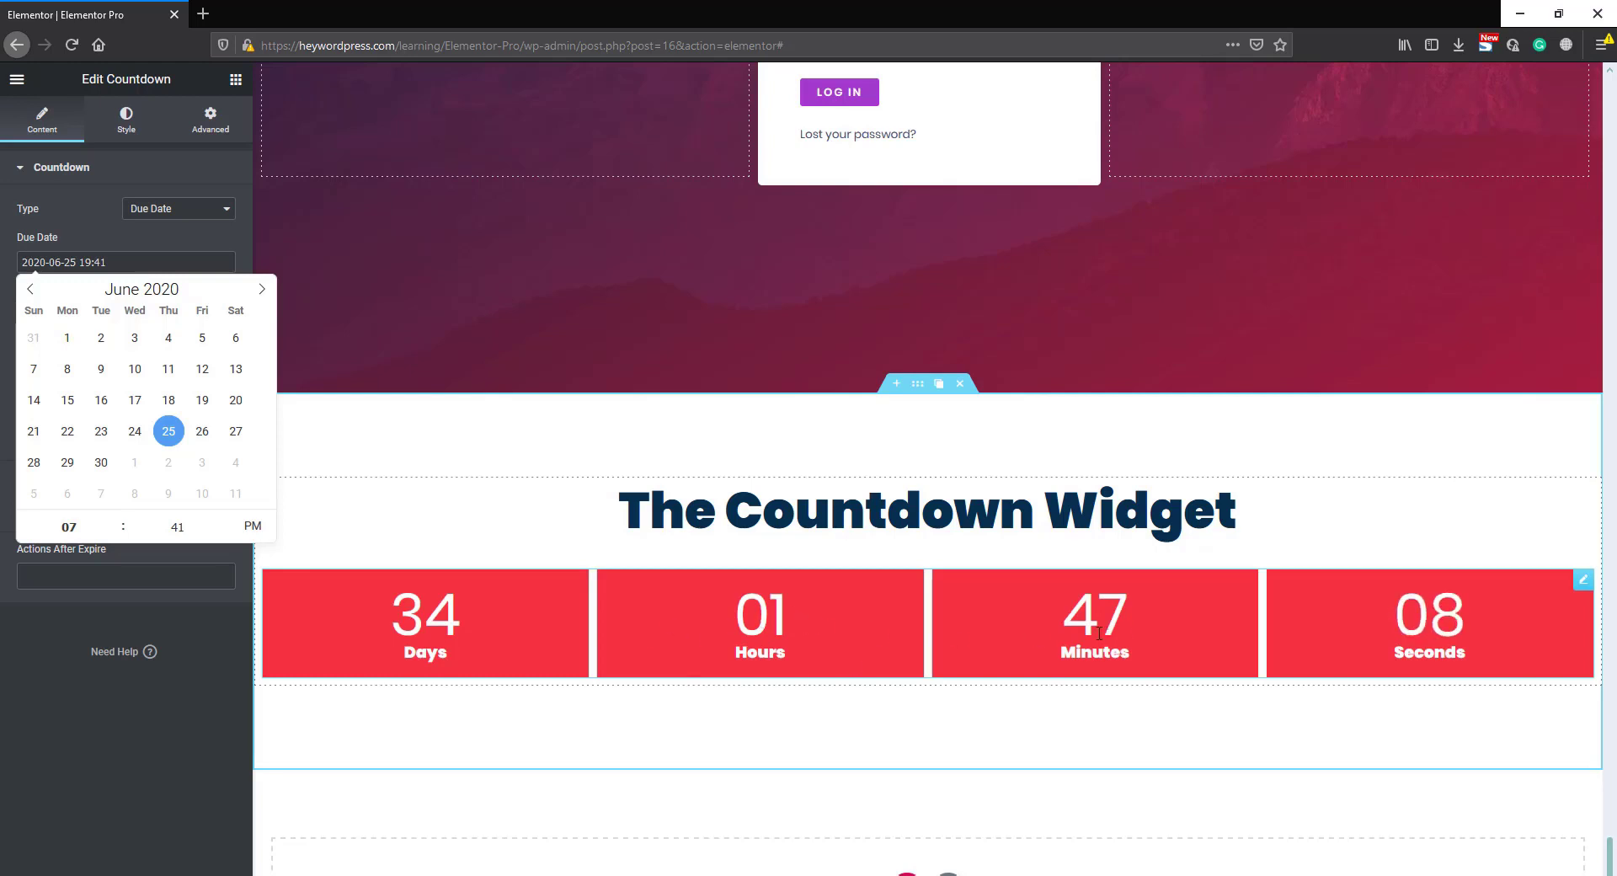
{"action": "left_click", "coordinate": [223, 518]}
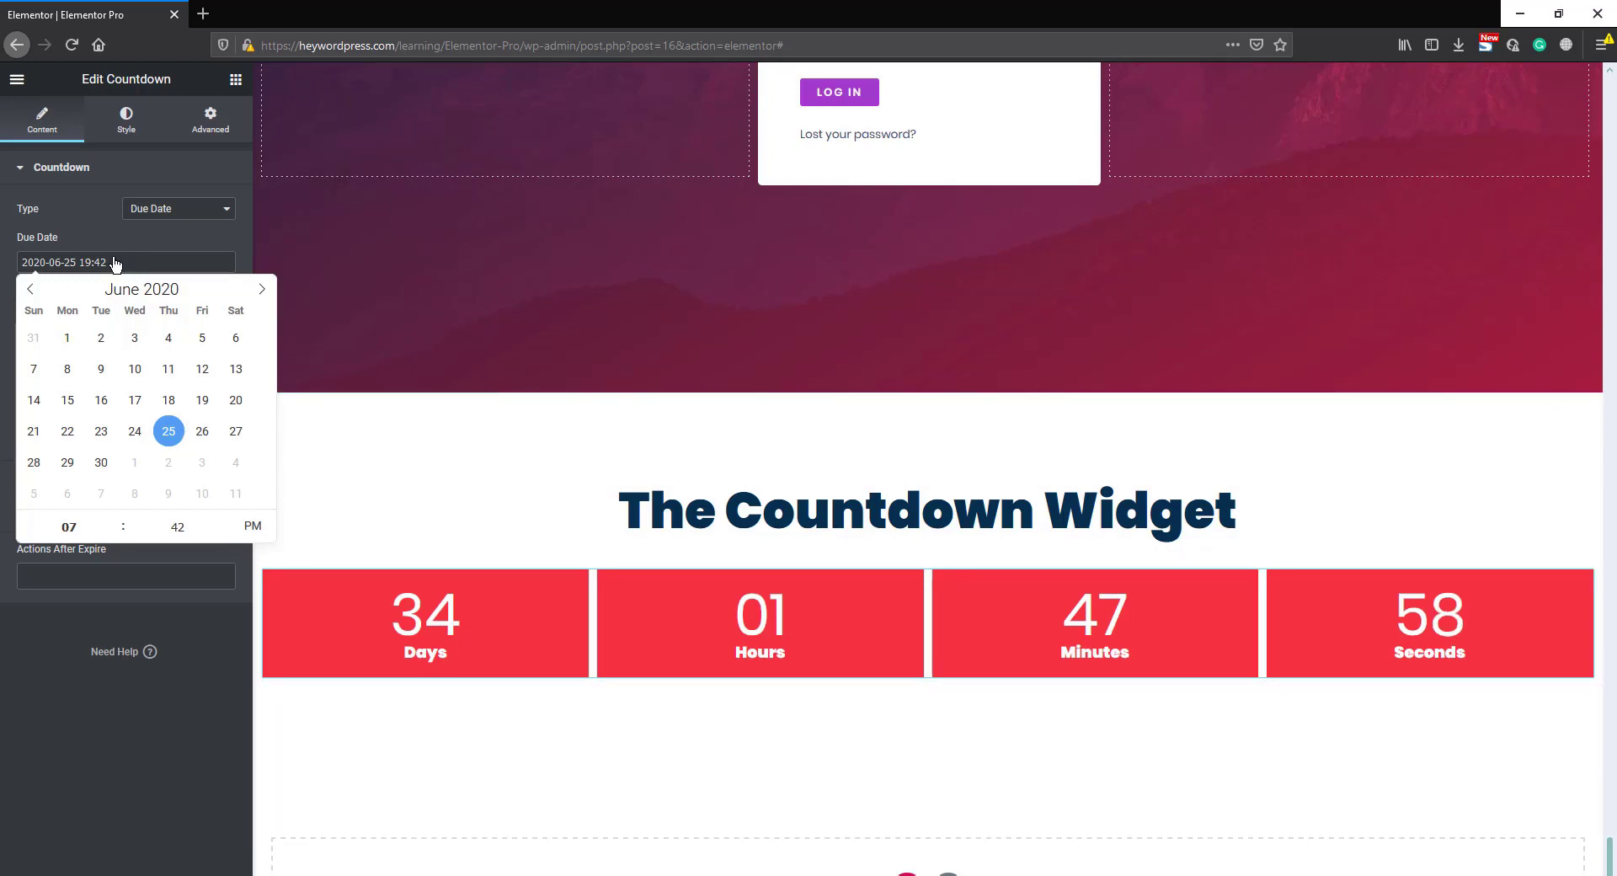
{"action": "left_click", "coordinate": [73, 238]}
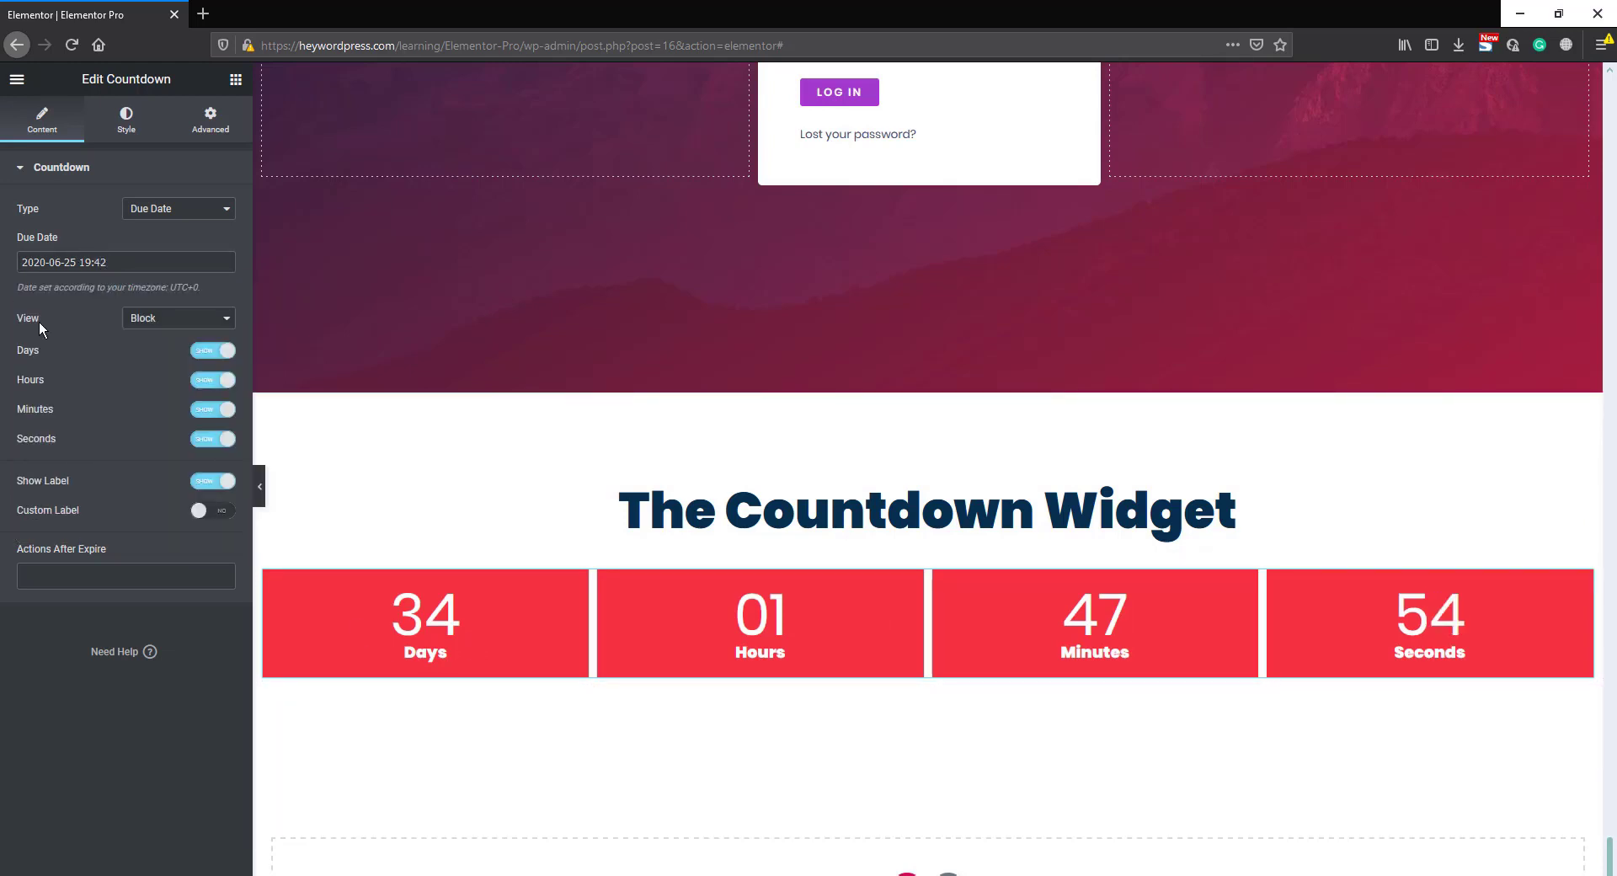
Try the Inline view for the countdown, and return it to Block
{"action": "left_click", "coordinate": [177, 321]}
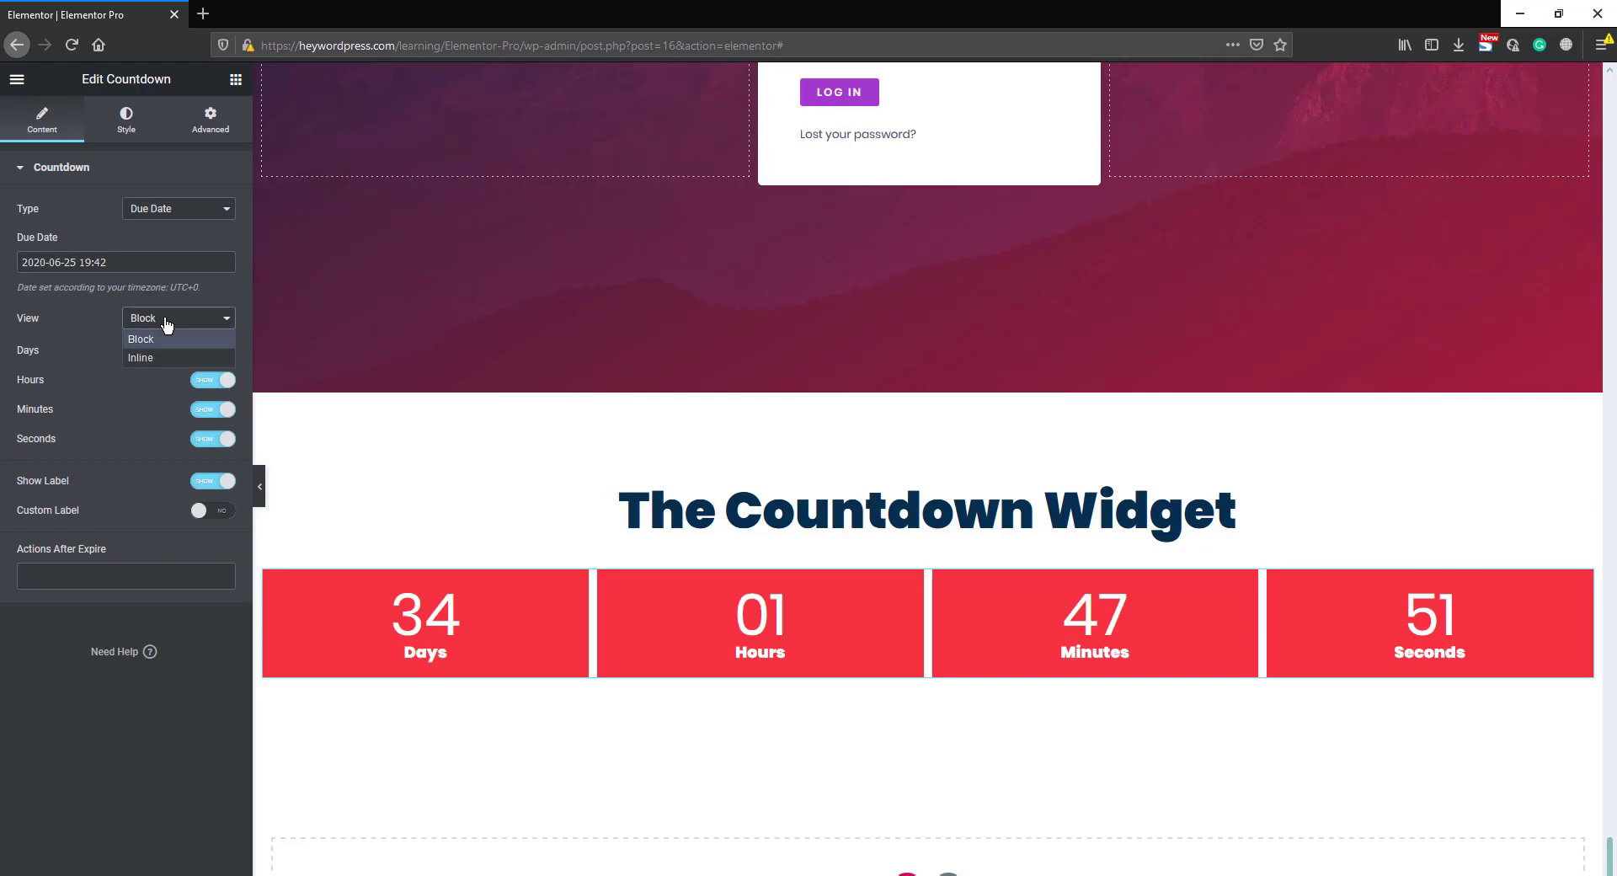
{"action": "left_click", "coordinate": [484, 680]}
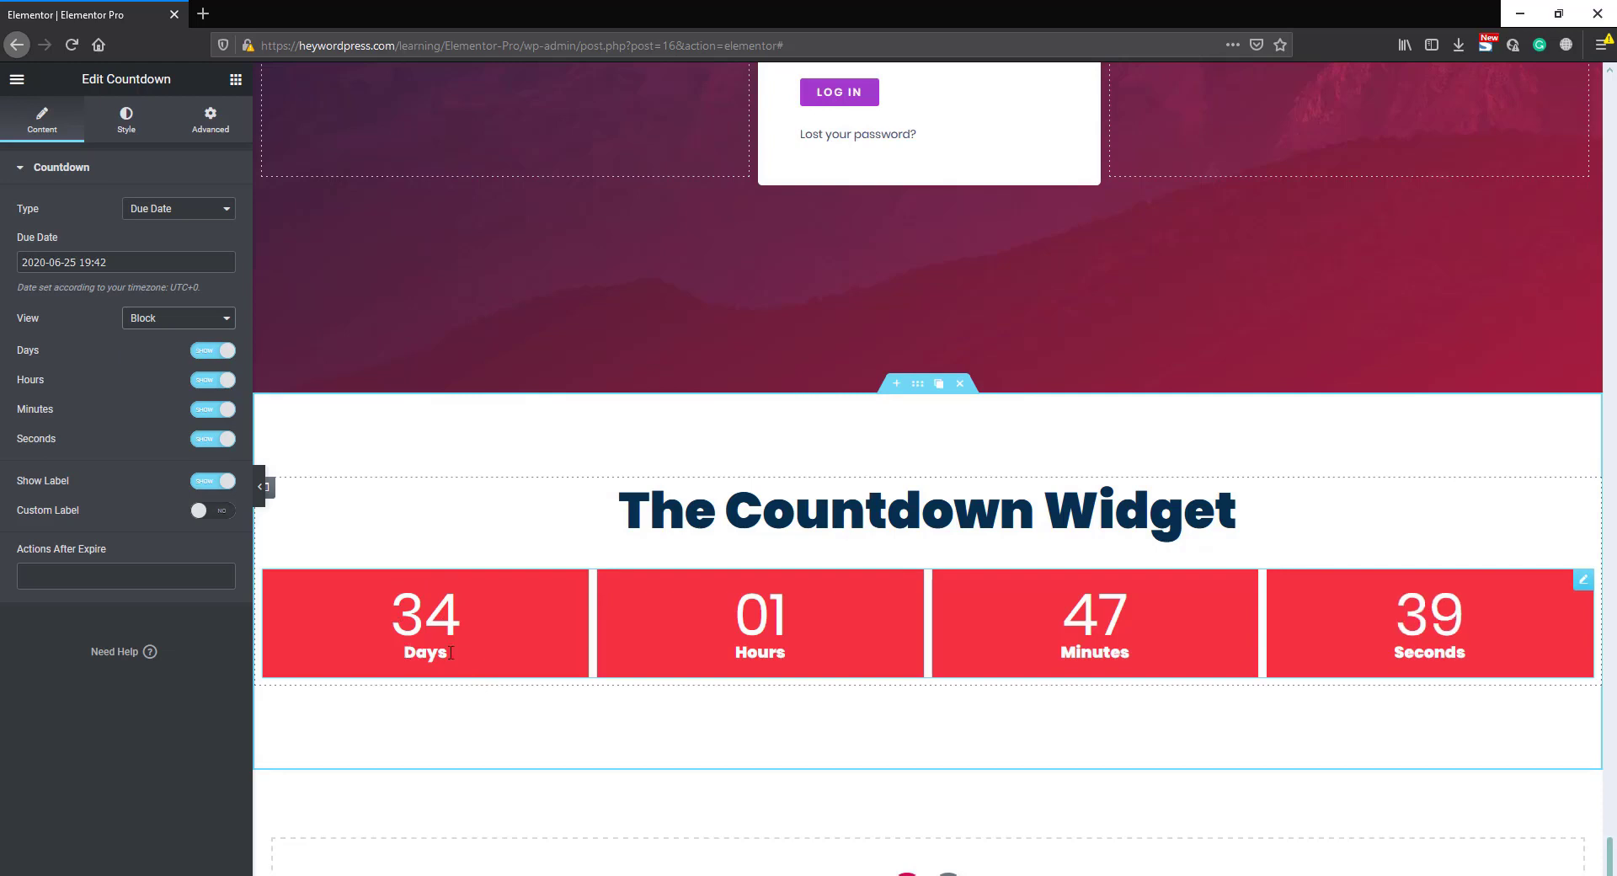
{"action": "left_click", "coordinate": [162, 321]}
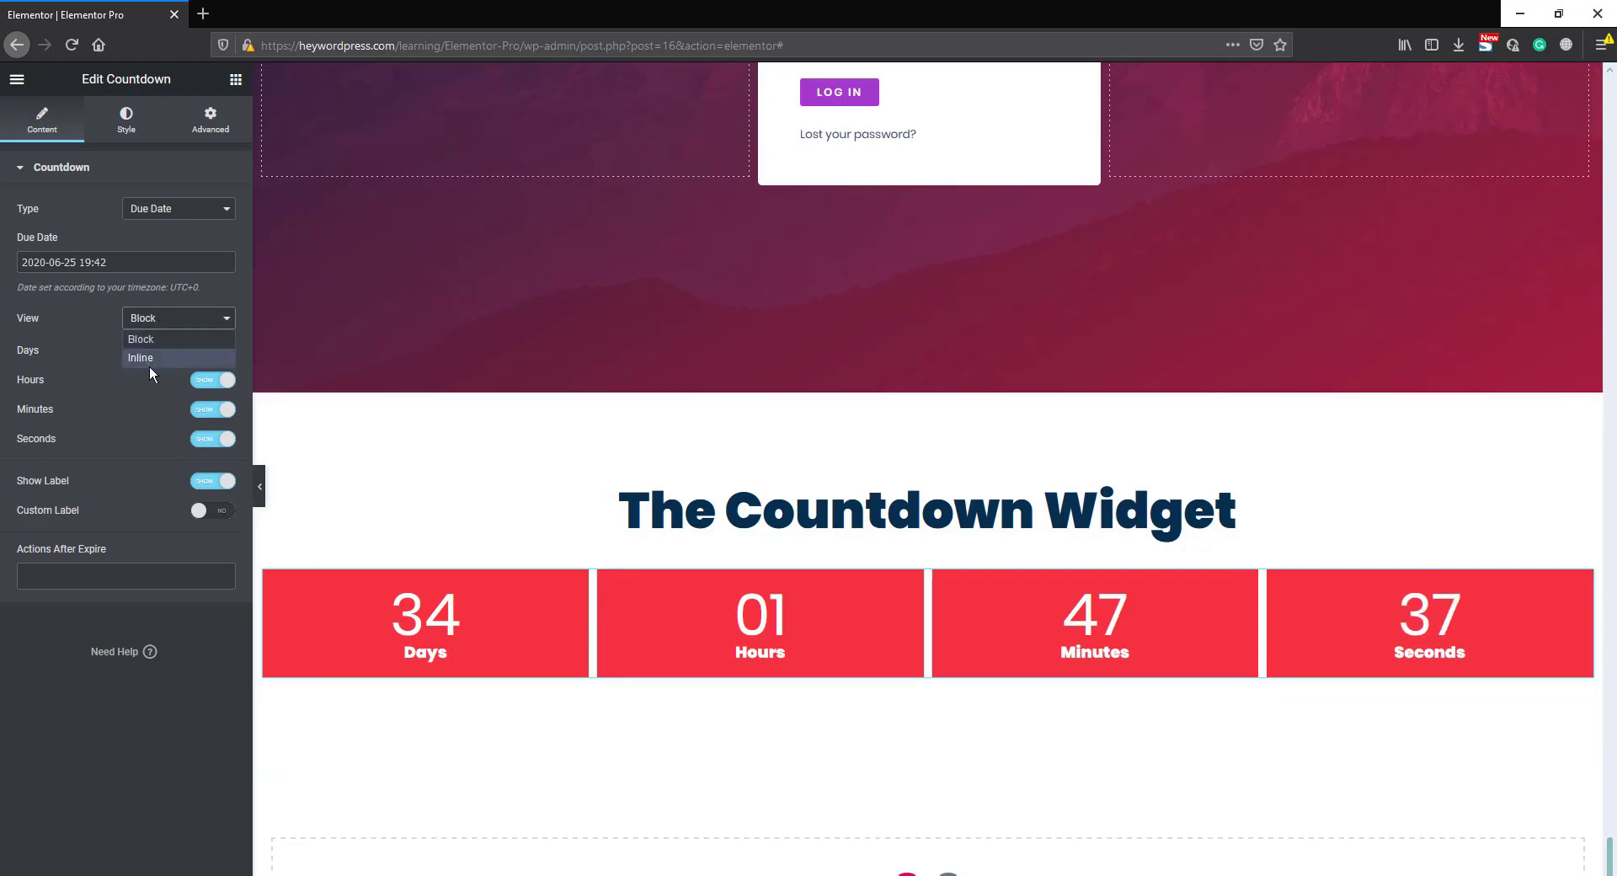
{"action": "left_click", "coordinate": [145, 361]}
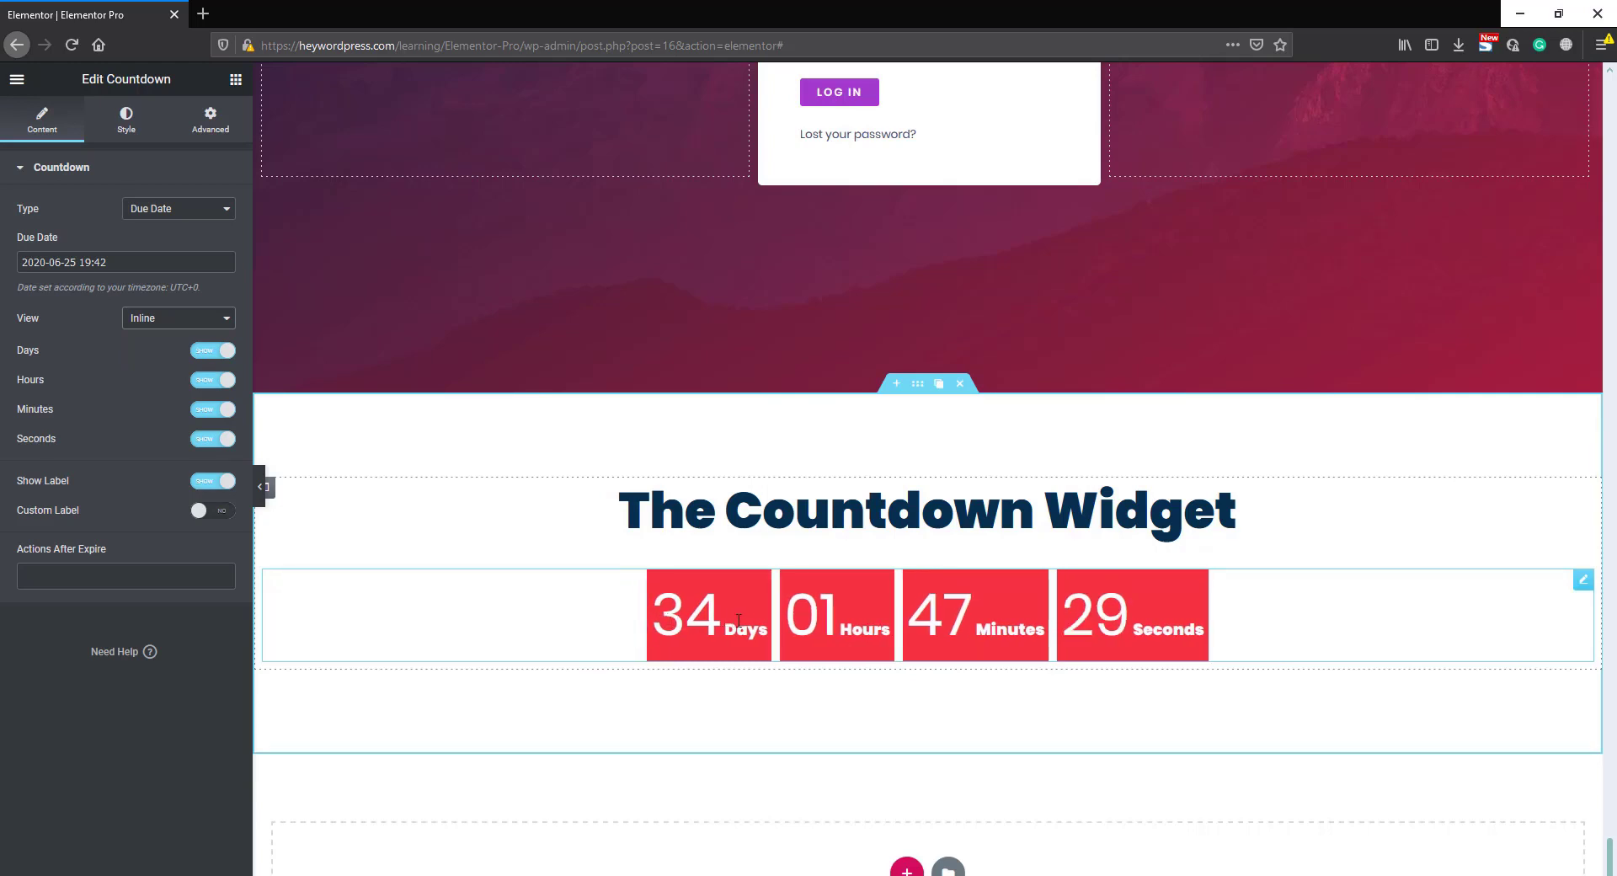
{"action": "left_click", "coordinate": [163, 323]}
{"action": "left_click", "coordinate": [159, 339]}
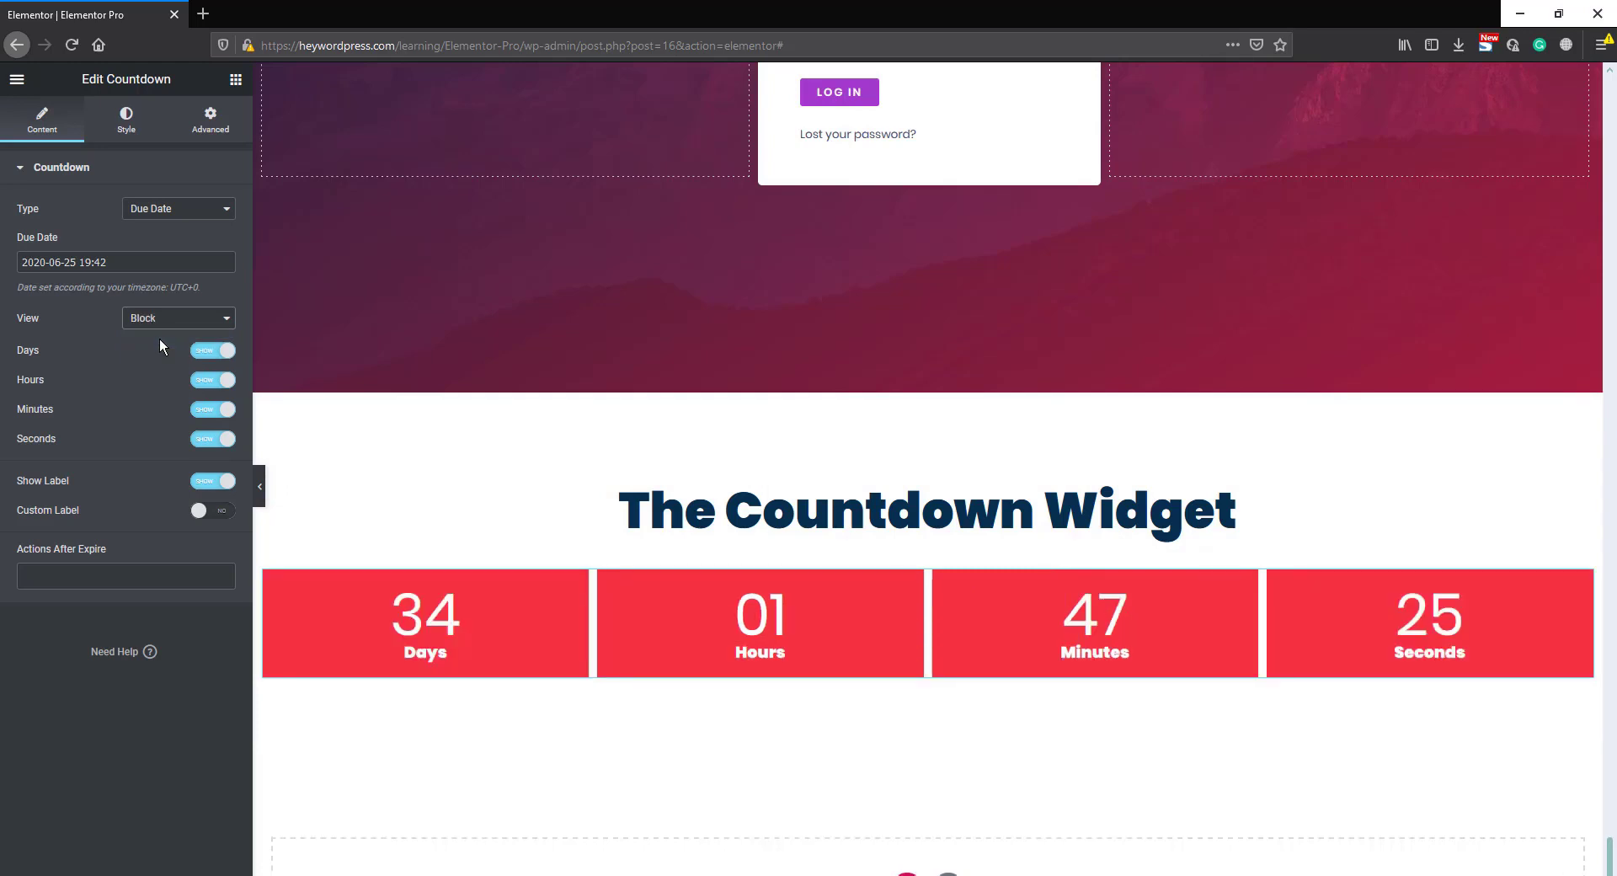
Hide and show again the countdown's Days unit, and do the same with its labels
{"action": "left_click", "coordinate": [214, 356]}
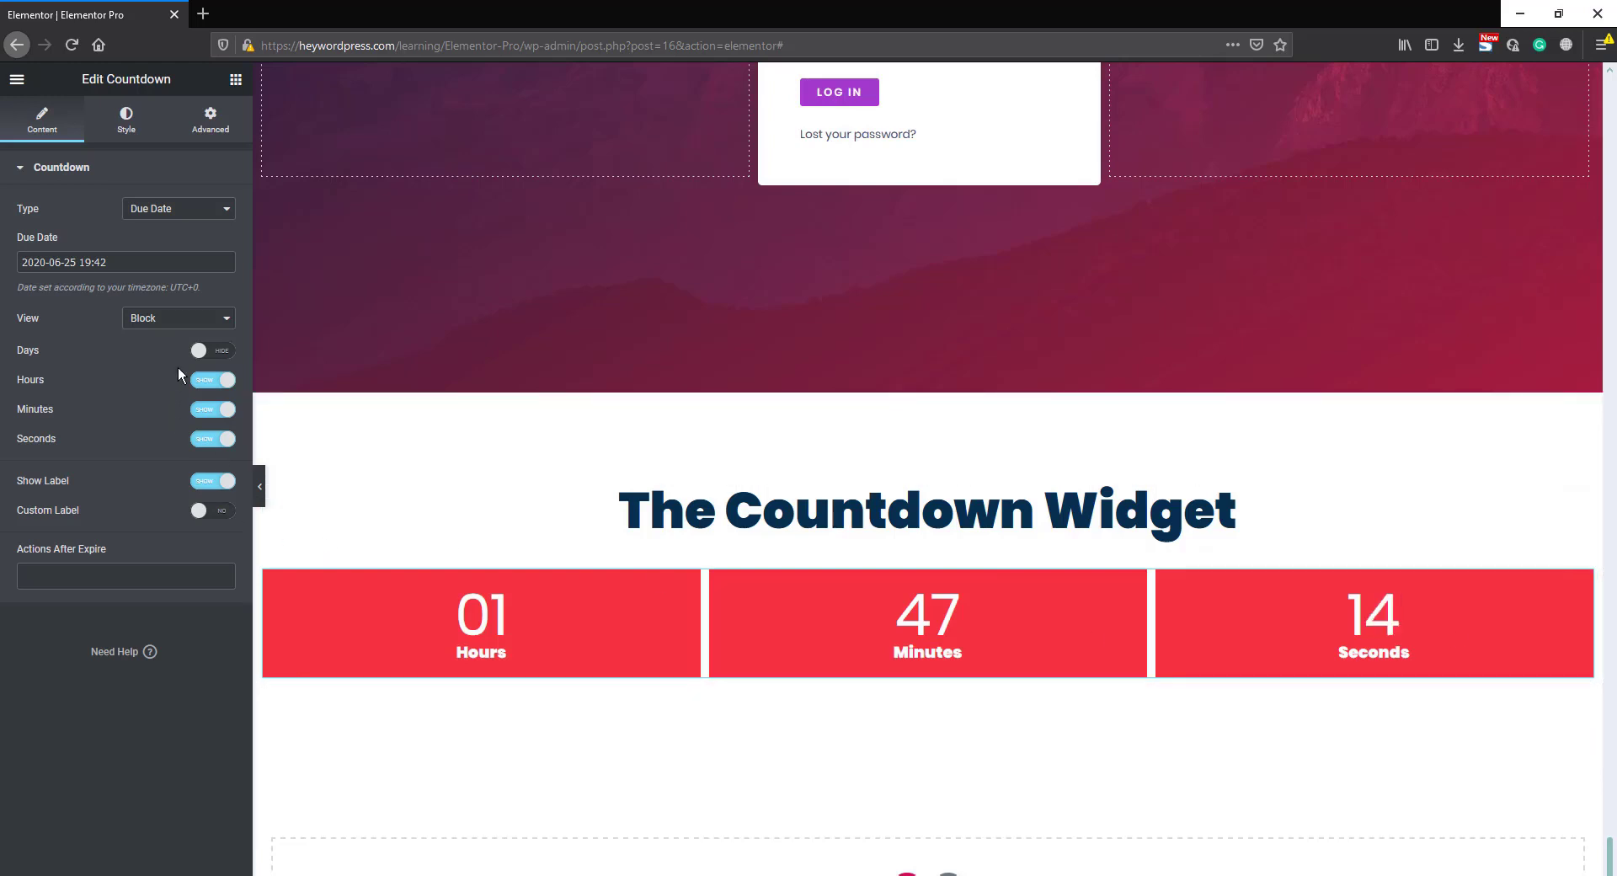
{"action": "left_click", "coordinate": [225, 353]}
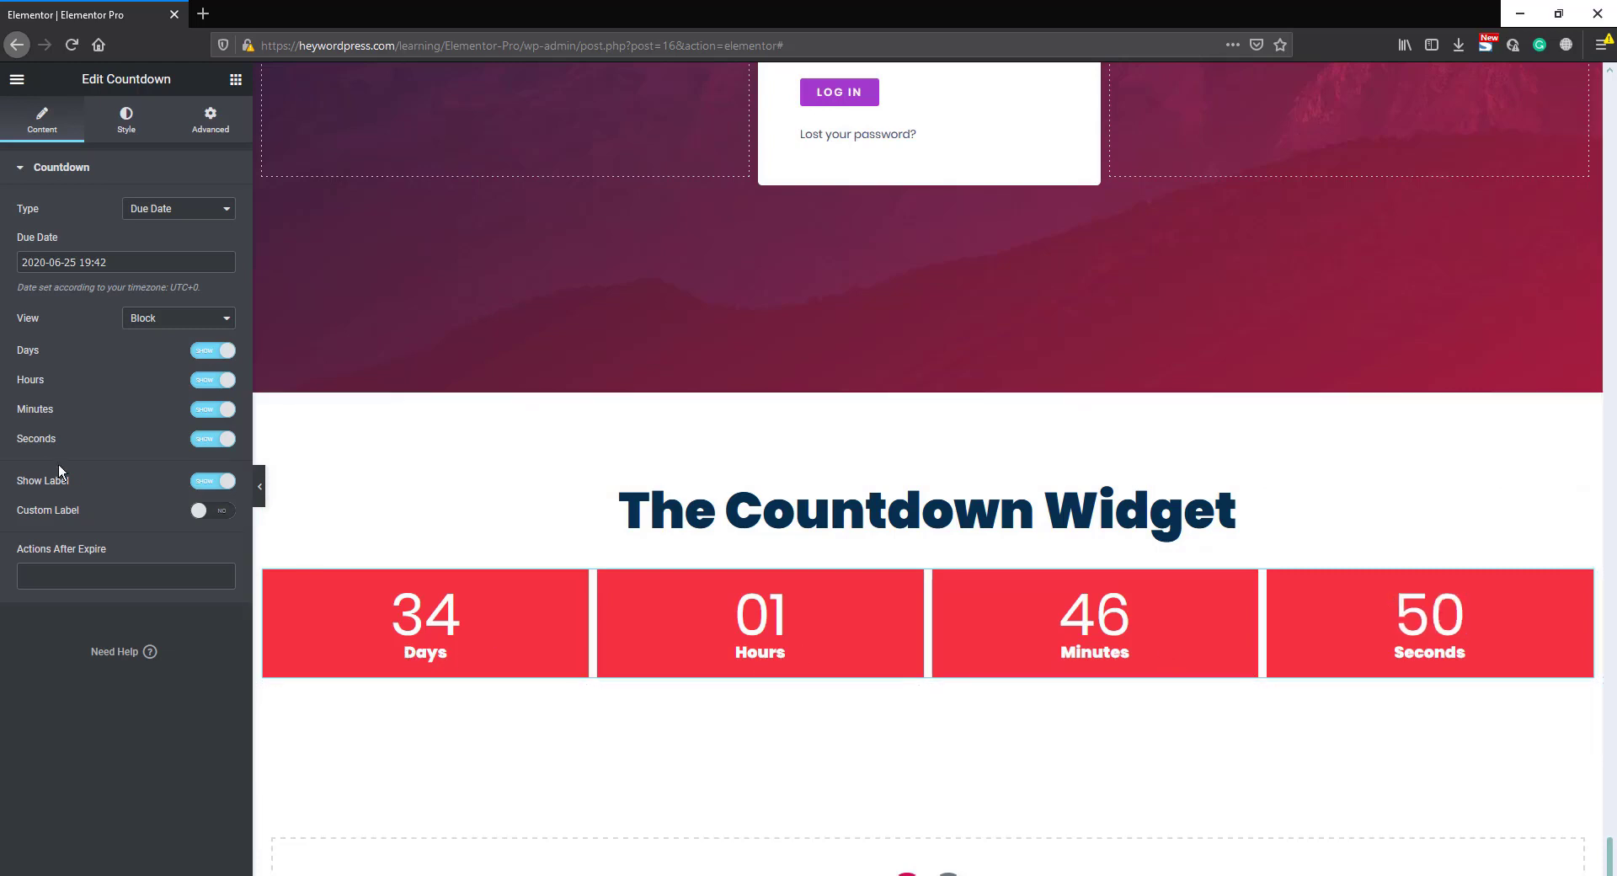
{"action": "left_click", "coordinate": [217, 487]}
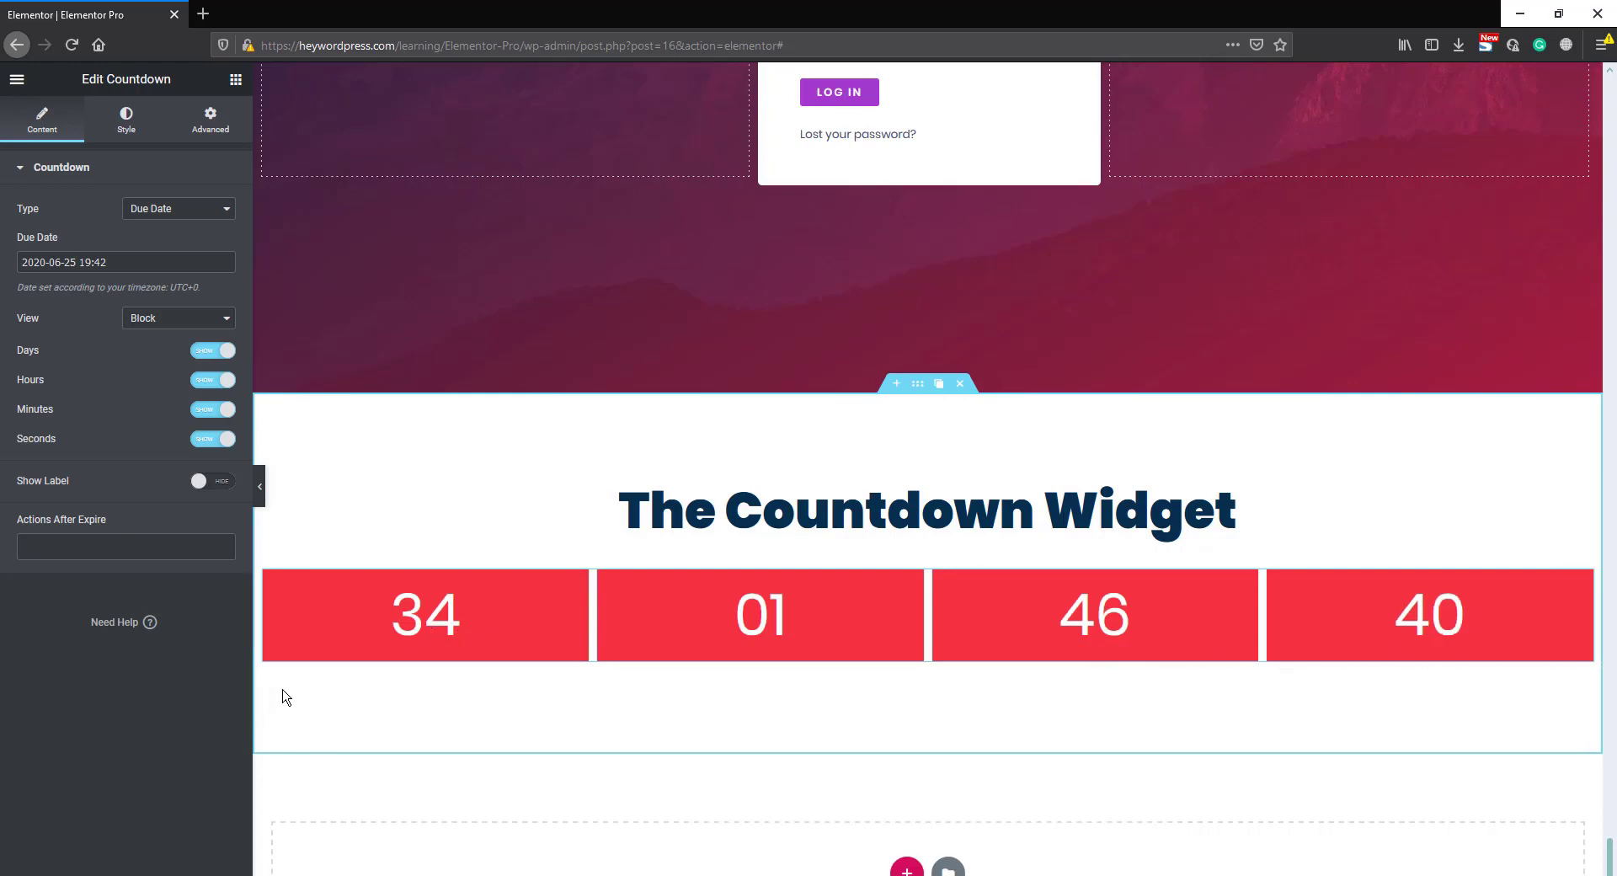
{"action": "left_click", "coordinate": [221, 486]}
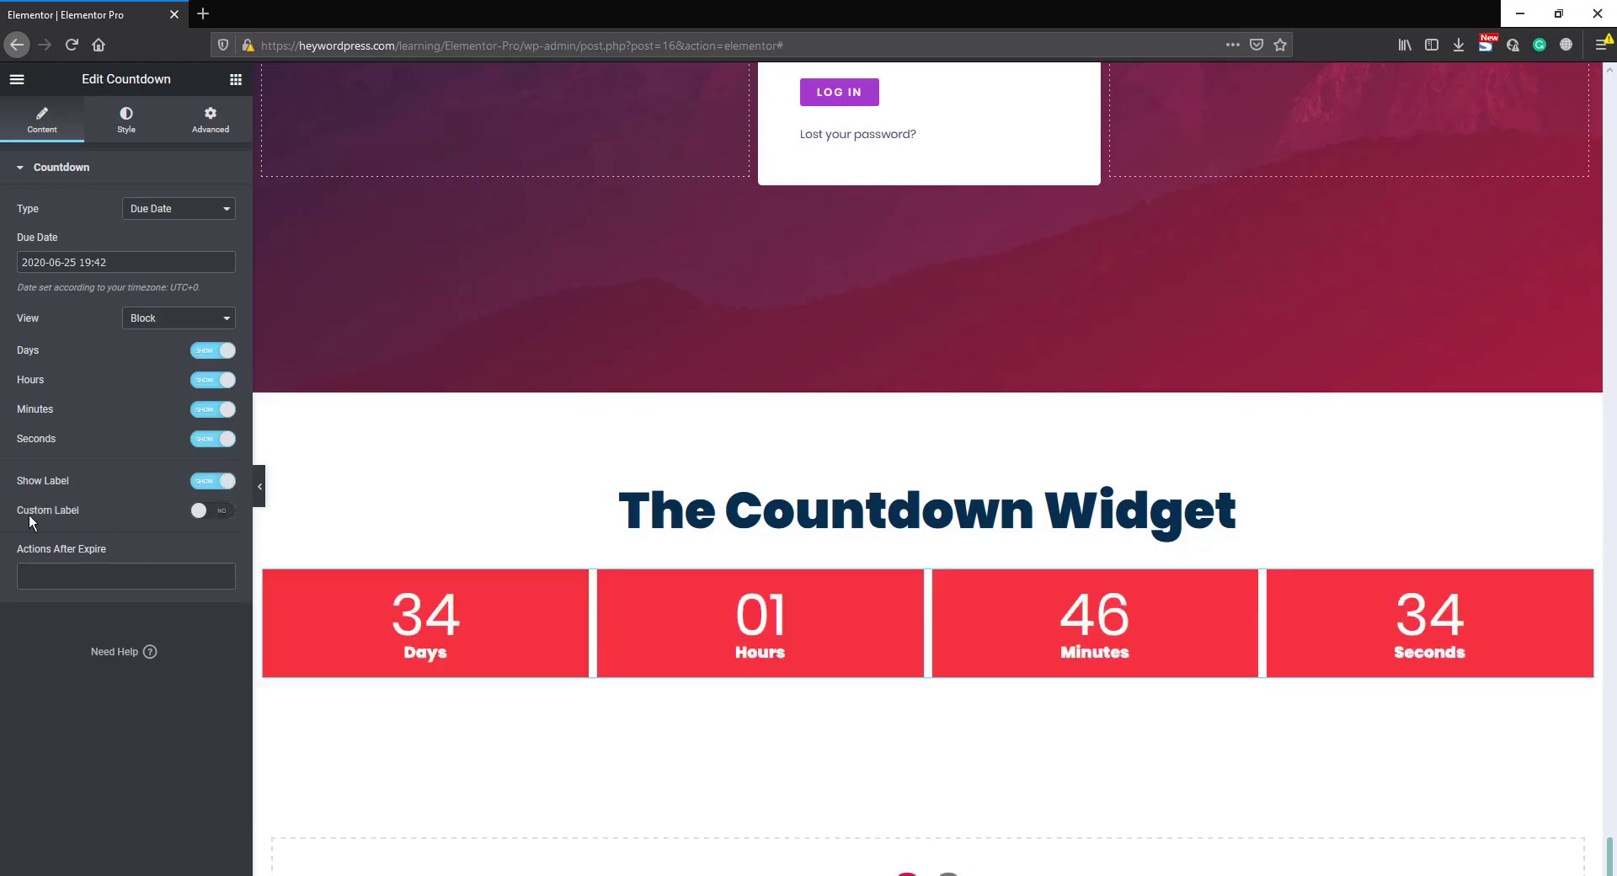
Enable custom labels and shorten the days, hours, minutes and seconds labels to D, H, M and S
{"action": "left_click", "coordinate": [219, 512]}
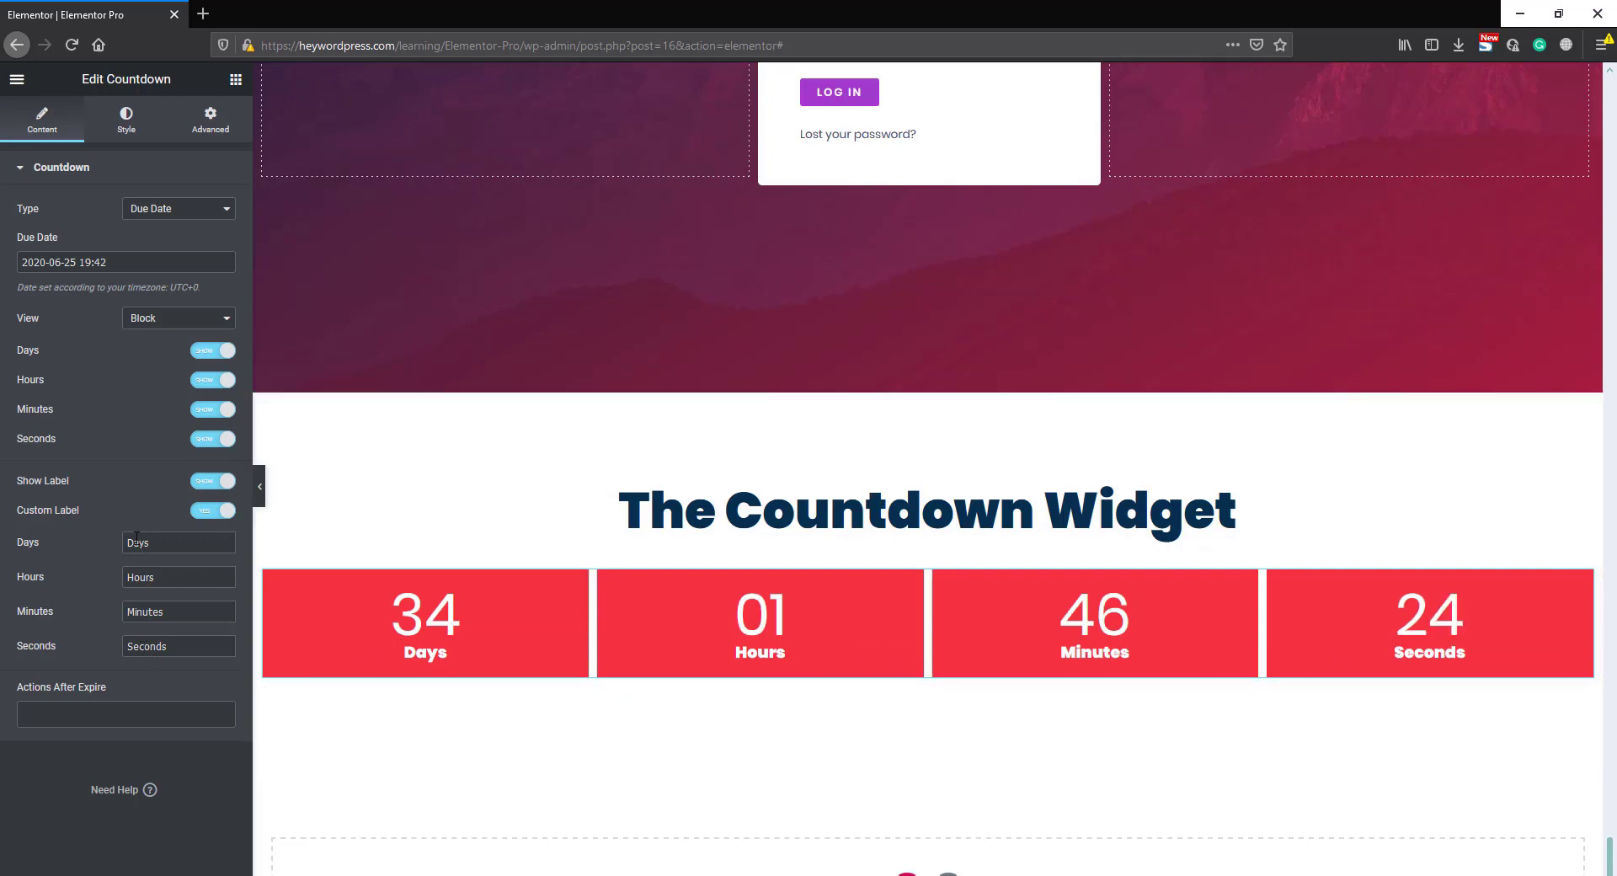
{"action": "left_click_drag", "start_coordinate": [160, 543], "coordinate": [146, 543]}
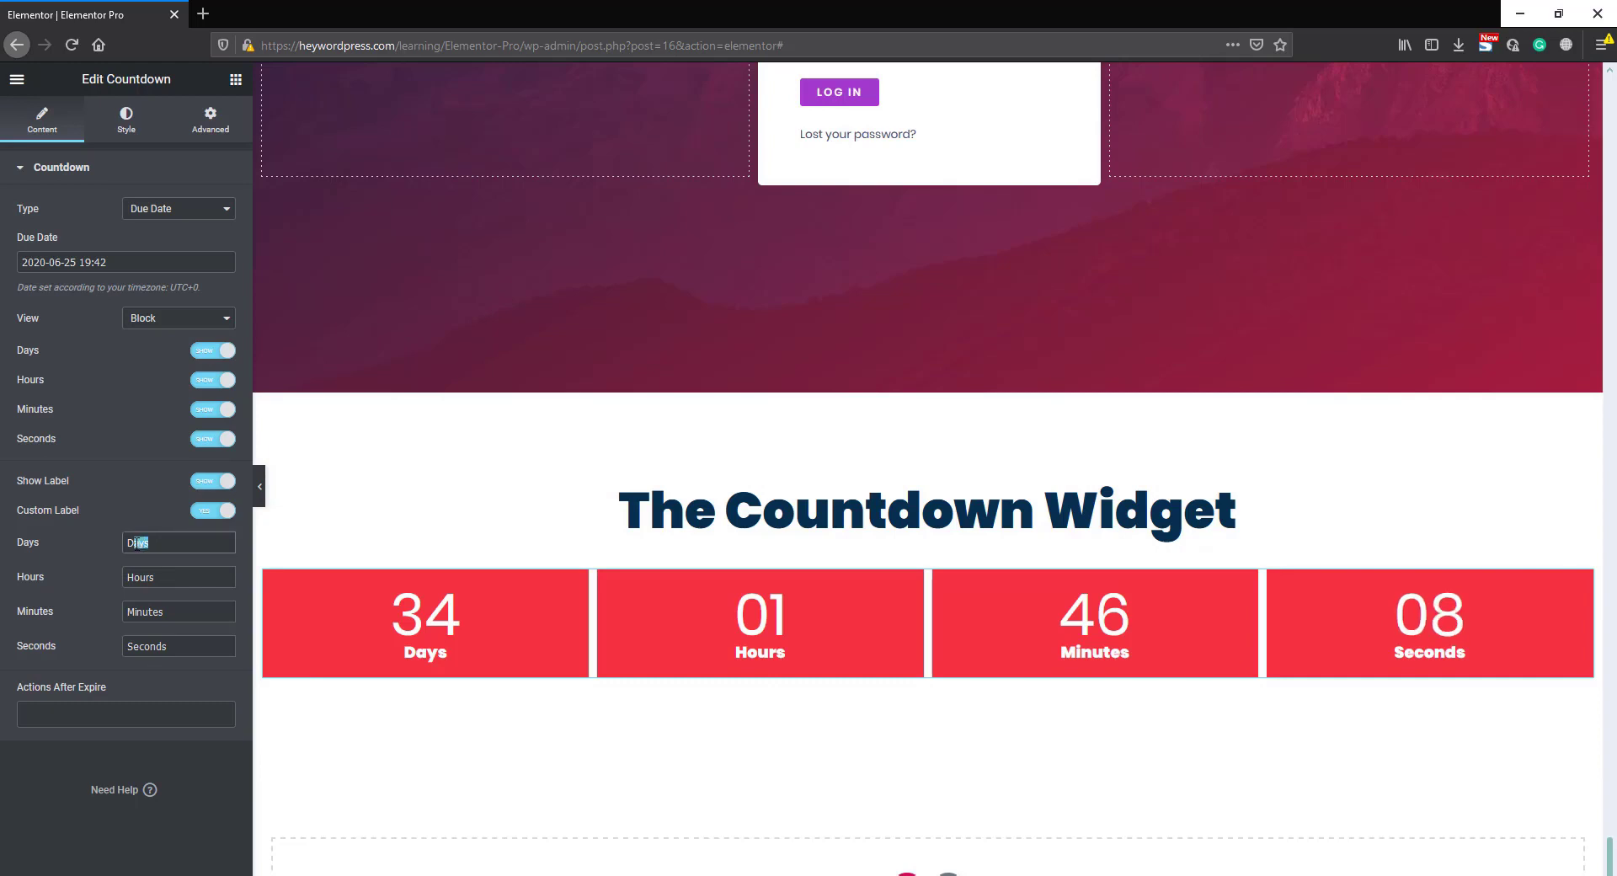
{"action": "key", "text": "BackSpace"}
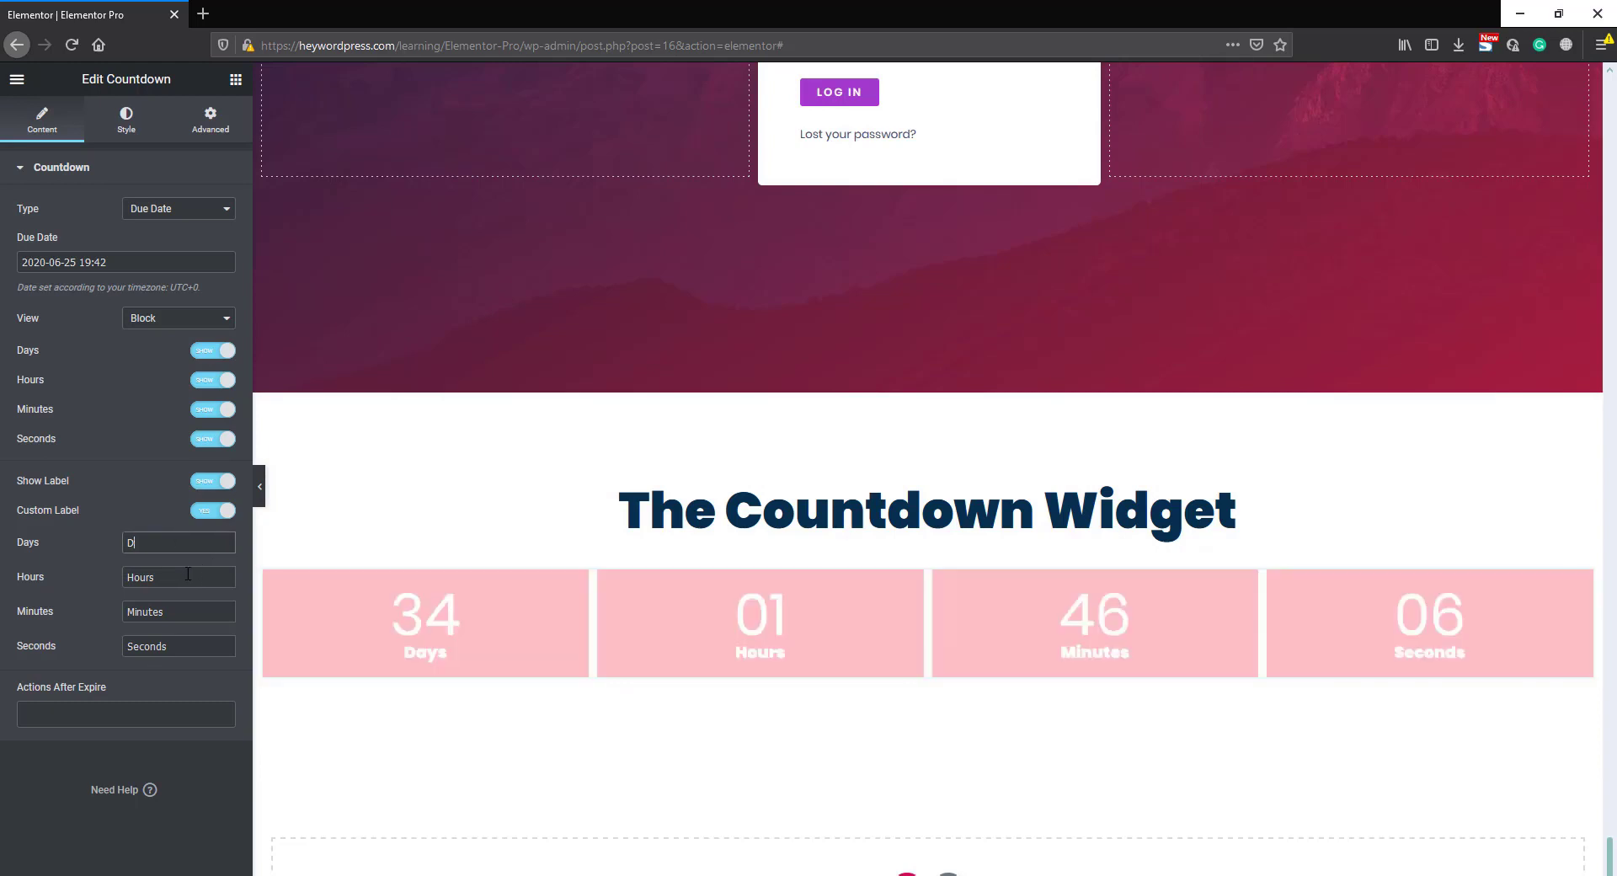
{"action": "left_click", "coordinate": [151, 577]}
{"action": "key", "text": "BackSpace"}
{"action": "left_click_drag", "start_coordinate": [163, 612], "coordinate": [128, 646]}
{"action": "key", "text": "BackSpace"}
{"action": "key", "text": "BackSpace"}
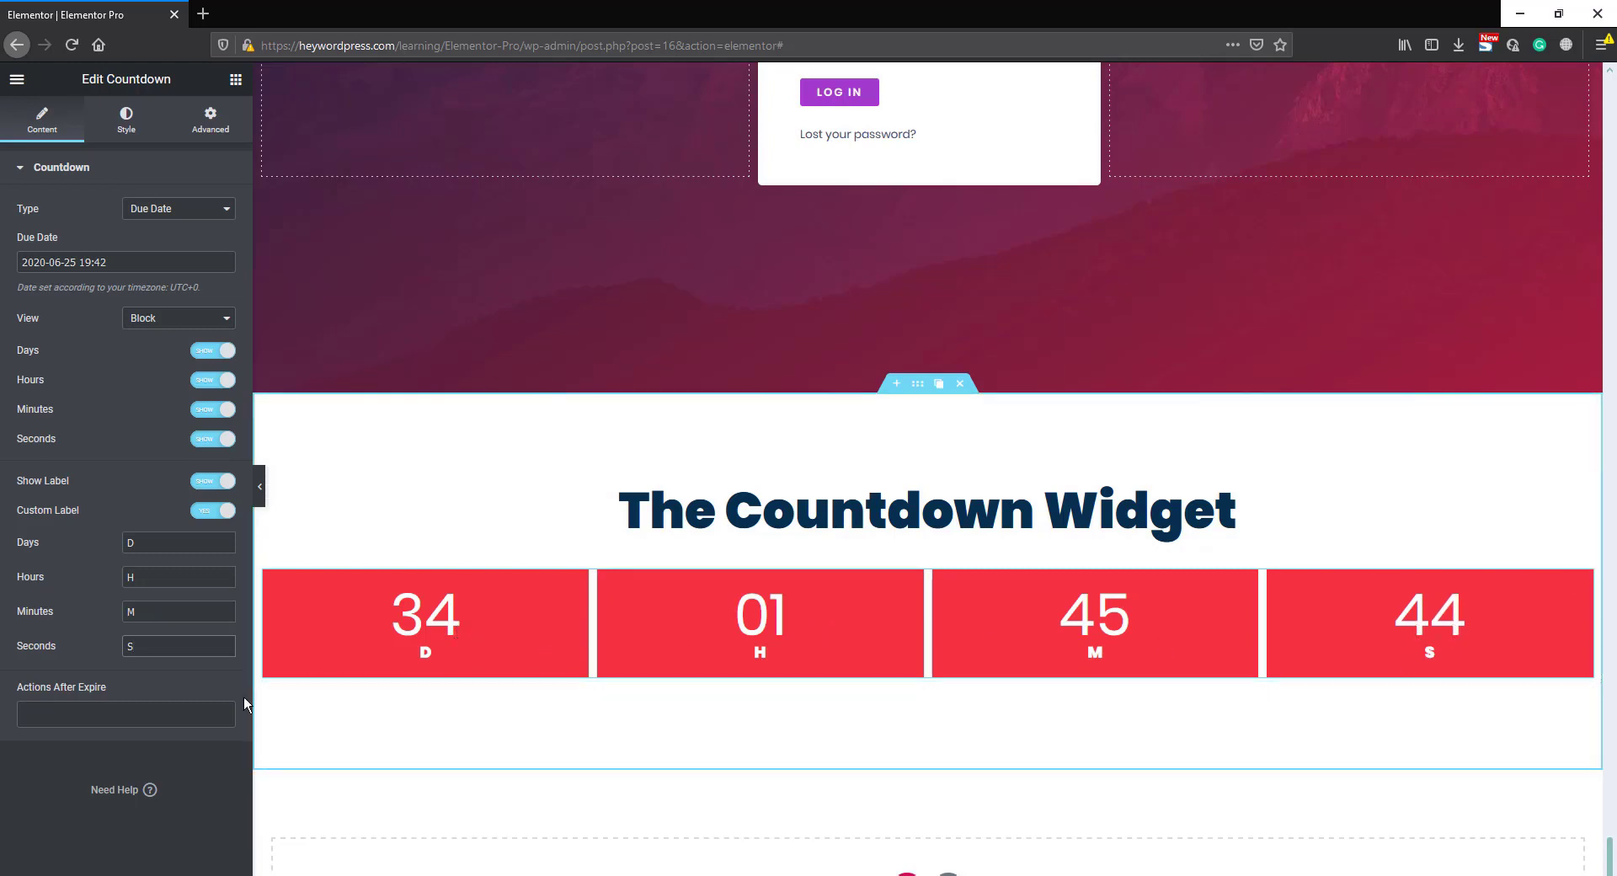
Try Redirect and Hide in turn as the countdown's action after expiry, removing each one
{"action": "left_click", "coordinate": [81, 712]}
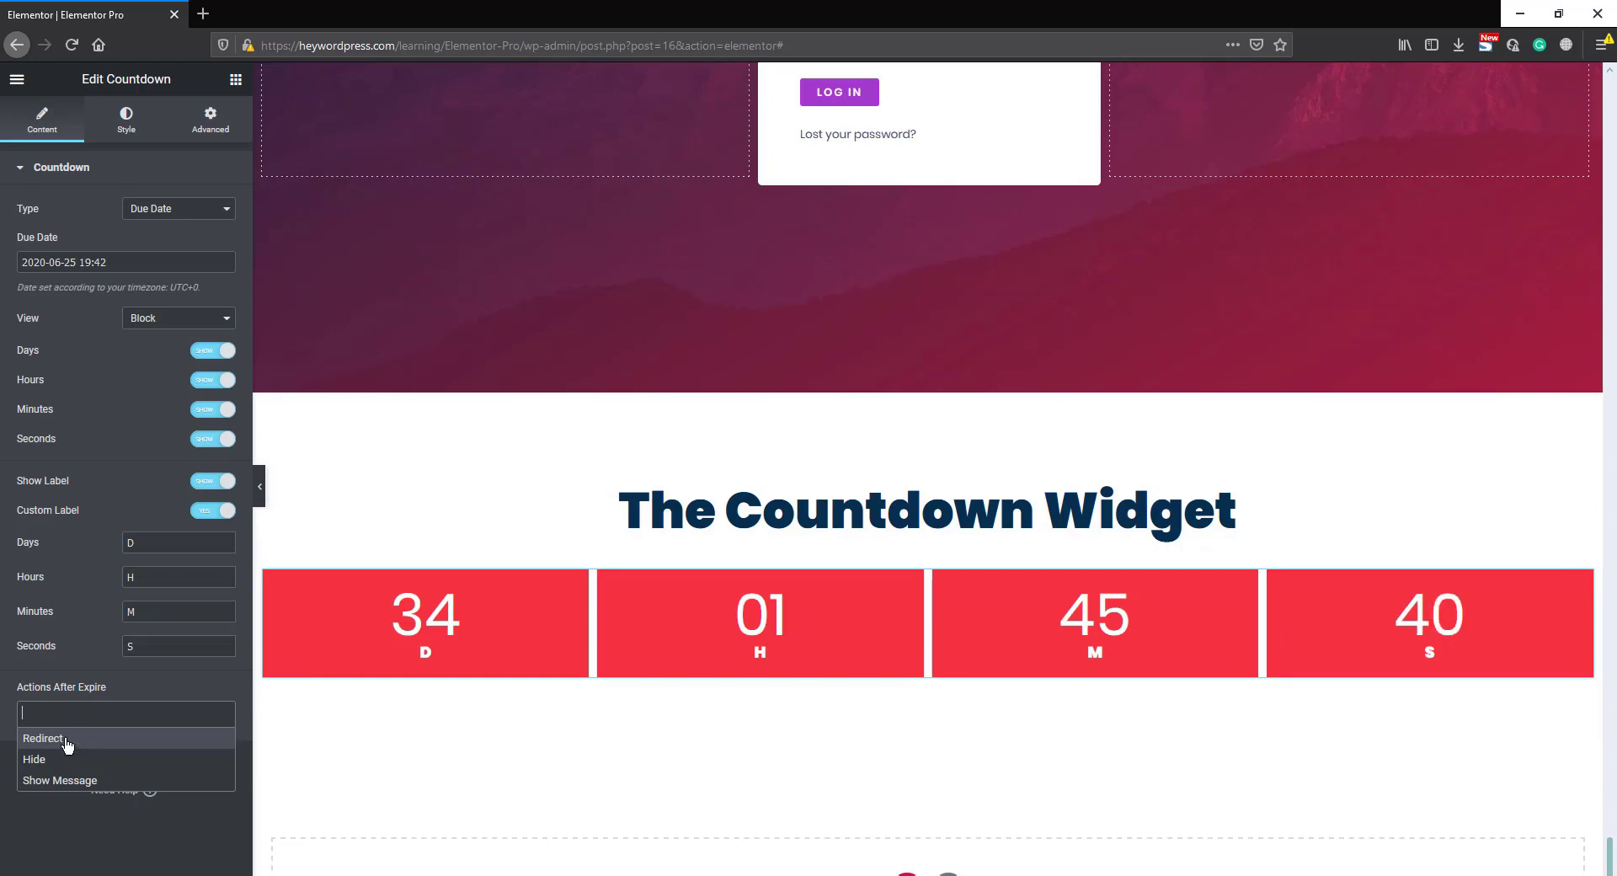
{"action": "left_click", "coordinate": [57, 739]}
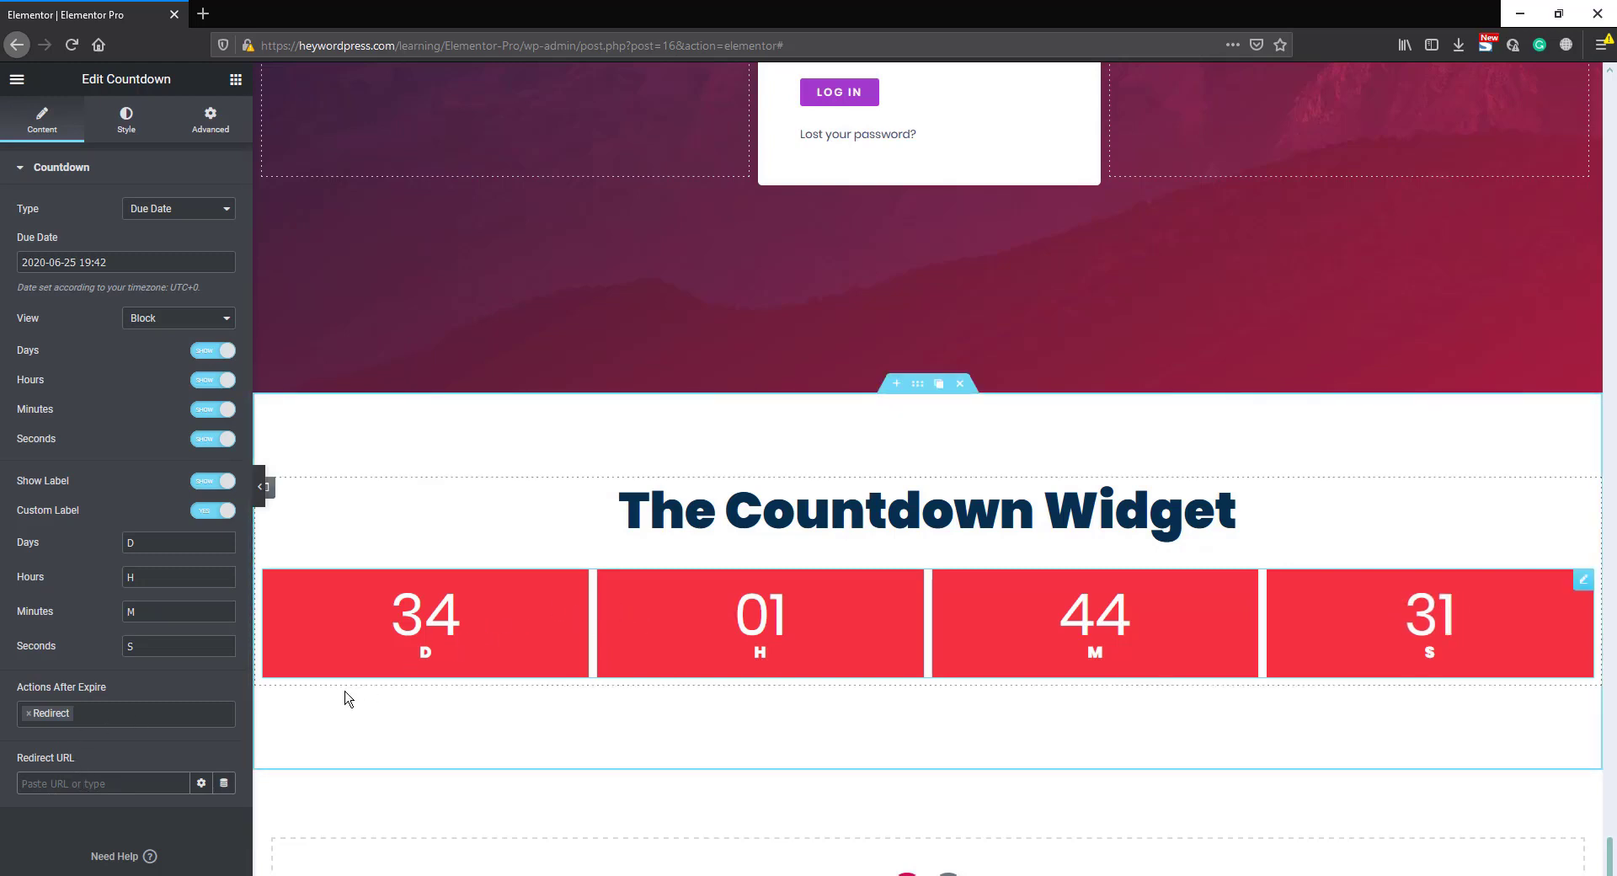
{"action": "left_click", "coordinate": [39, 716]}
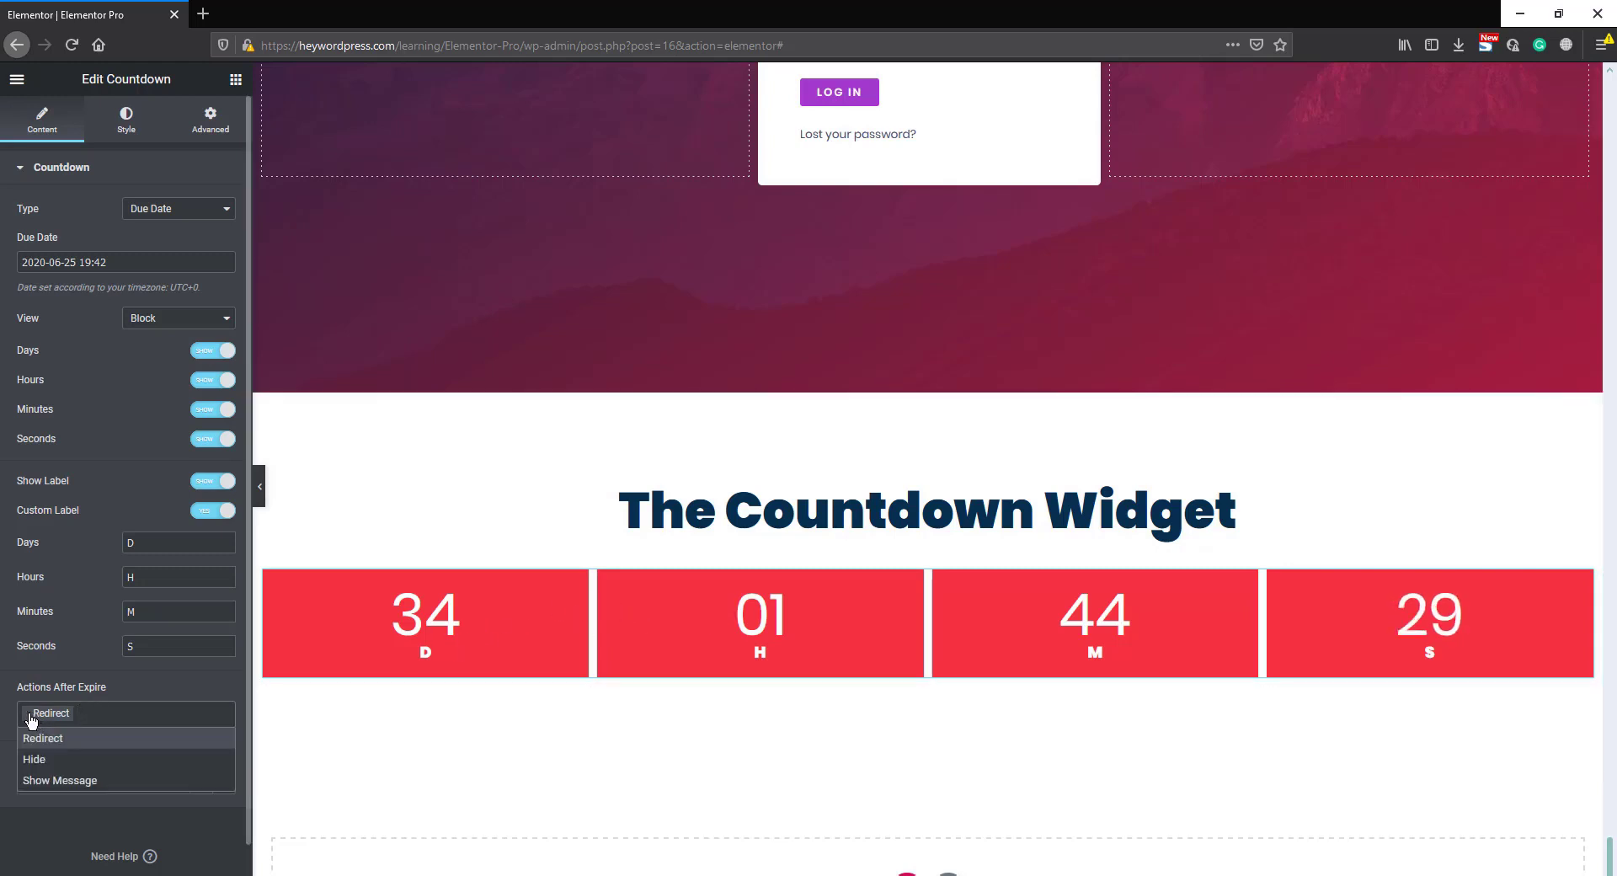
{"action": "left_click", "coordinate": [30, 713]}
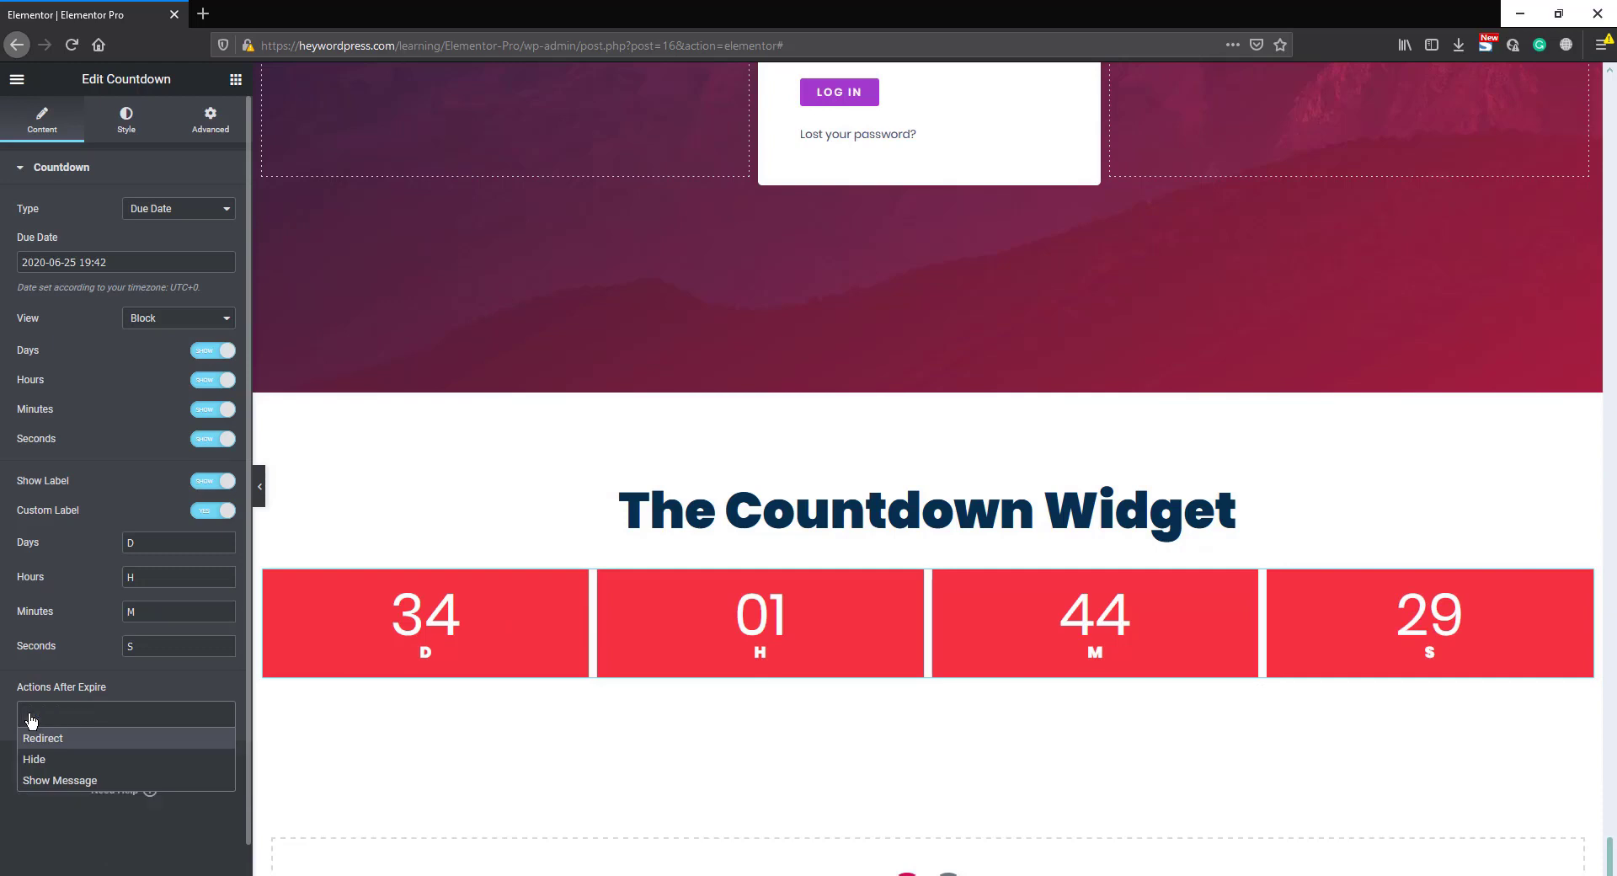
{"action": "left_click", "coordinate": [57, 760]}
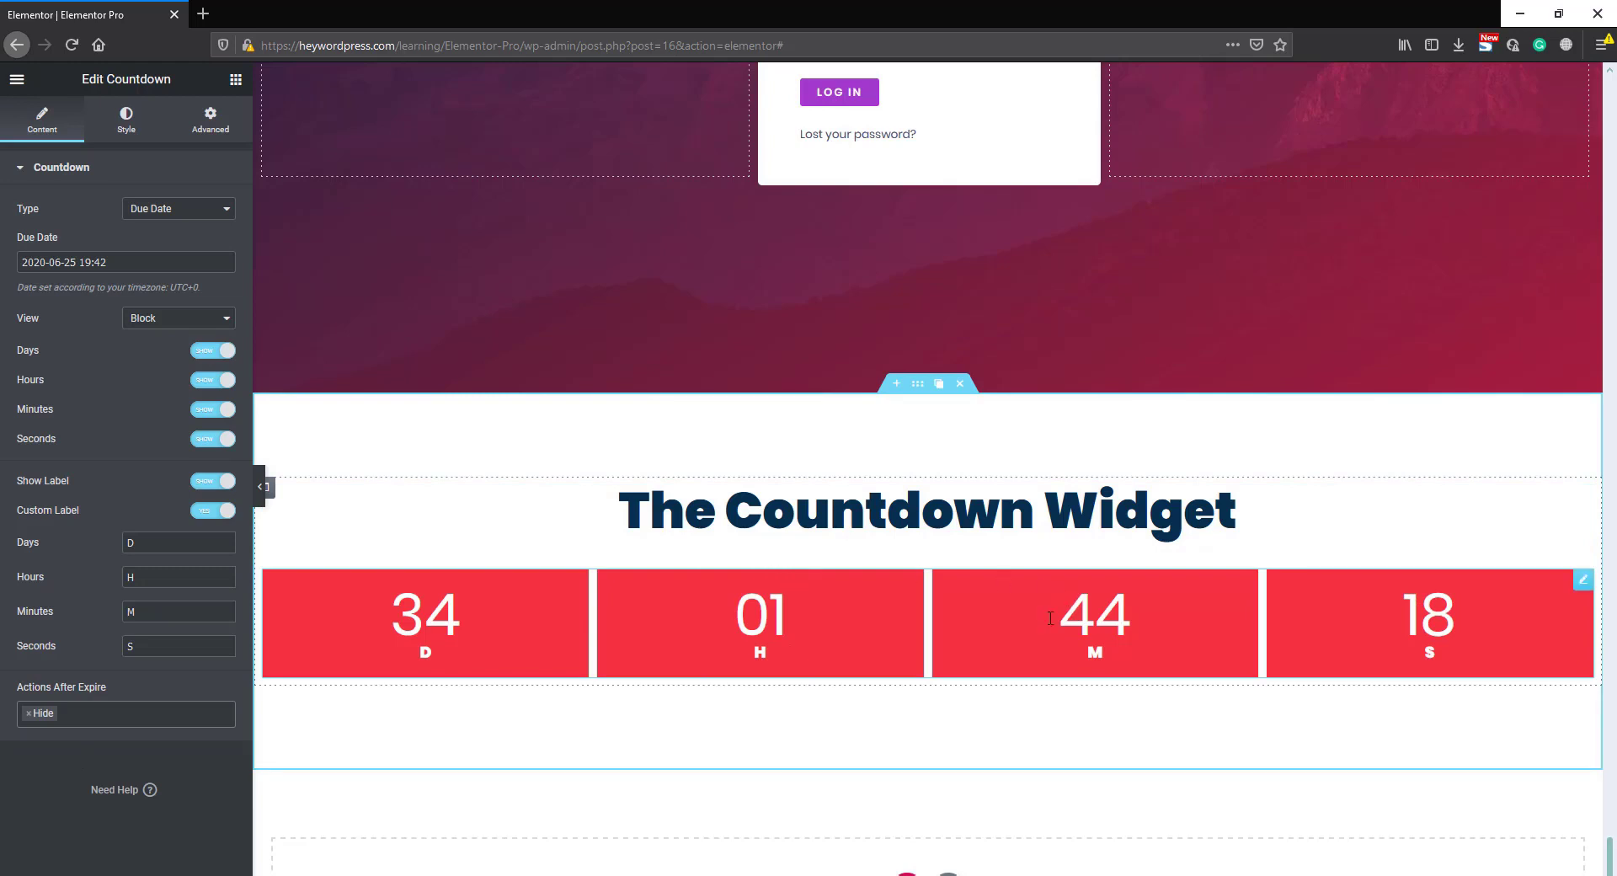
{"action": "left_click", "coordinate": [27, 712]}
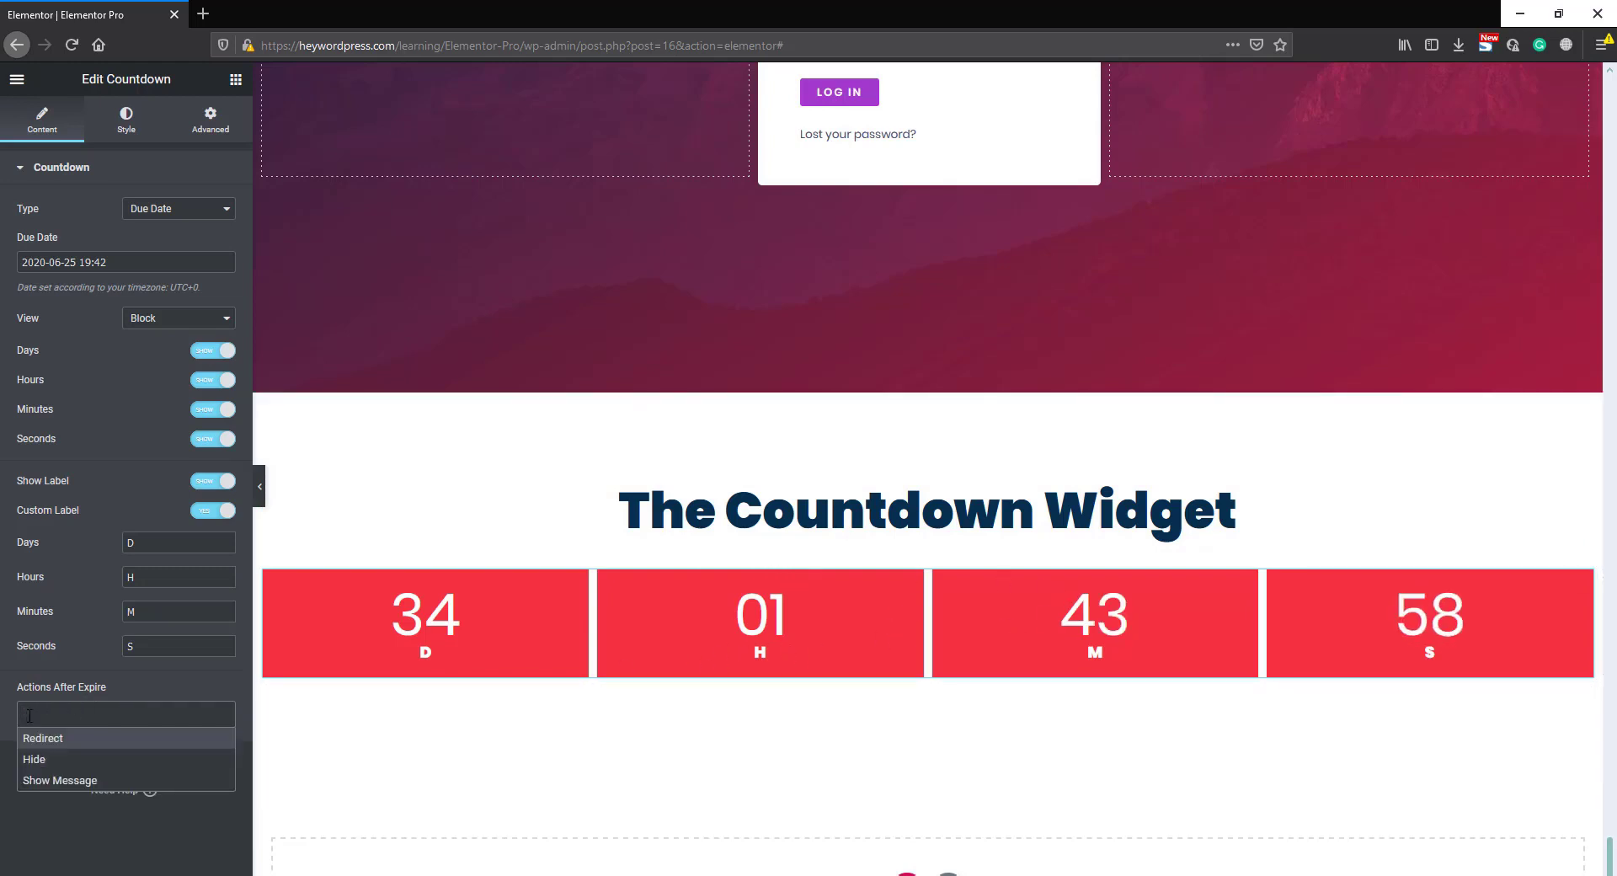
Set the action after expiry to Show Message with the text "time is upppppp!!!!!"
{"action": "left_click", "coordinate": [50, 780]}
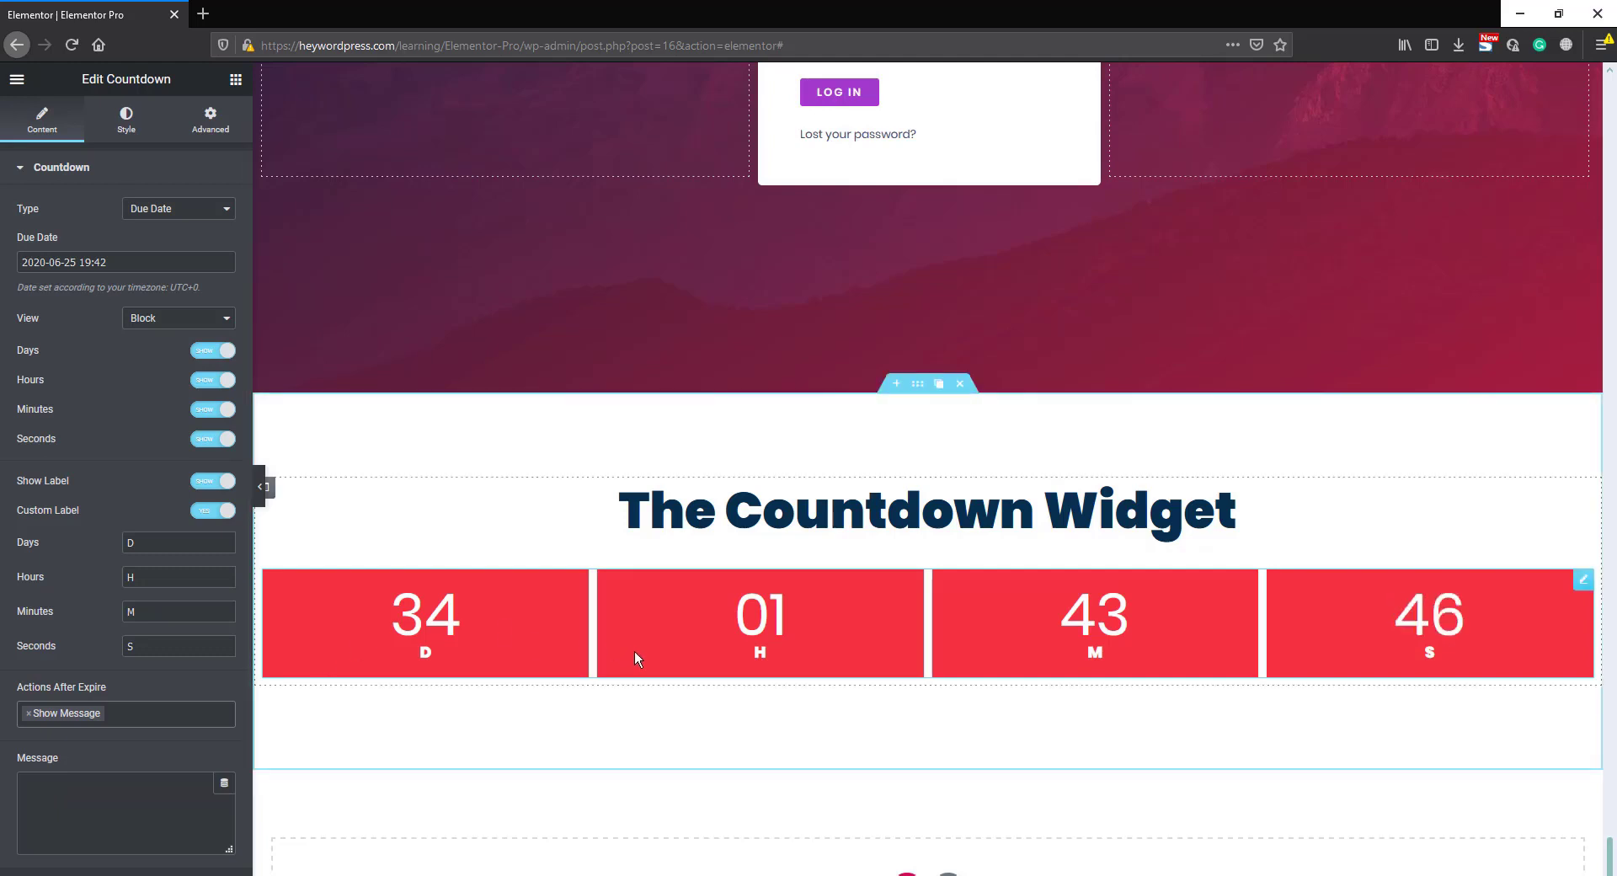
{"action": "left_click", "coordinate": [67, 795]}
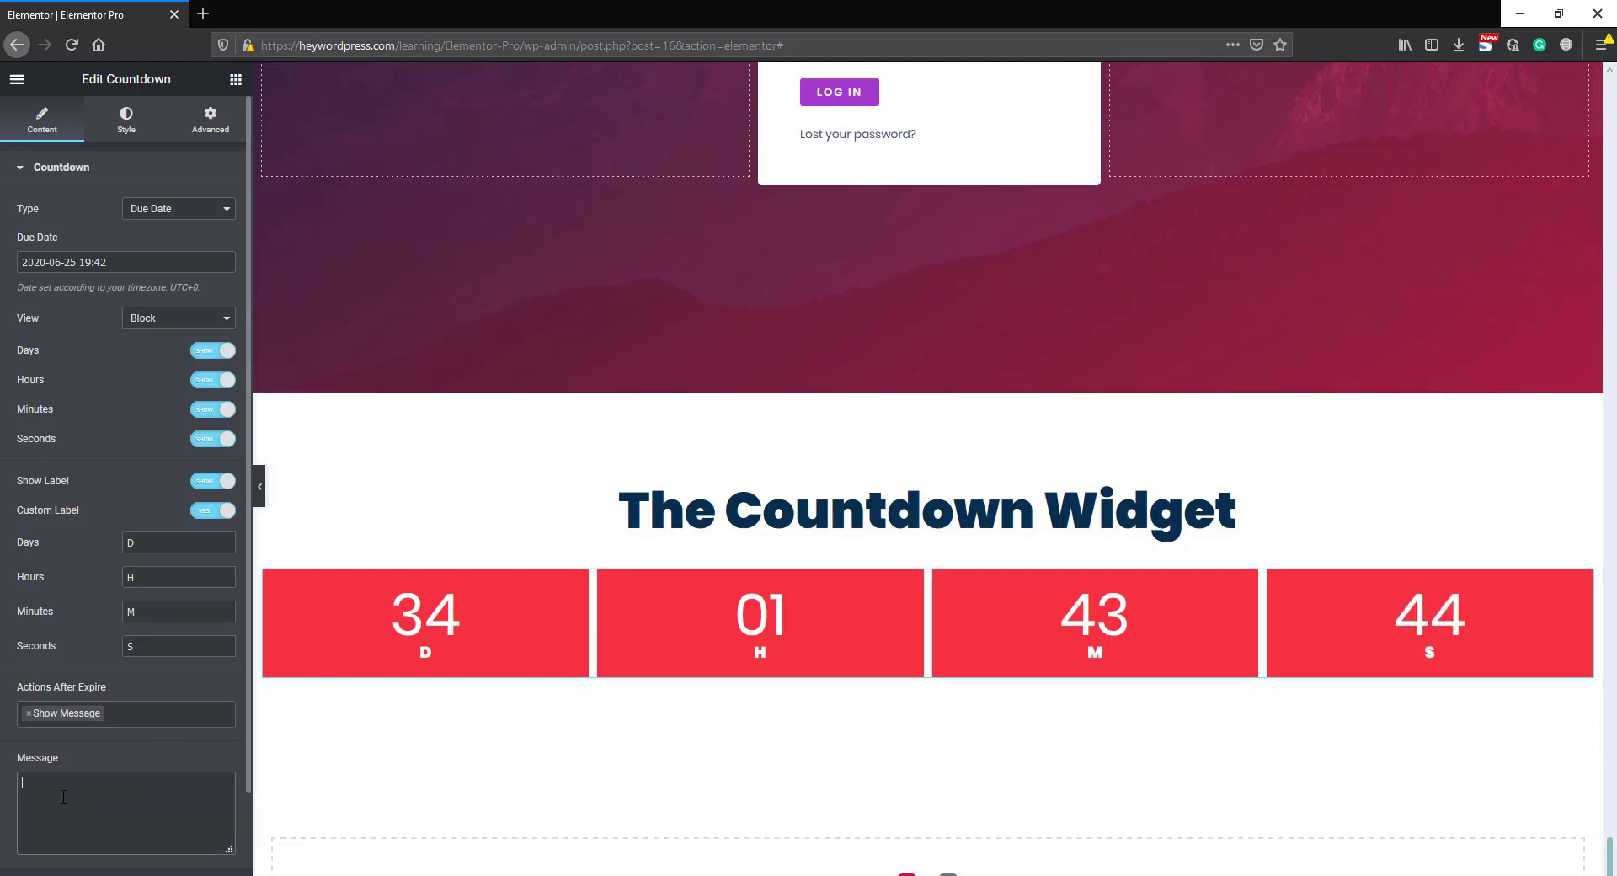
{"action": "type", "text": "ti"}
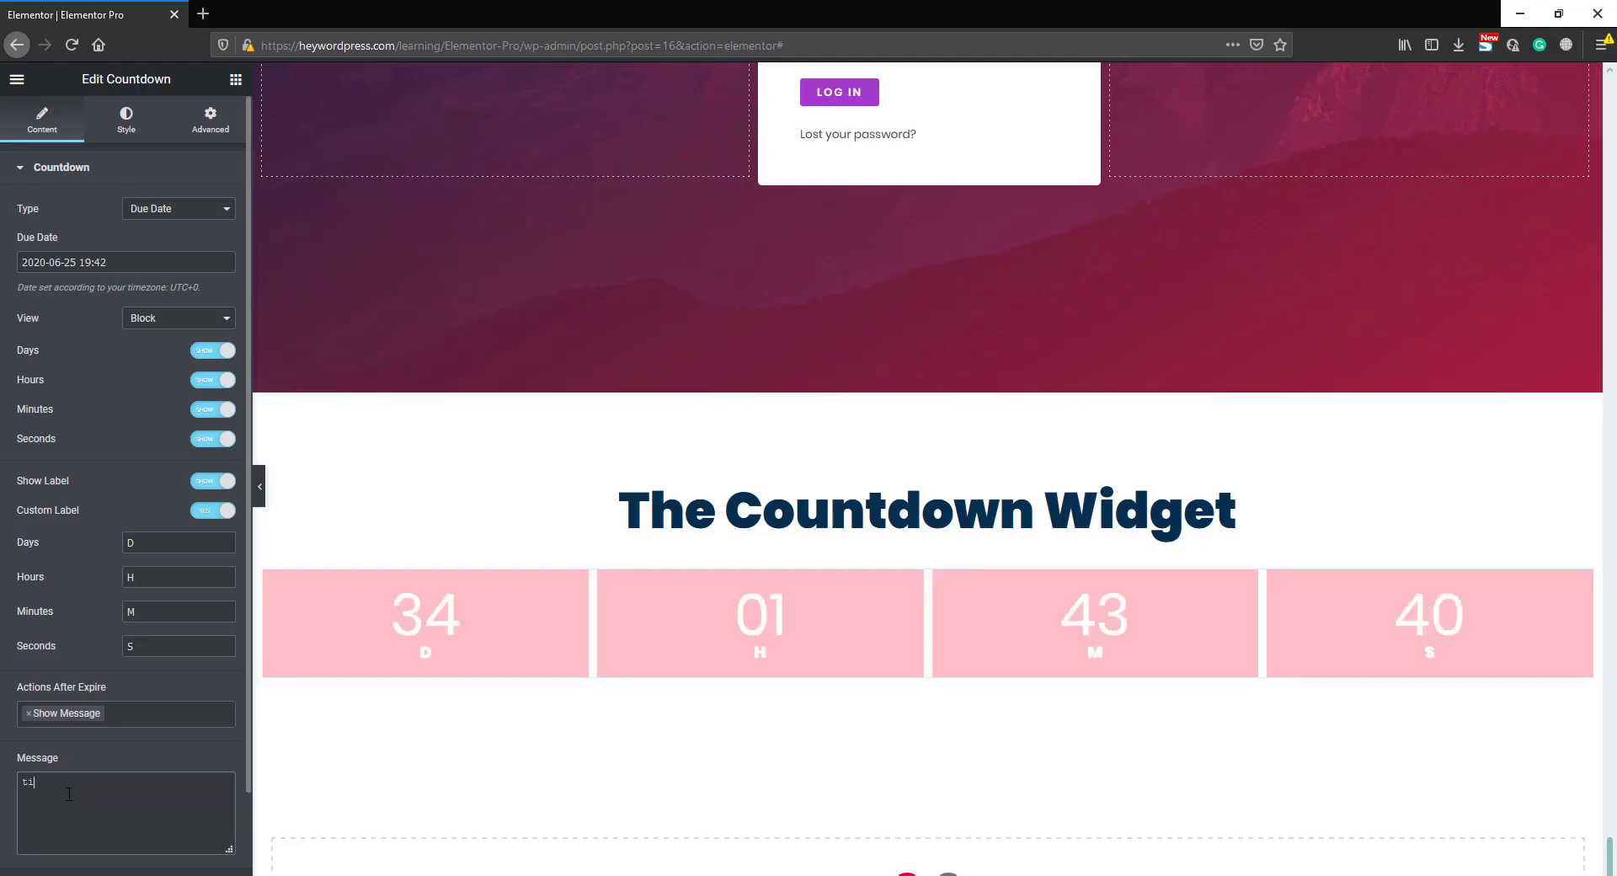
{"action": "type", "text": "me is upppppp!!!!!"}
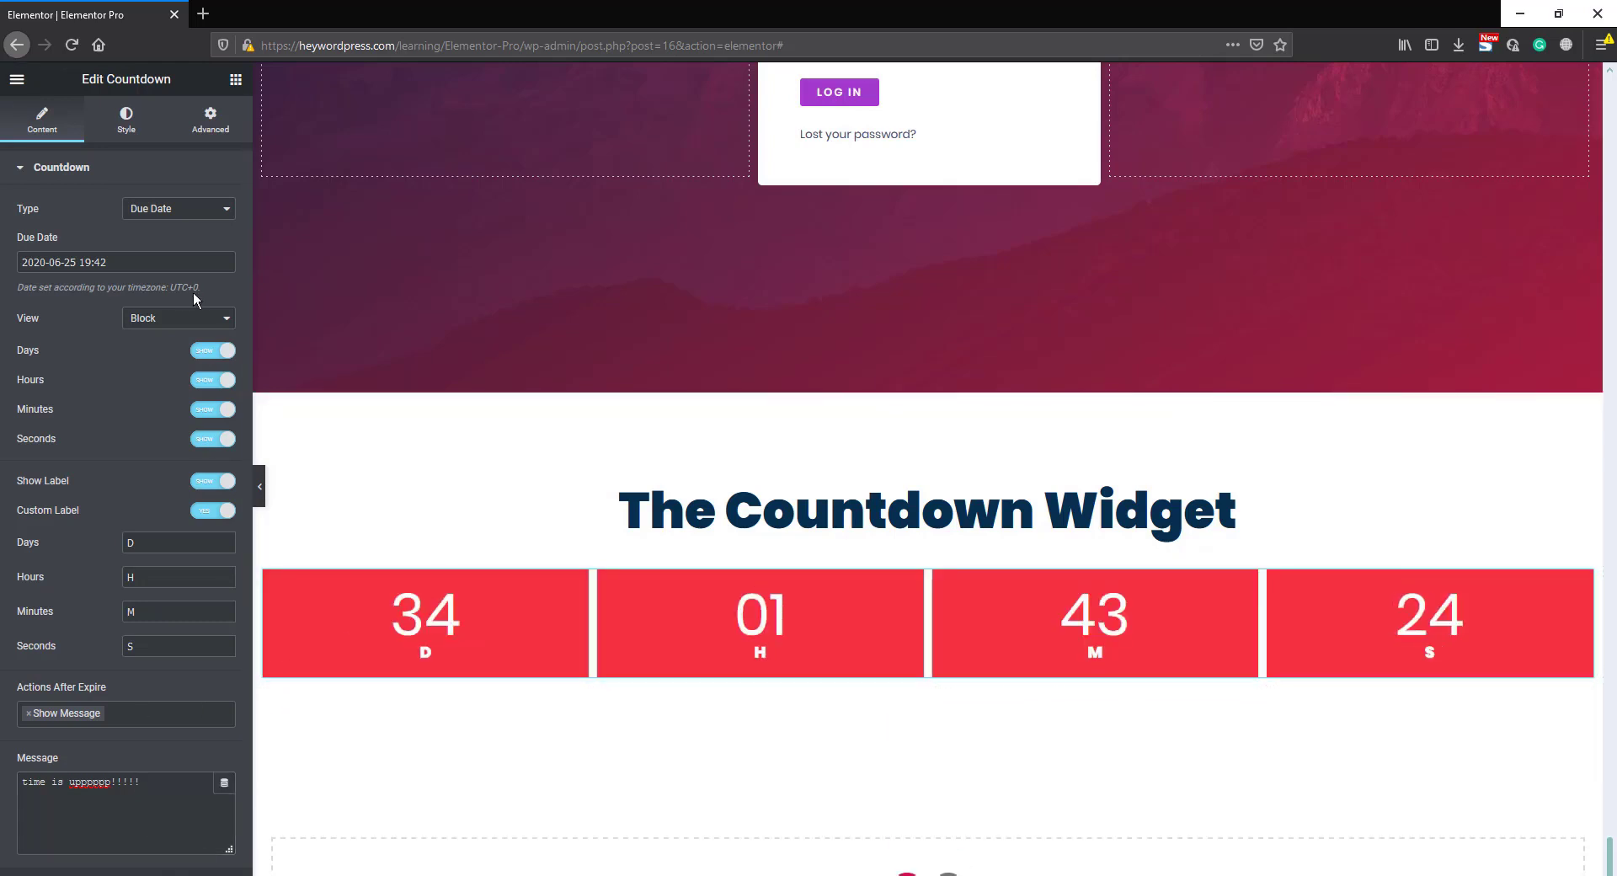
Change the countdown to an Evergreen Timer of 0 hours and 1 minute, and preview the page changes
{"action": "left_click", "coordinate": [179, 209]}
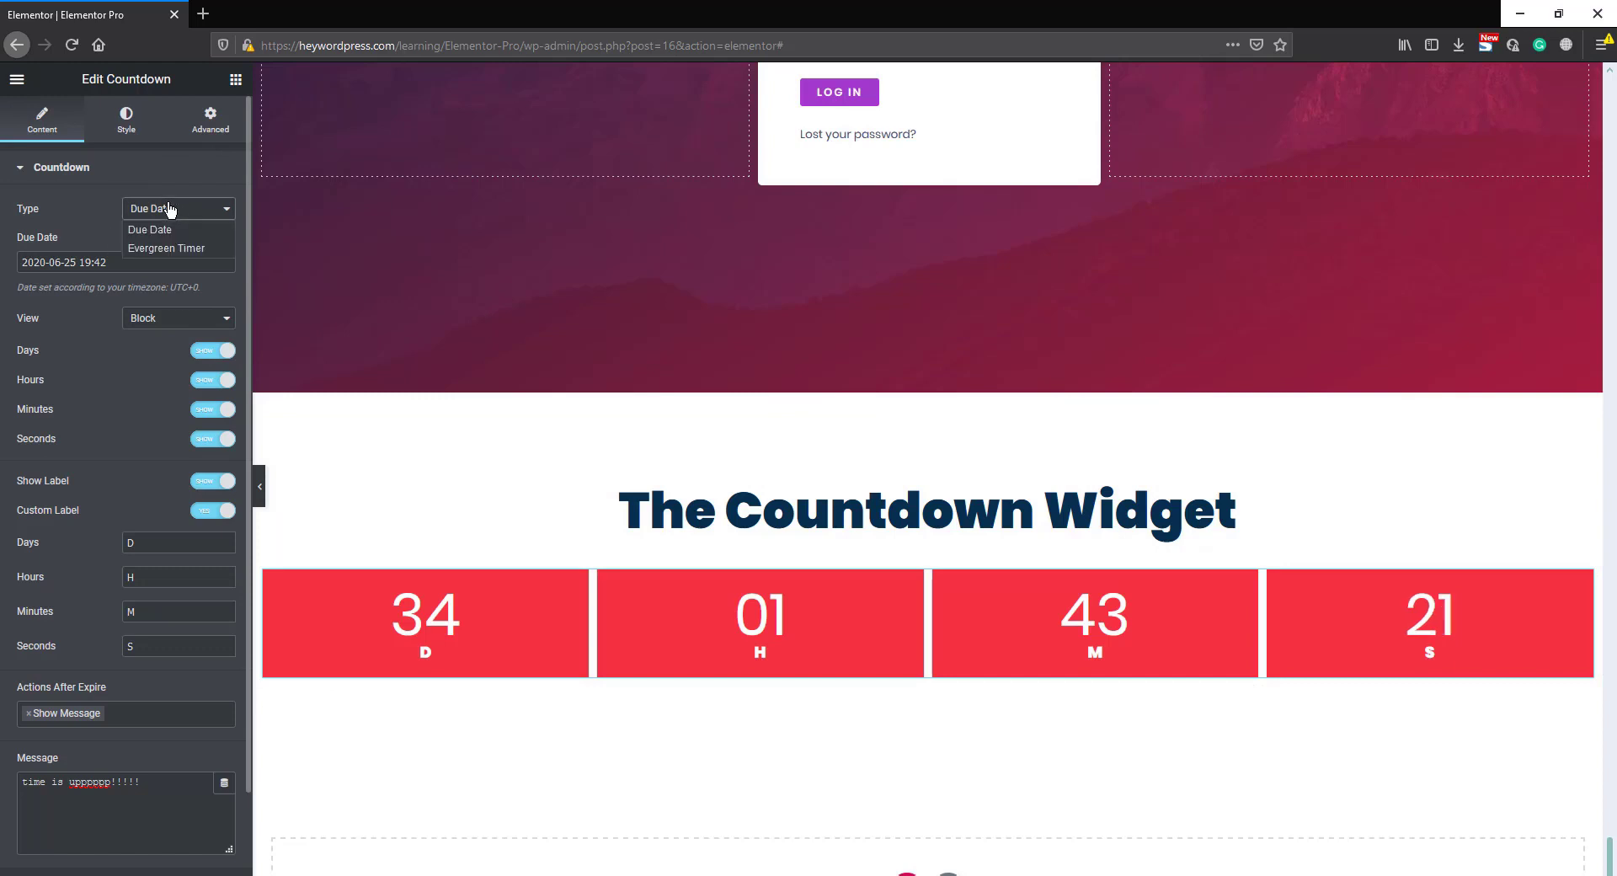
{"action": "left_click", "coordinate": [168, 250]}
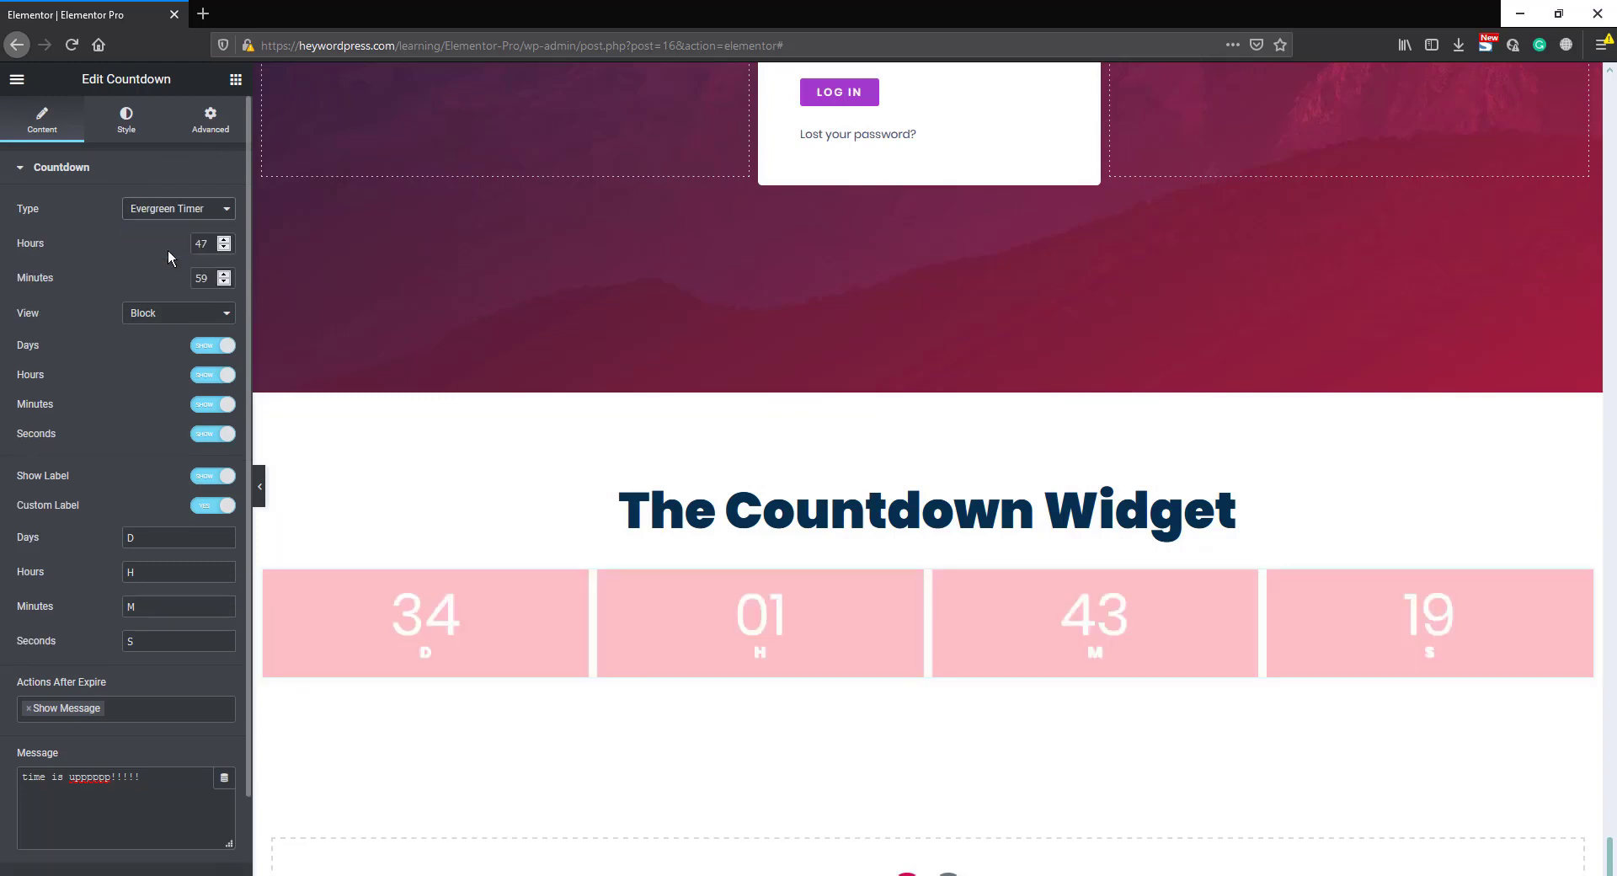
{"action": "left_click_drag", "start_coordinate": [209, 243], "coordinate": [167, 242]}
{"action": "type", "text": "0"}
{"action": "double_click", "coordinate": [202, 279]}
{"action": "type", "text": "1"}
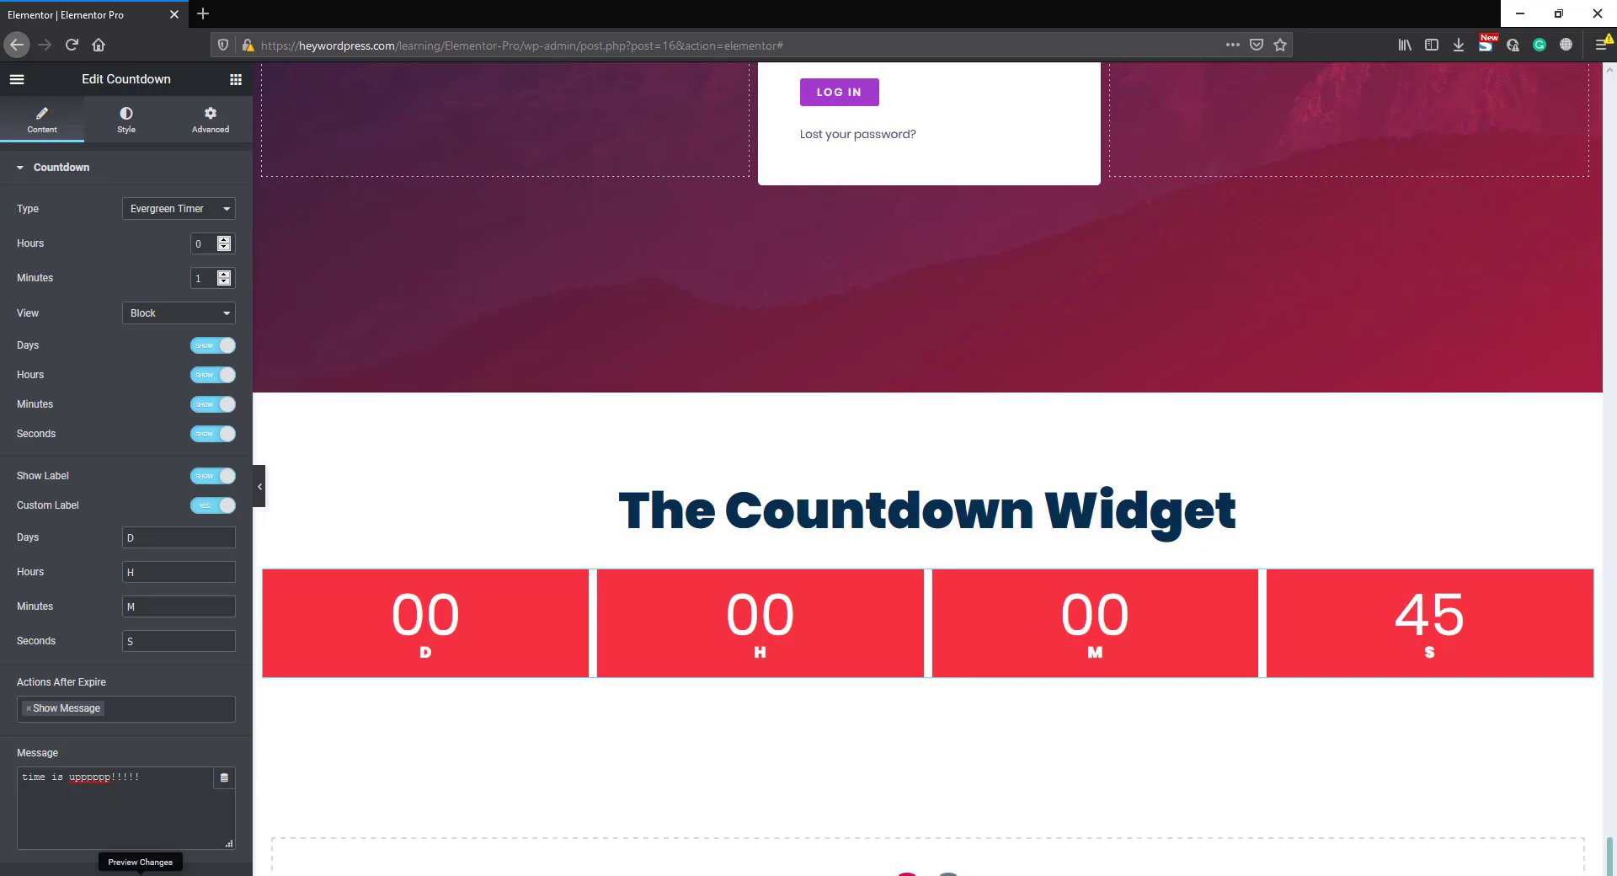
{"action": "left_click", "coordinate": [140, 871]}
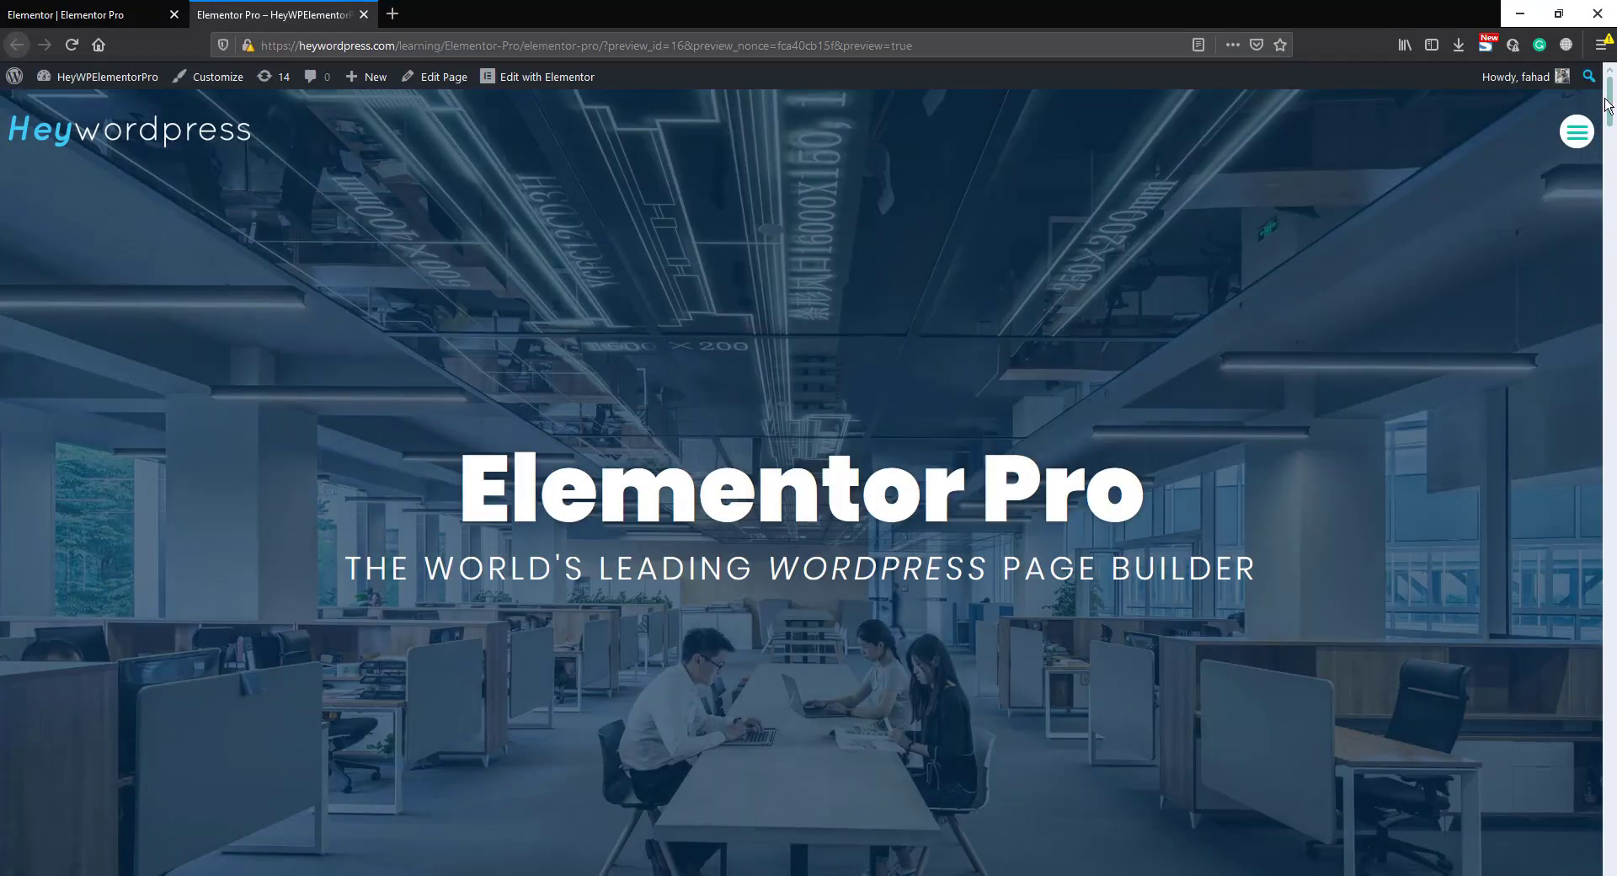
Check the expired countdown and its message on the preview page and return to the editor
{"action": "left_click_drag", "start_coordinate": [1607, 103], "coordinate": [1614, 872]}
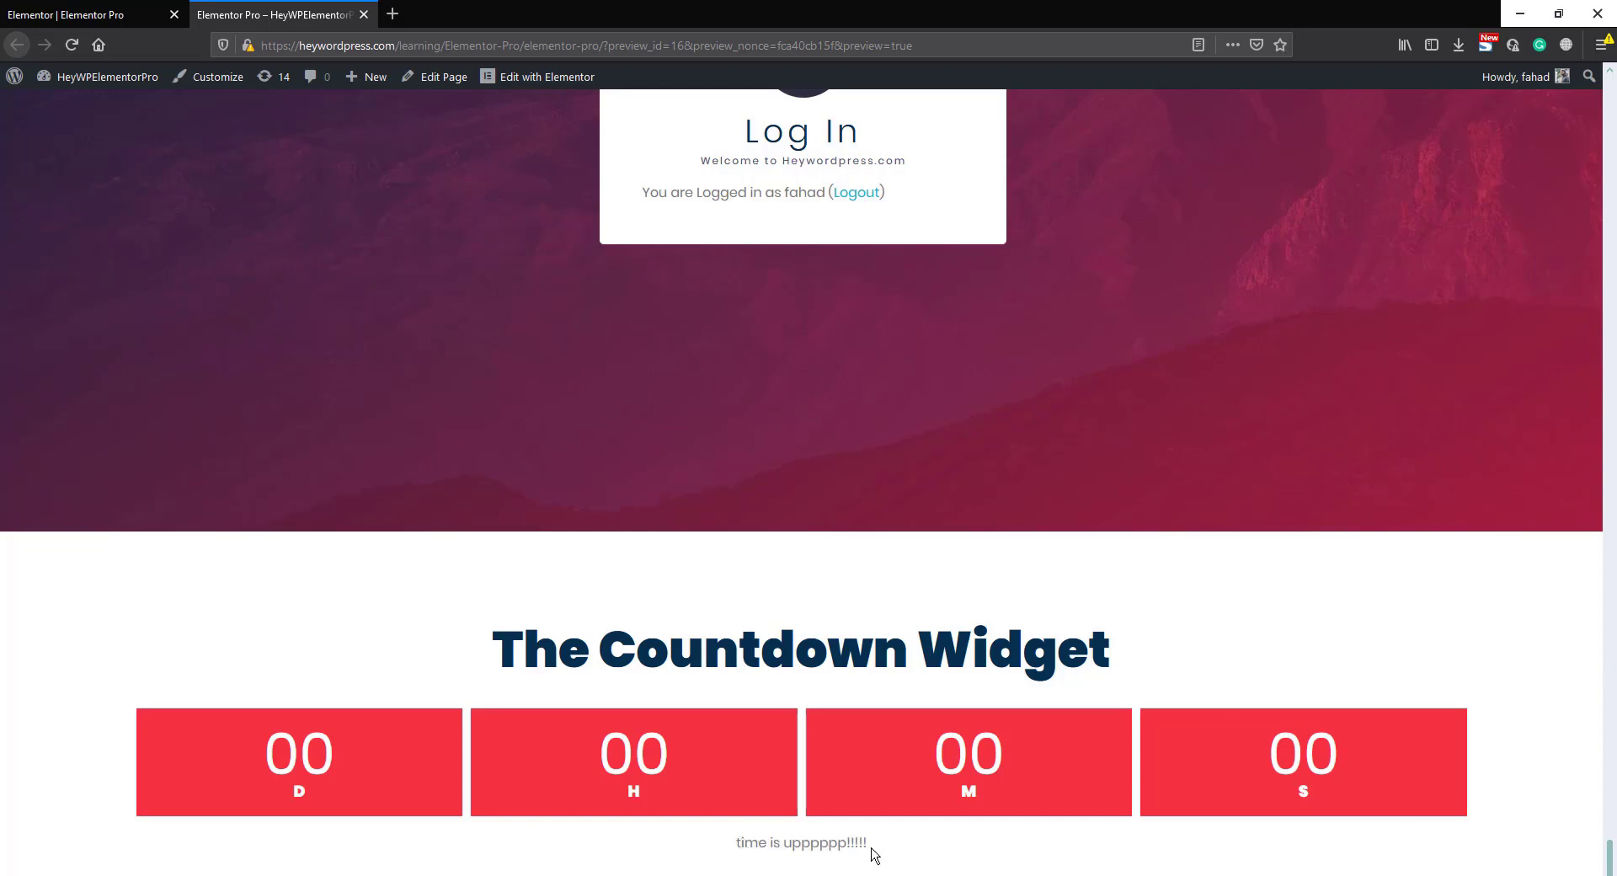
{"action": "left_click", "coordinate": [98, 7]}
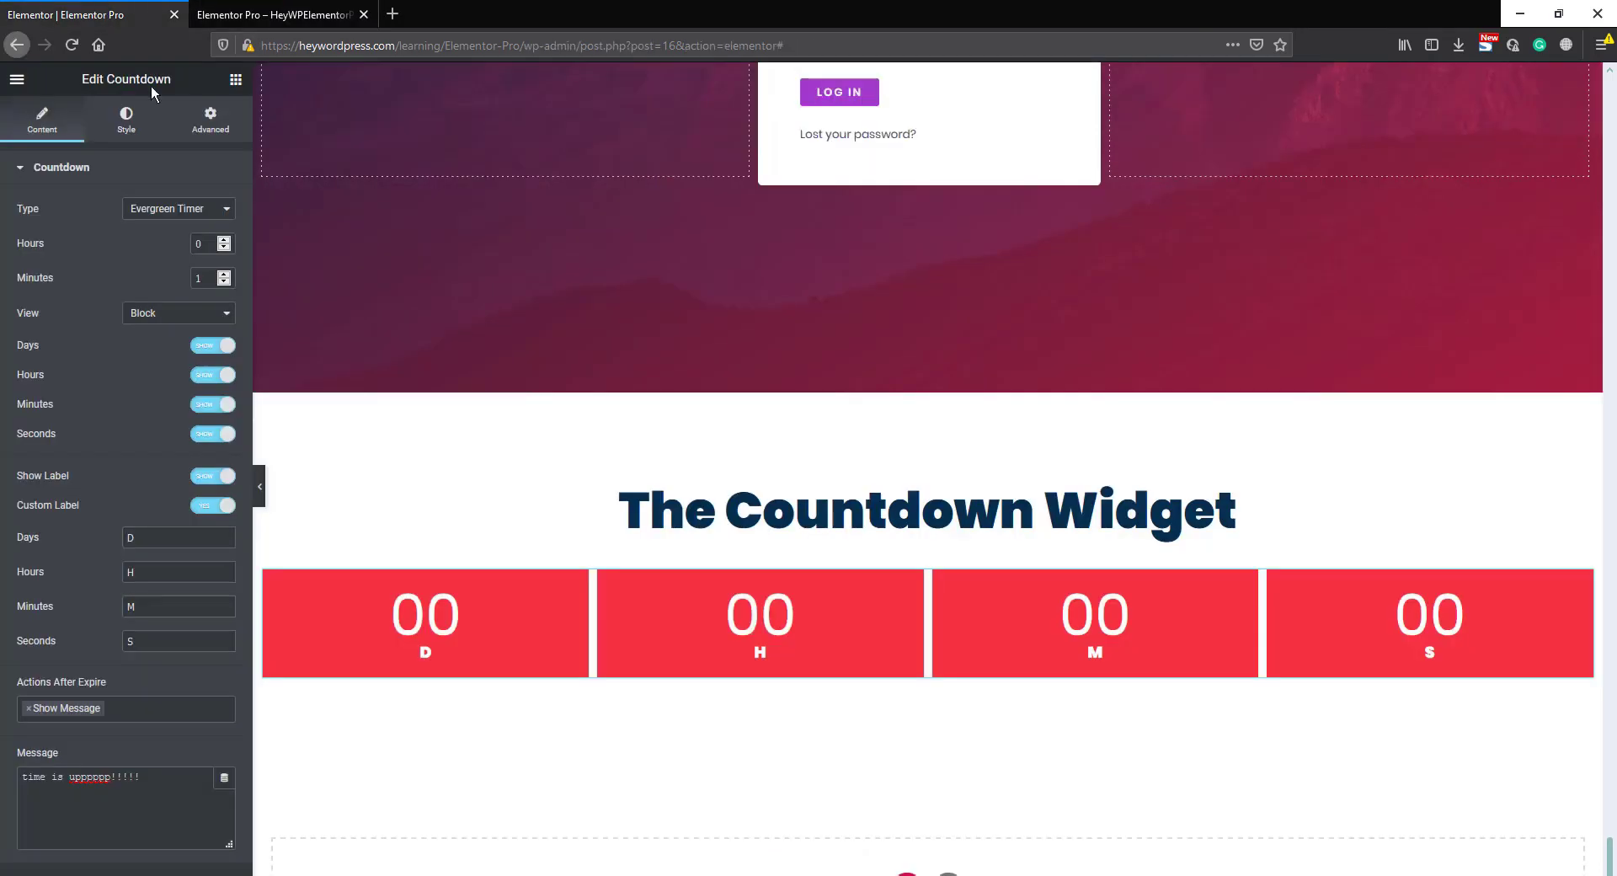
Set the countdown boxes' container width to 61% and their background to the teal palette colour
{"action": "left_click", "coordinate": [129, 125]}
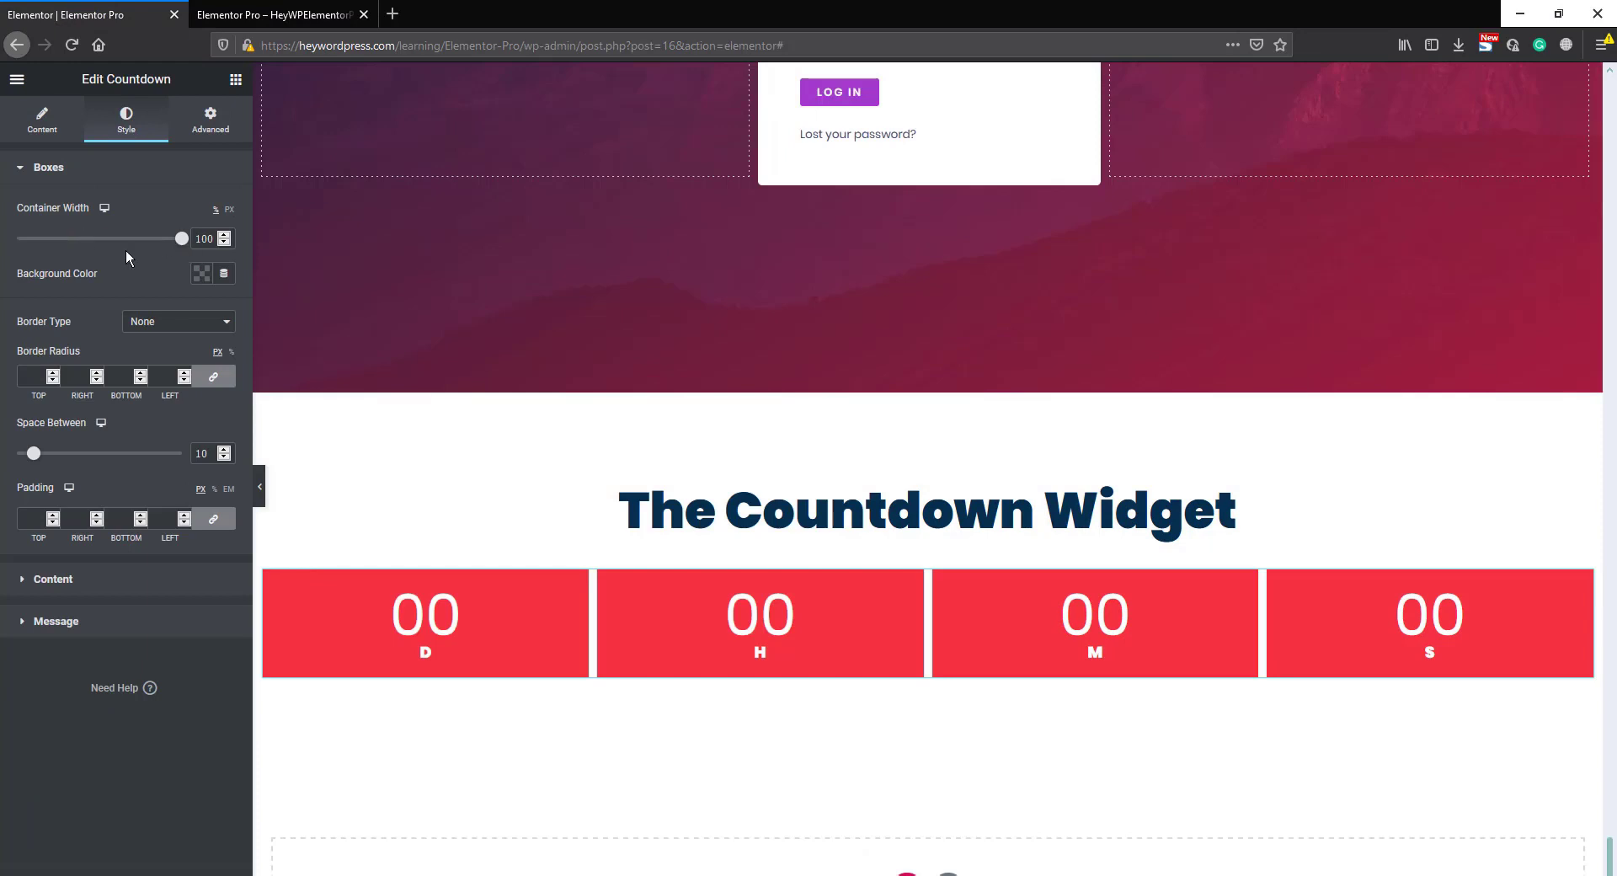
{"action": "left_click_drag", "start_coordinate": [182, 242], "coordinate": [117, 243]}
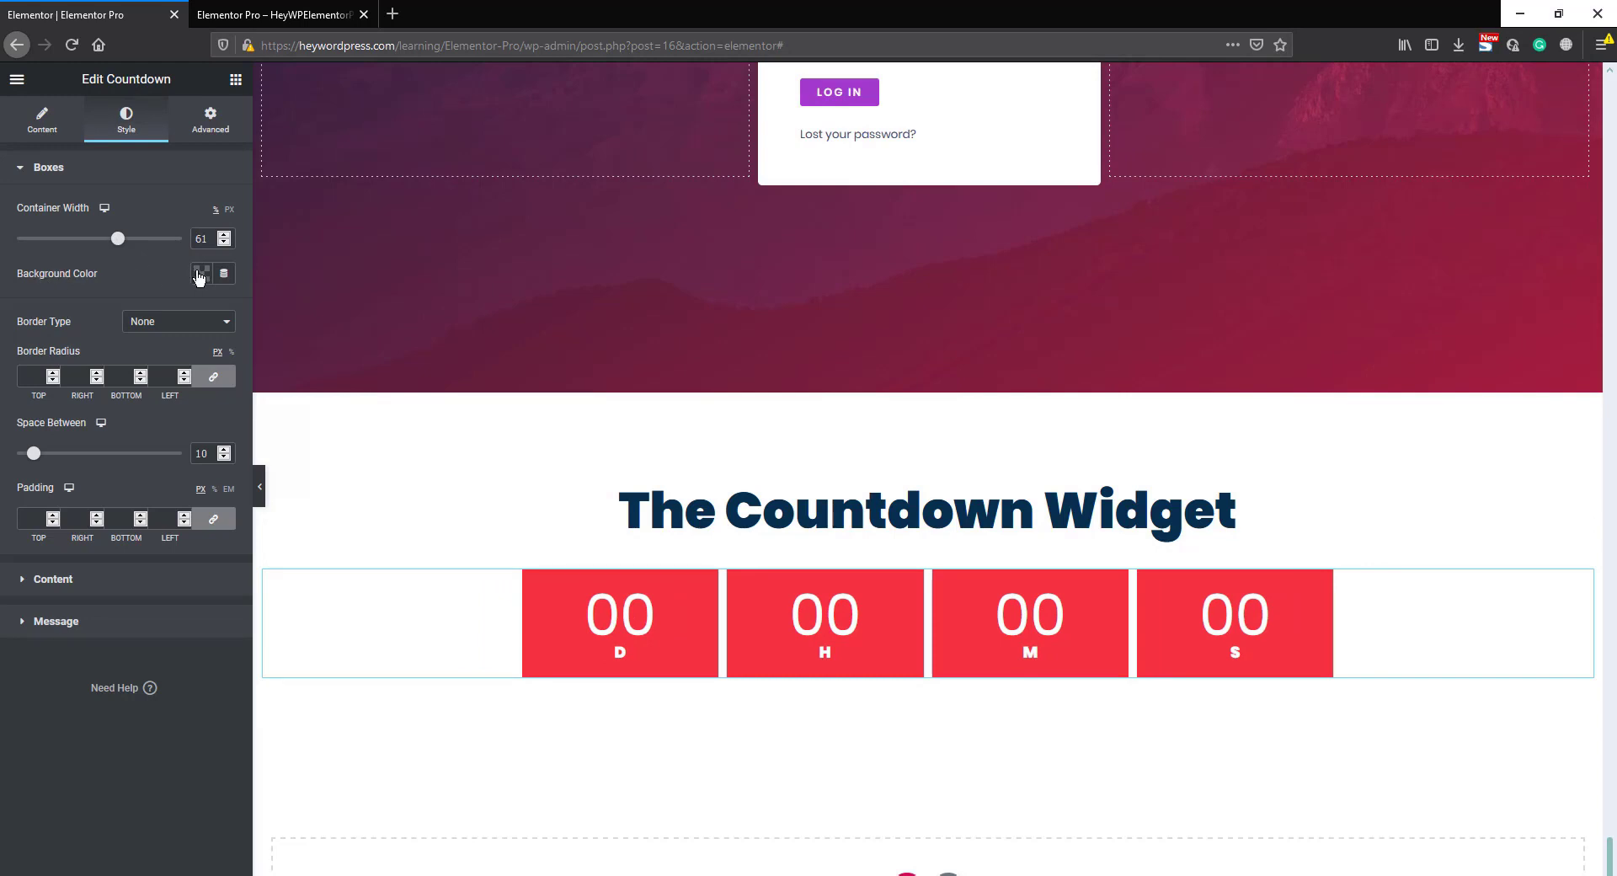
{"action": "left_click", "coordinate": [199, 274]}
{"action": "left_click", "coordinate": [211, 314]}
{"action": "left_click", "coordinate": [276, 313]}
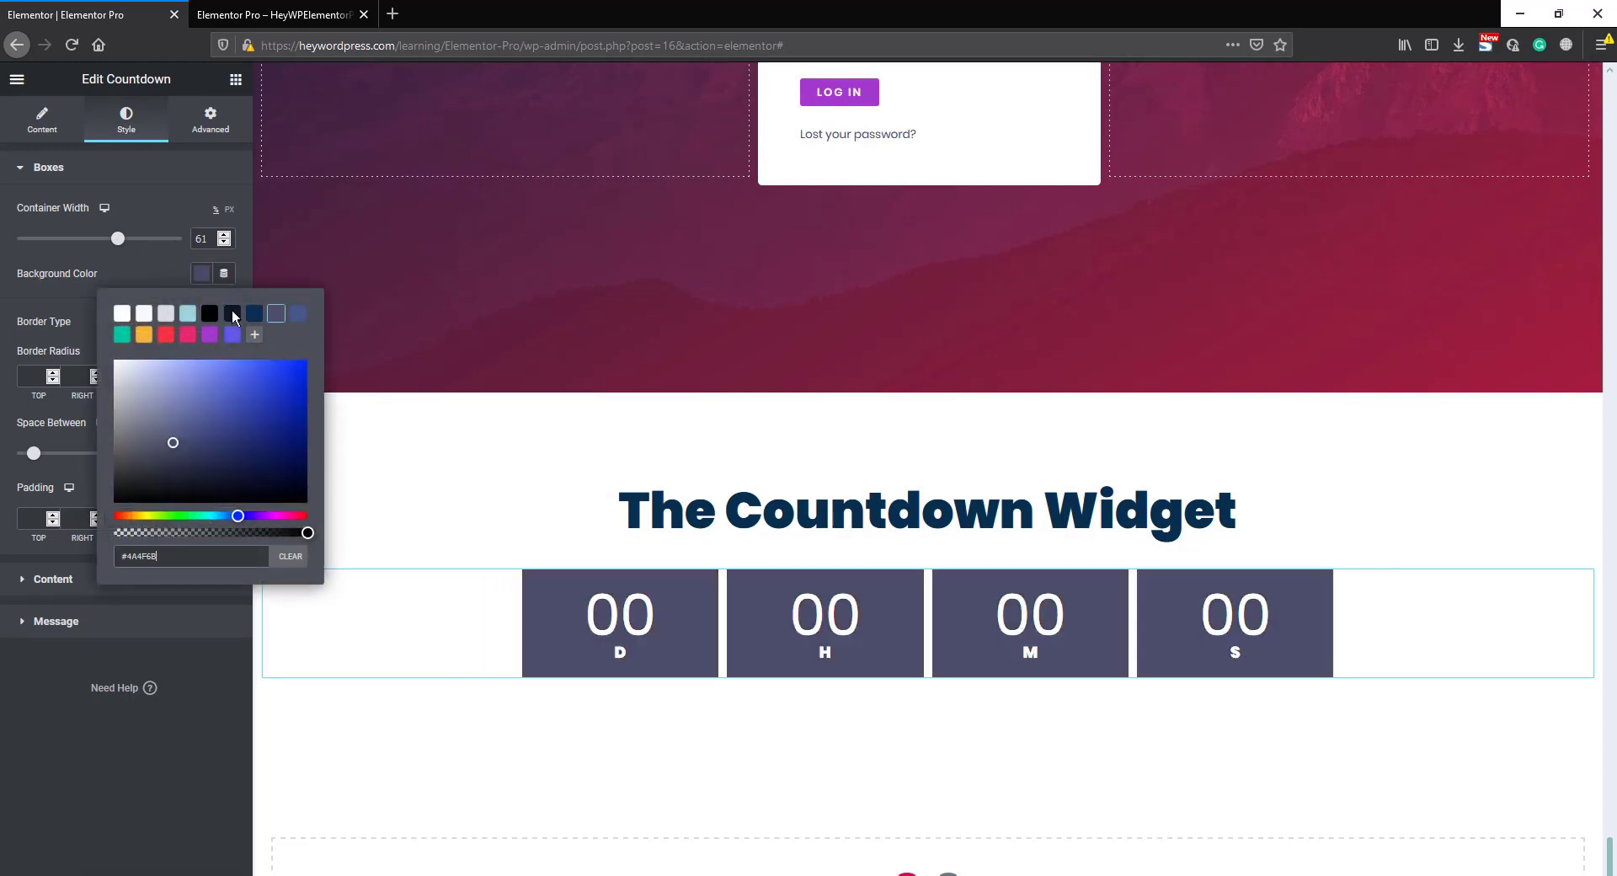
{"action": "left_click", "coordinate": [210, 314]}
{"action": "left_click", "coordinate": [255, 314]}
{"action": "left_click", "coordinate": [122, 335]}
{"action": "left_click", "coordinate": [147, 274]}
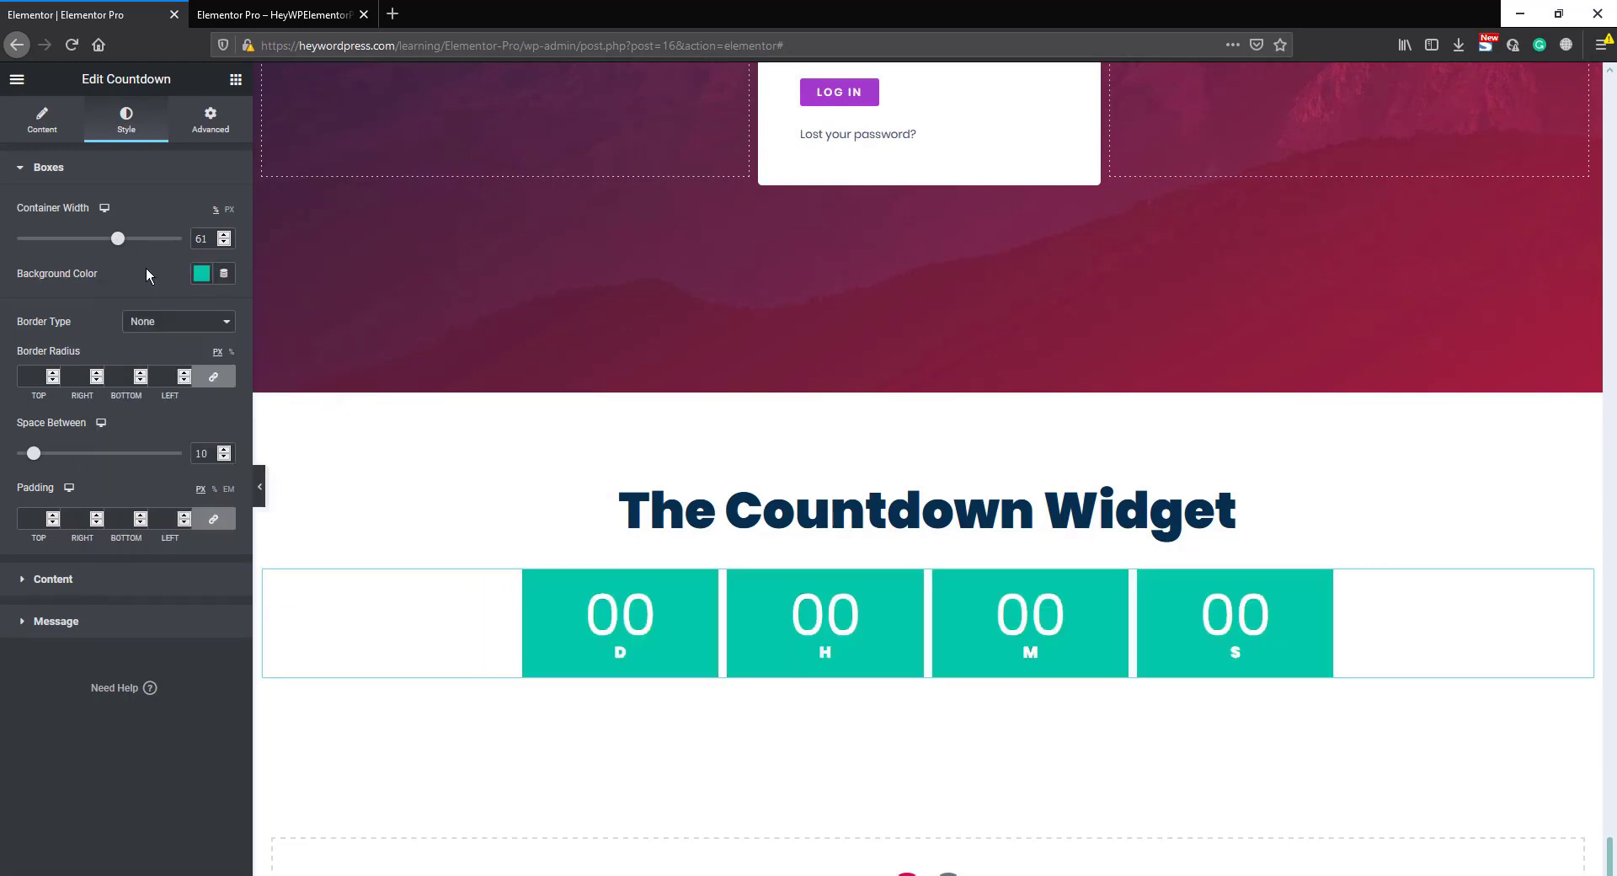
Give the countdown boxes a solid red border, 5 px wide on all sides
{"action": "left_click", "coordinate": [182, 323]}
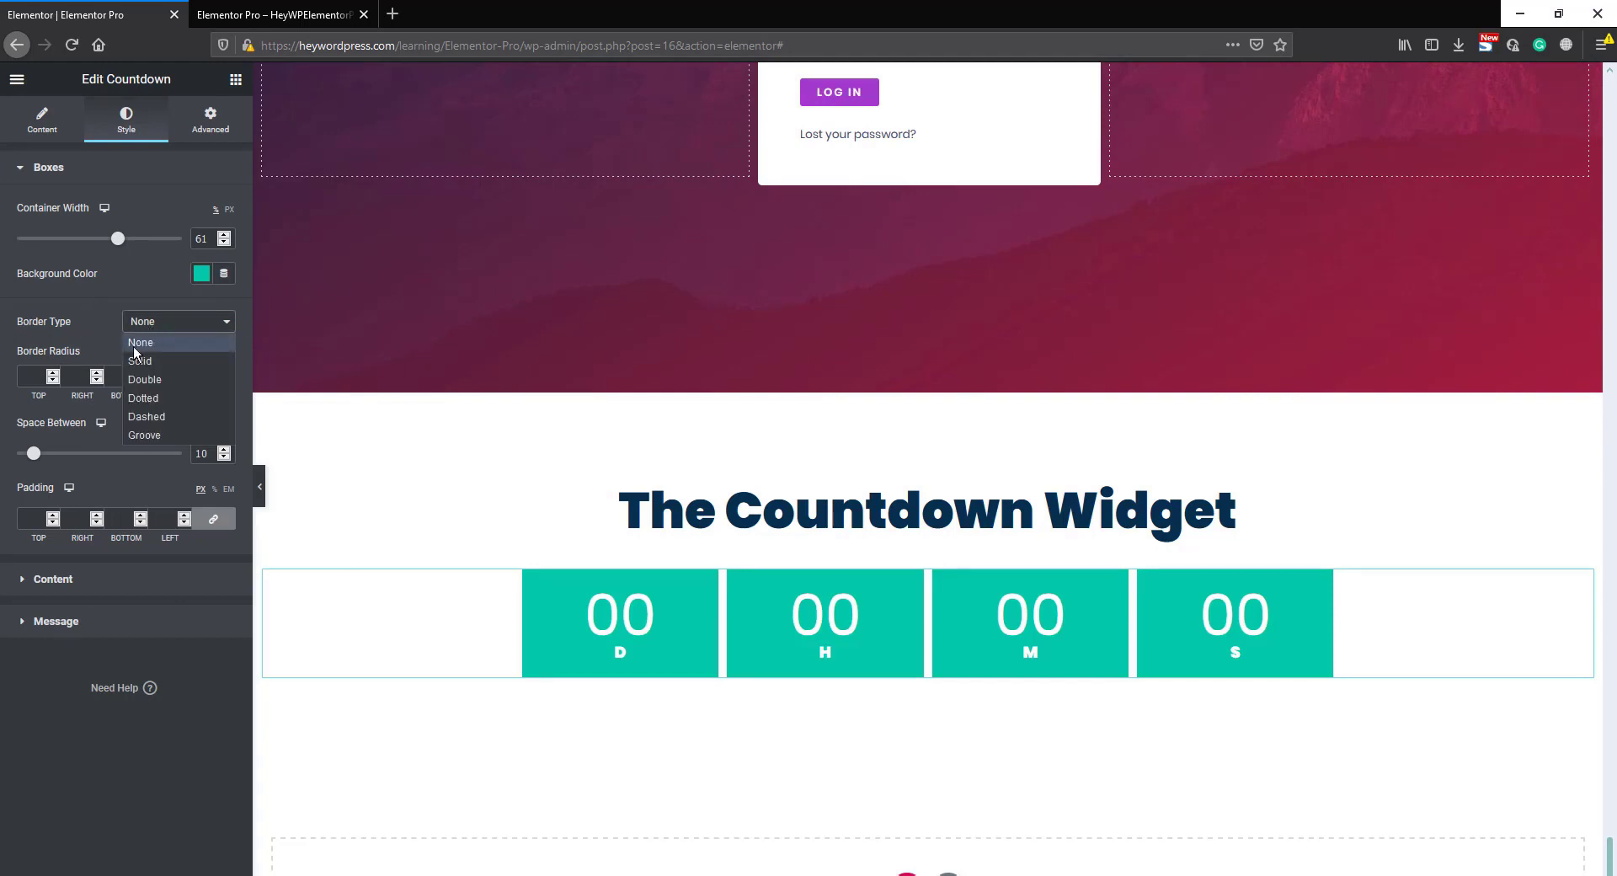
{"action": "left_click", "coordinate": [153, 359]}
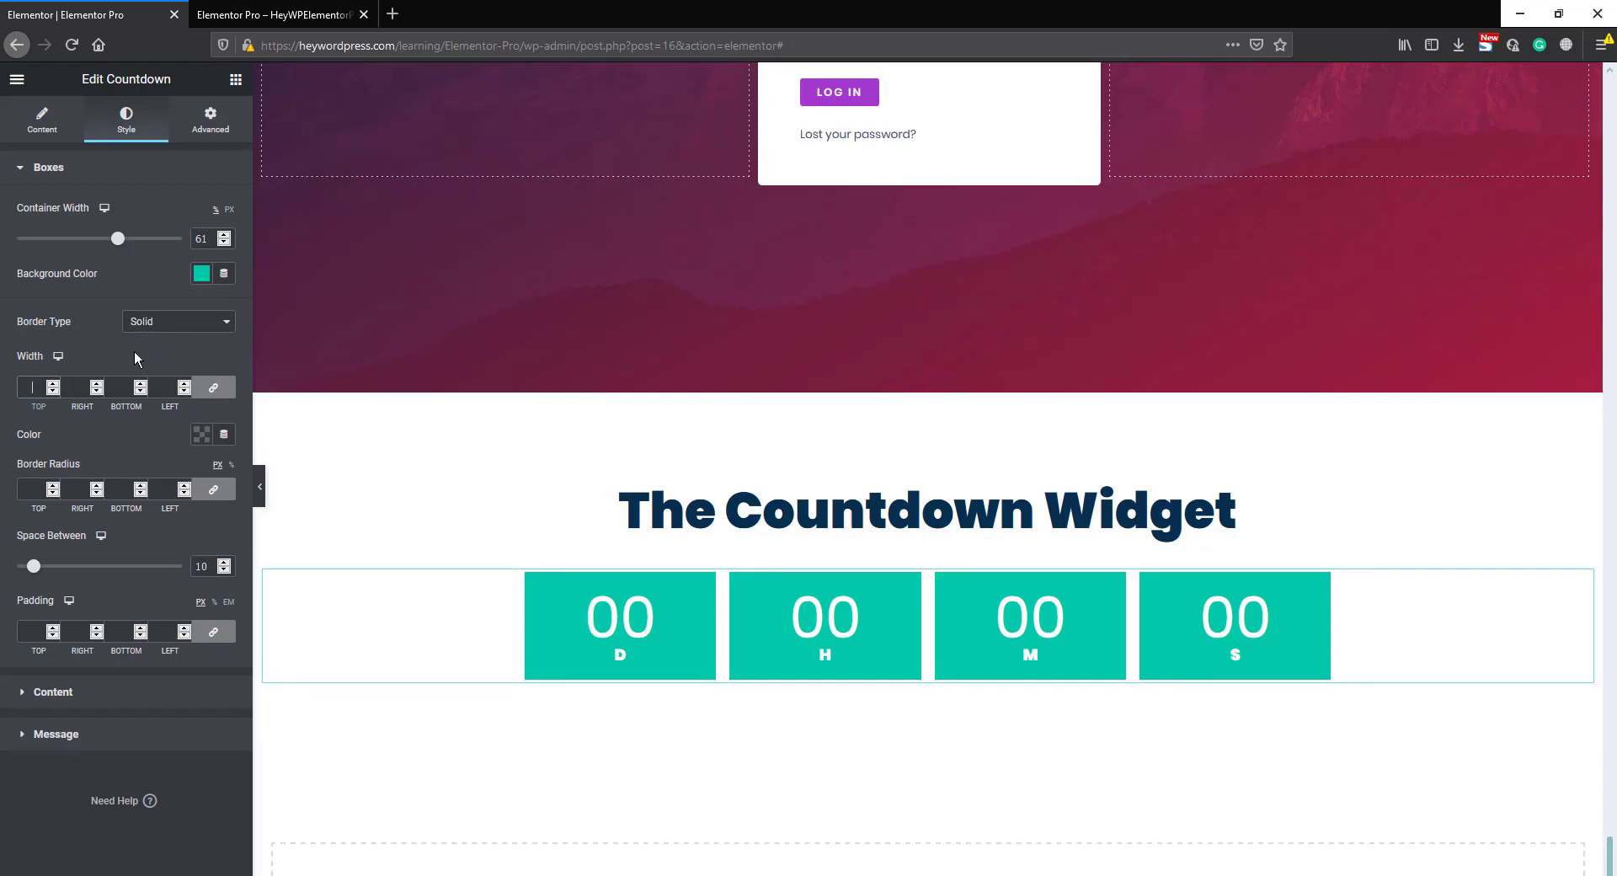
{"action": "type", "text": "5"}
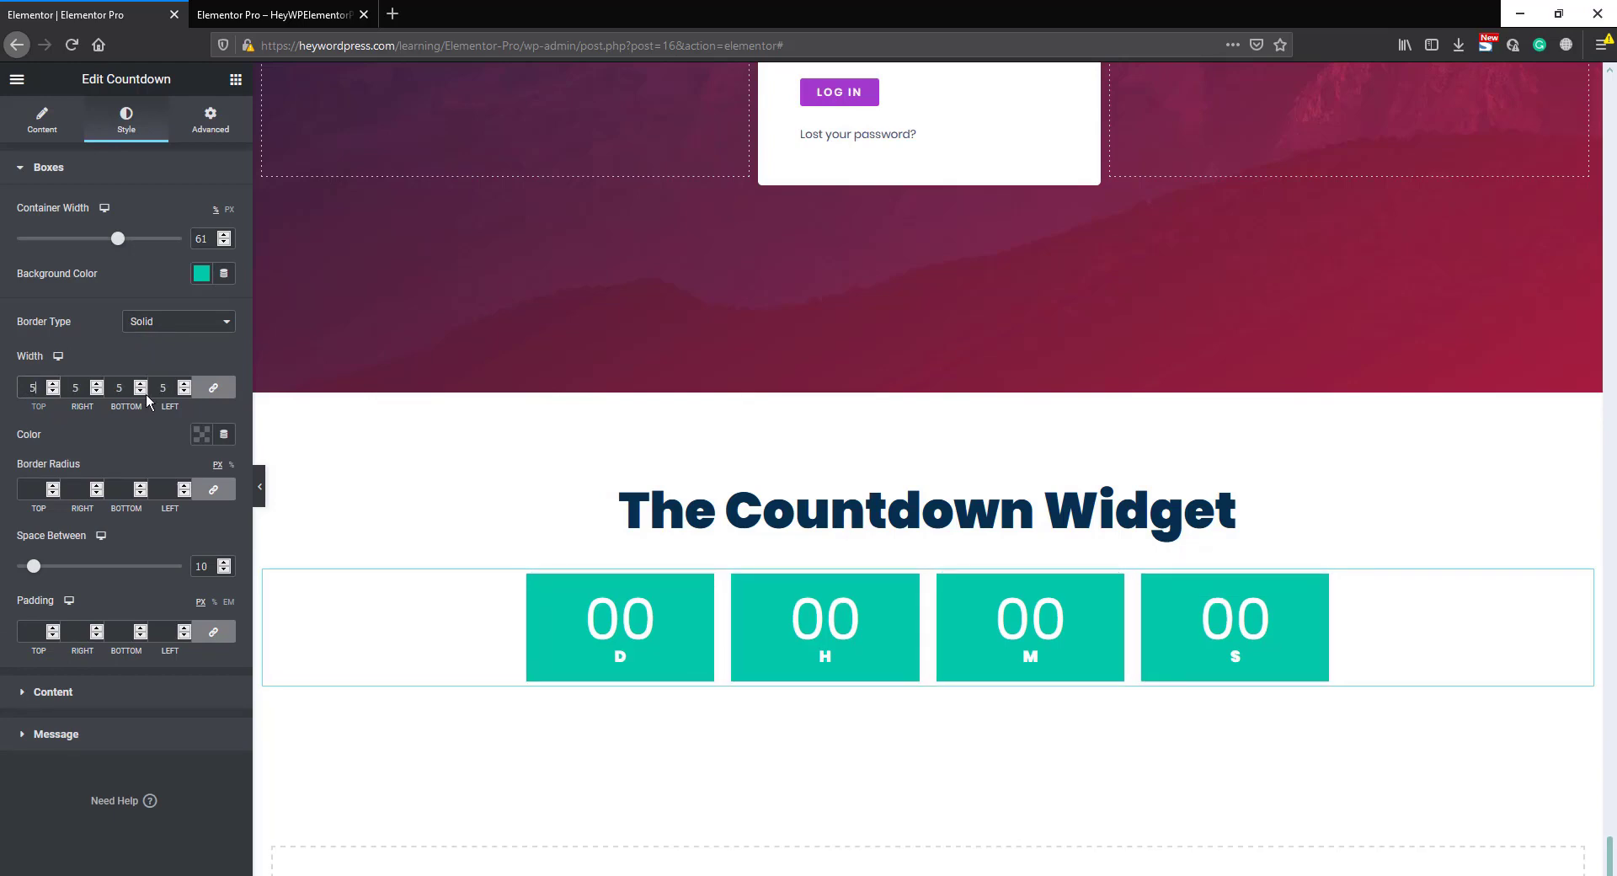
{"action": "left_click", "coordinate": [202, 434]}
{"action": "left_click", "coordinate": [170, 500]}
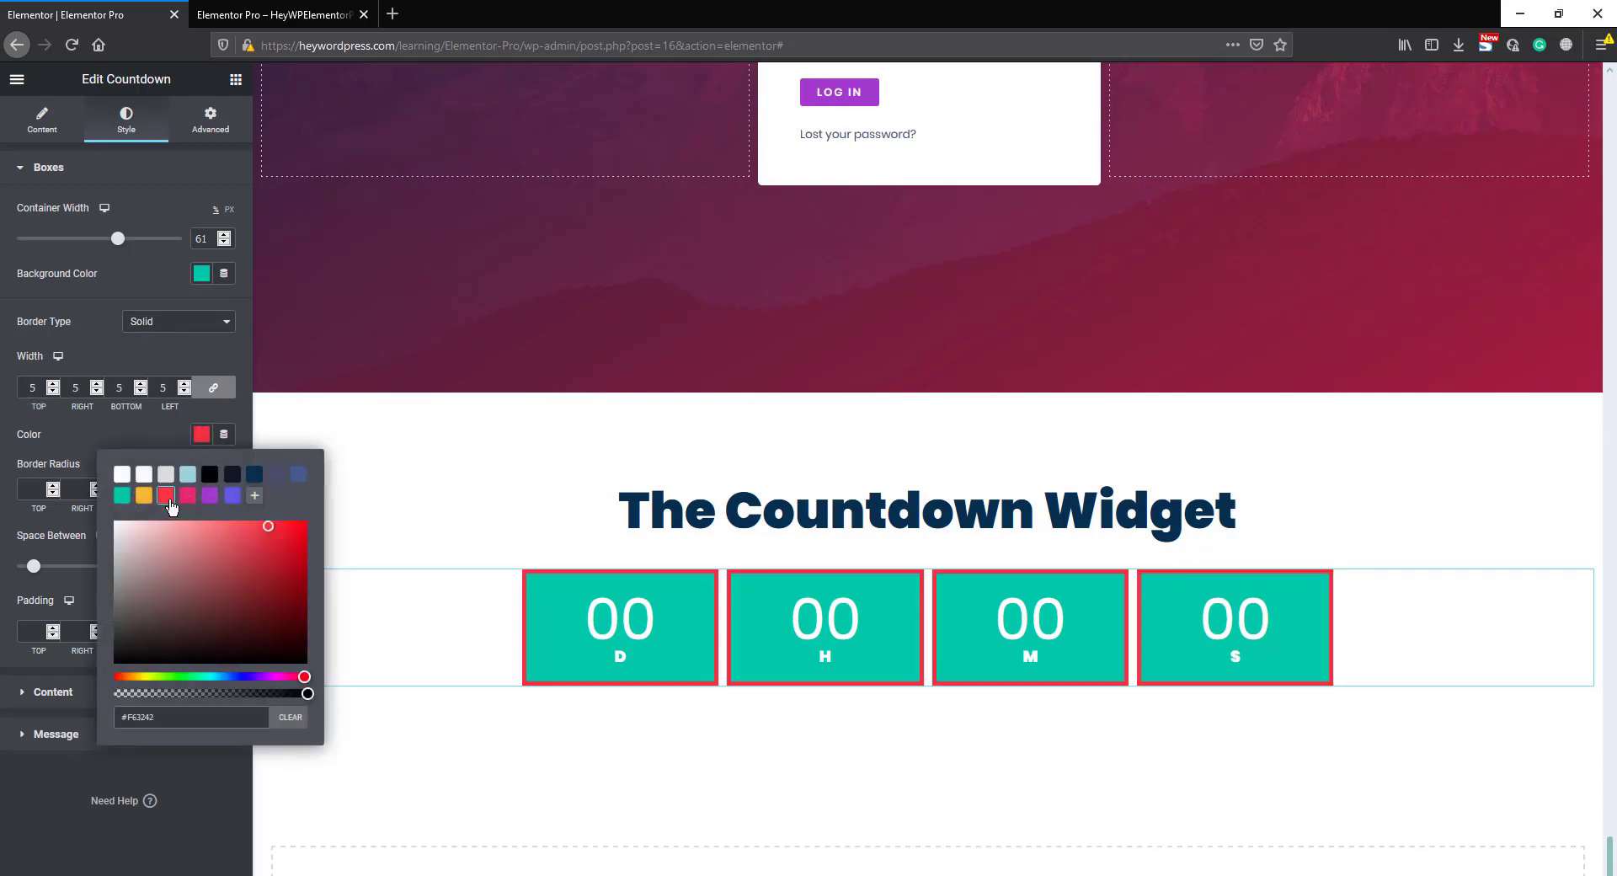
{"action": "left_click", "coordinate": [134, 430]}
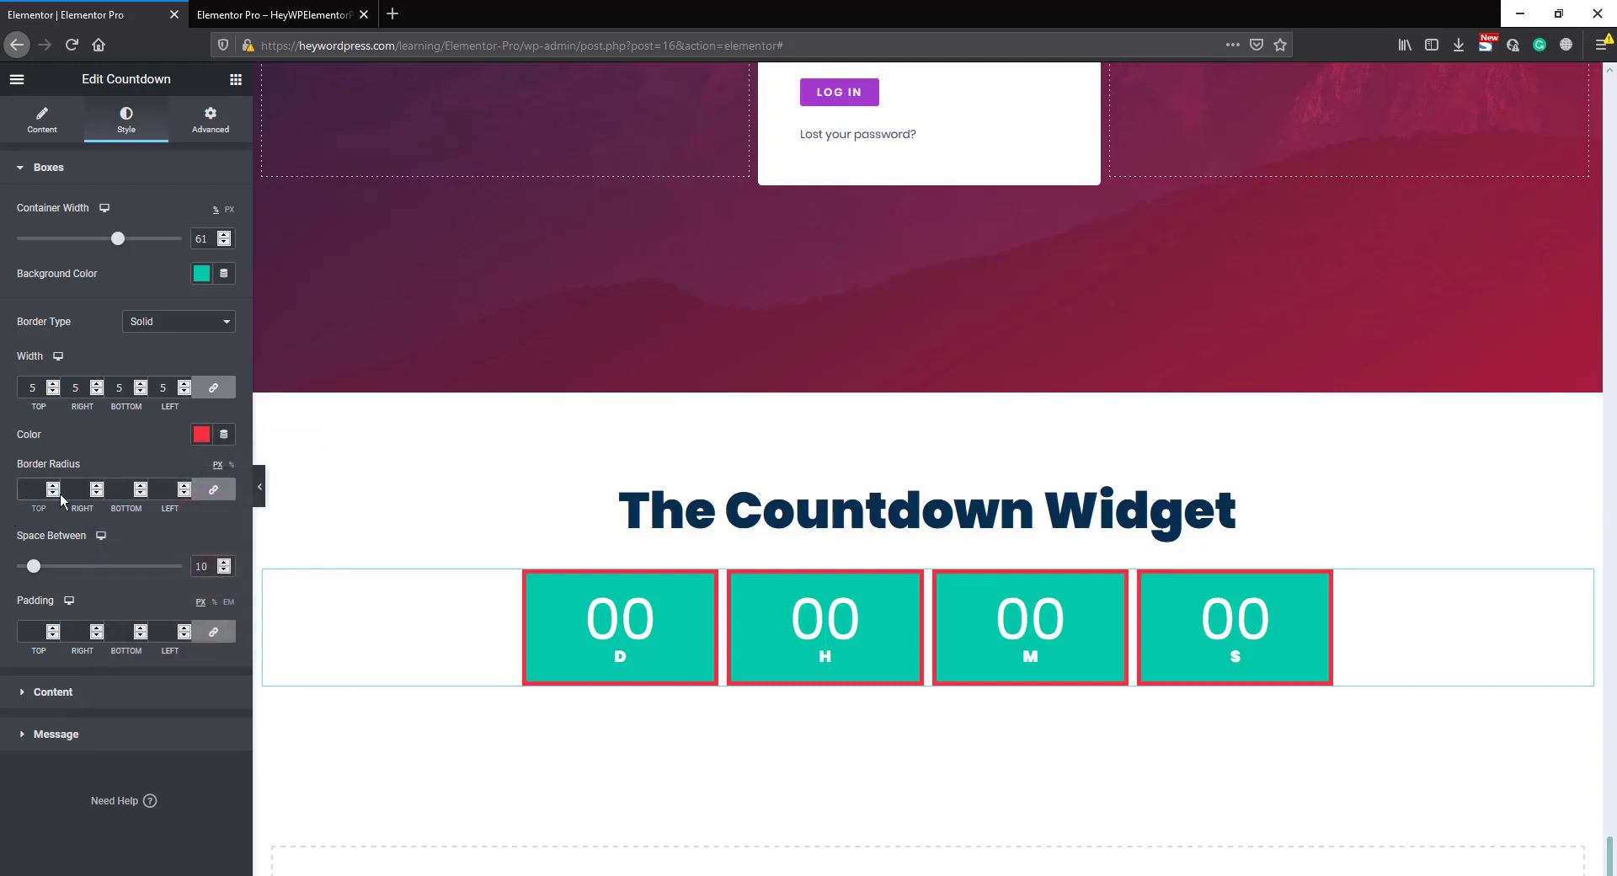
Set the boxes' border radius to 15 px, the space between them to 29 and their padding to 50 px
{"action": "type", "text": "15"}
{"action": "left_click_drag", "start_coordinate": [34, 573], "coordinate": [66, 573]}
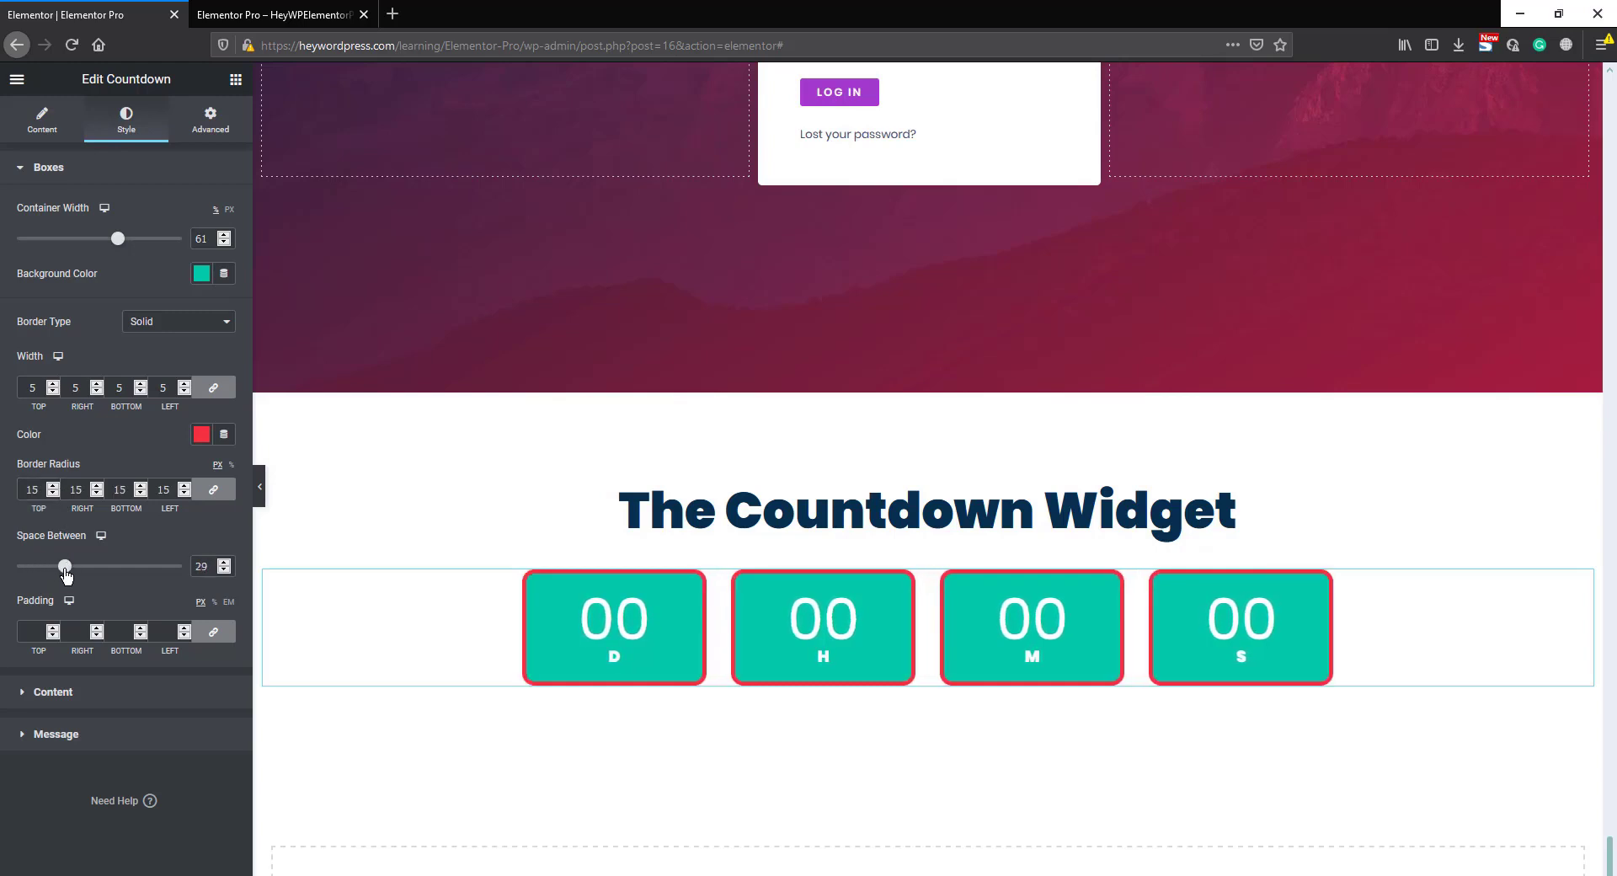
{"action": "left_click", "coordinate": [66, 630]}
{"action": "type", "text": "50"}
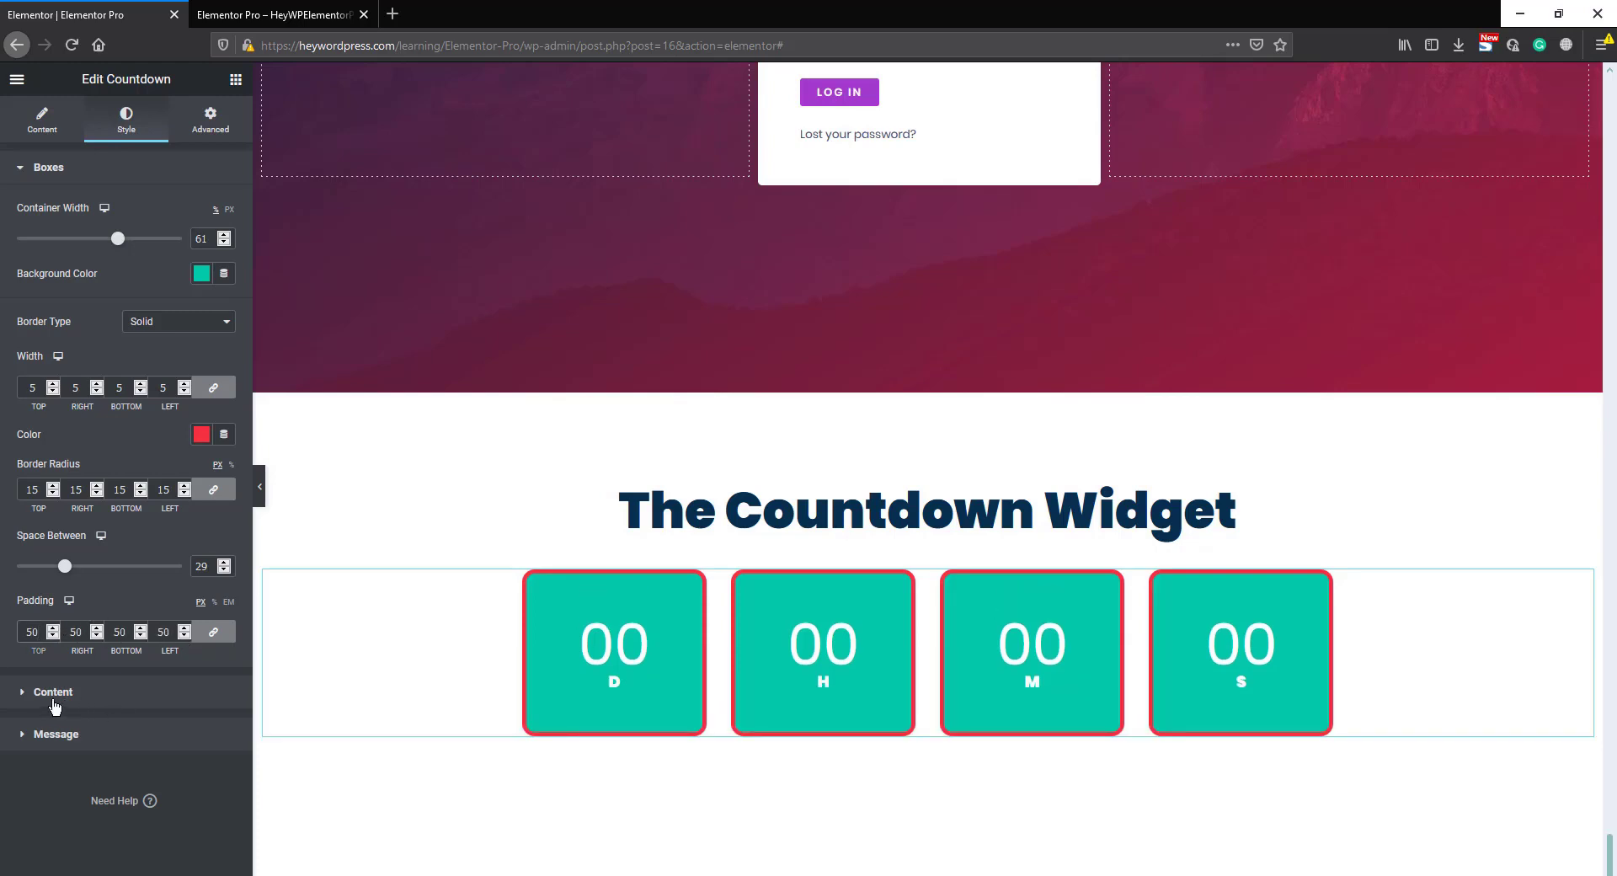
Colour the countdown digits dark navy and set their font size to 41 px and line height to 1.4 em
{"action": "left_click", "coordinate": [52, 694]}
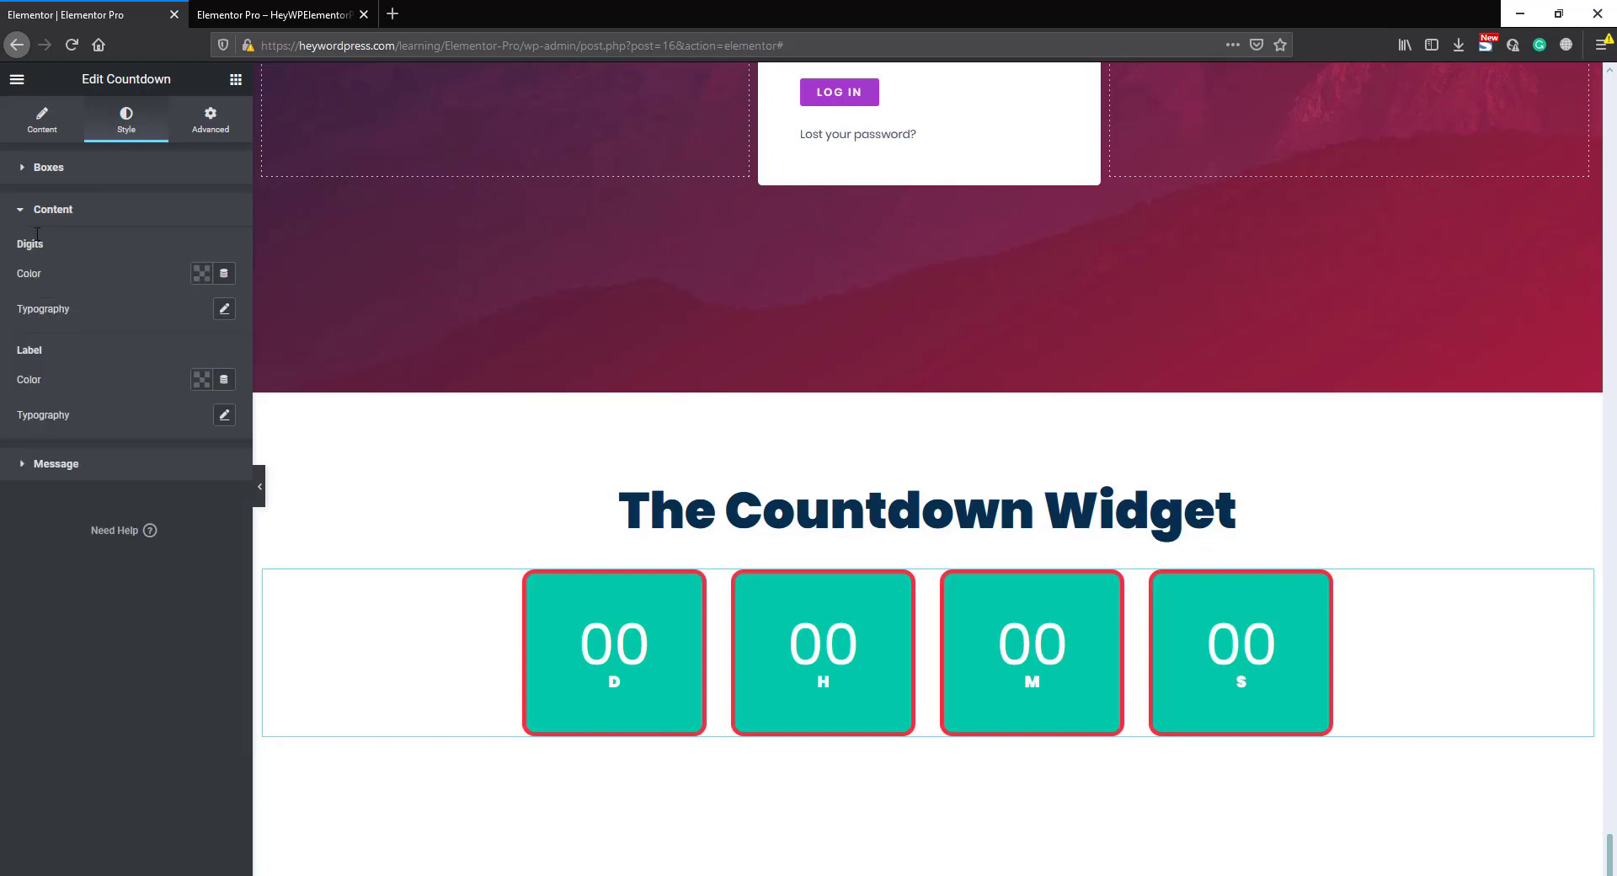
{"action": "left_click", "coordinate": [201, 274]}
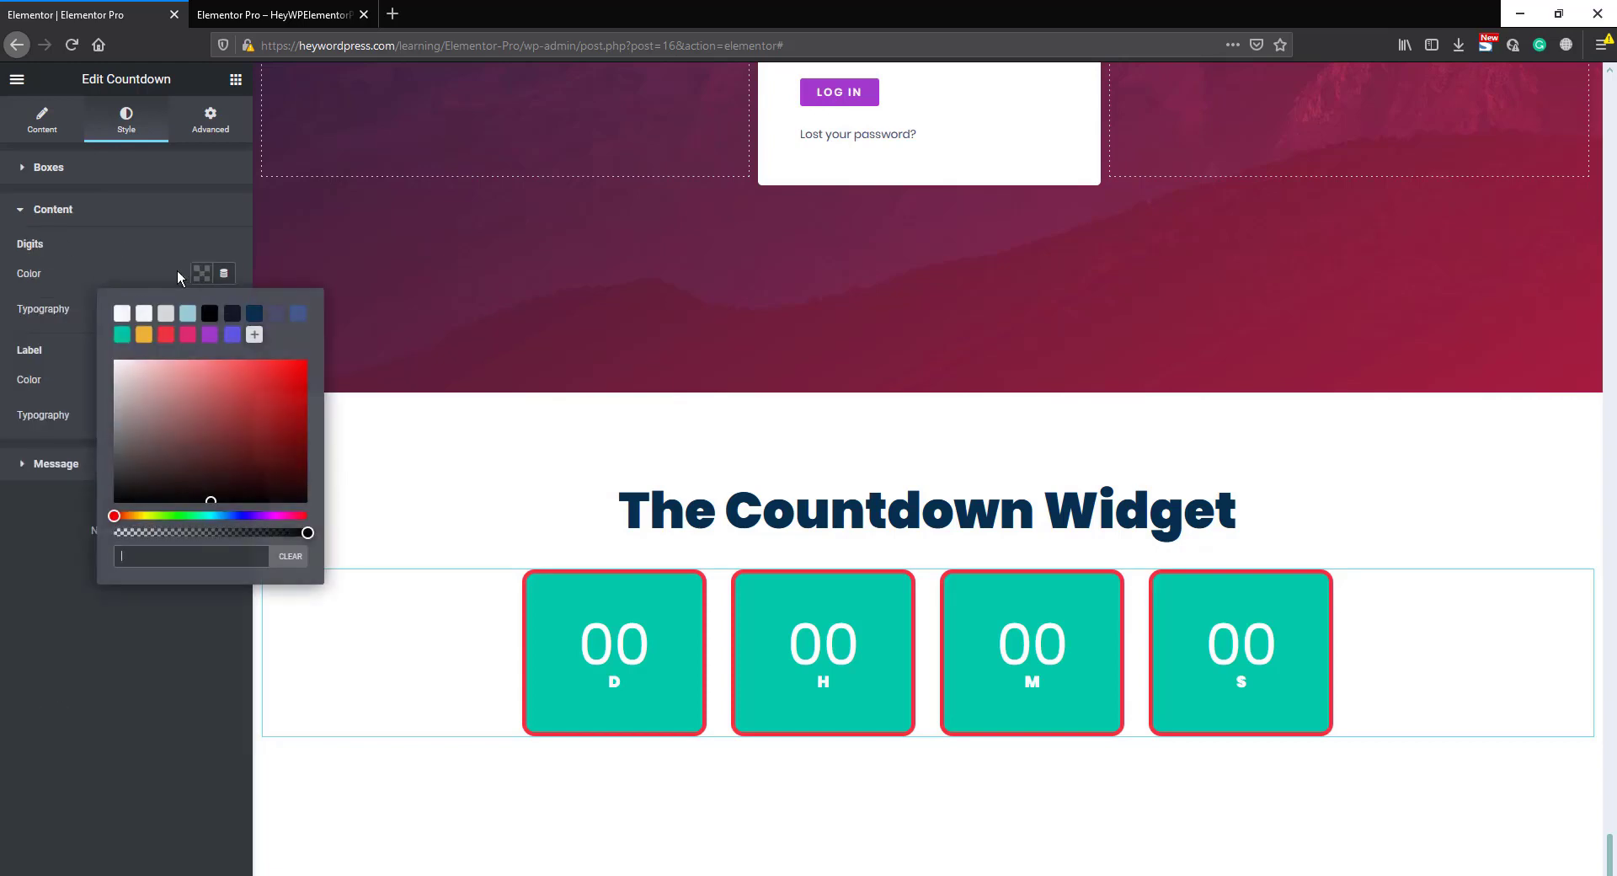
{"action": "left_click", "coordinate": [231, 314]}
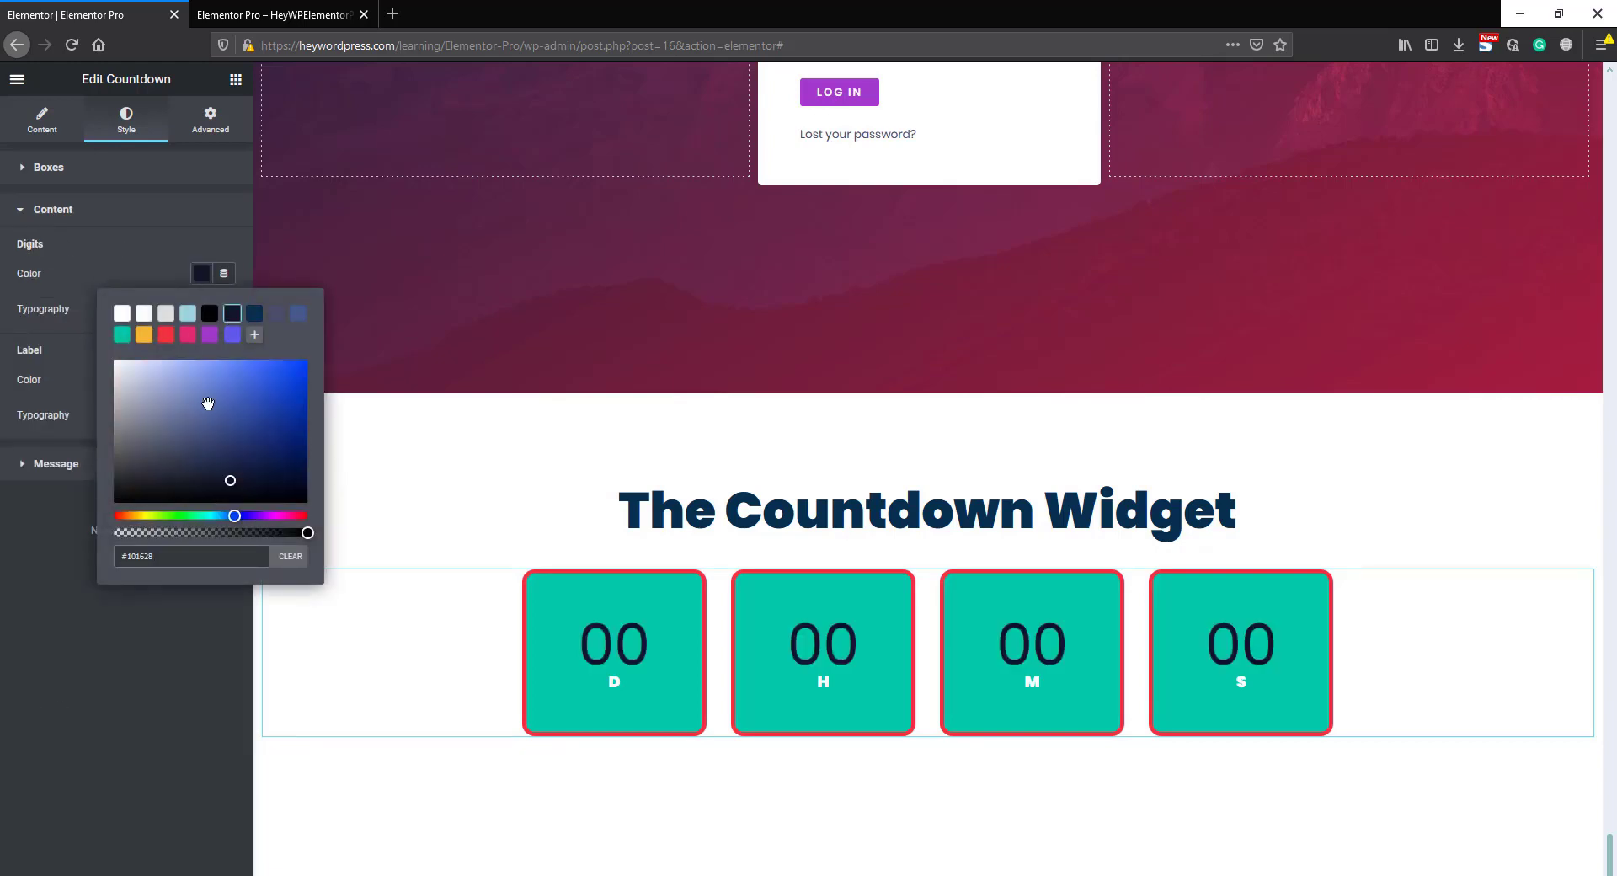
{"action": "left_click", "coordinate": [155, 264]}
{"action": "left_click", "coordinate": [224, 309]}
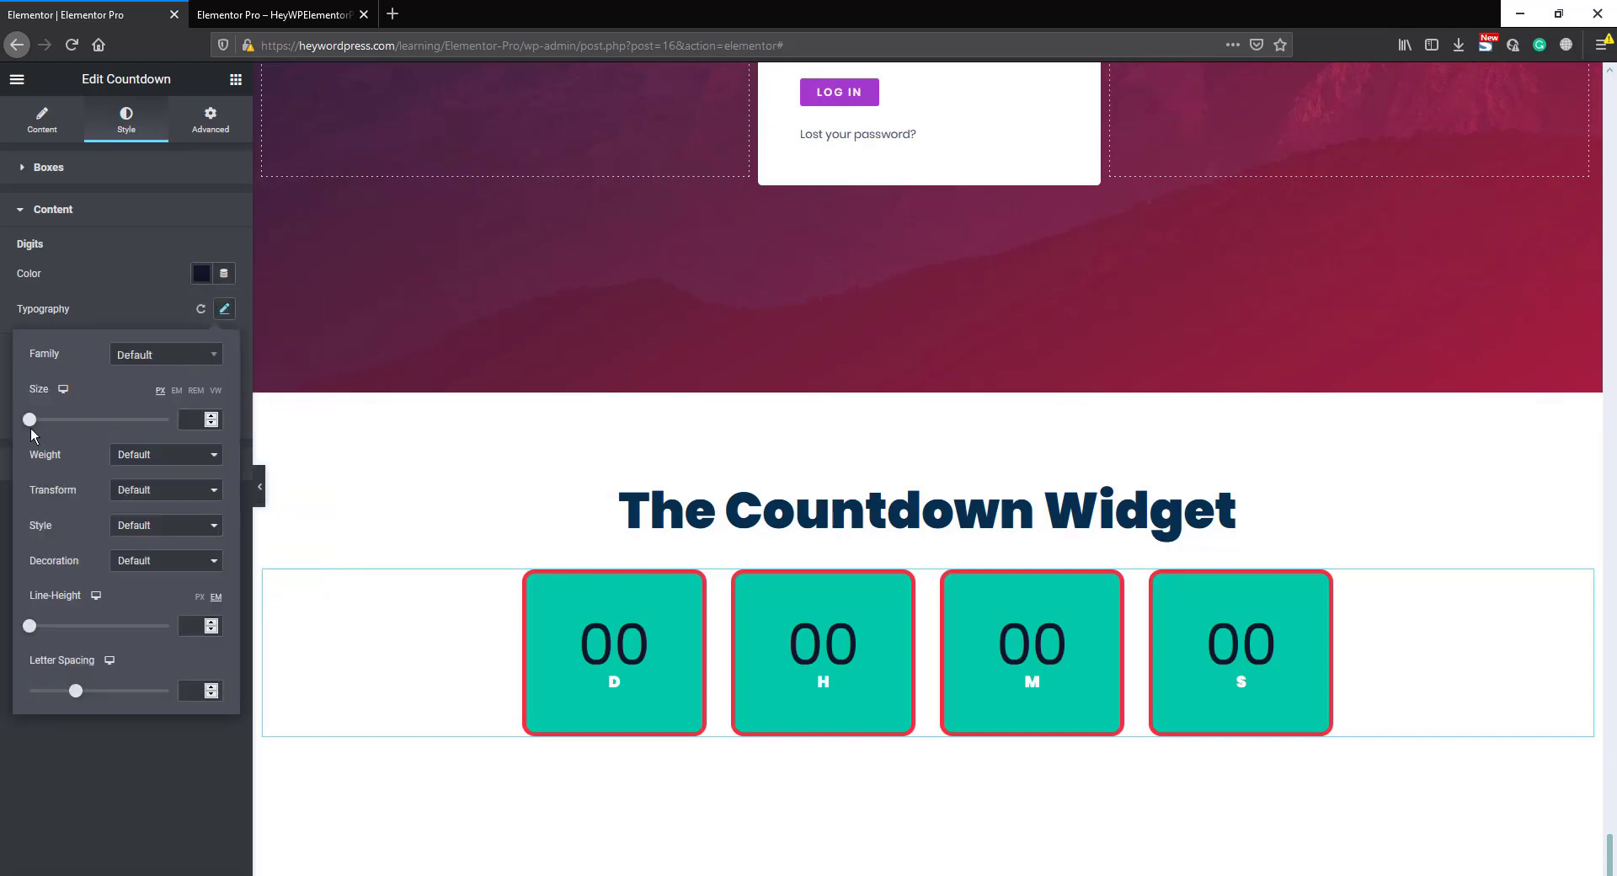
{"action": "left_click_drag", "start_coordinate": [31, 428], "coordinate": [57, 427]}
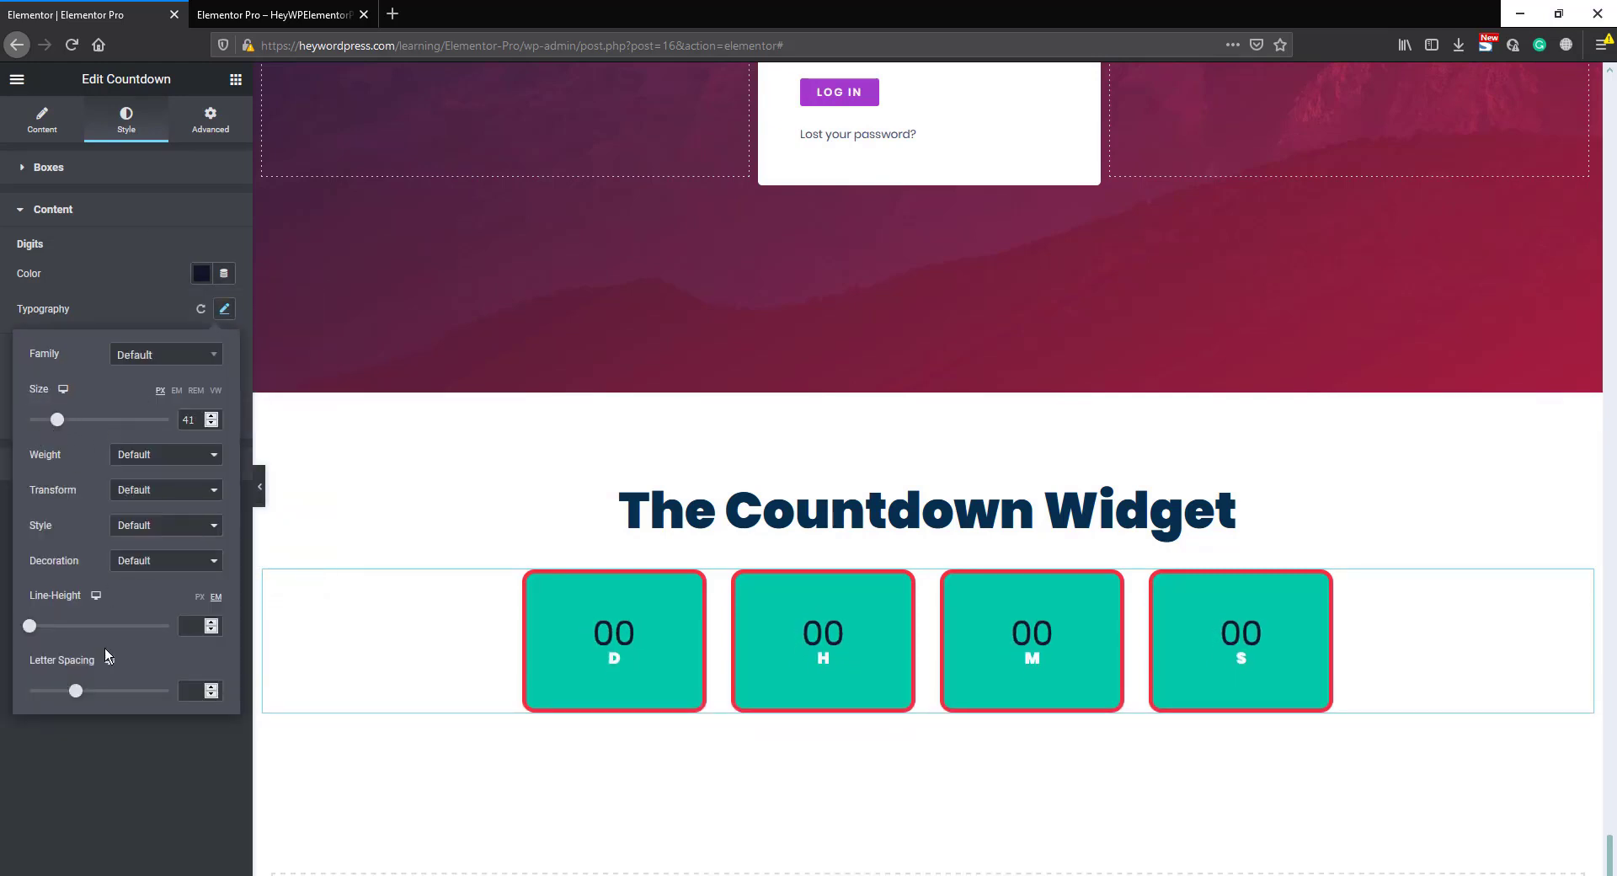
{"action": "left_click_drag", "start_coordinate": [29, 626], "coordinate": [48, 628]}
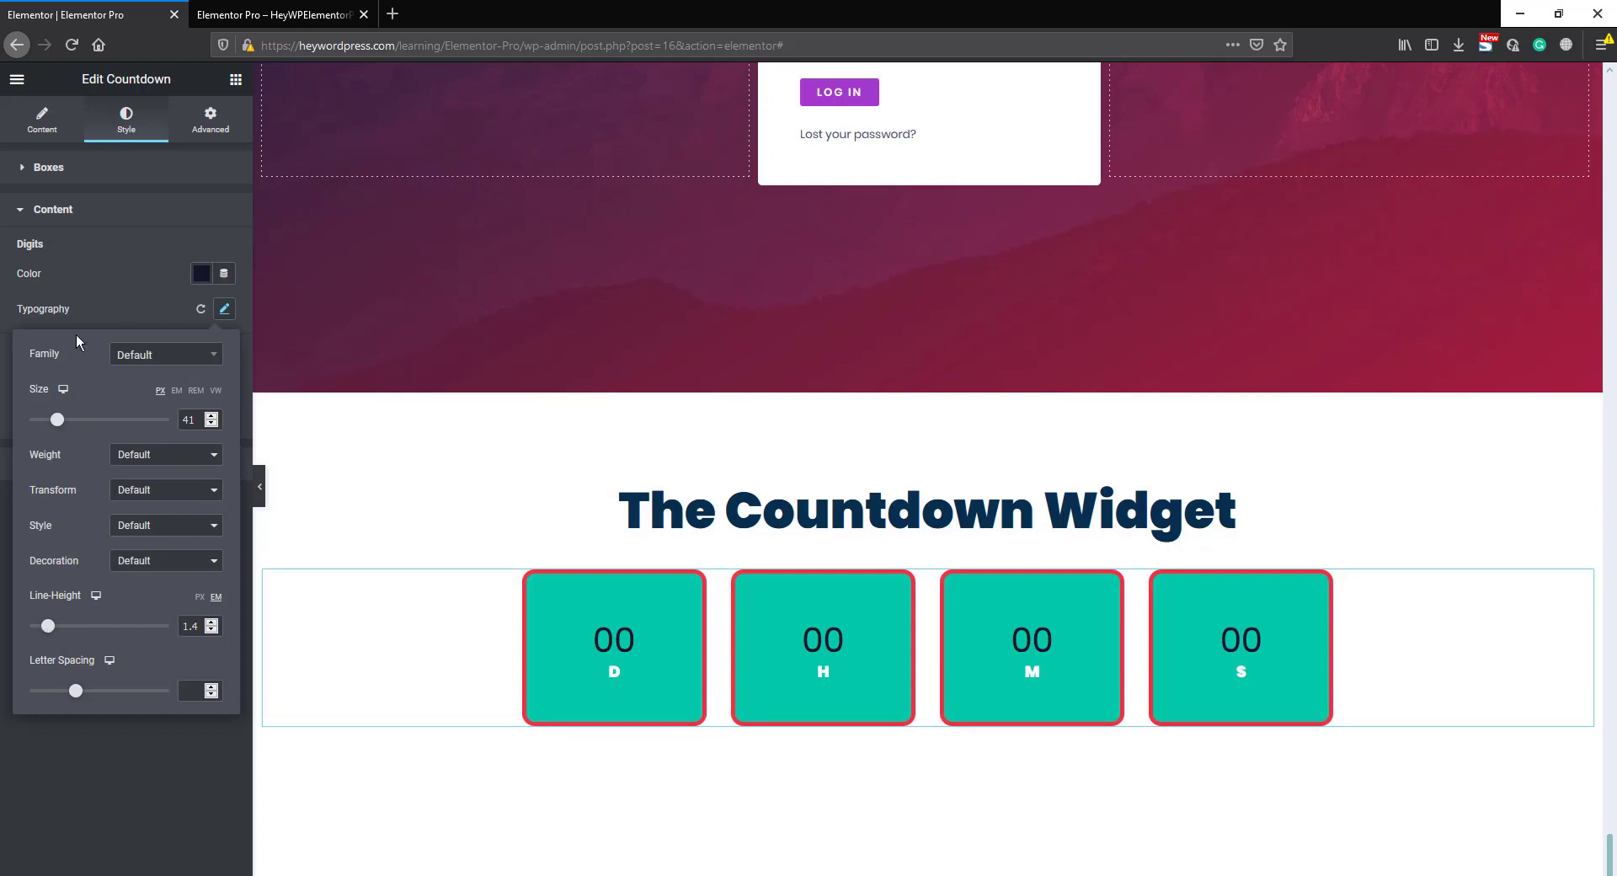
{"action": "left_click", "coordinate": [122, 316]}
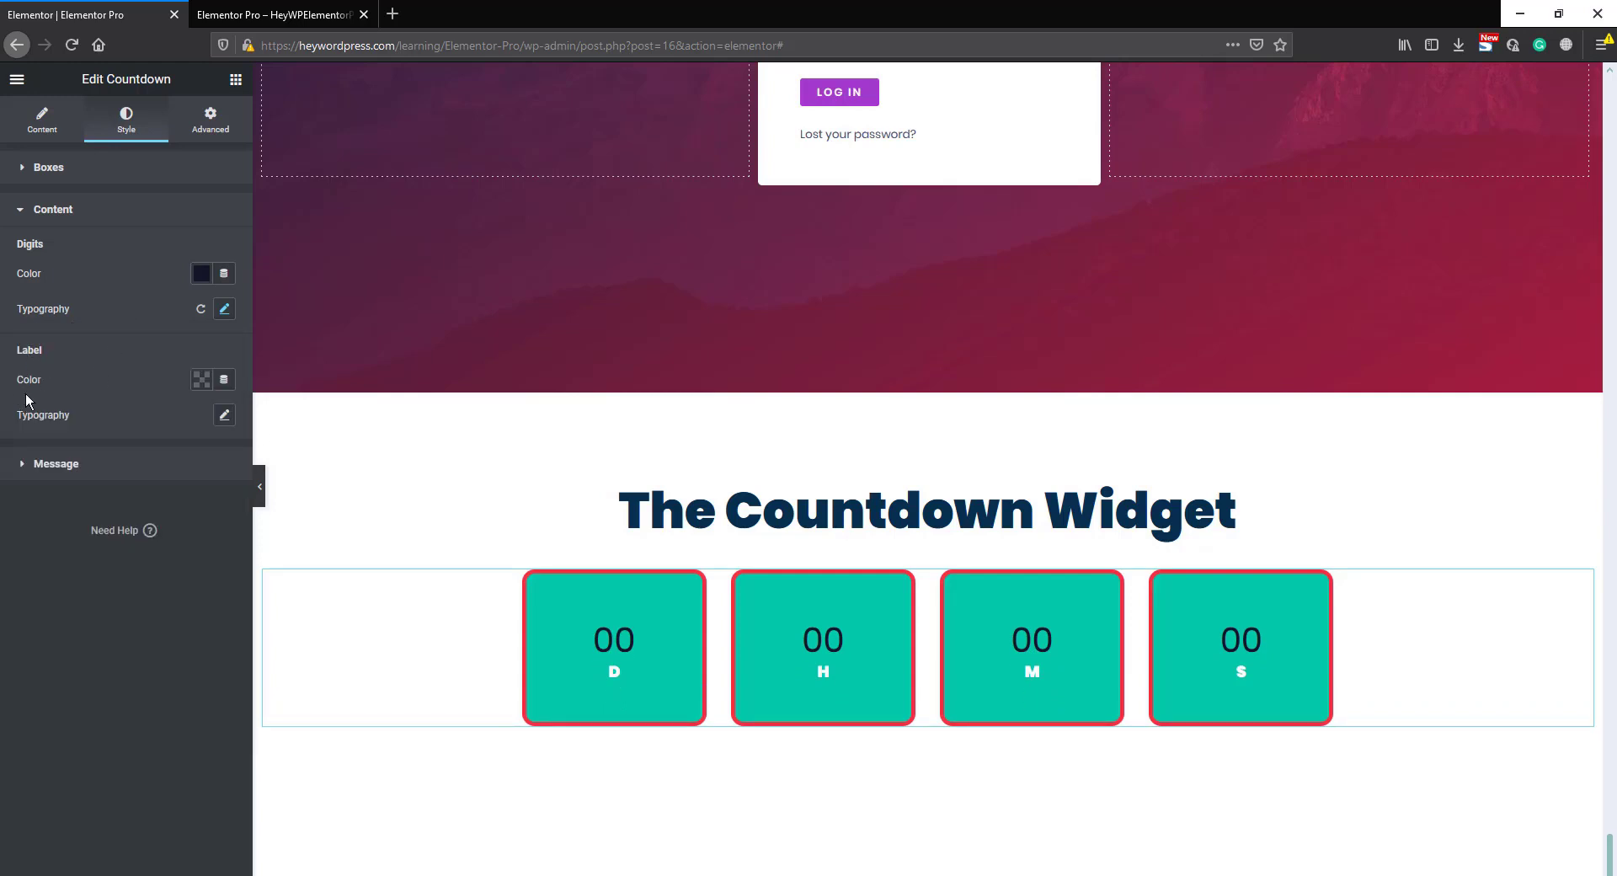
Colour the countdown labels greyish purple, set their font size to 17 px and adjust their line height and letter spacing
{"action": "left_click", "coordinate": [199, 383]}
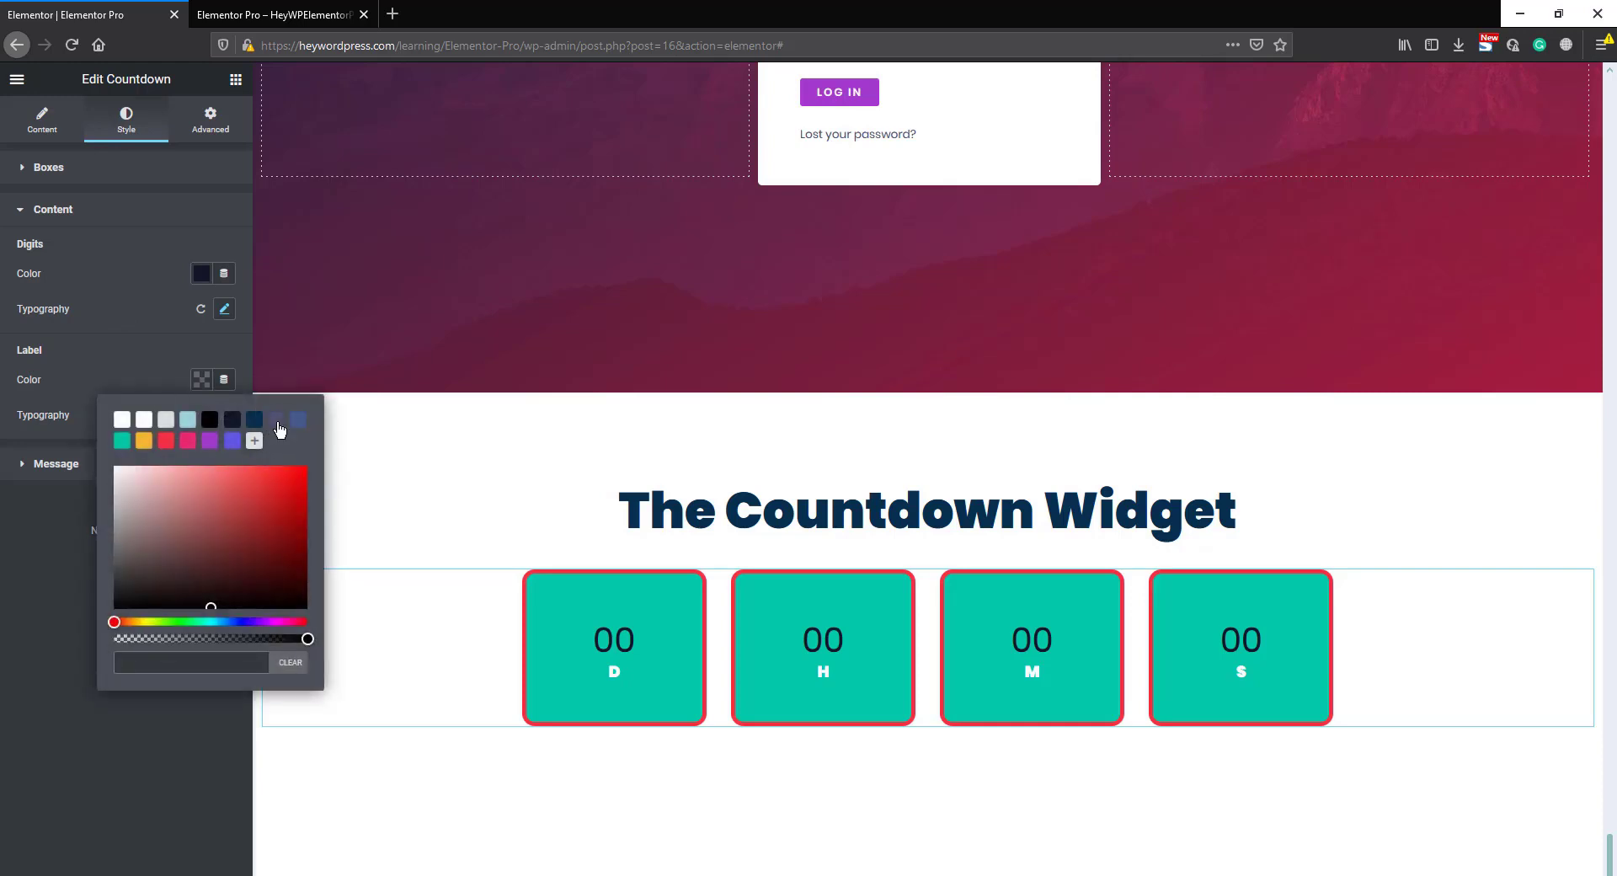
{"action": "left_click", "coordinate": [277, 420]}
{"action": "left_click", "coordinate": [144, 378]}
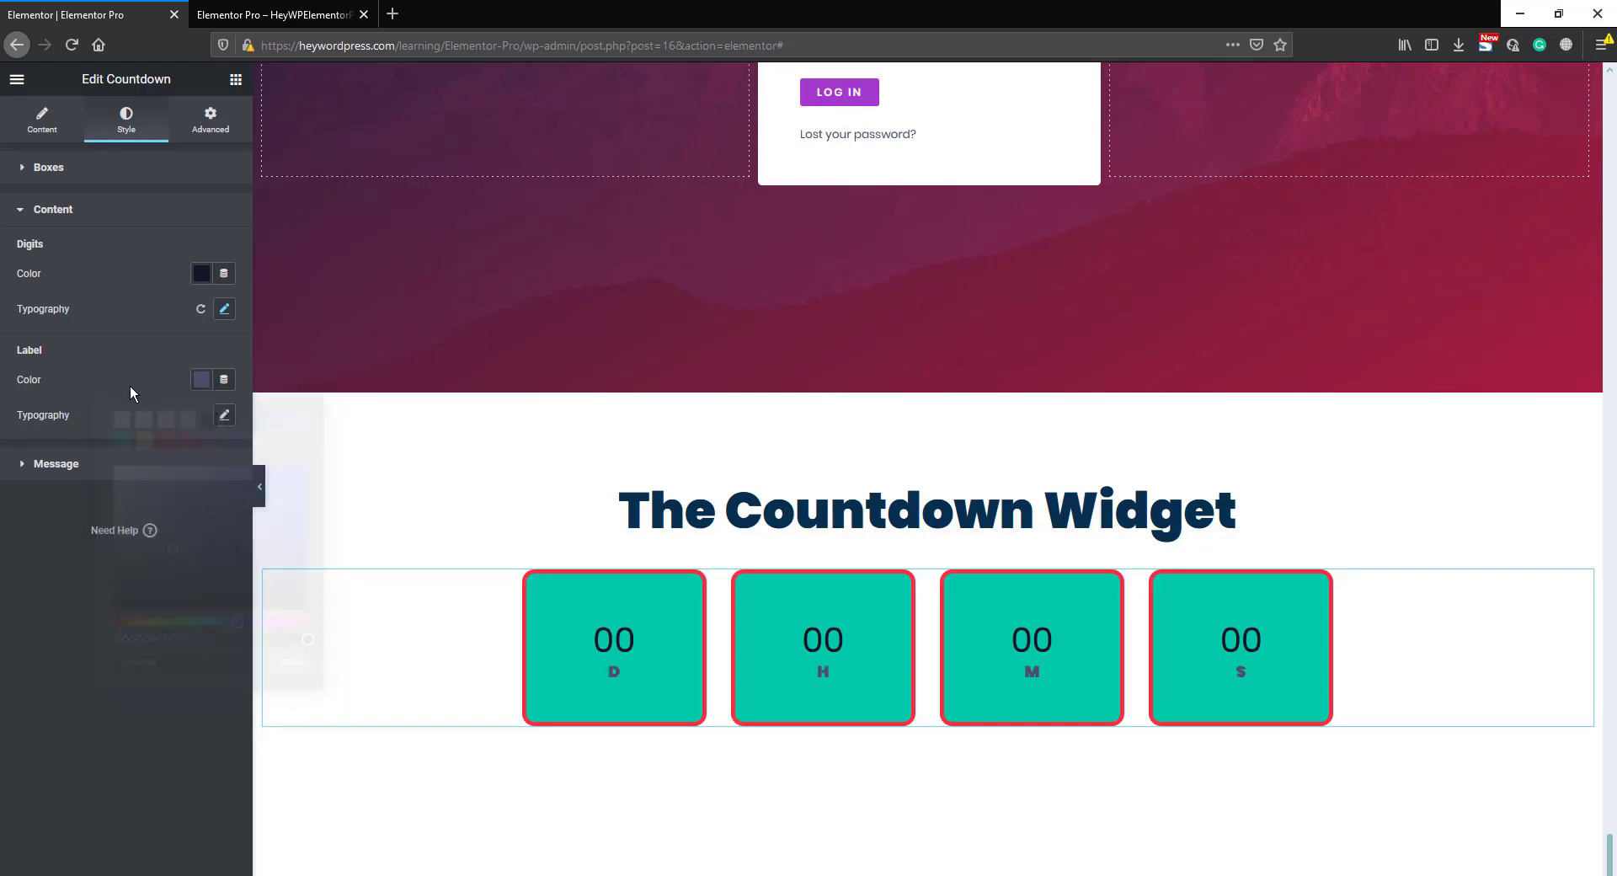
{"action": "left_click", "coordinate": [224, 415]}
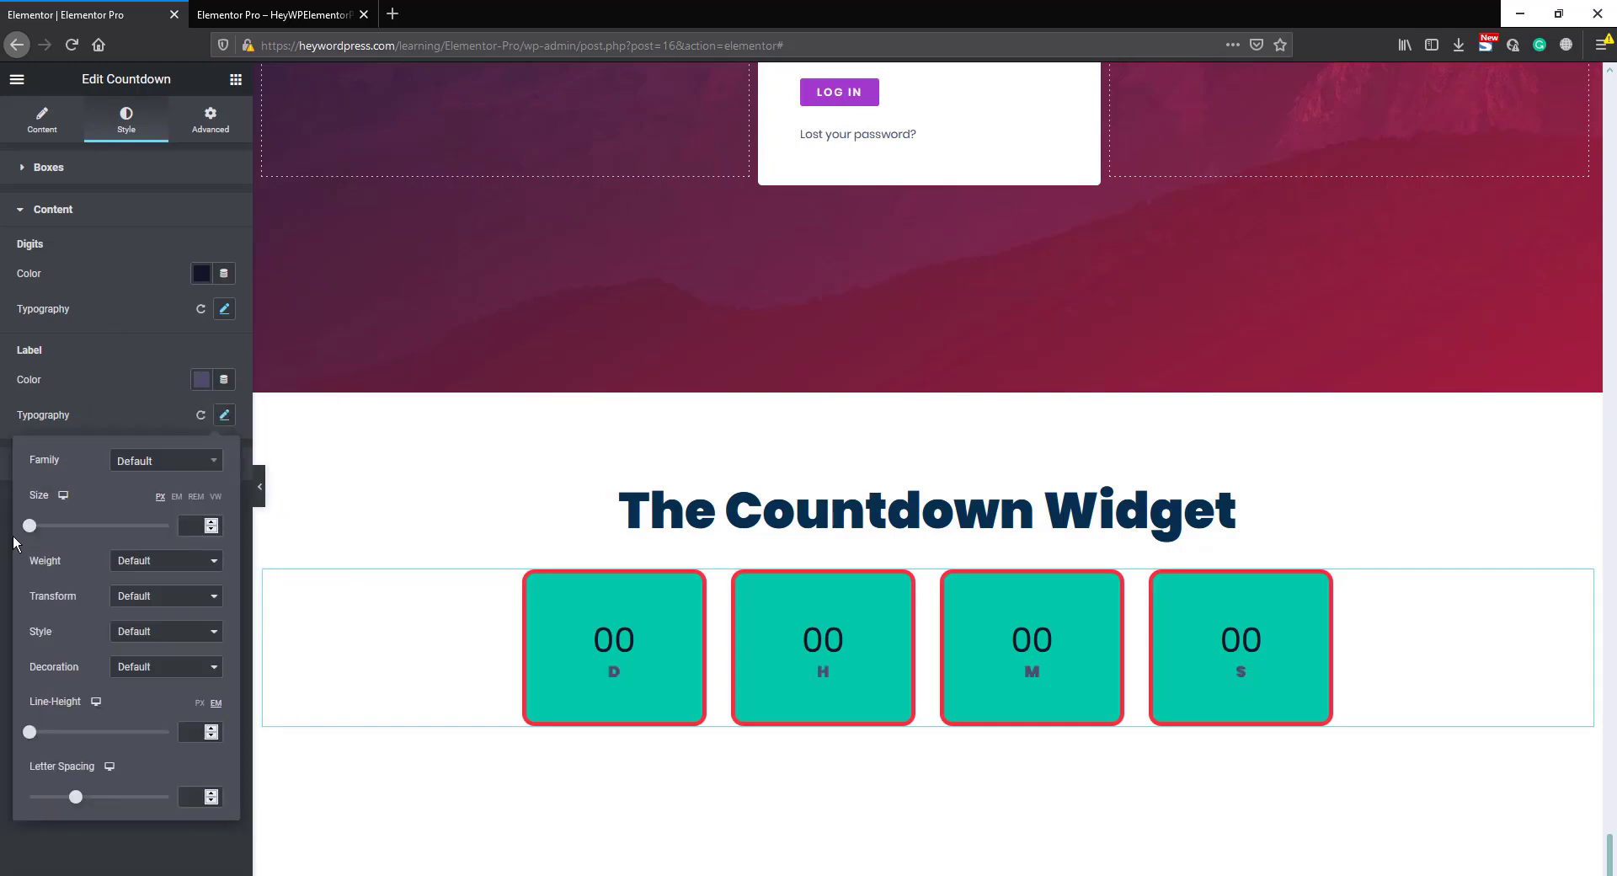
{"action": "mouse_move", "coordinate": [31, 525]}
{"action": "left_mouse_down"}
{"action": "mouse_move", "coordinate": [54, 529]}
{"action": "mouse_move", "coordinate": [40, 527]}
{"action": "left_mouse_up"}
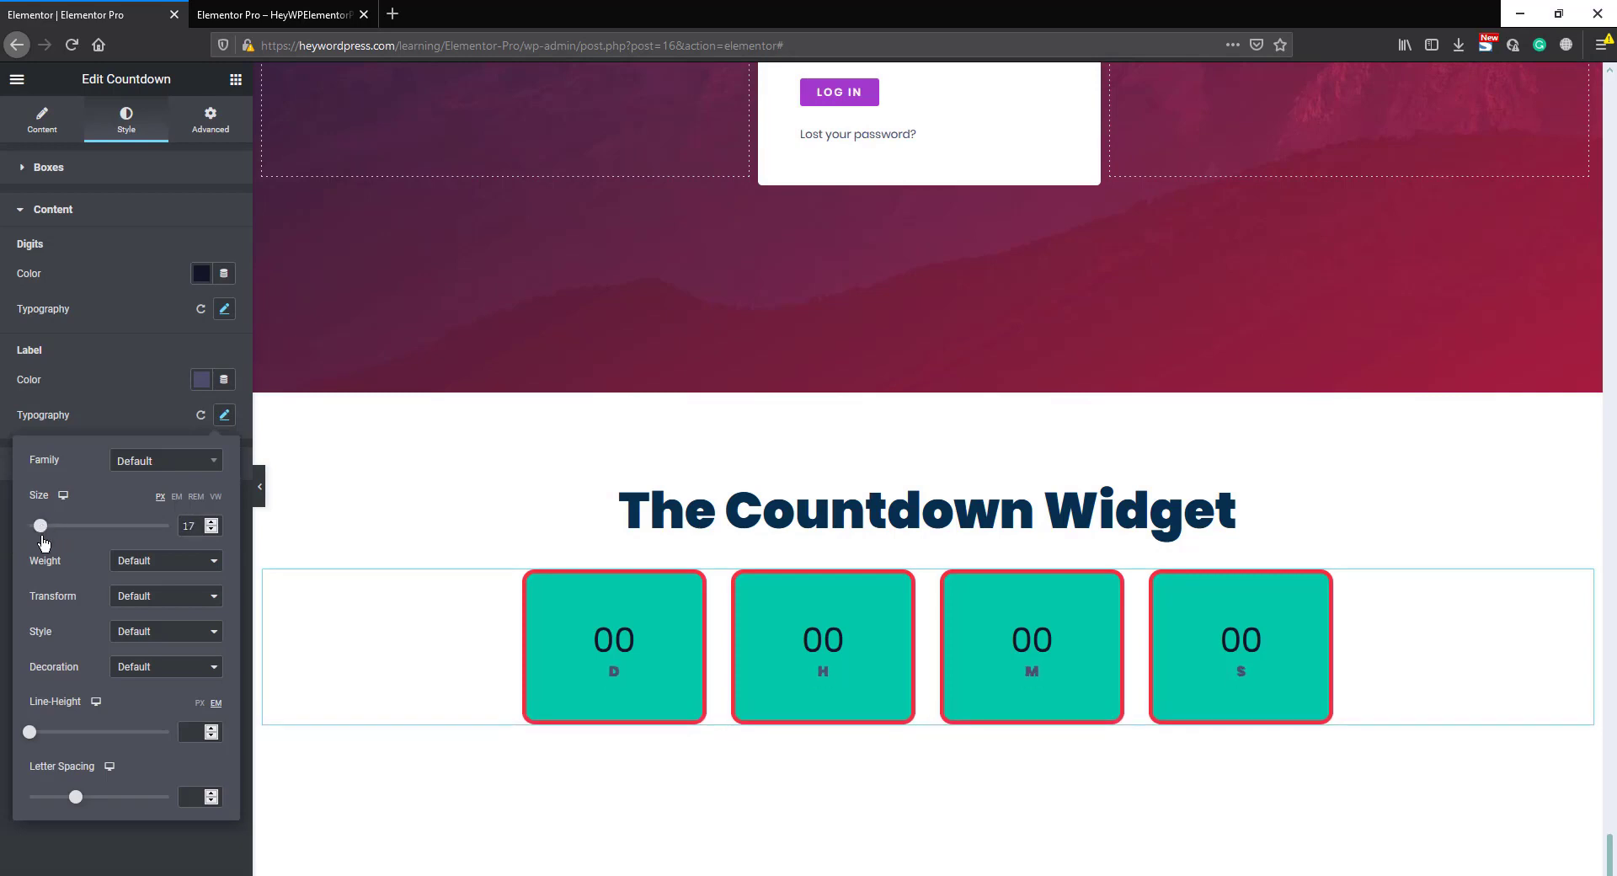
{"action": "left_click_drag", "start_coordinate": [31, 741], "coordinate": [46, 741]}
{"action": "mouse_move", "coordinate": [75, 799]}
{"action": "left_mouse_down"}
{"action": "mouse_move", "coordinate": [96, 797]}
{"action": "mouse_move", "coordinate": [75, 797]}
{"action": "left_mouse_up"}
{"action": "left_click", "coordinate": [133, 357]}
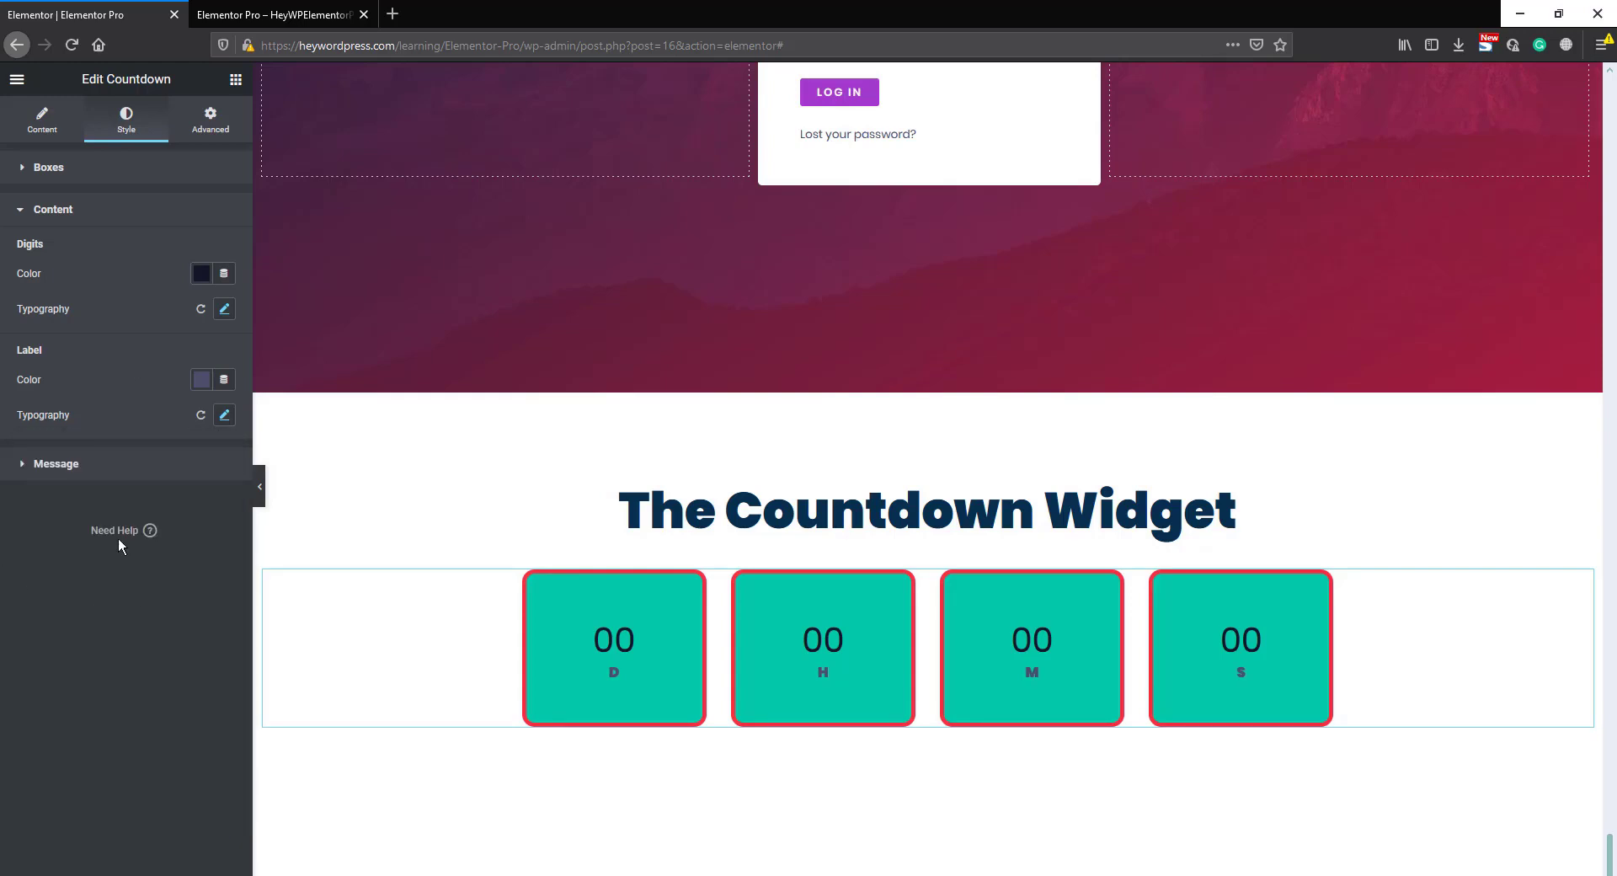
Review the style options for the expiry message and compare them with the message on the preview page
{"action": "left_click", "coordinate": [93, 469]}
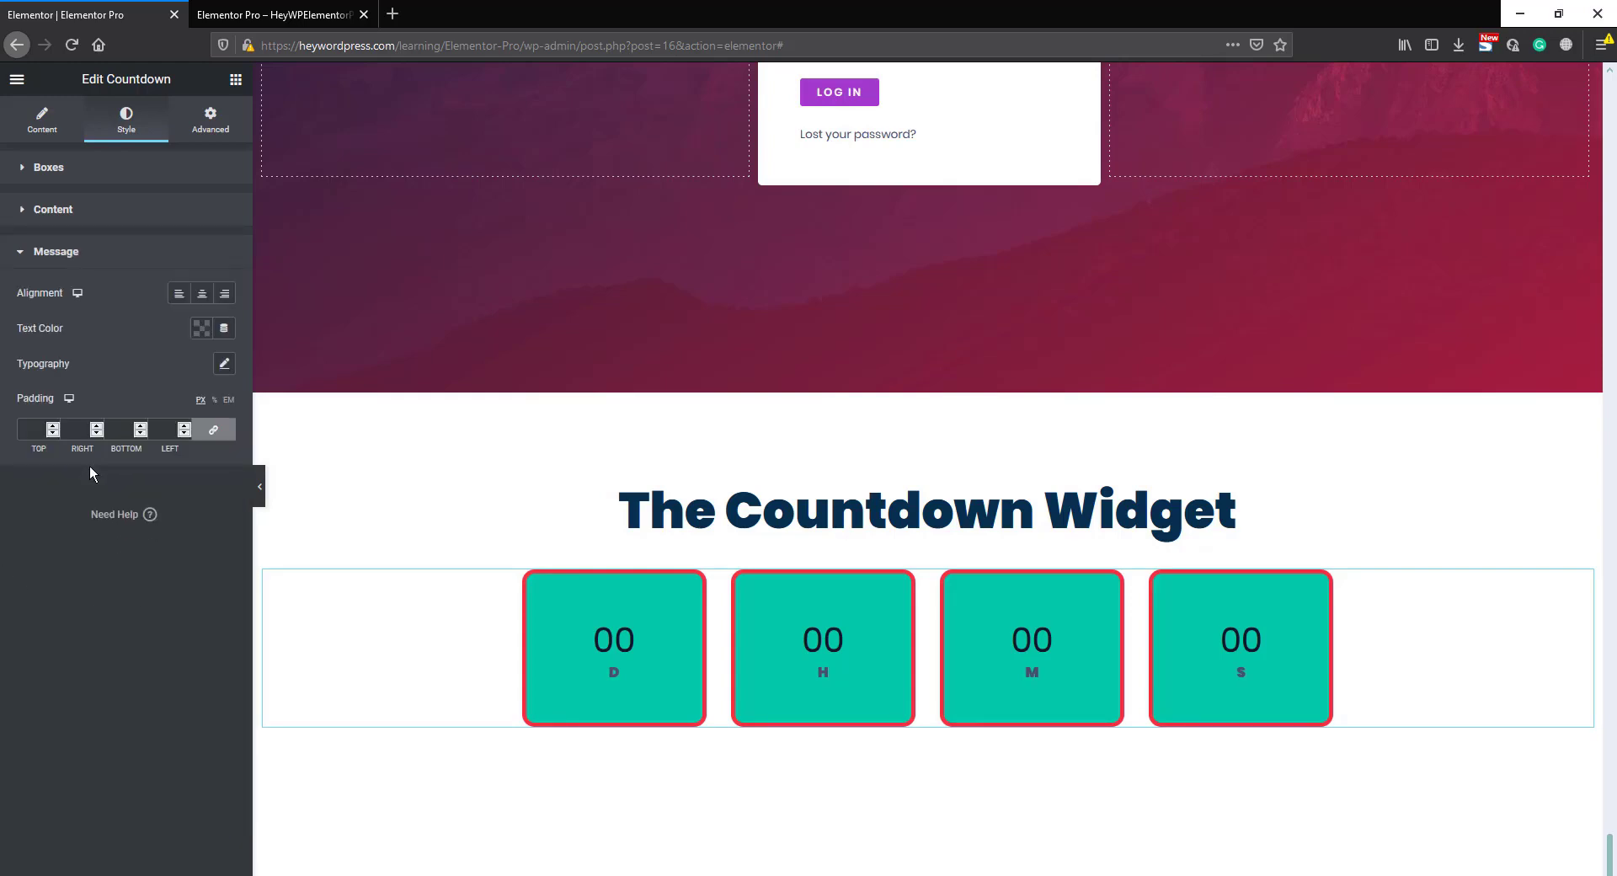
{"action": "left_click", "coordinate": [270, 14]}
{"action": "left_click", "coordinate": [112, 9]}
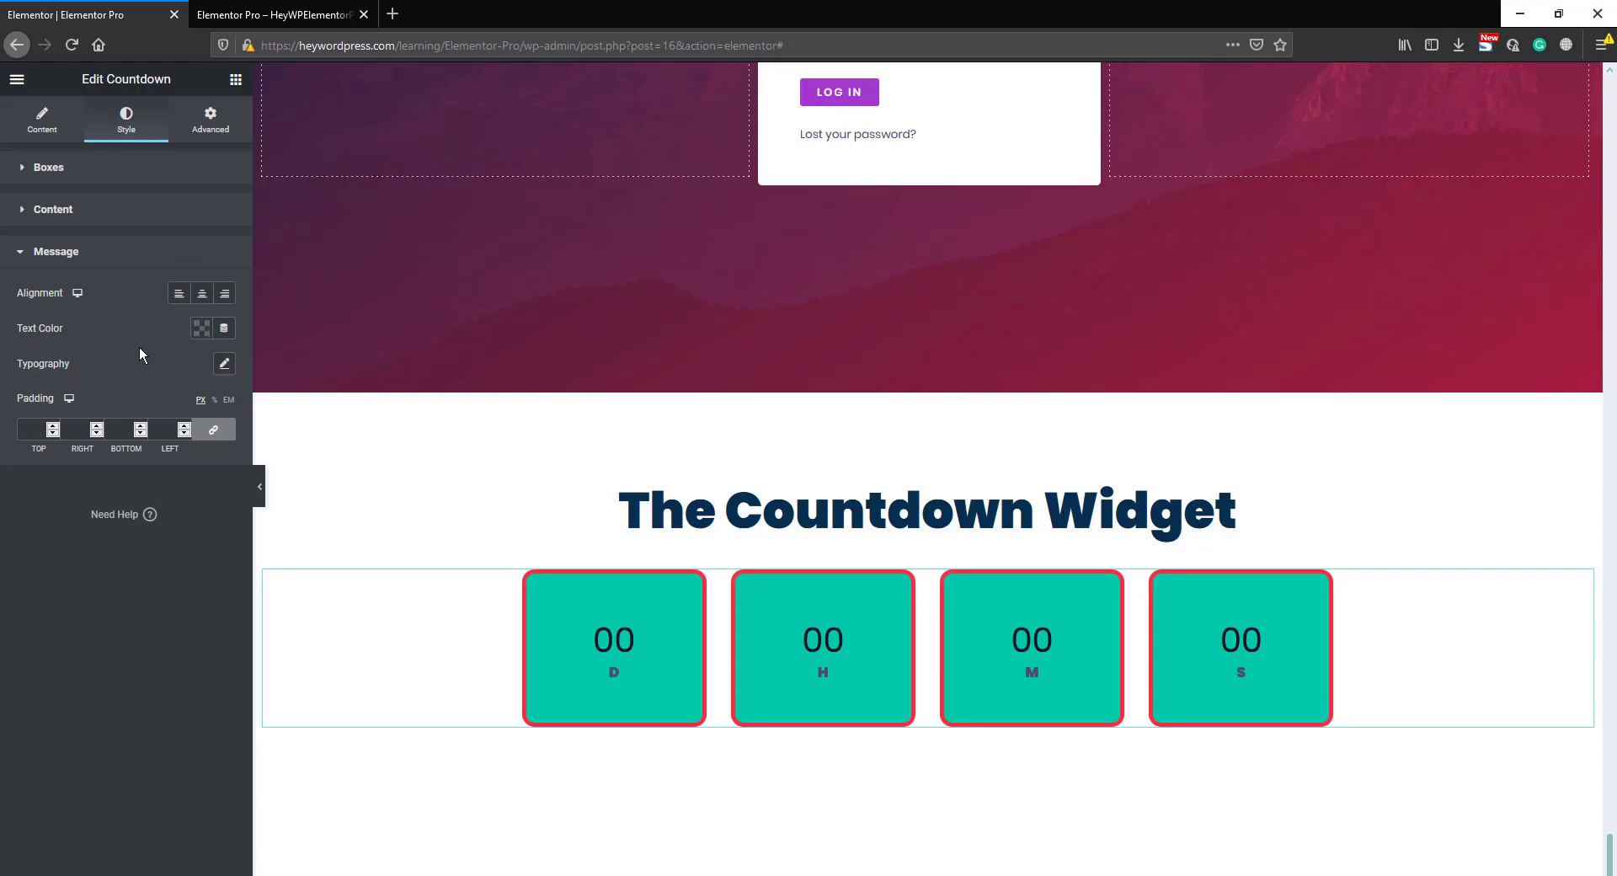
Give the countdown a Fade In Up entrance animation with Slow duration
{"action": "left_click", "coordinate": [212, 124]}
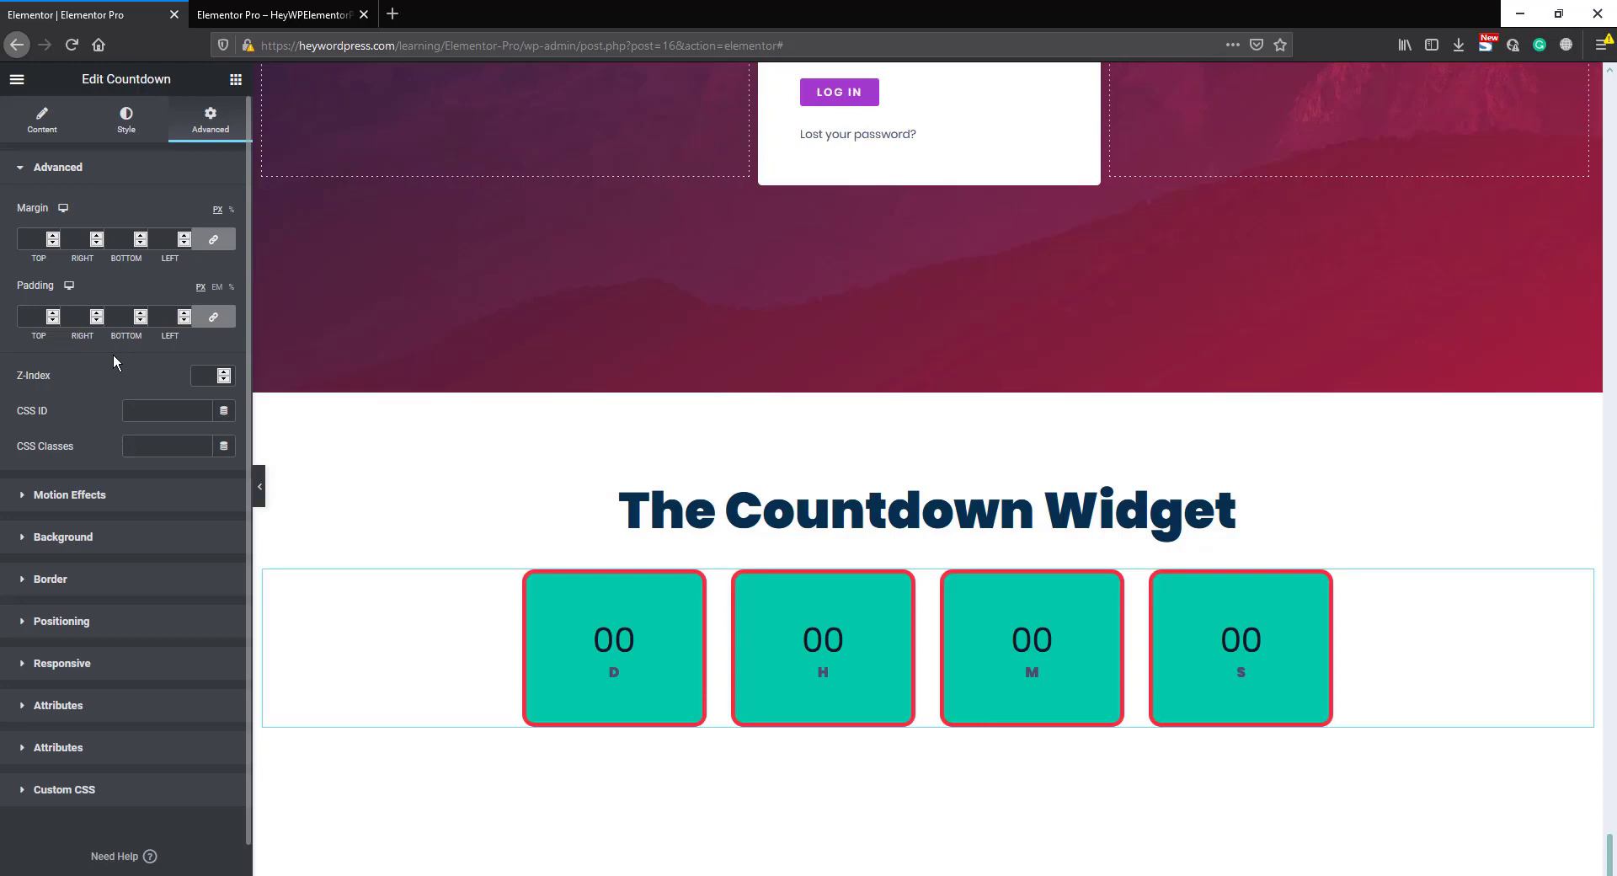
{"action": "left_click", "coordinate": [99, 501]}
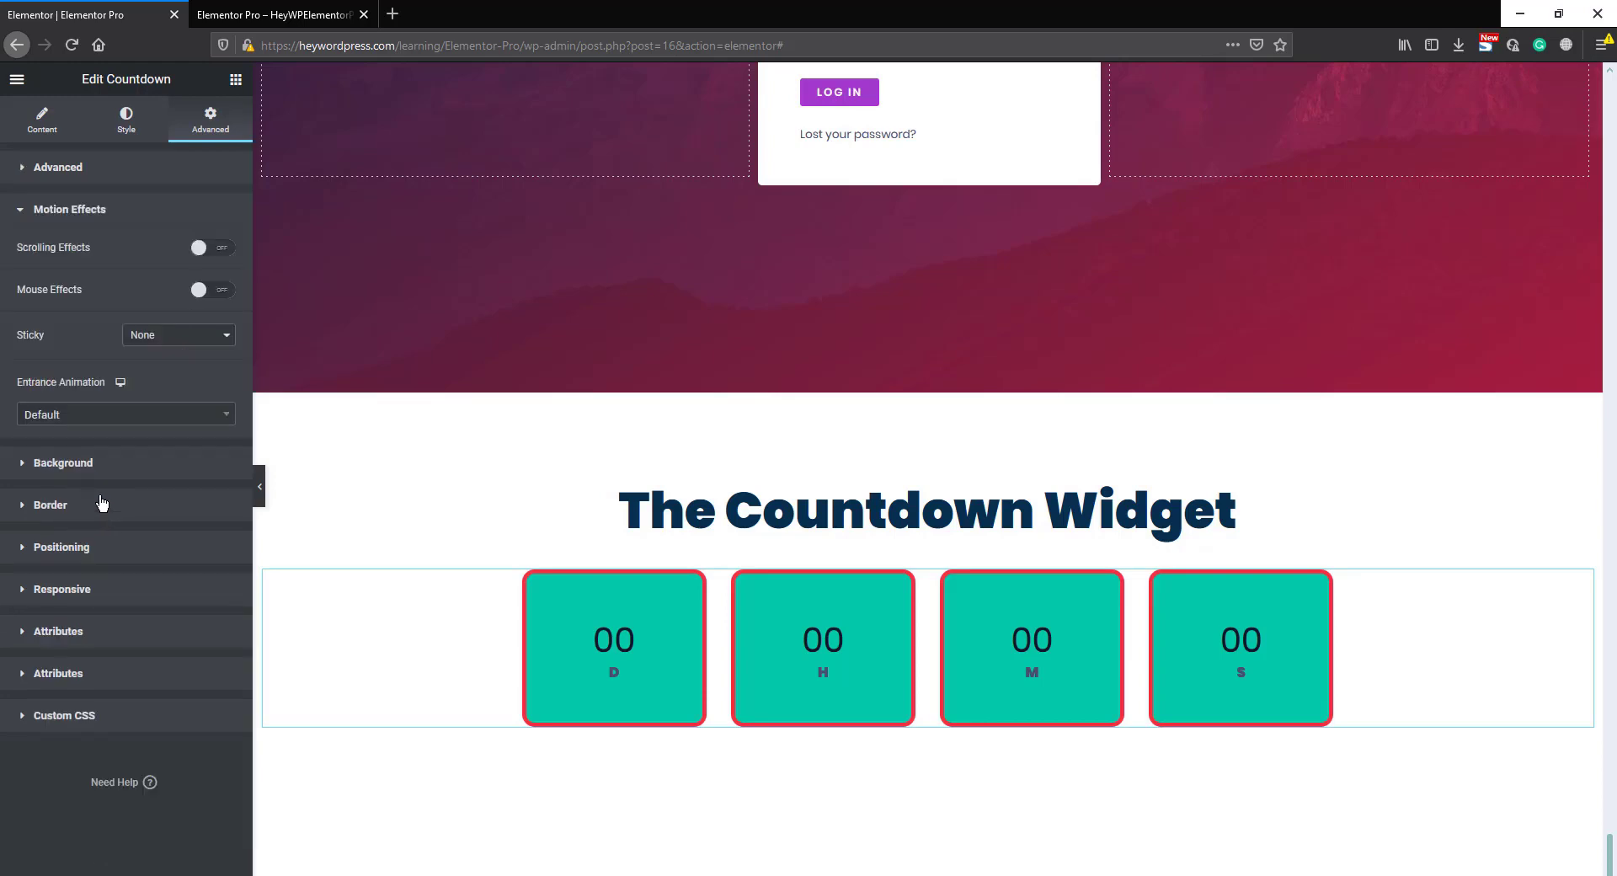
{"action": "left_click", "coordinate": [128, 416]}
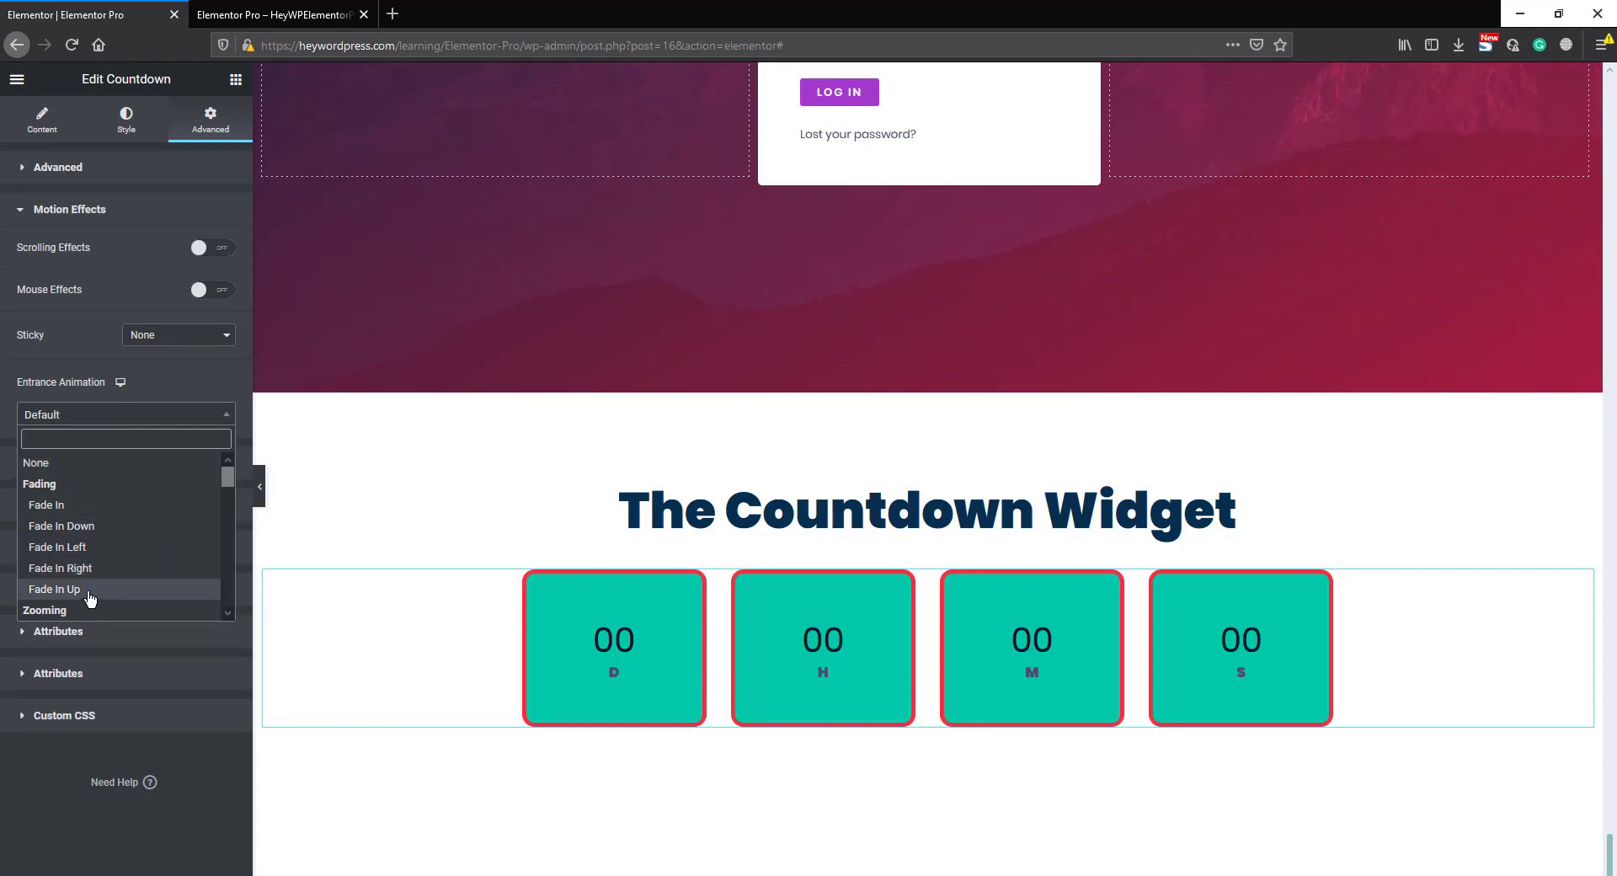
{"action": "left_click", "coordinate": [91, 589]}
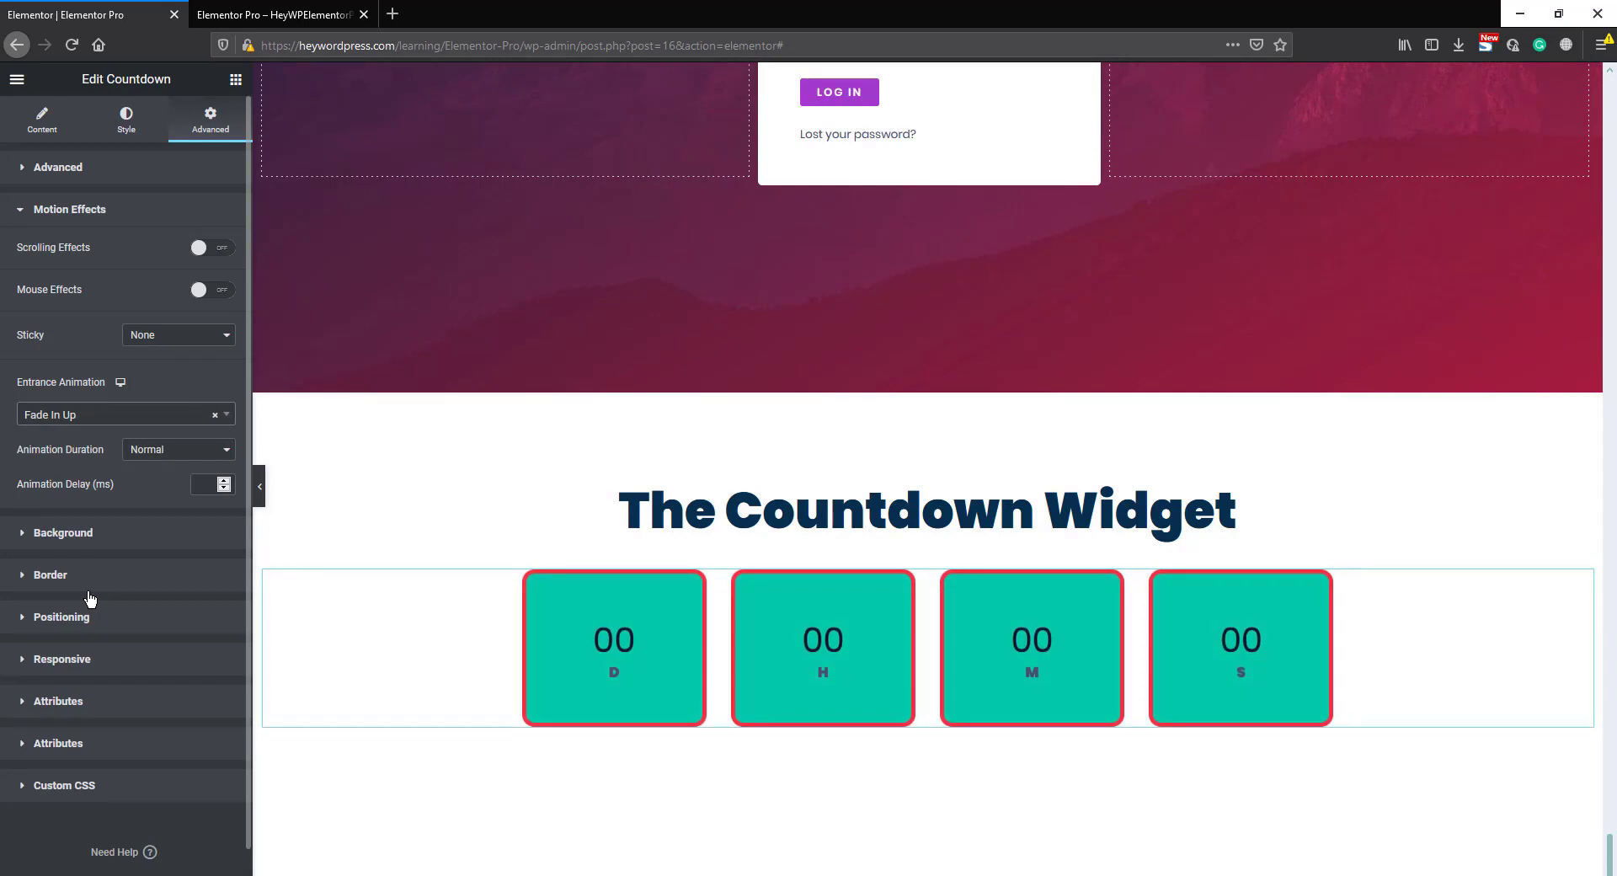
{"action": "left_click", "coordinate": [154, 453]}
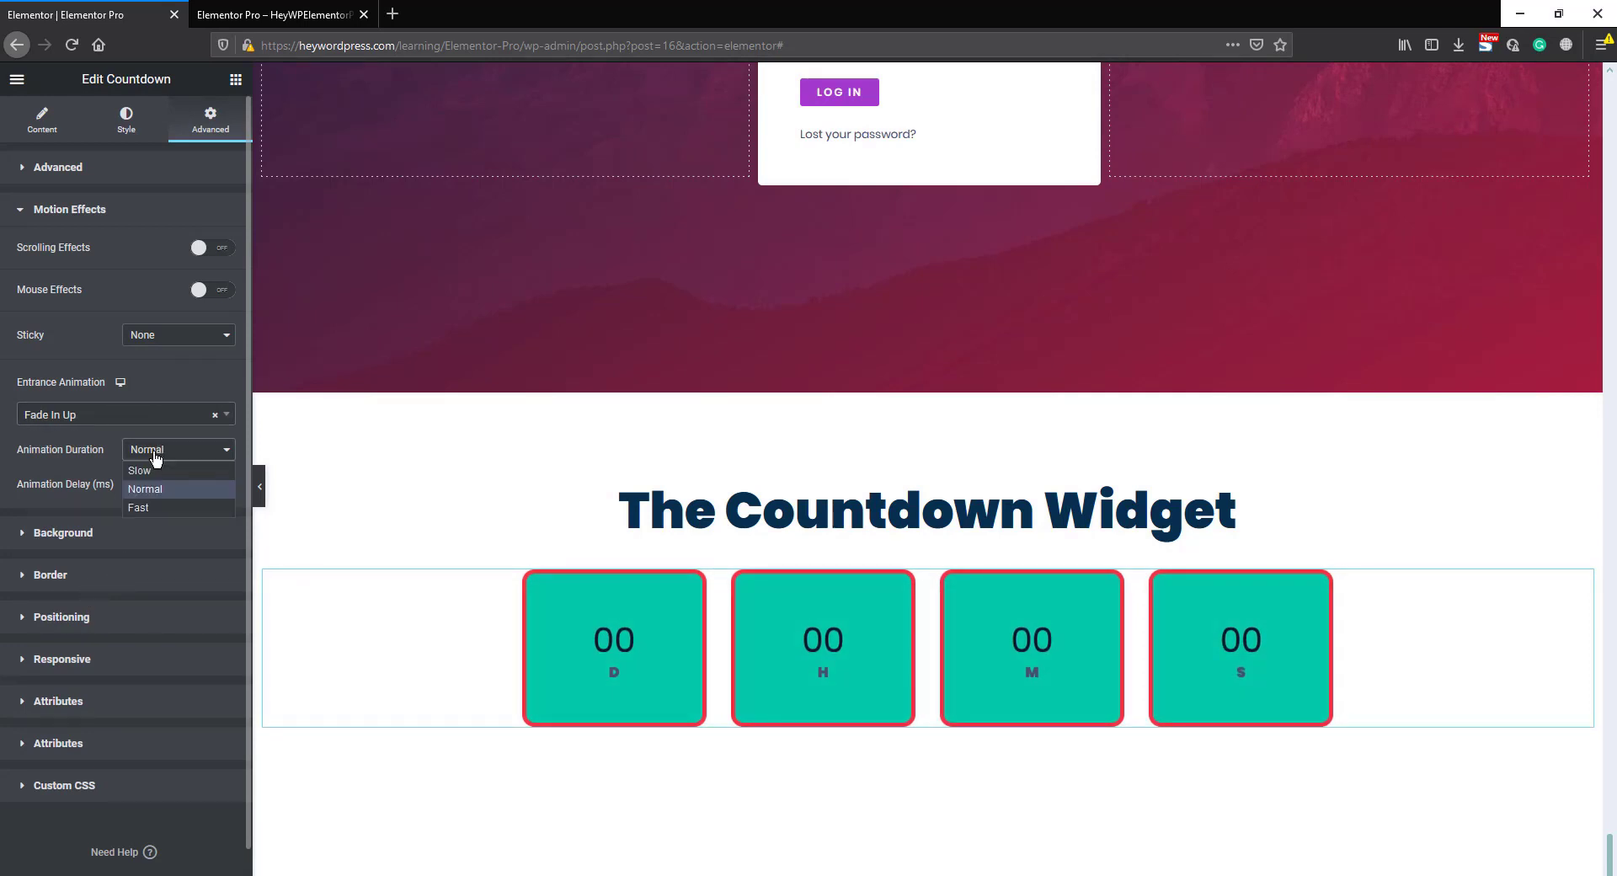
{"action": "left_click", "coordinate": [155, 468]}
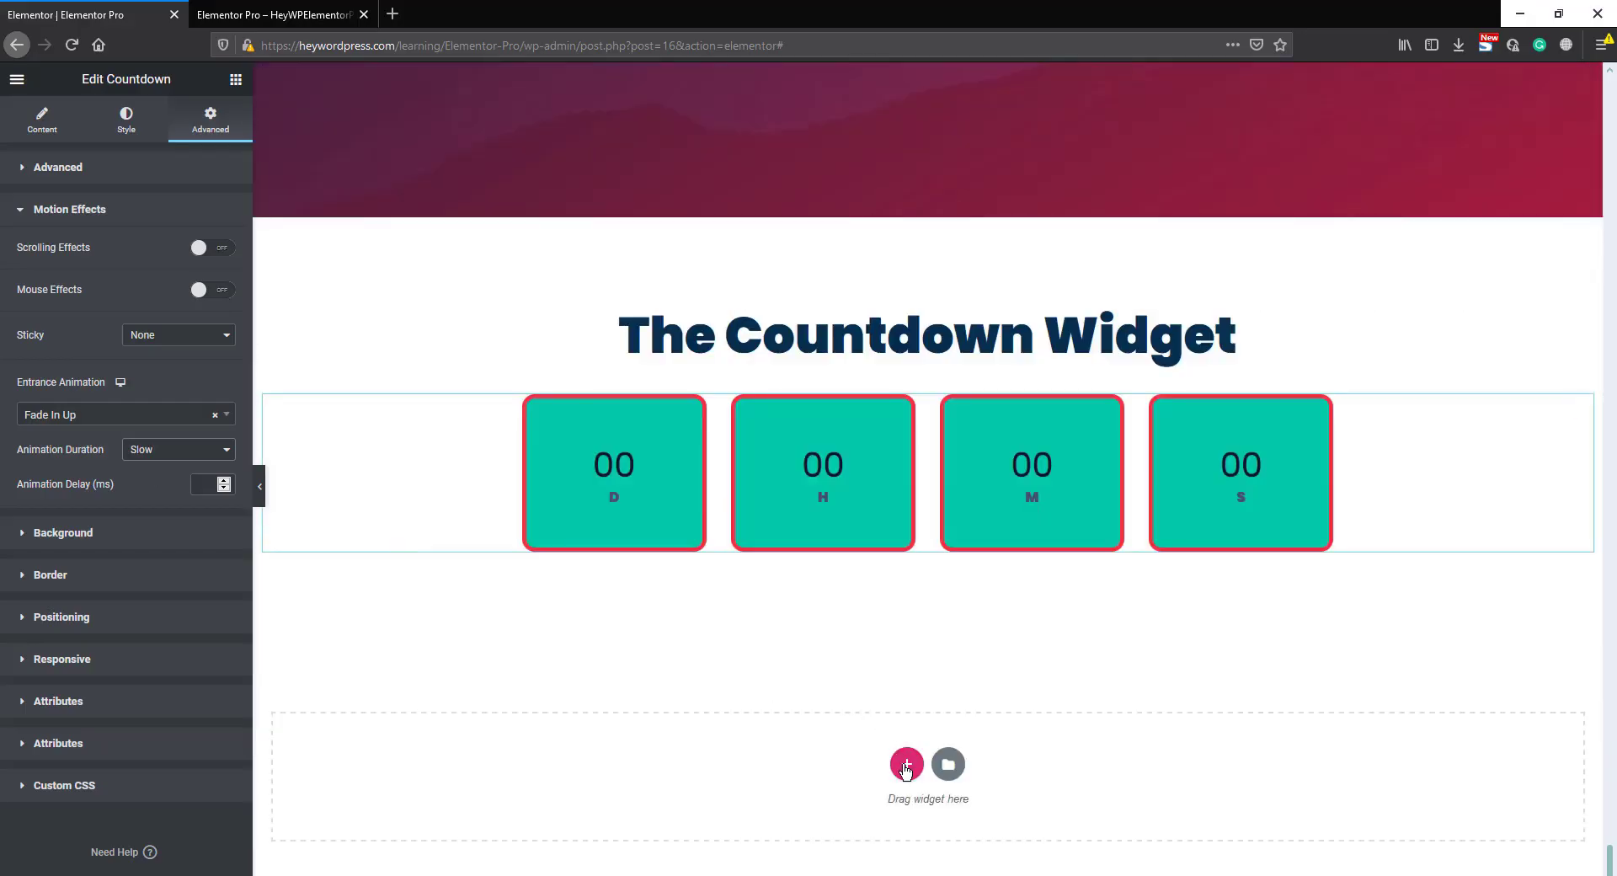
Add a single-column section below the countdown and stretch it to the full page width
{"action": "left_click", "coordinate": [906, 764]}
{"action": "left_click", "coordinate": [709, 822]}
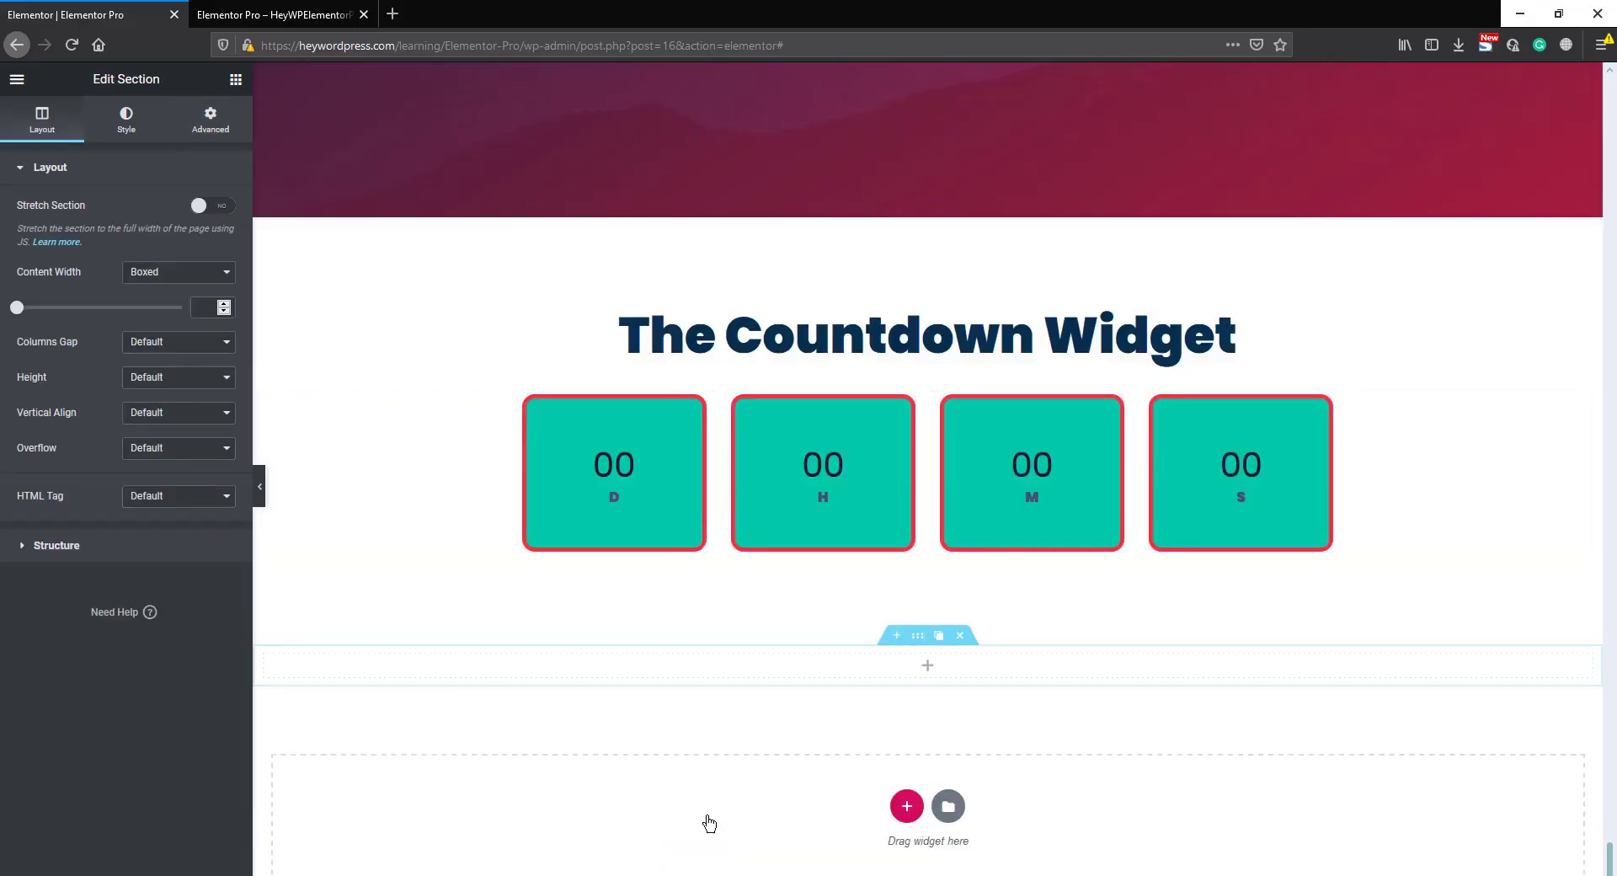
{"action": "left_click", "coordinate": [212, 206]}
Set the new section's content width to Full Width and its height to Fit To Screen
{"action": "left_click", "coordinate": [191, 272]}
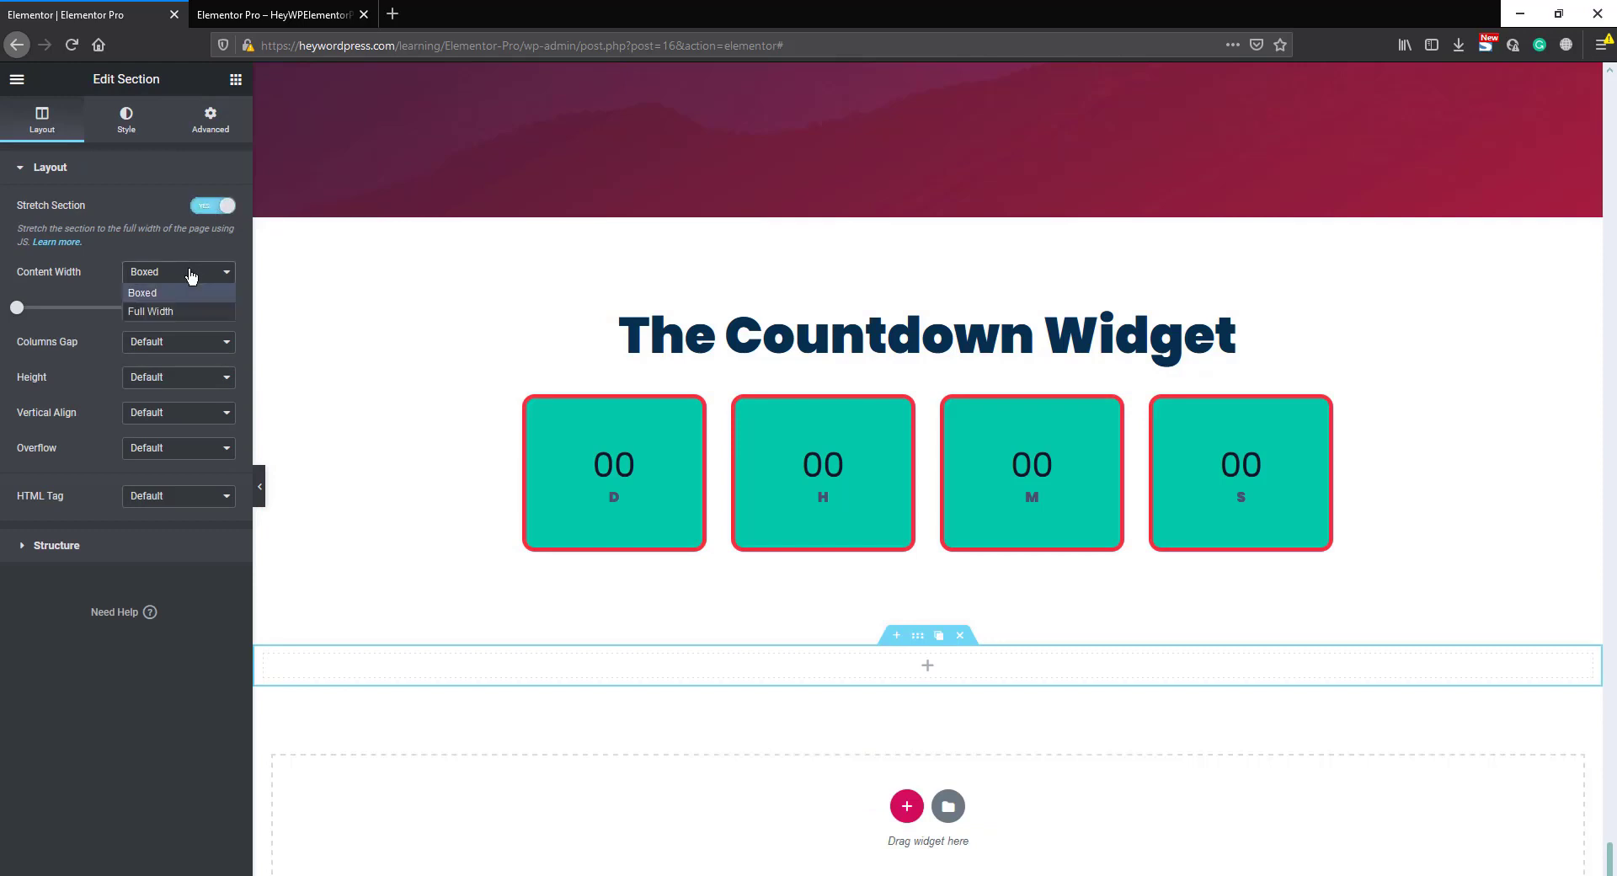
{"action": "left_click", "coordinate": [173, 311]}
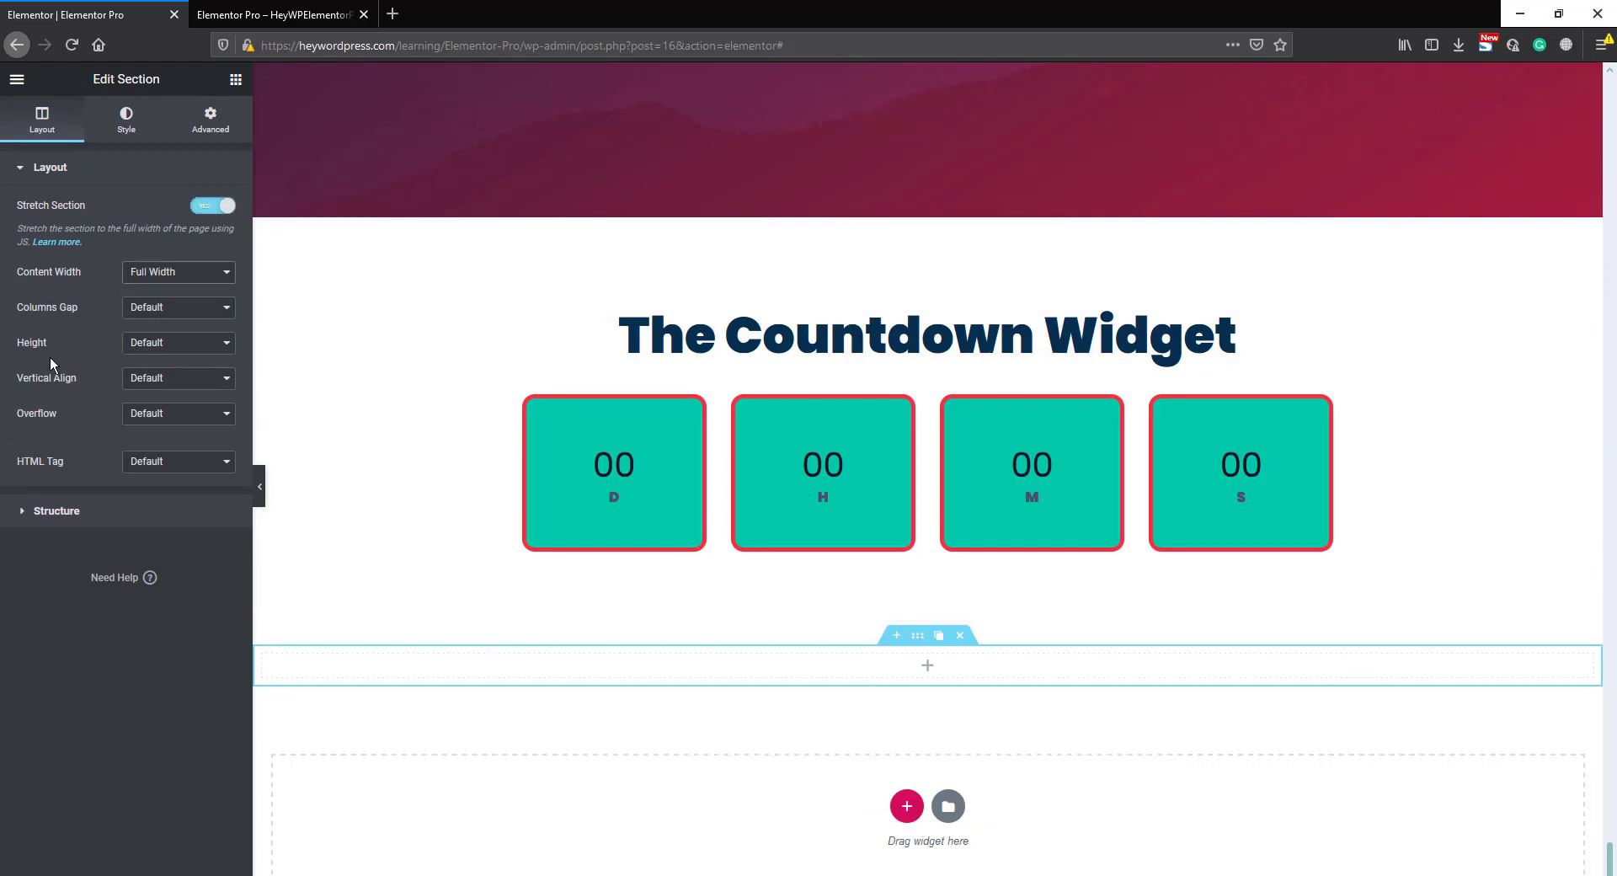
{"action": "left_click", "coordinate": [174, 342]}
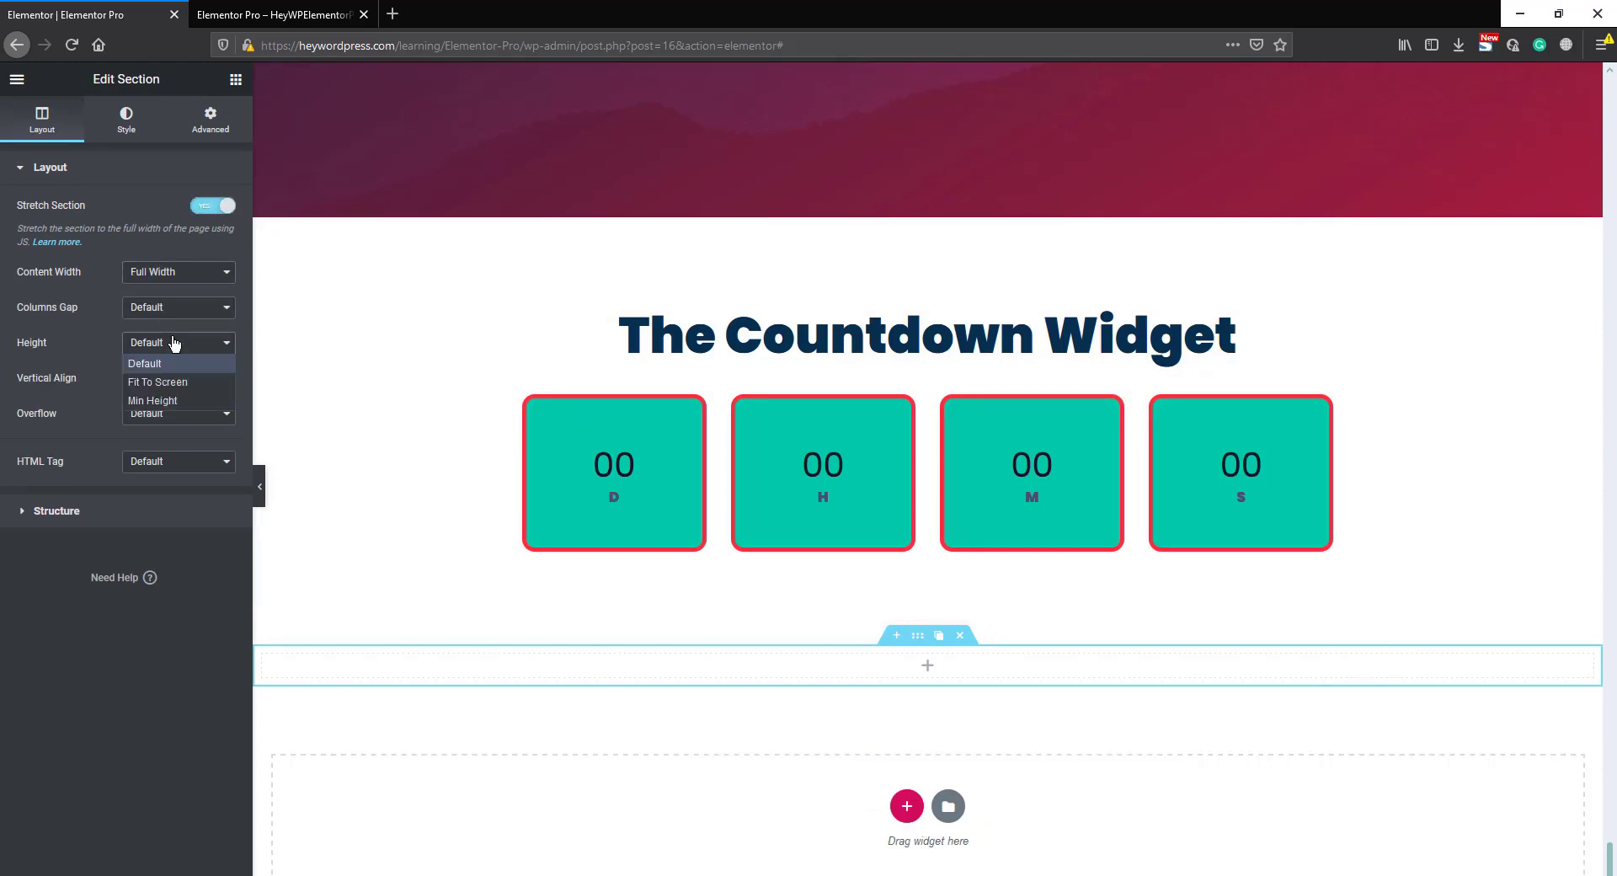
{"action": "left_click", "coordinate": [178, 378]}
{"action": "scroll", "coordinate": [867, 746], "scroll_direction": "down", "scroll_amount": 6}
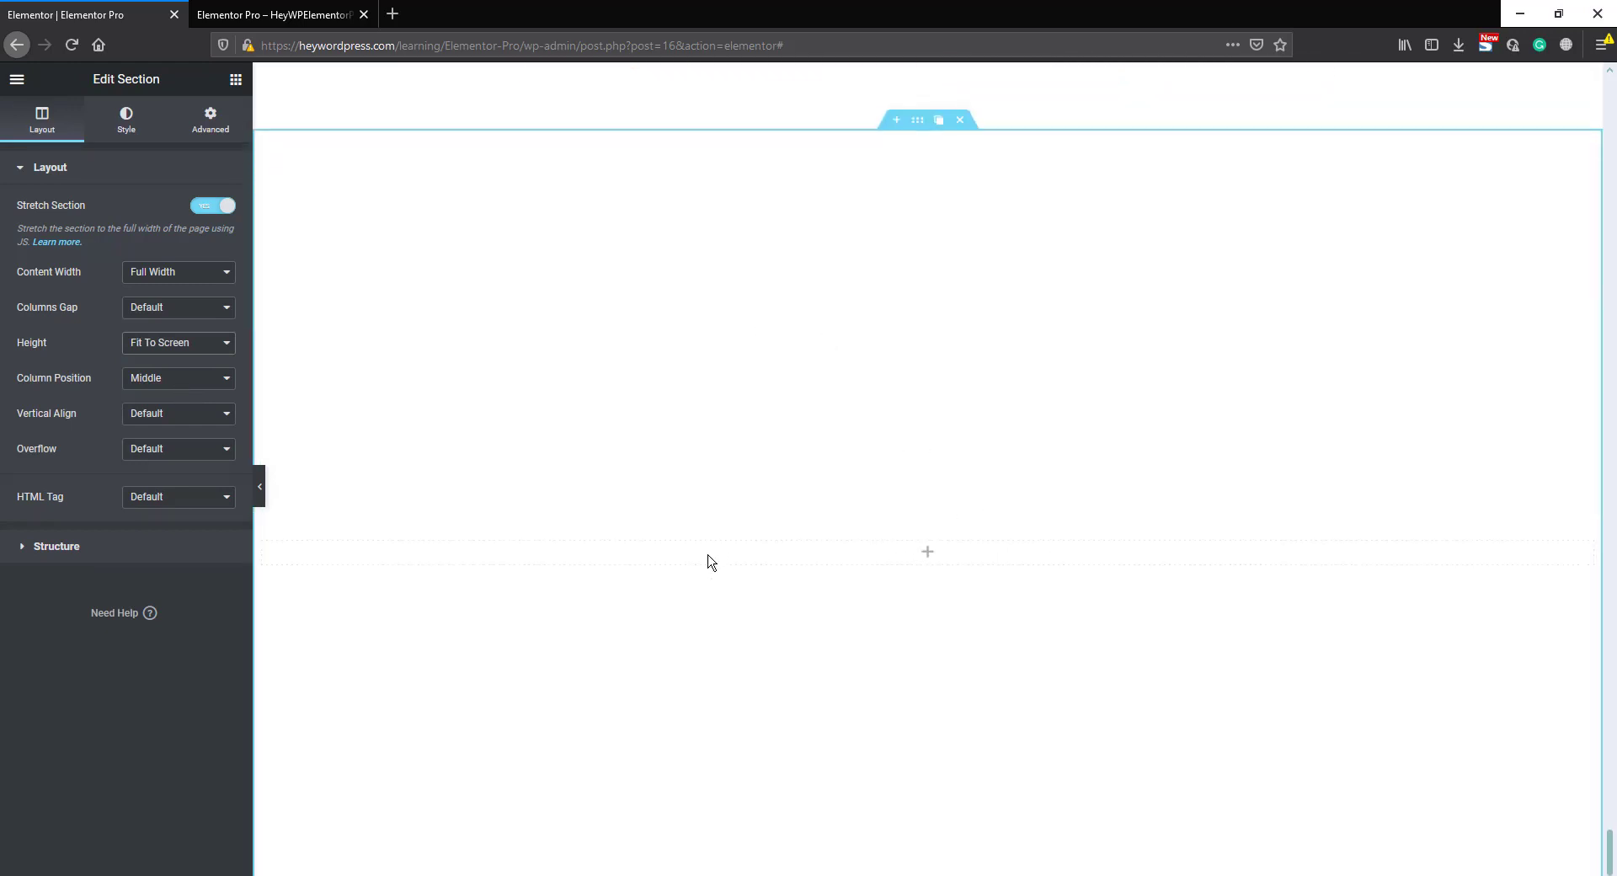
Copy the mountain-background Log In section and paste its style onto the new empty section
{"action": "scroll", "coordinate": [823, 605], "scroll_direction": "up", "scroll_amount": 3}
{"action": "scroll", "coordinate": [822, 605], "scroll_direction": "up", "scroll_amount": 15}
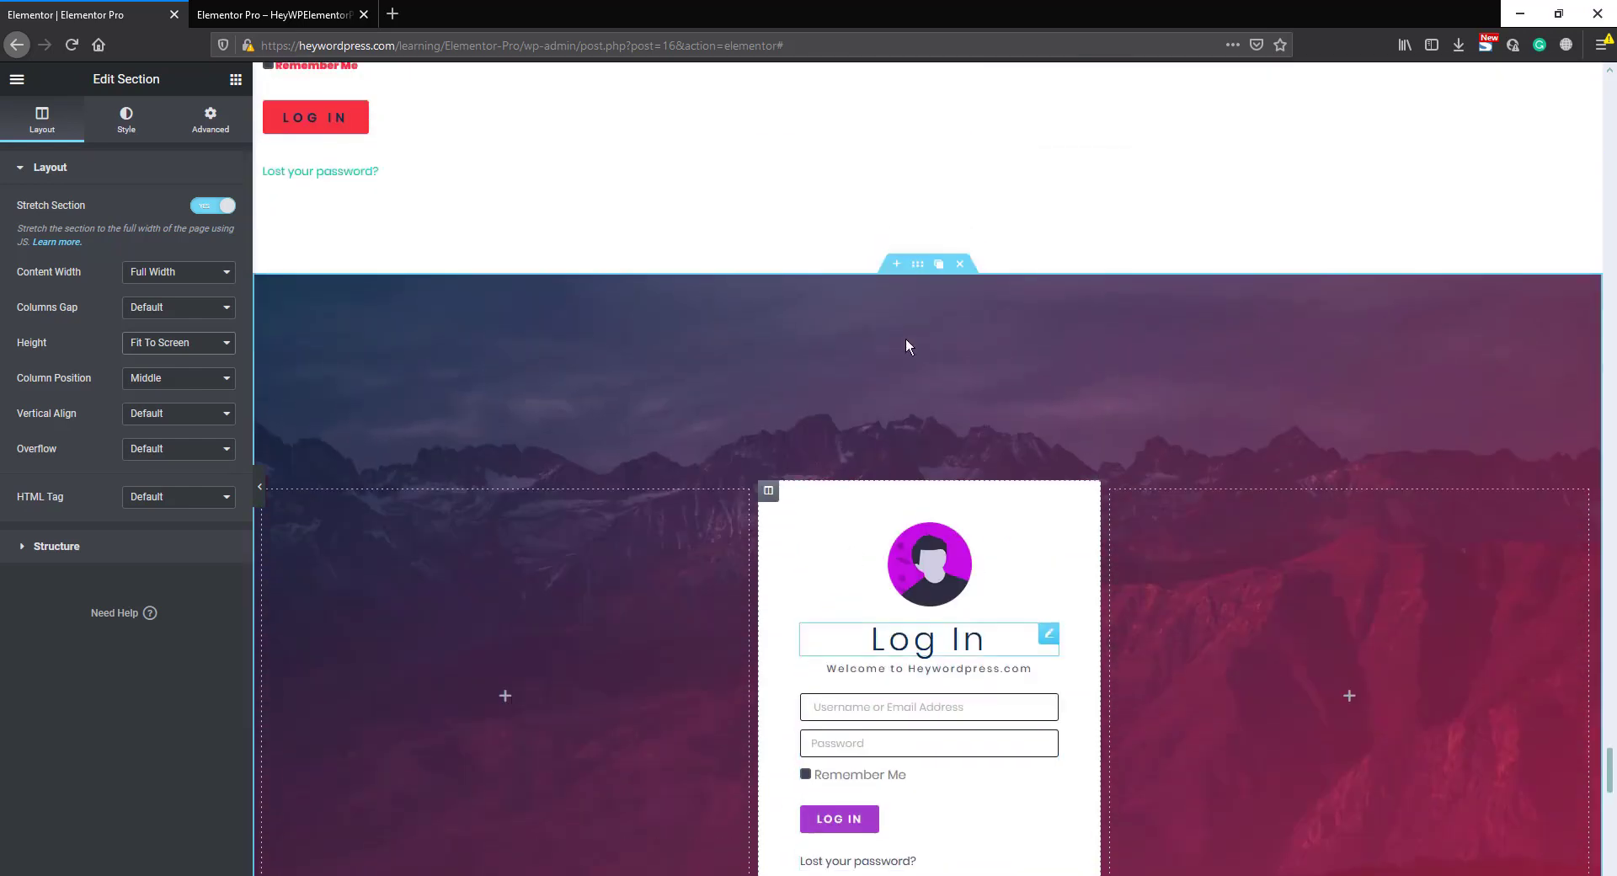
{"action": "right_click", "coordinate": [919, 314]}
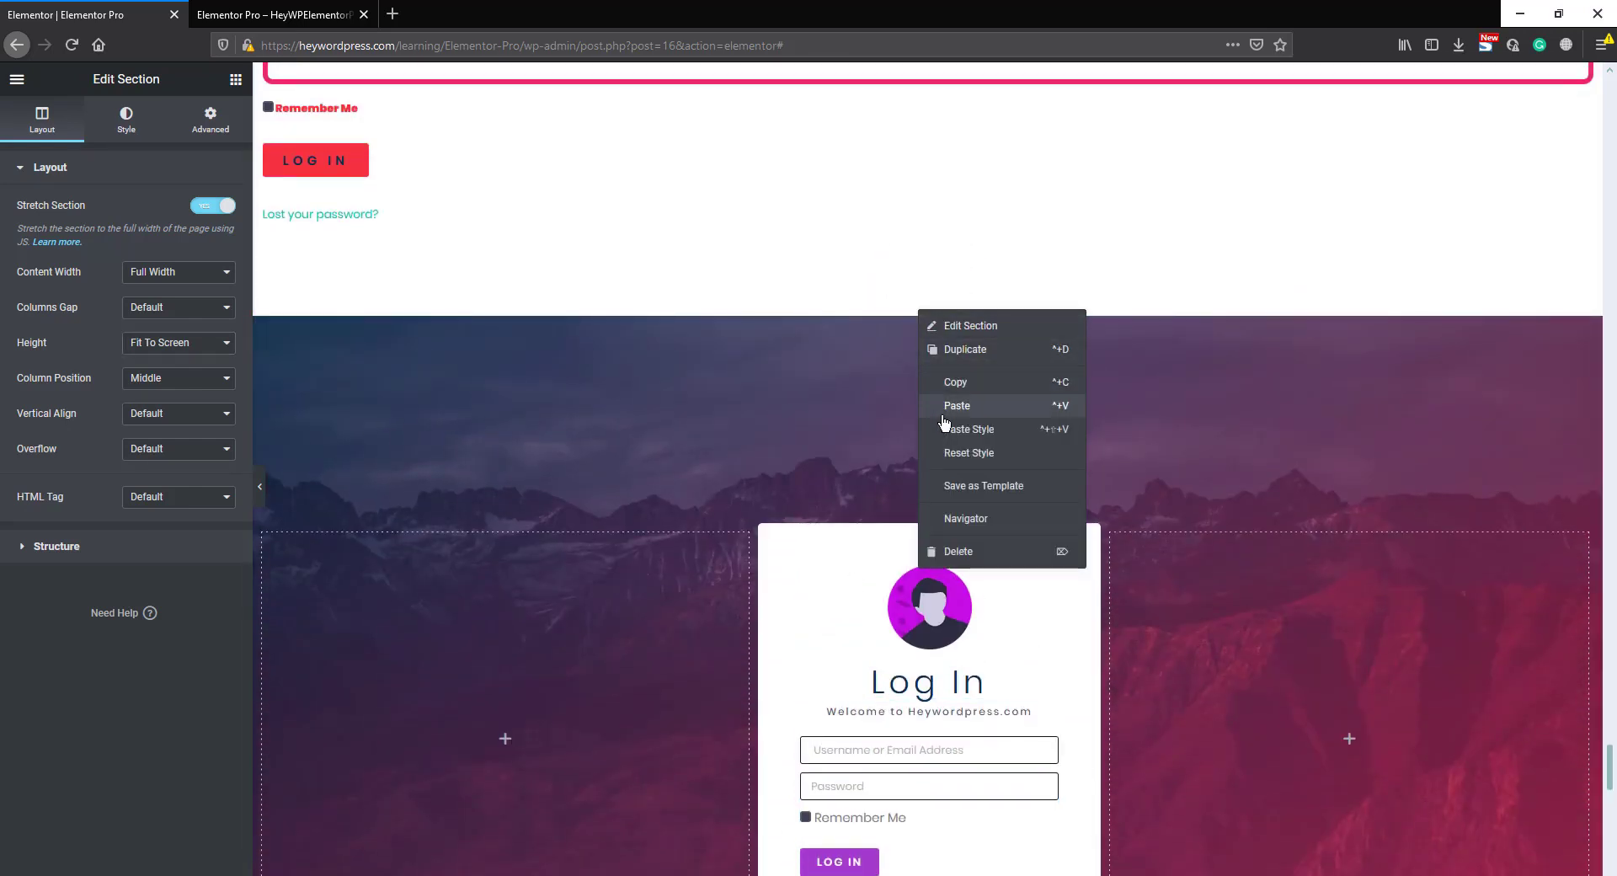
{"action": "left_click", "coordinate": [944, 387]}
{"action": "scroll", "coordinate": [881, 571], "scroll_direction": "down", "scroll_amount": 15}
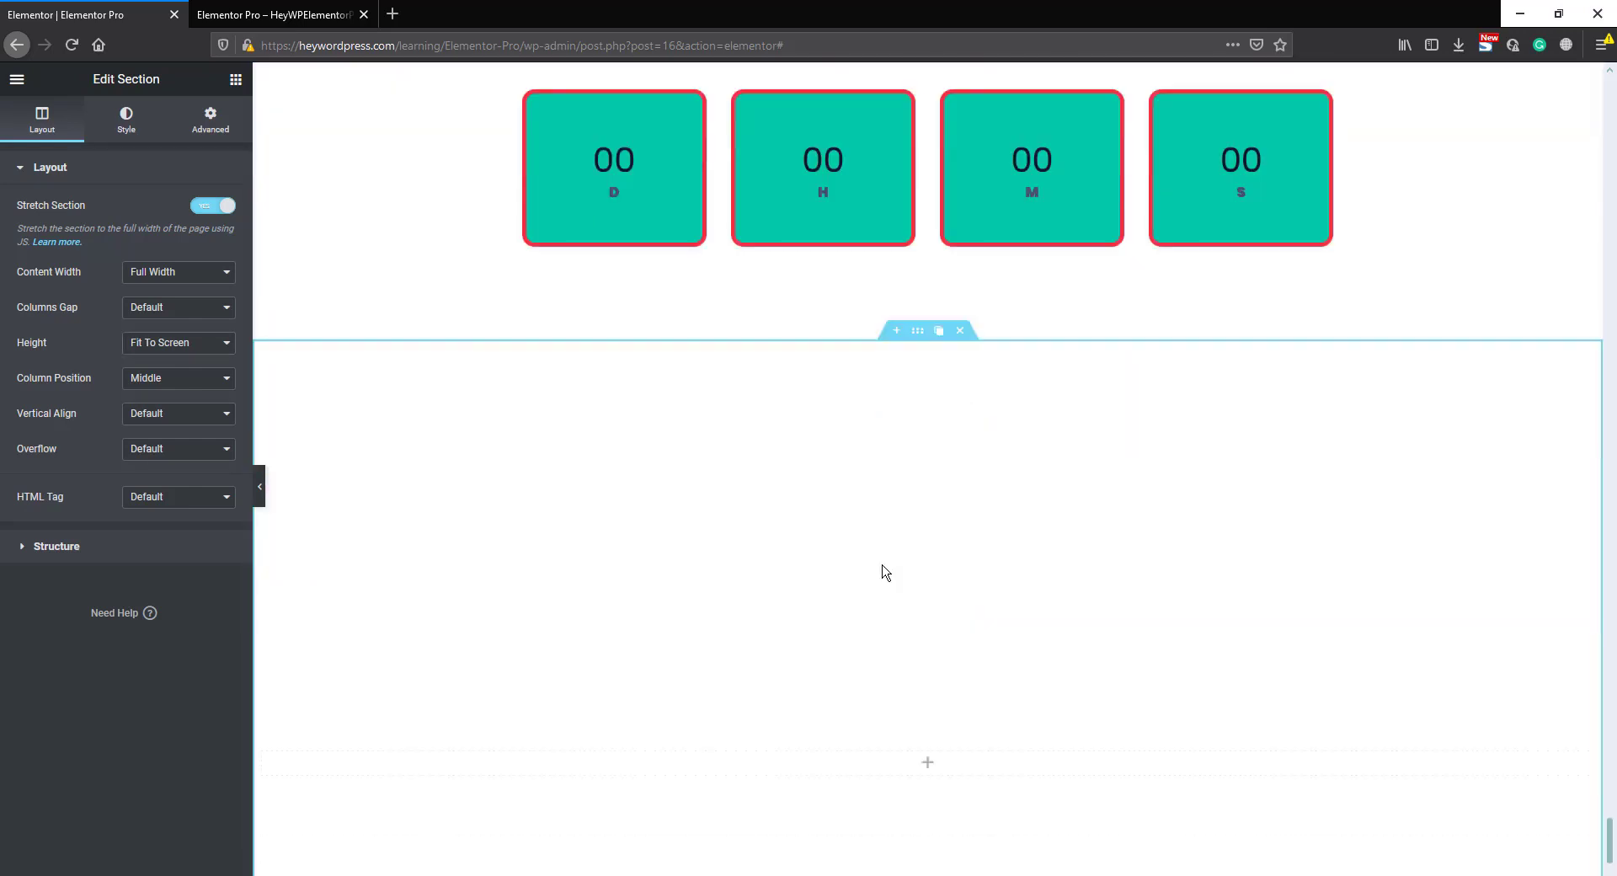
{"action": "right_click", "coordinate": [918, 206]}
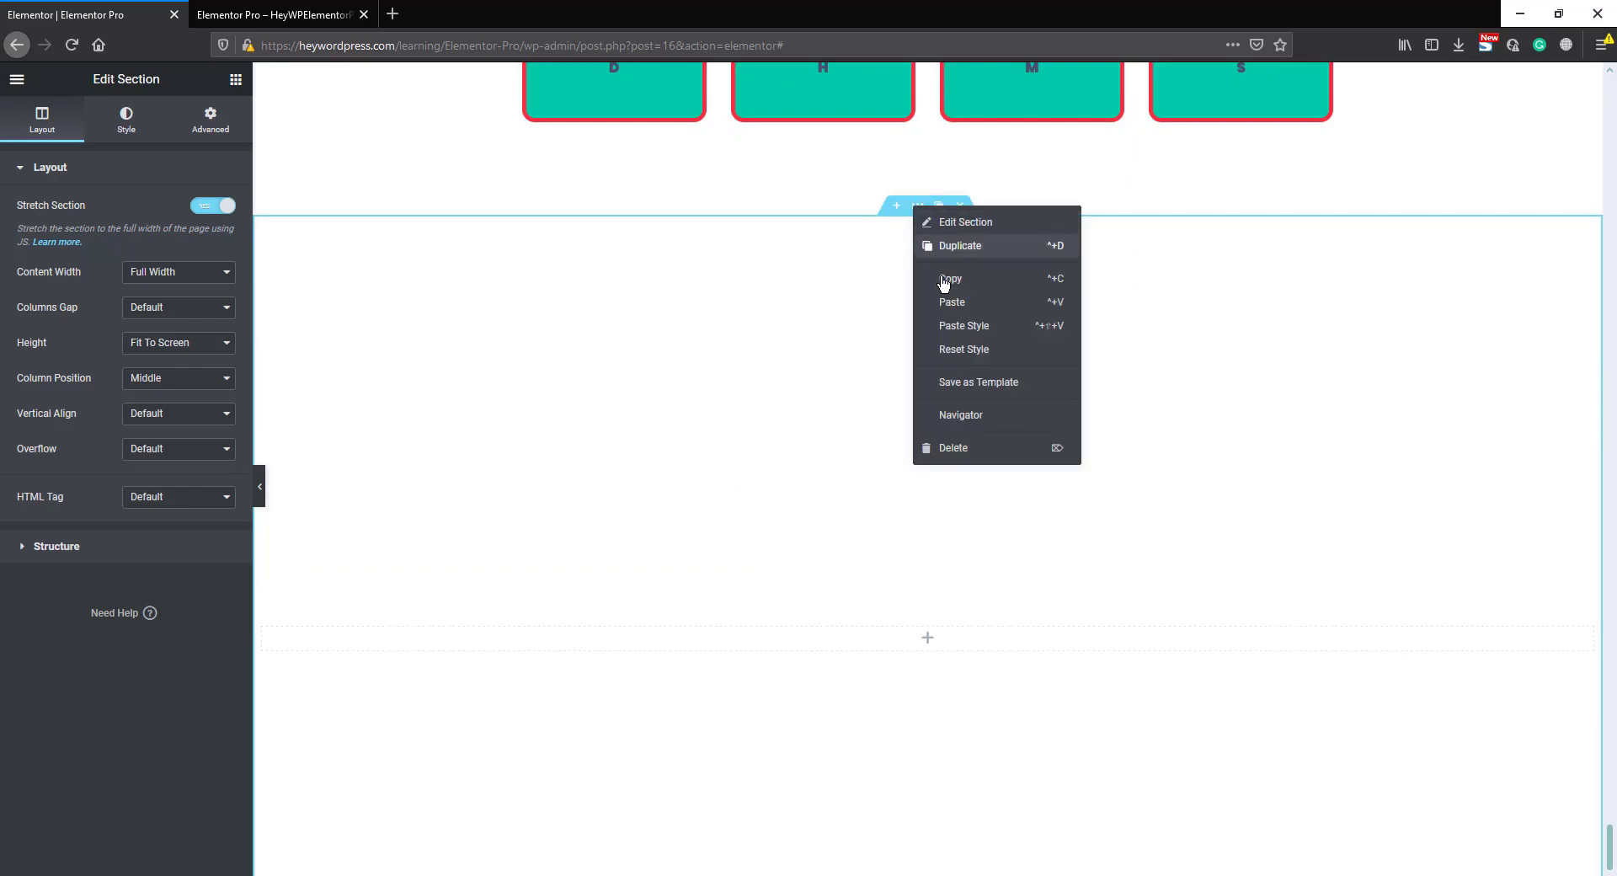
{"action": "left_click", "coordinate": [944, 333]}
{"action": "scroll", "coordinate": [871, 503], "scroll_direction": "down", "scroll_amount": 2}
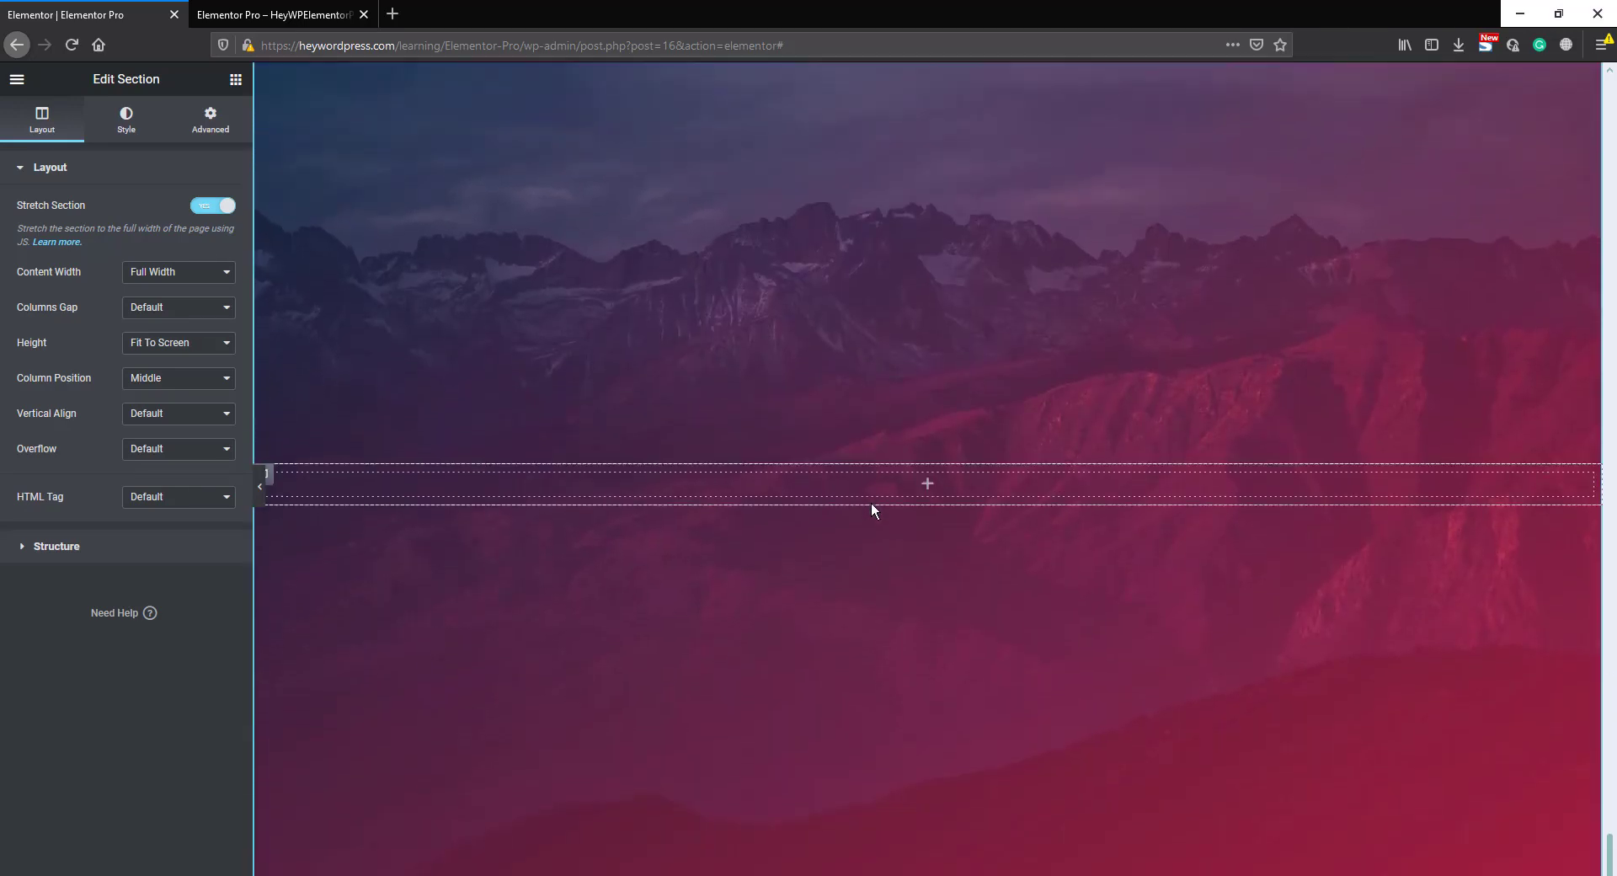
Add a centred heading to the new section with the text "the offer will close very soon...!!!"
{"action": "left_click", "coordinate": [235, 79]}
{"action": "left_click_drag", "start_coordinate": [189, 238], "coordinate": [910, 461]}
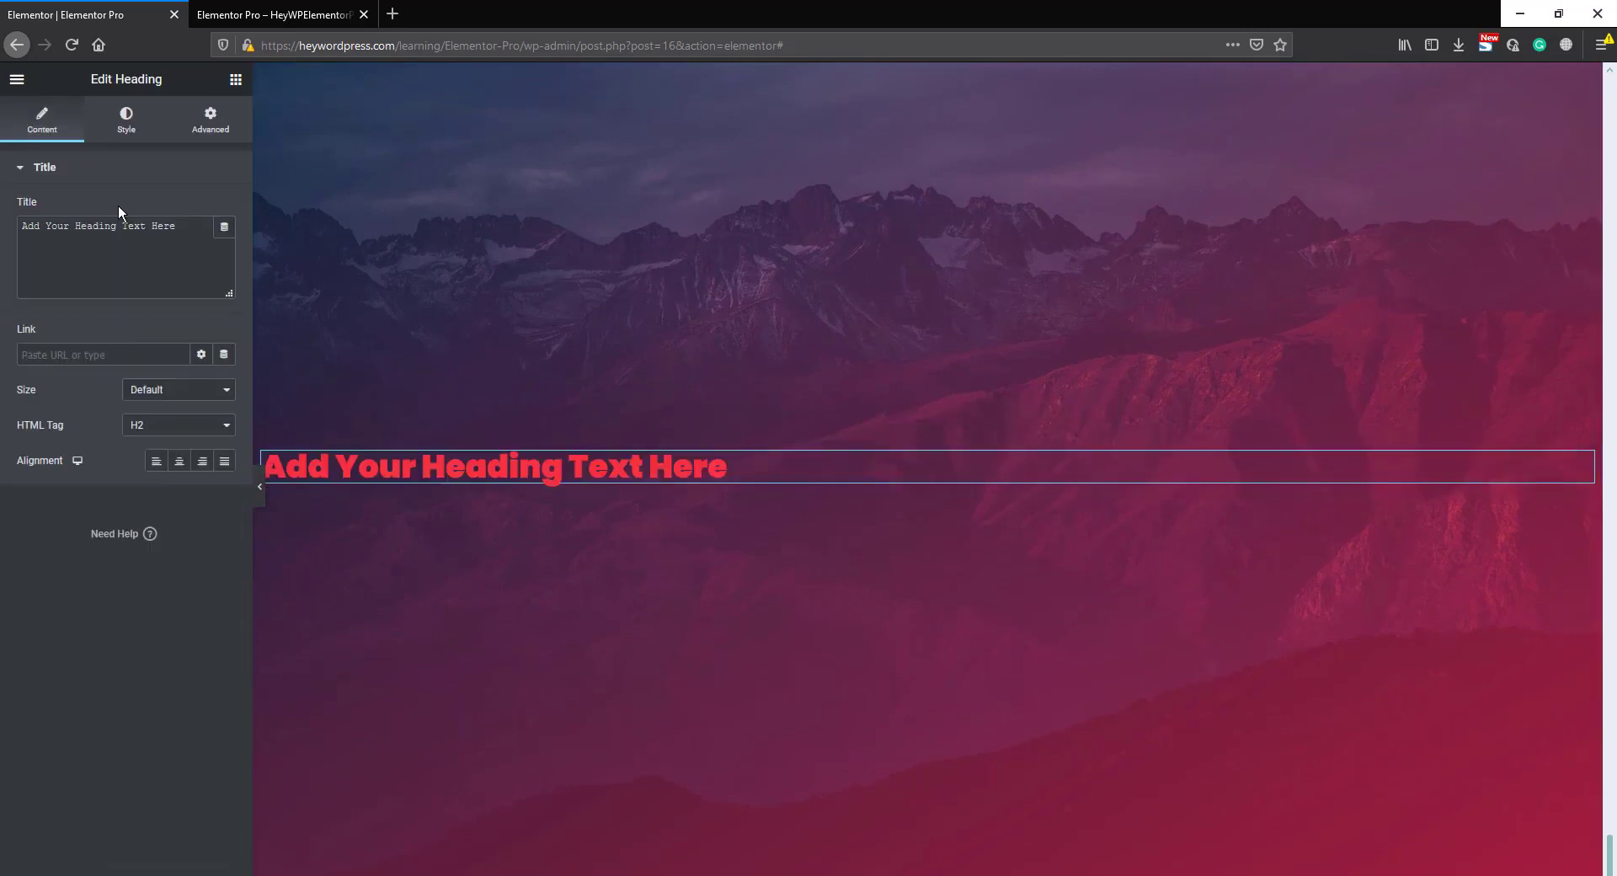
{"action": "left_click_drag", "start_coordinate": [190, 226], "coordinate": [2, 228]}
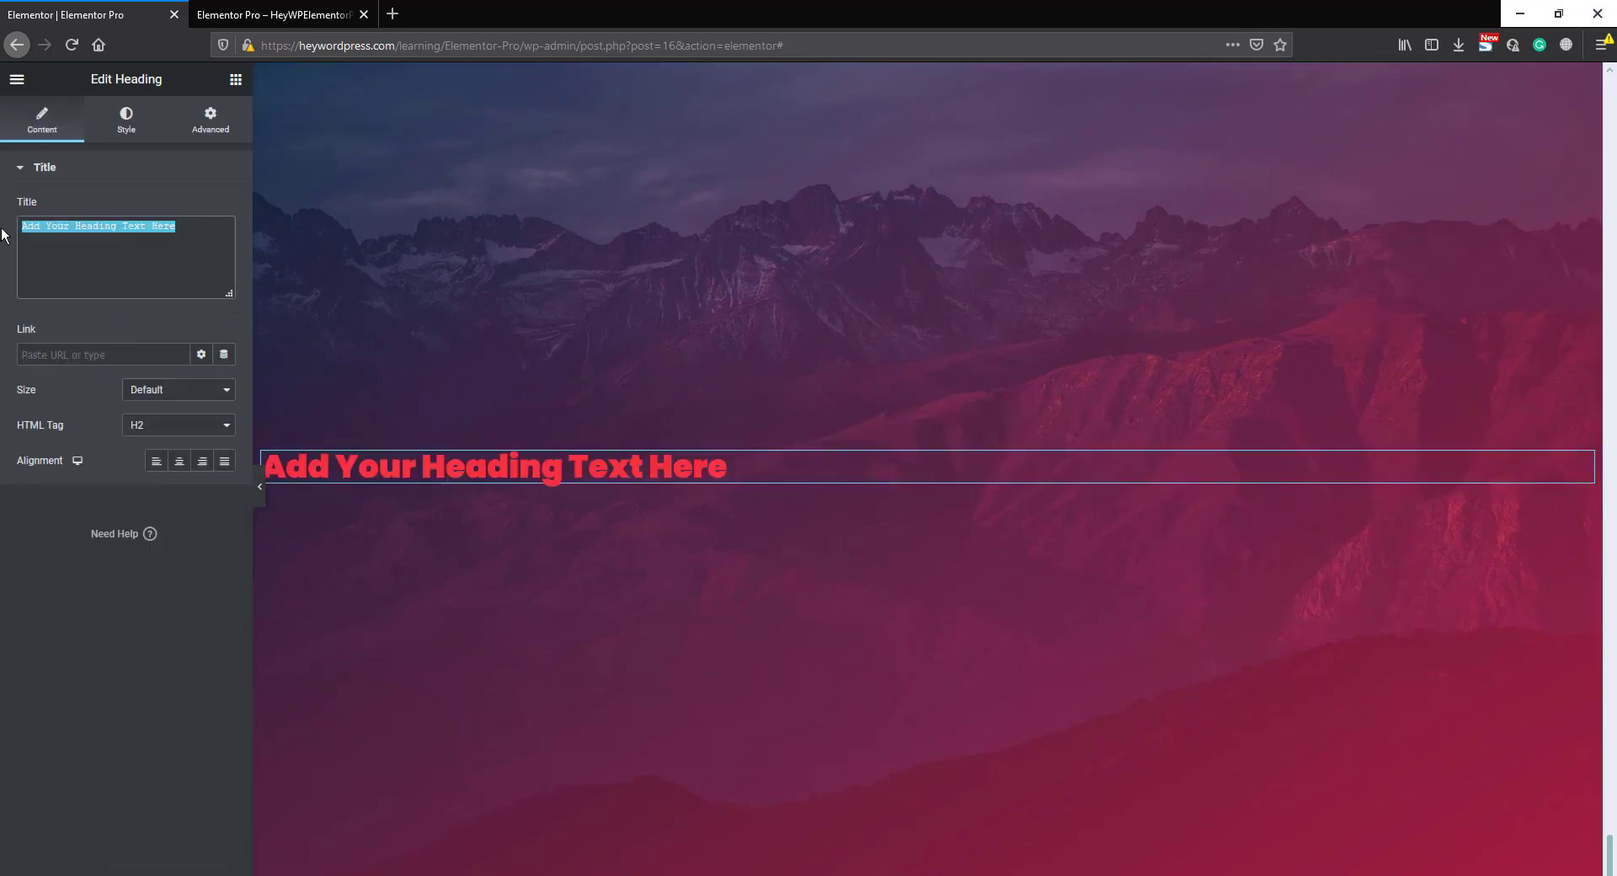
{"action": "type", "text": "the"}
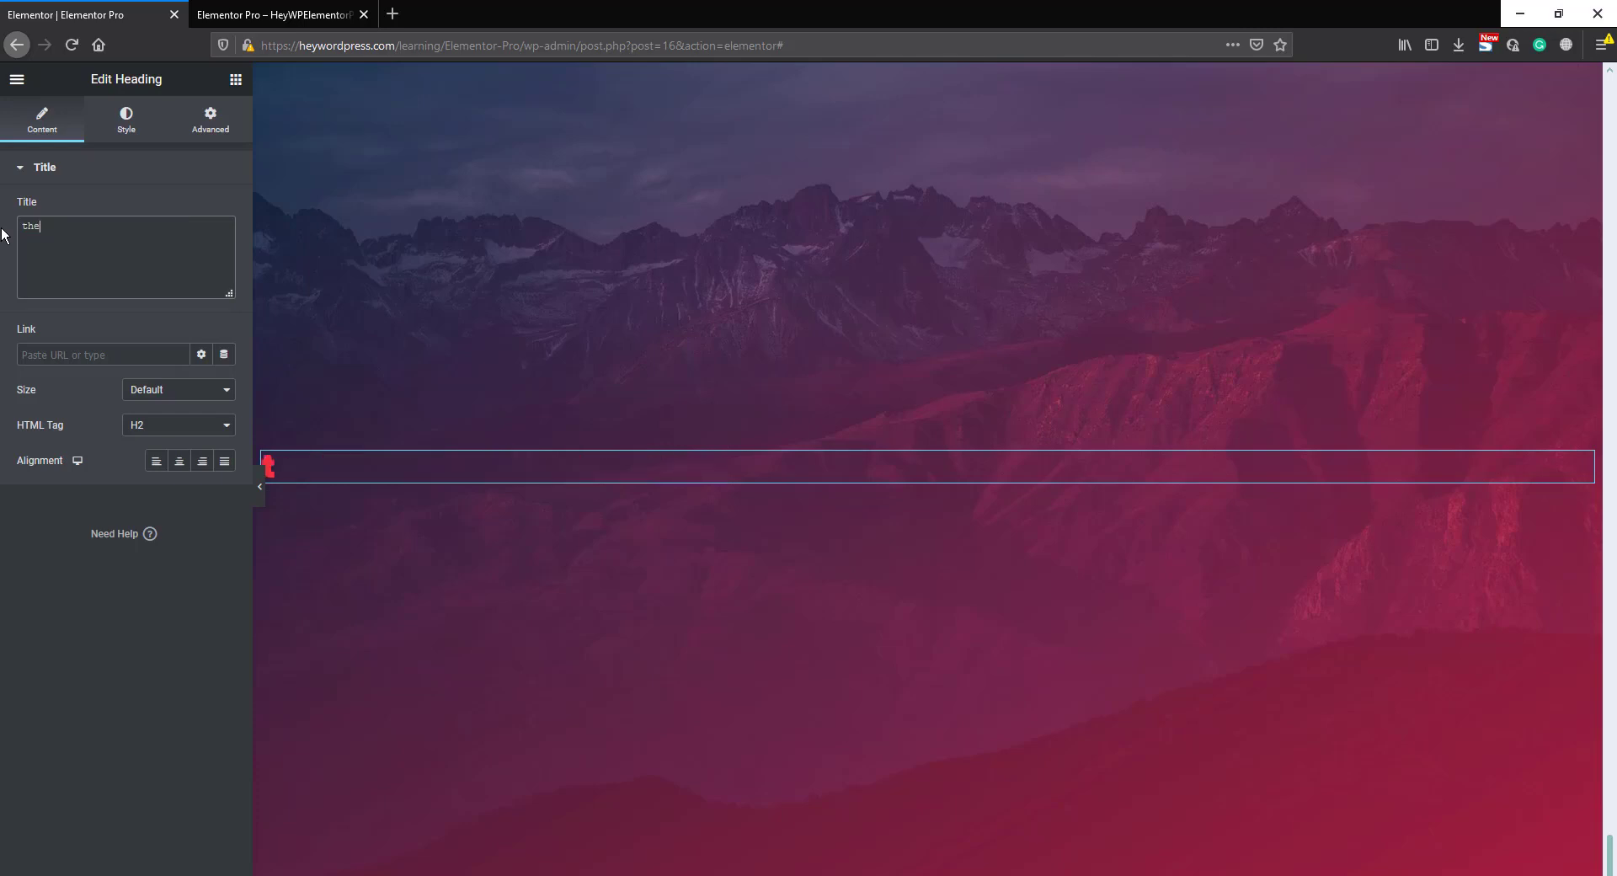
{"action": "type", "text": " offfer"}
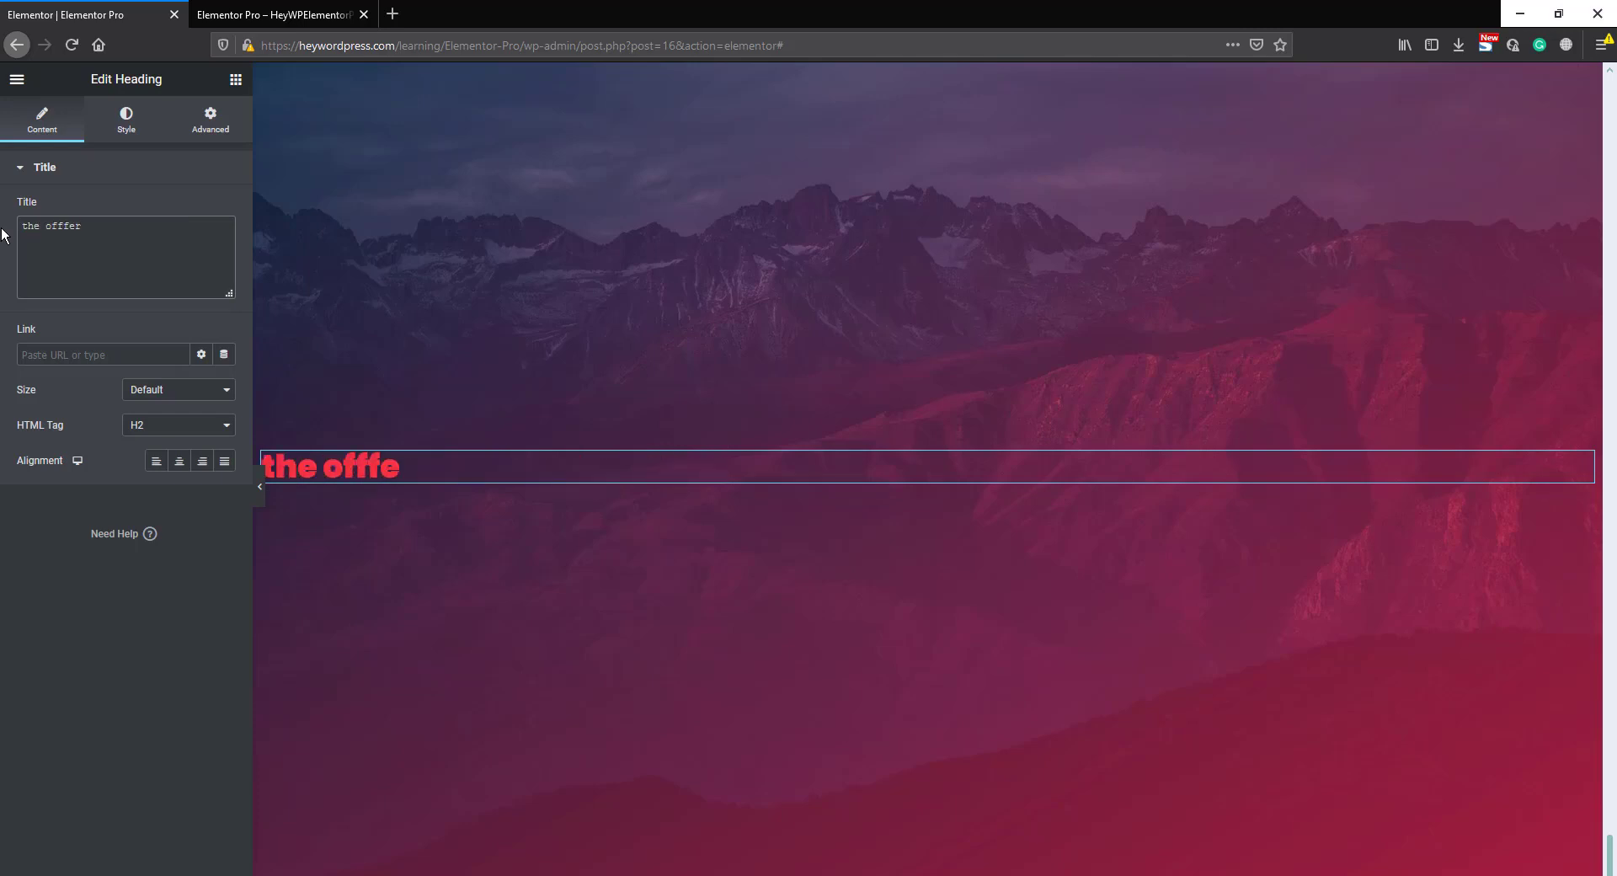
{"action": "type", "text": " will cl"}
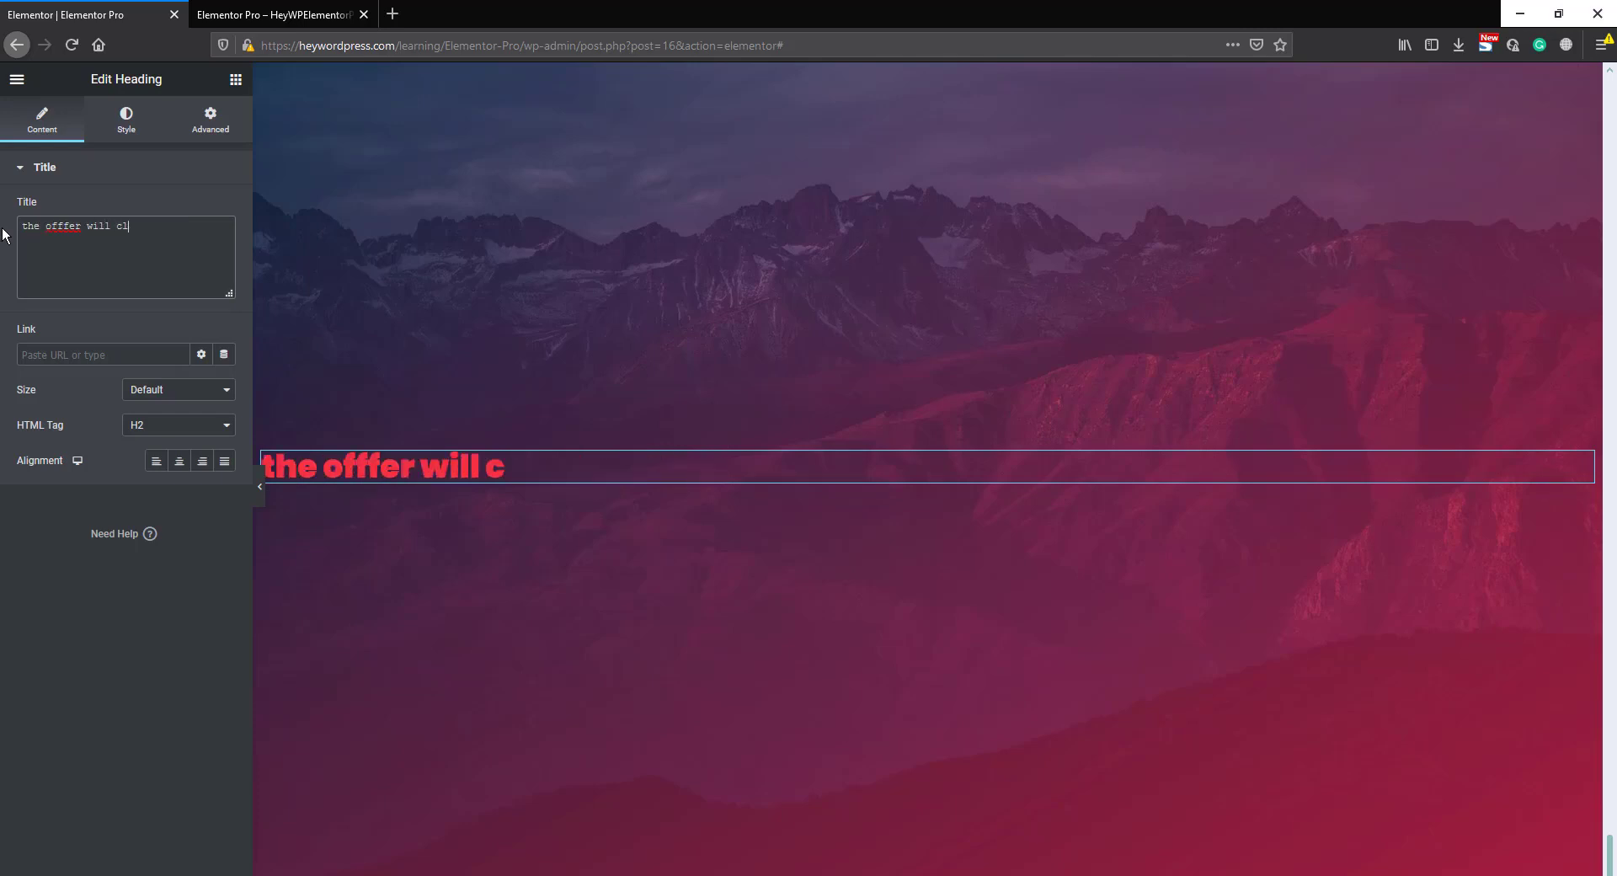
{"action": "type", "text": "ose very "}
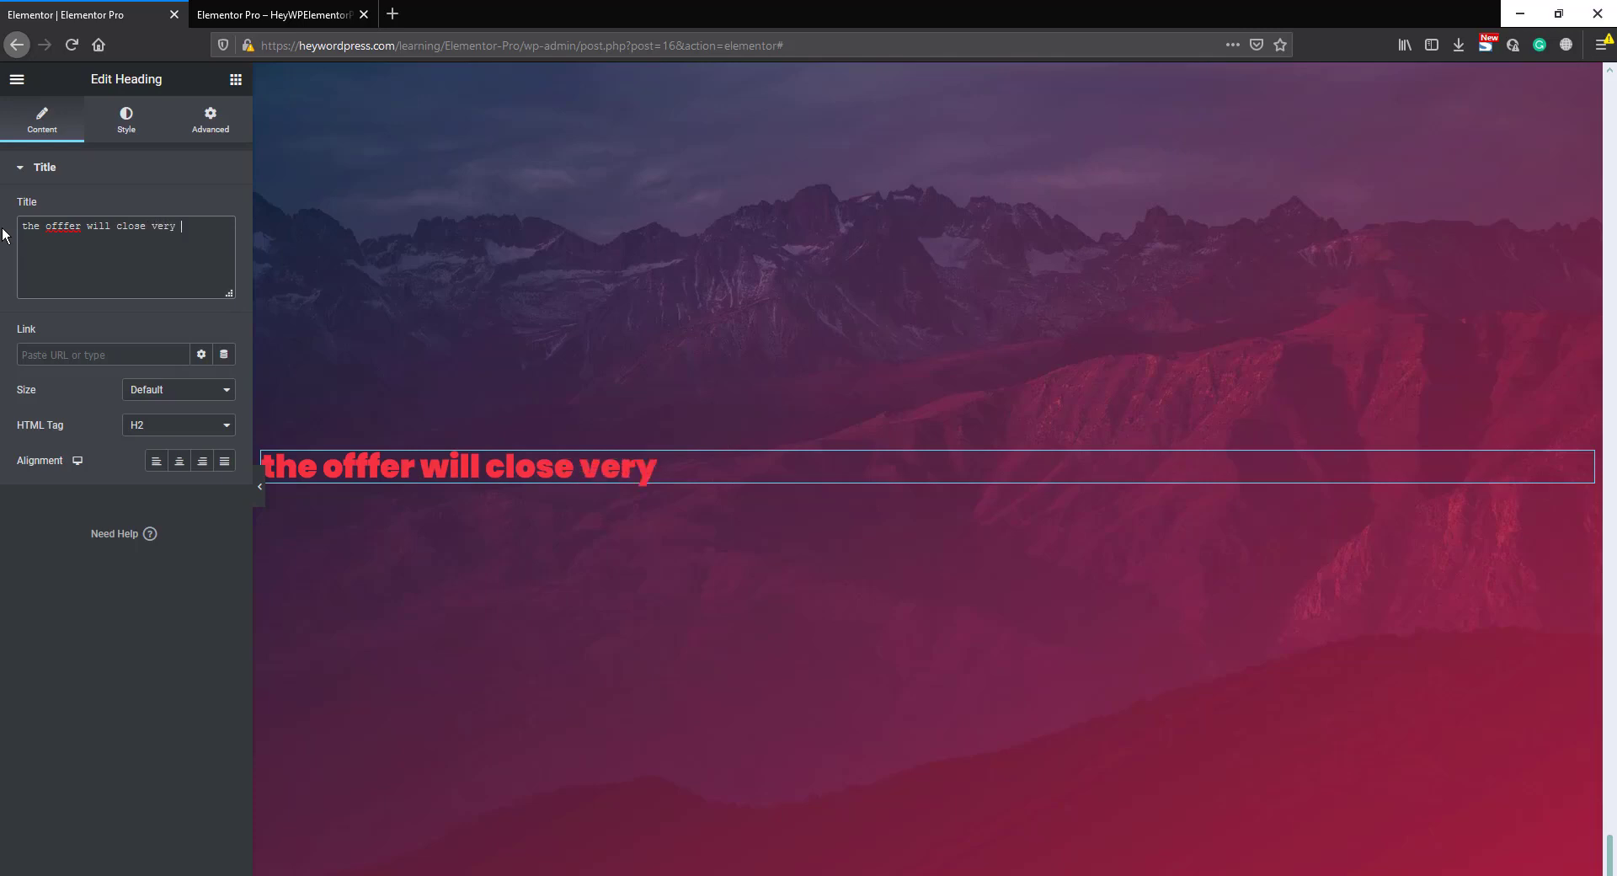
{"action": "type", "text": "soon...!!!"}
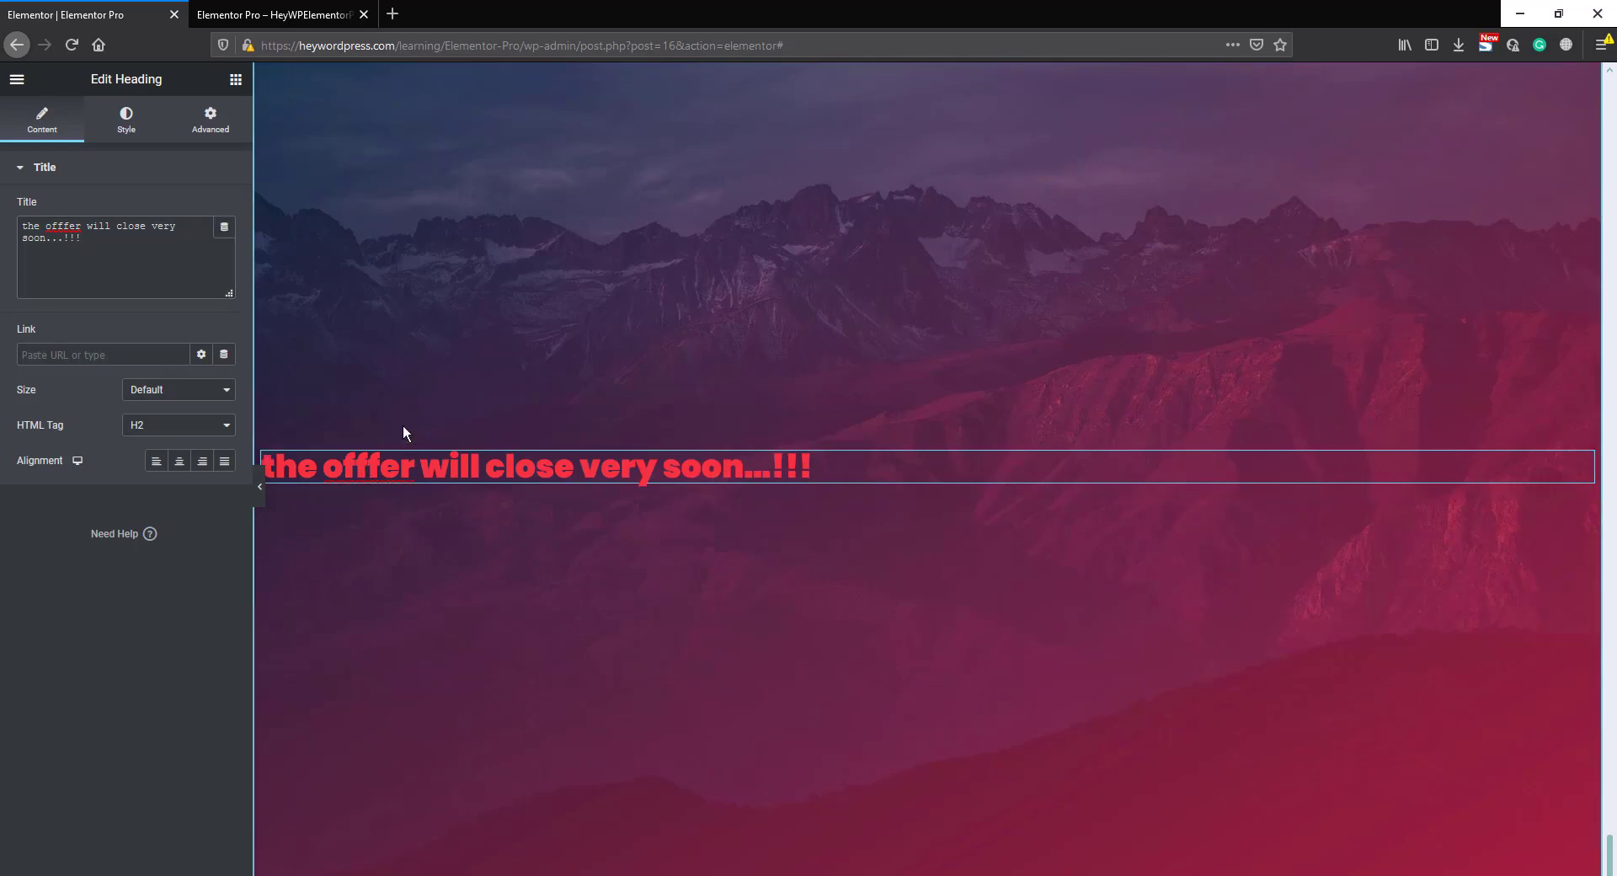
{"action": "left_click", "coordinate": [388, 453]}
{"action": "key", "text": "BackSpace"}
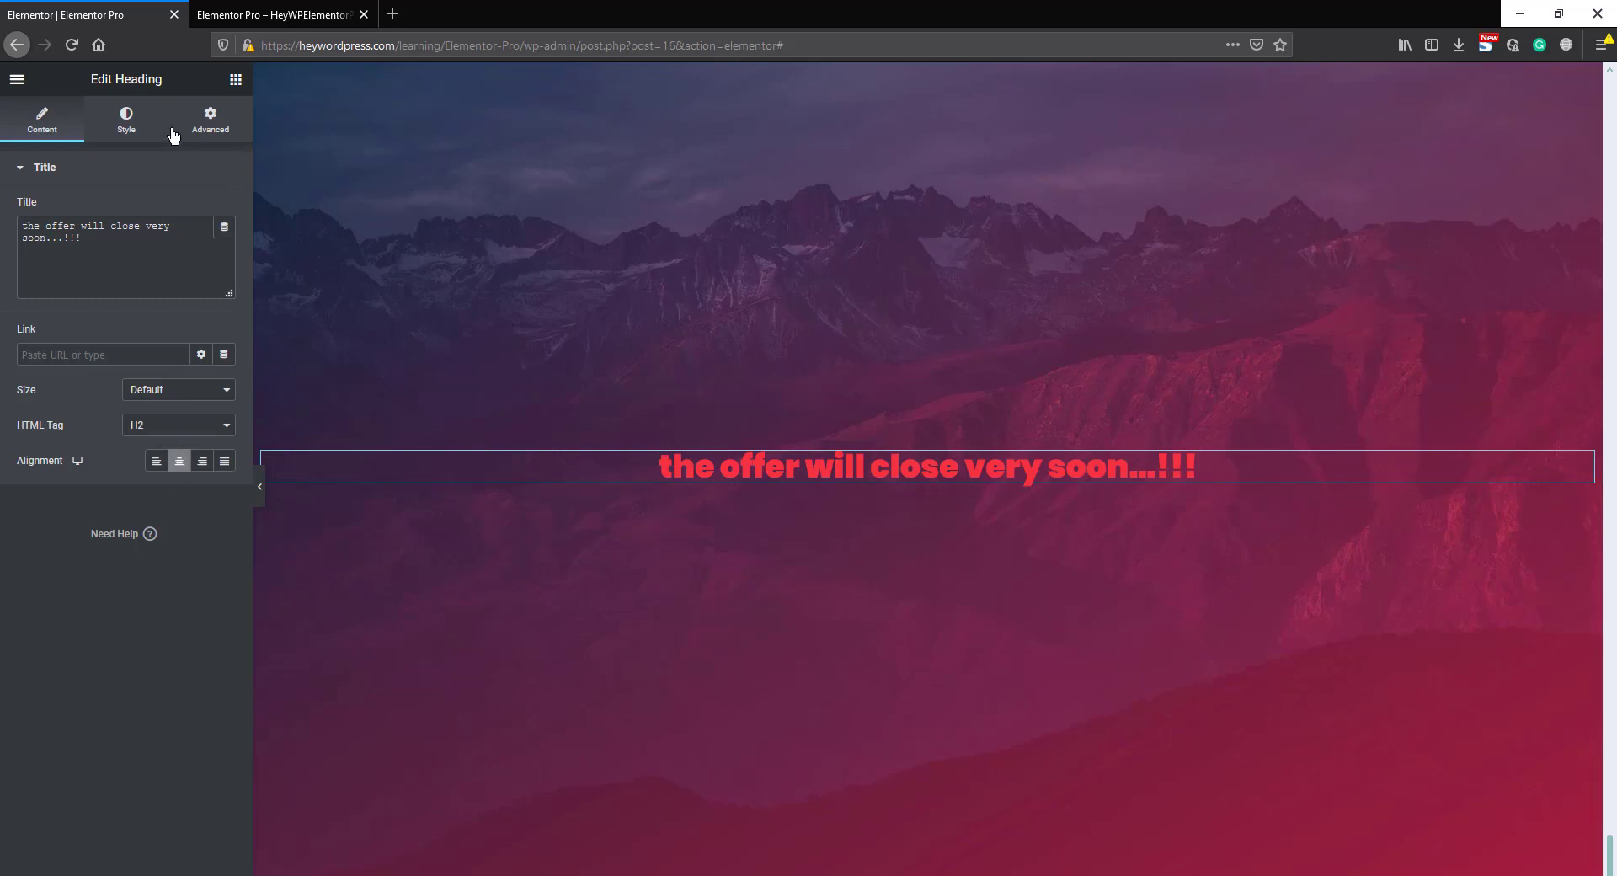
Colour the heading white (#FFFFFF) and set its font size to 80 px
{"action": "left_click", "coordinate": [126, 124]}
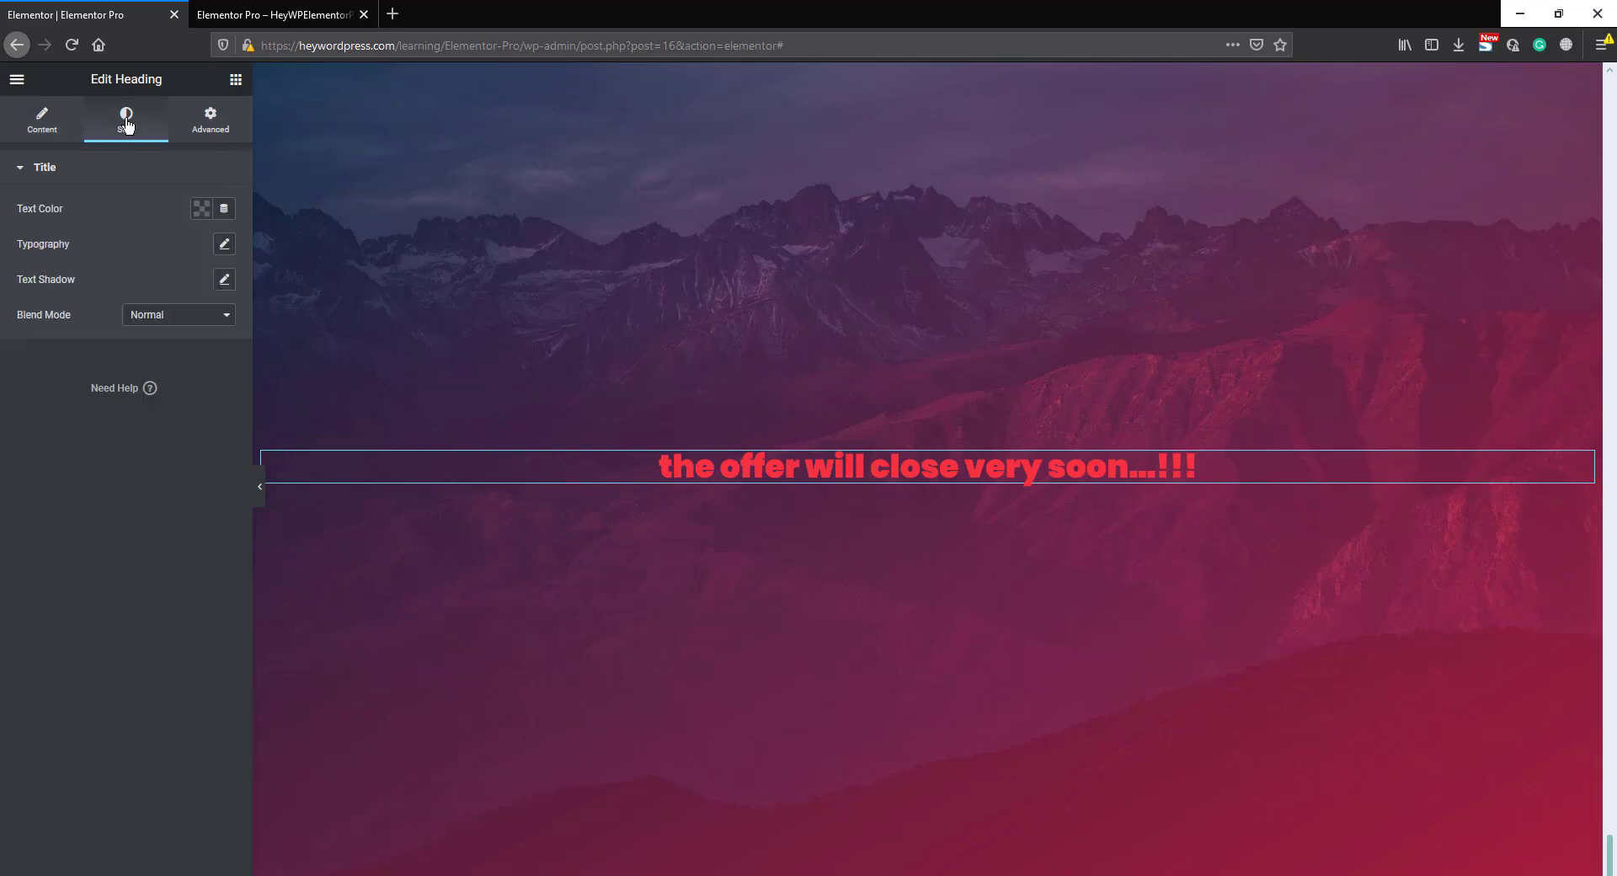
{"action": "left_click", "coordinate": [201, 211]}
{"action": "left_click", "coordinate": [121, 256]}
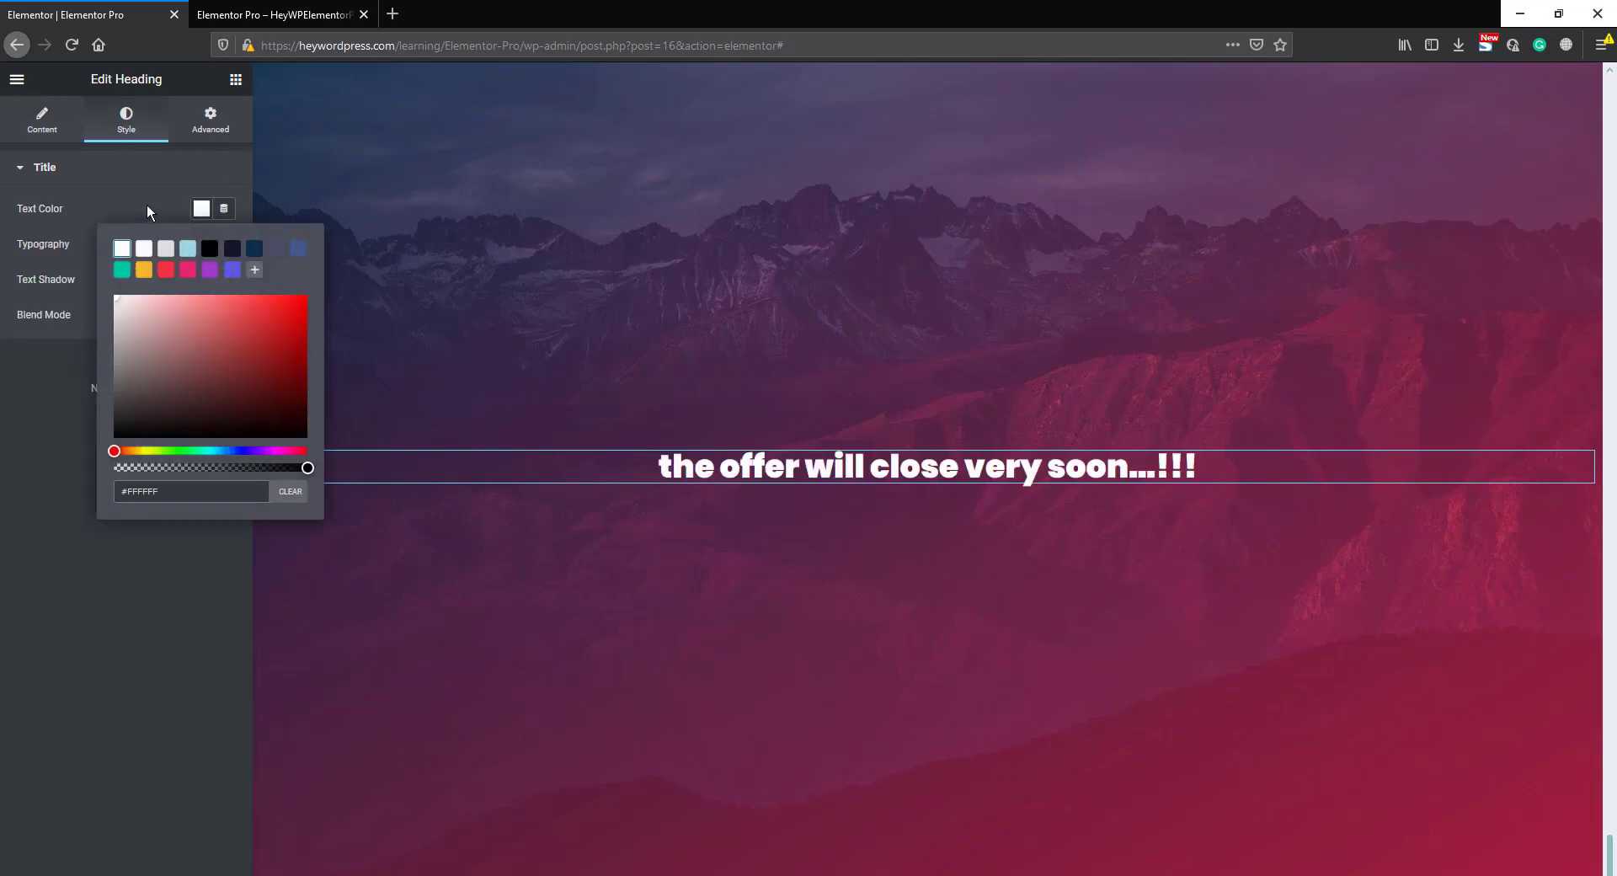
{"action": "left_click", "coordinate": [146, 203]}
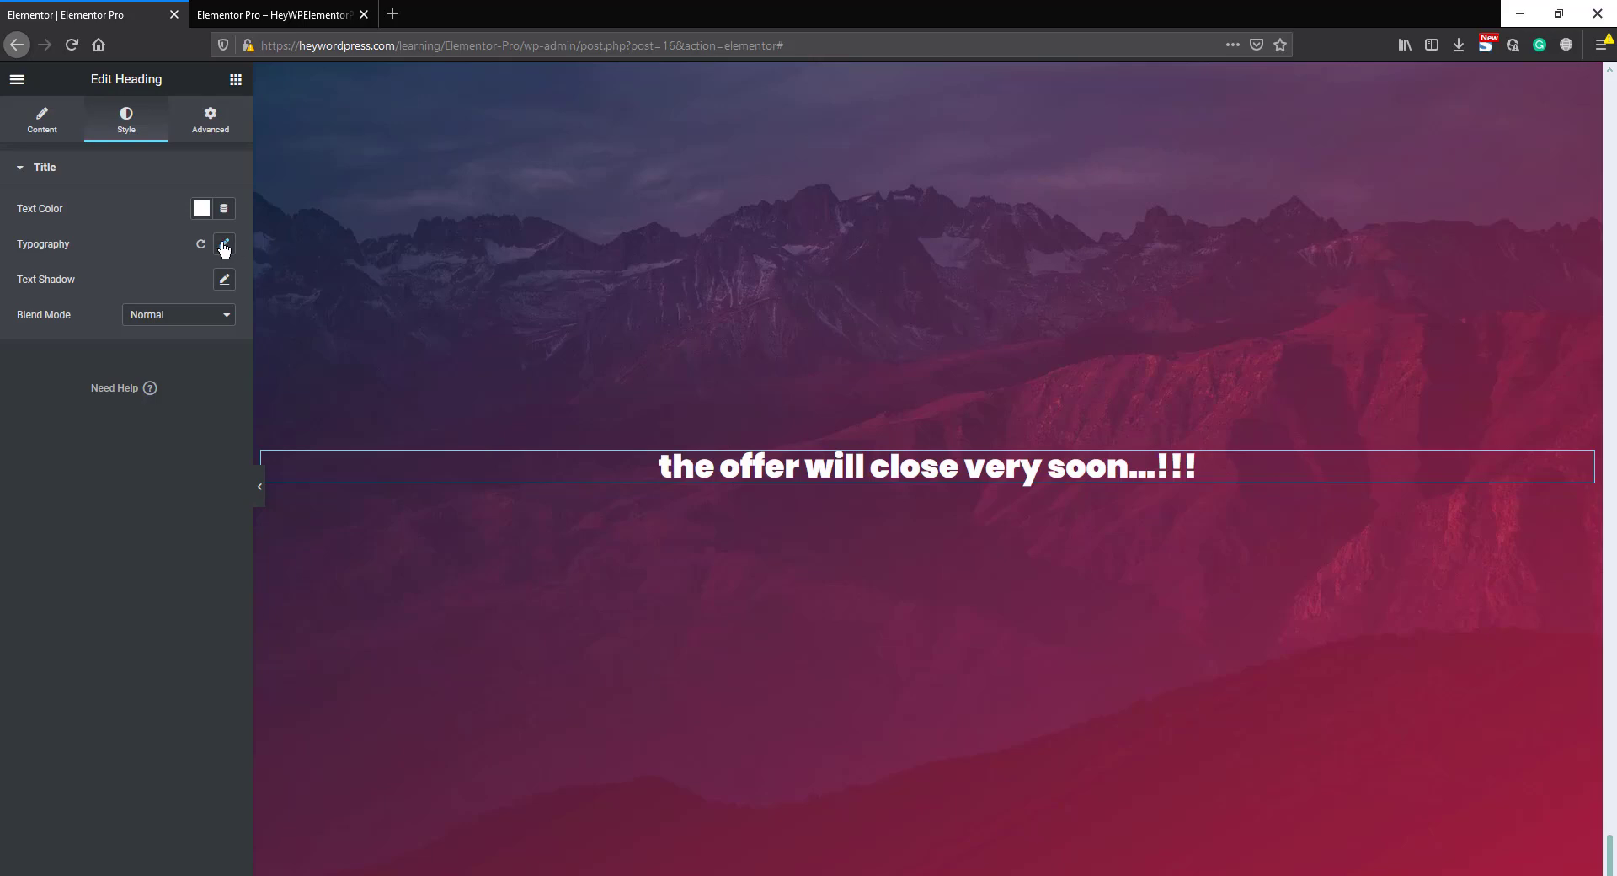
{"action": "left_click", "coordinate": [225, 246]}
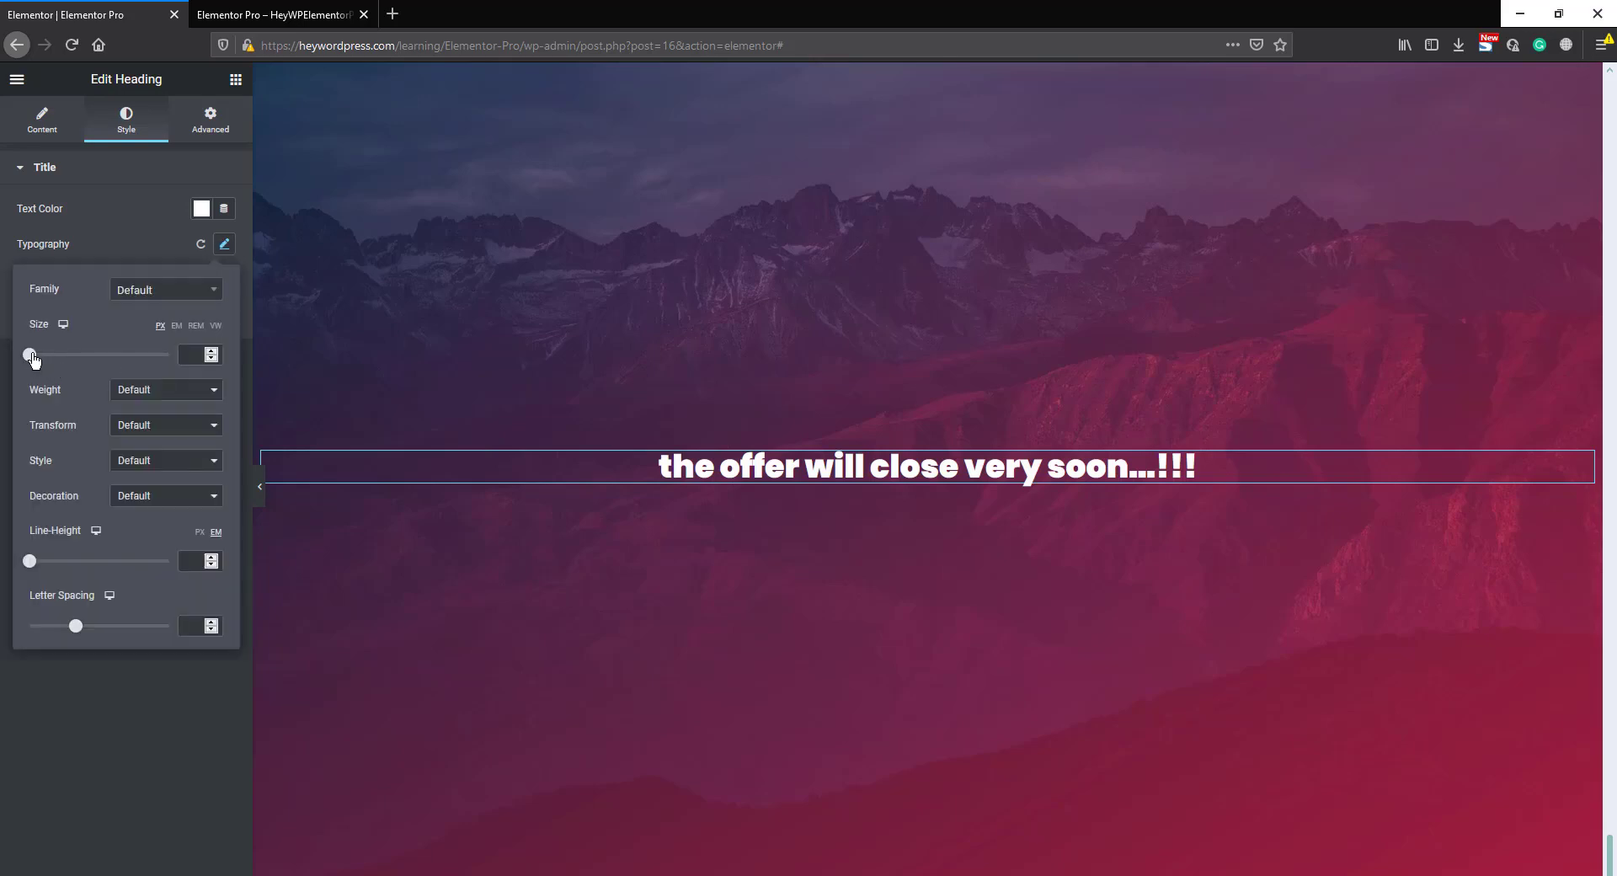
{"action": "left_click_drag", "start_coordinate": [32, 358], "coordinate": [86, 359]}
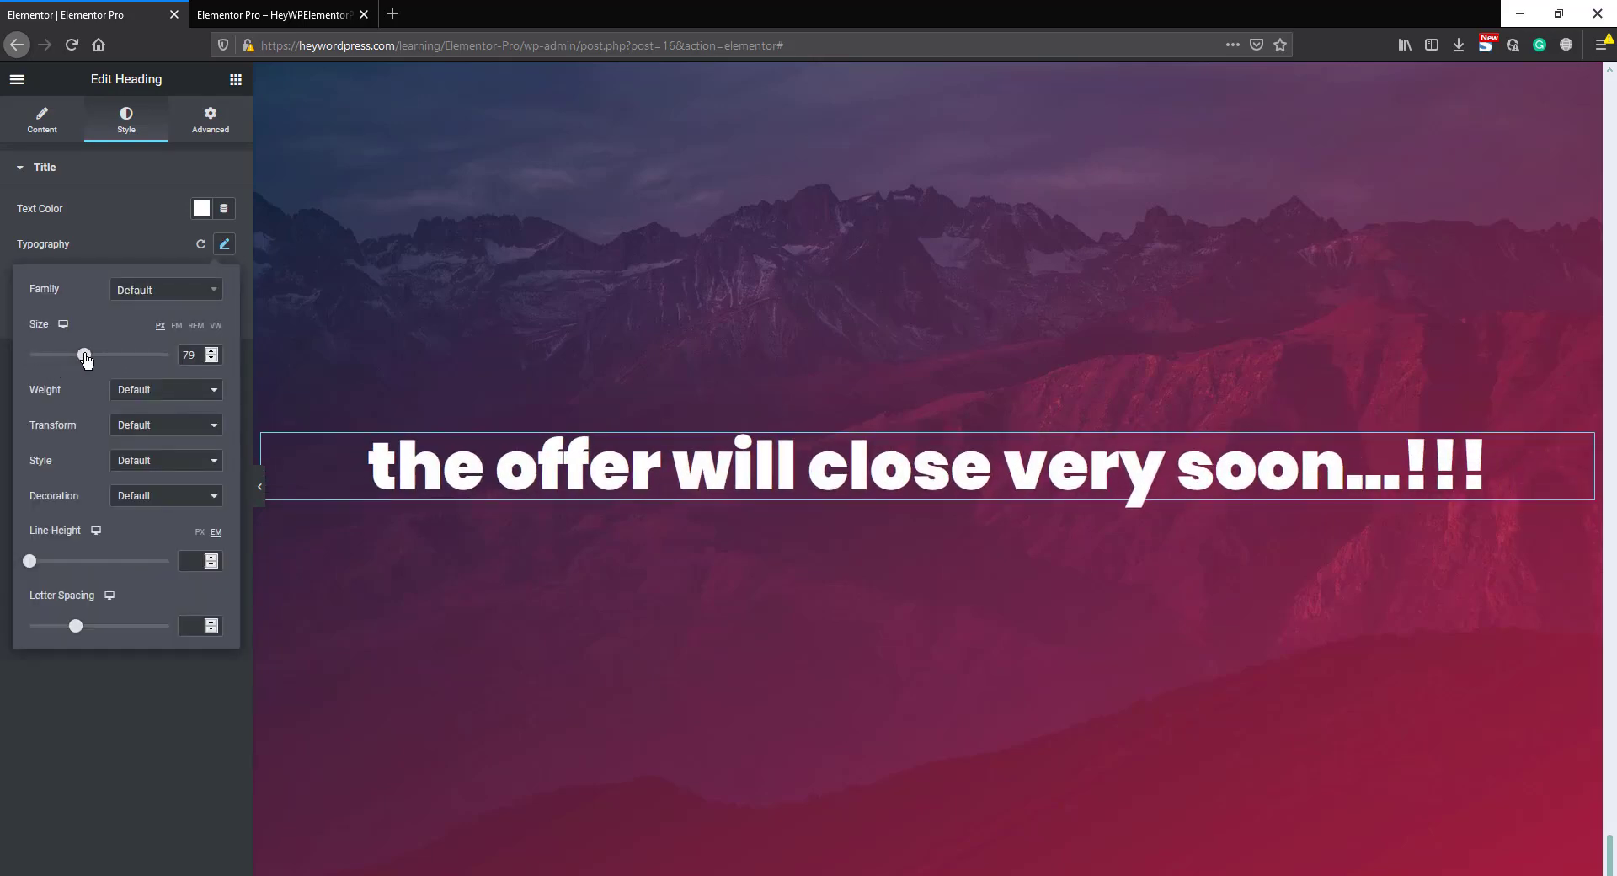
{"action": "left_click", "coordinate": [211, 351]}
Set the heading's font weight to 300 and its text transform to Capitalize
{"action": "left_click", "coordinate": [131, 390]}
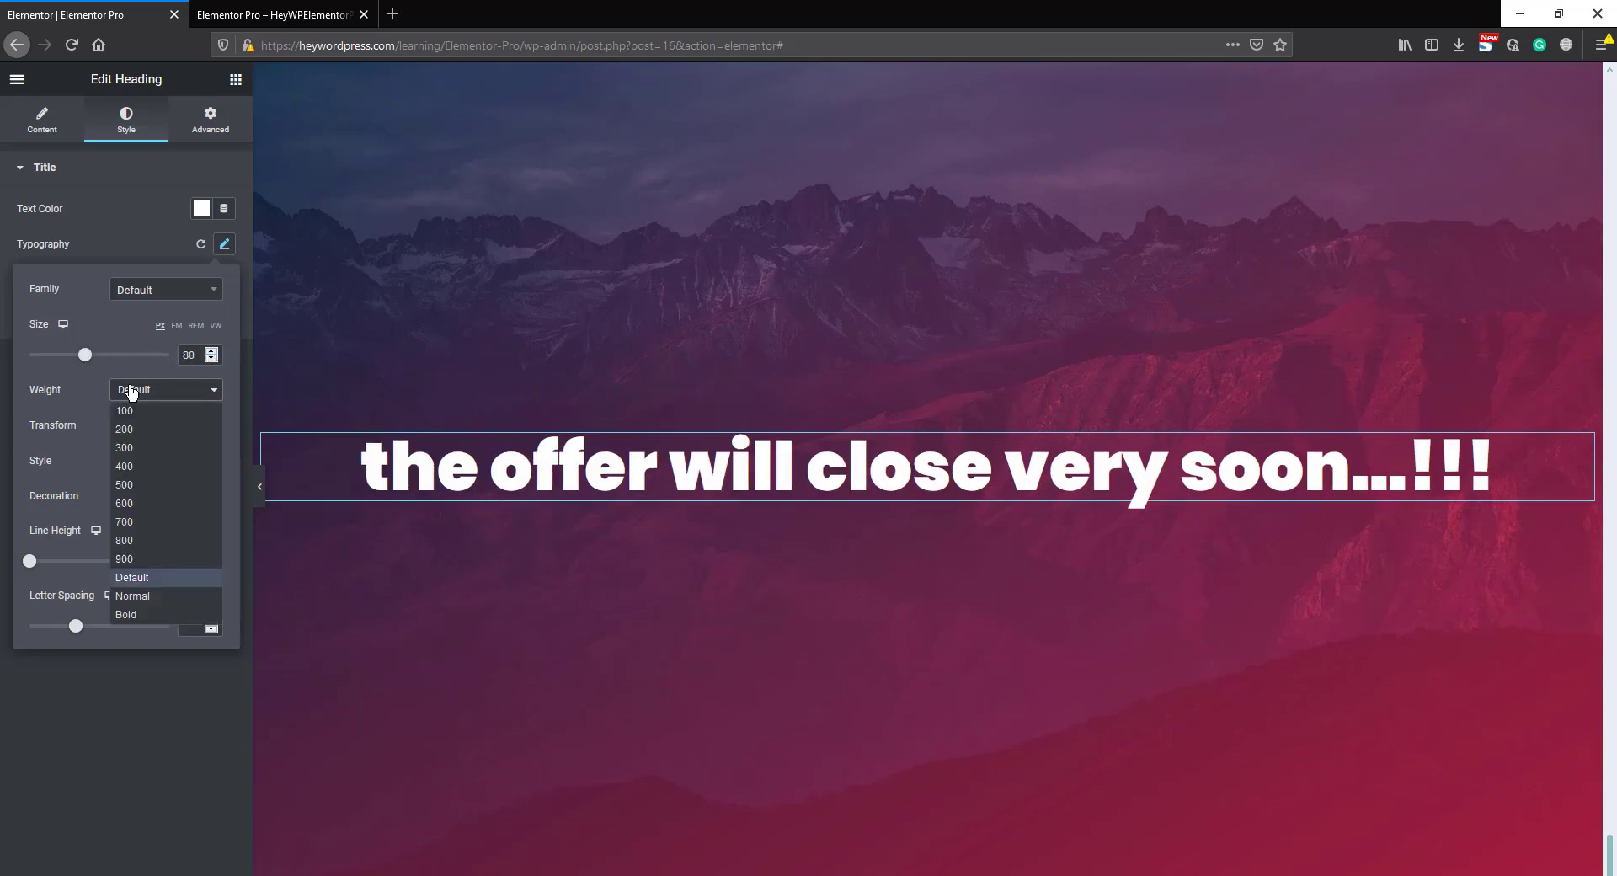
{"action": "left_click", "coordinate": [136, 430]}
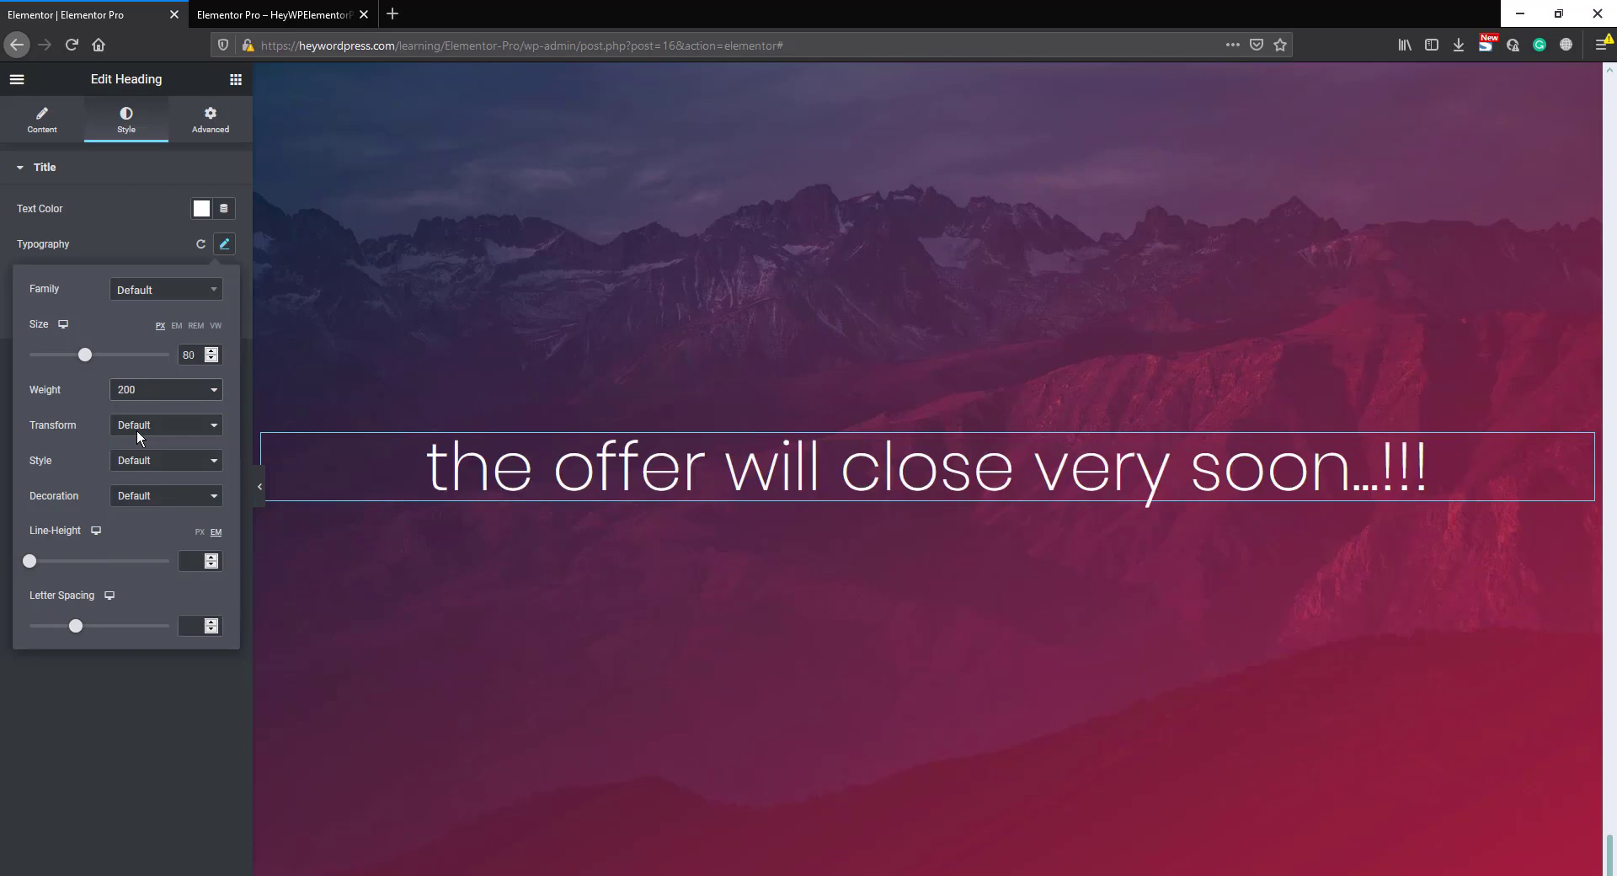
{"action": "left_click", "coordinate": [160, 394]}
{"action": "left_click", "coordinate": [138, 443]}
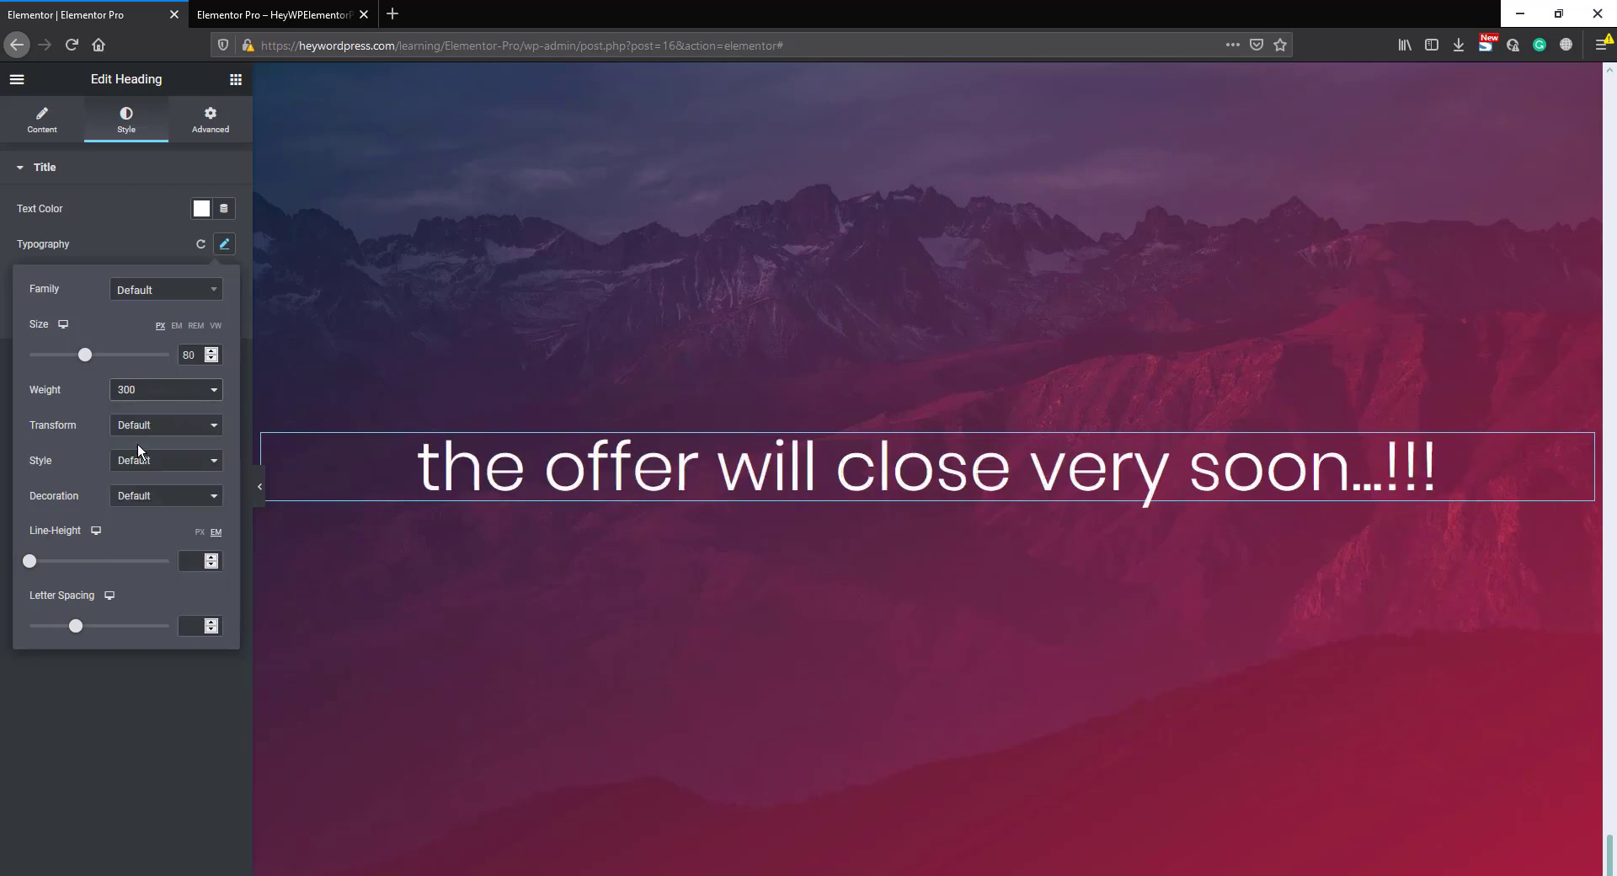
{"action": "left_click", "coordinate": [150, 426]}
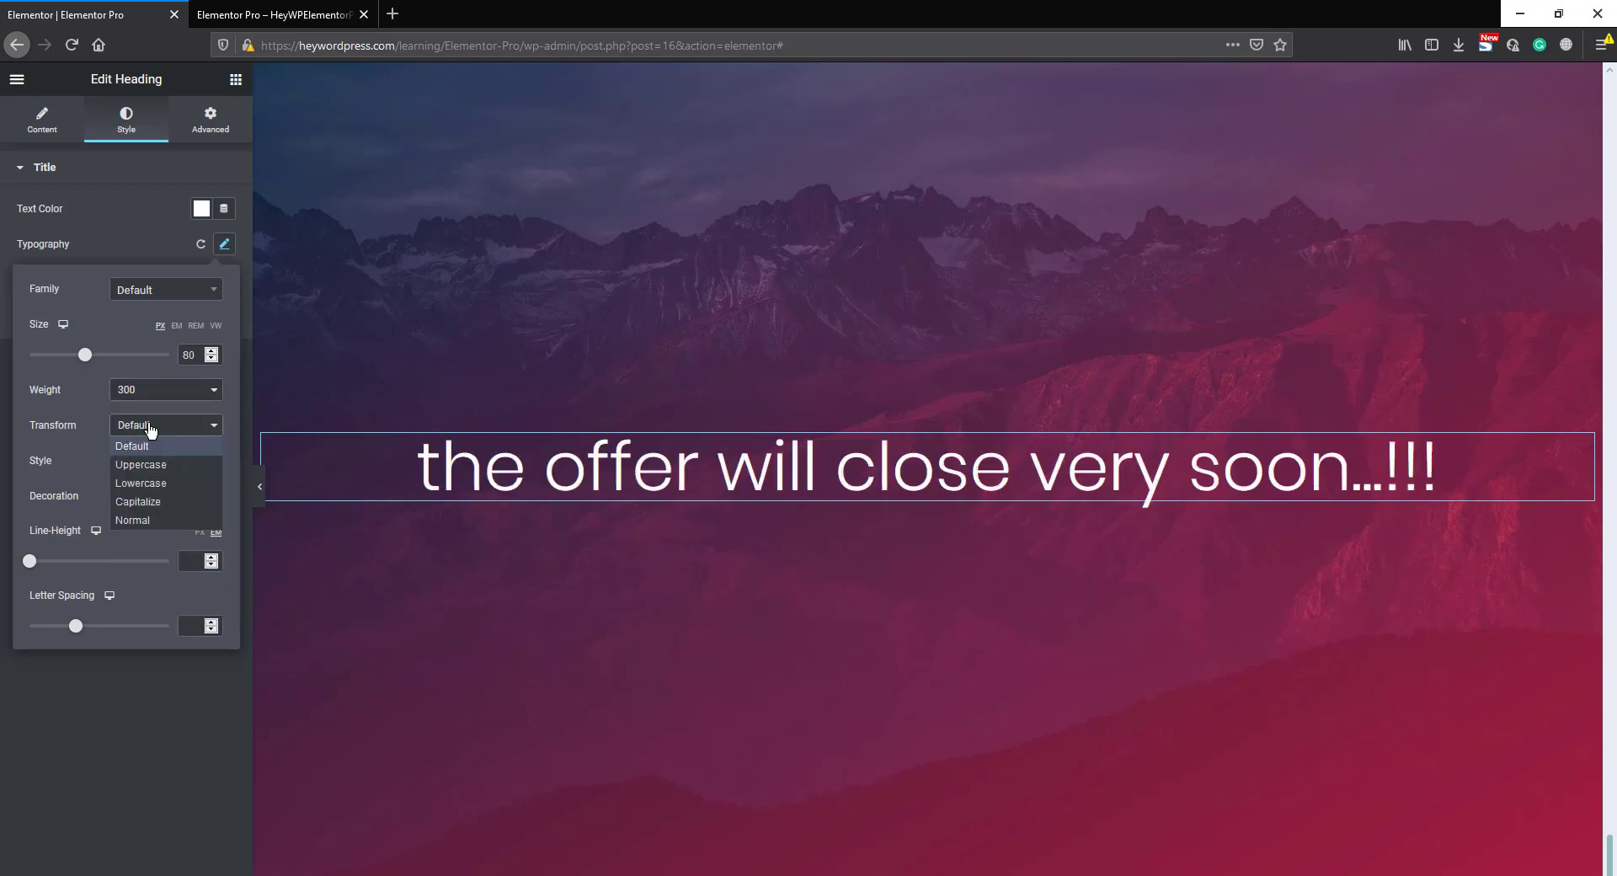
{"action": "left_click", "coordinate": [168, 502]}
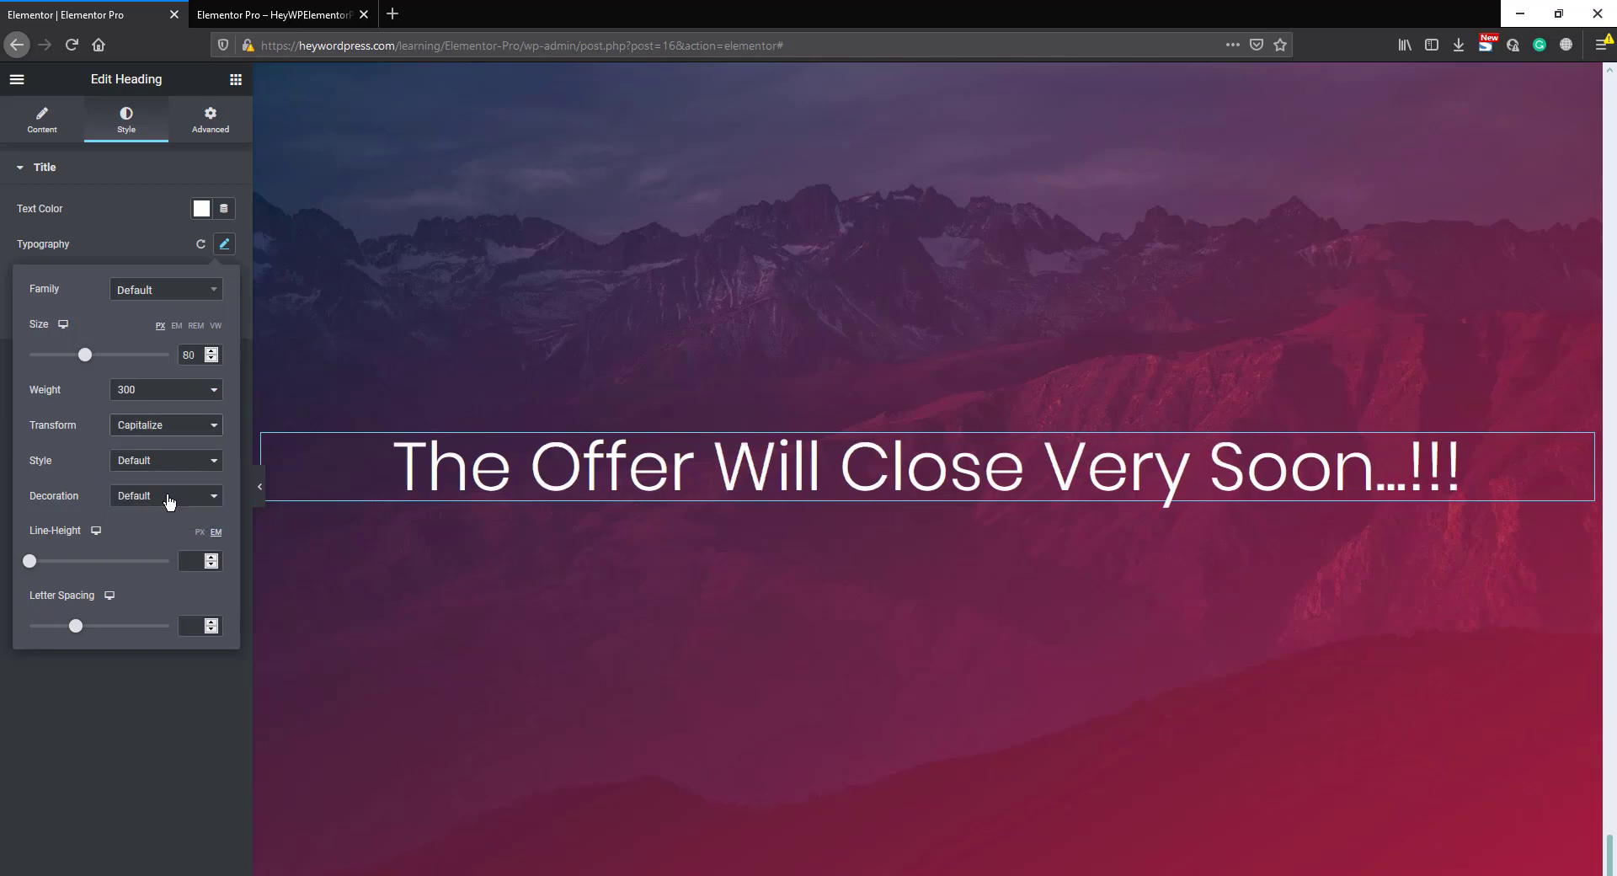
Find the Countdown widget and place it directly below the offer heading
{"action": "left_click", "coordinate": [235, 81]}
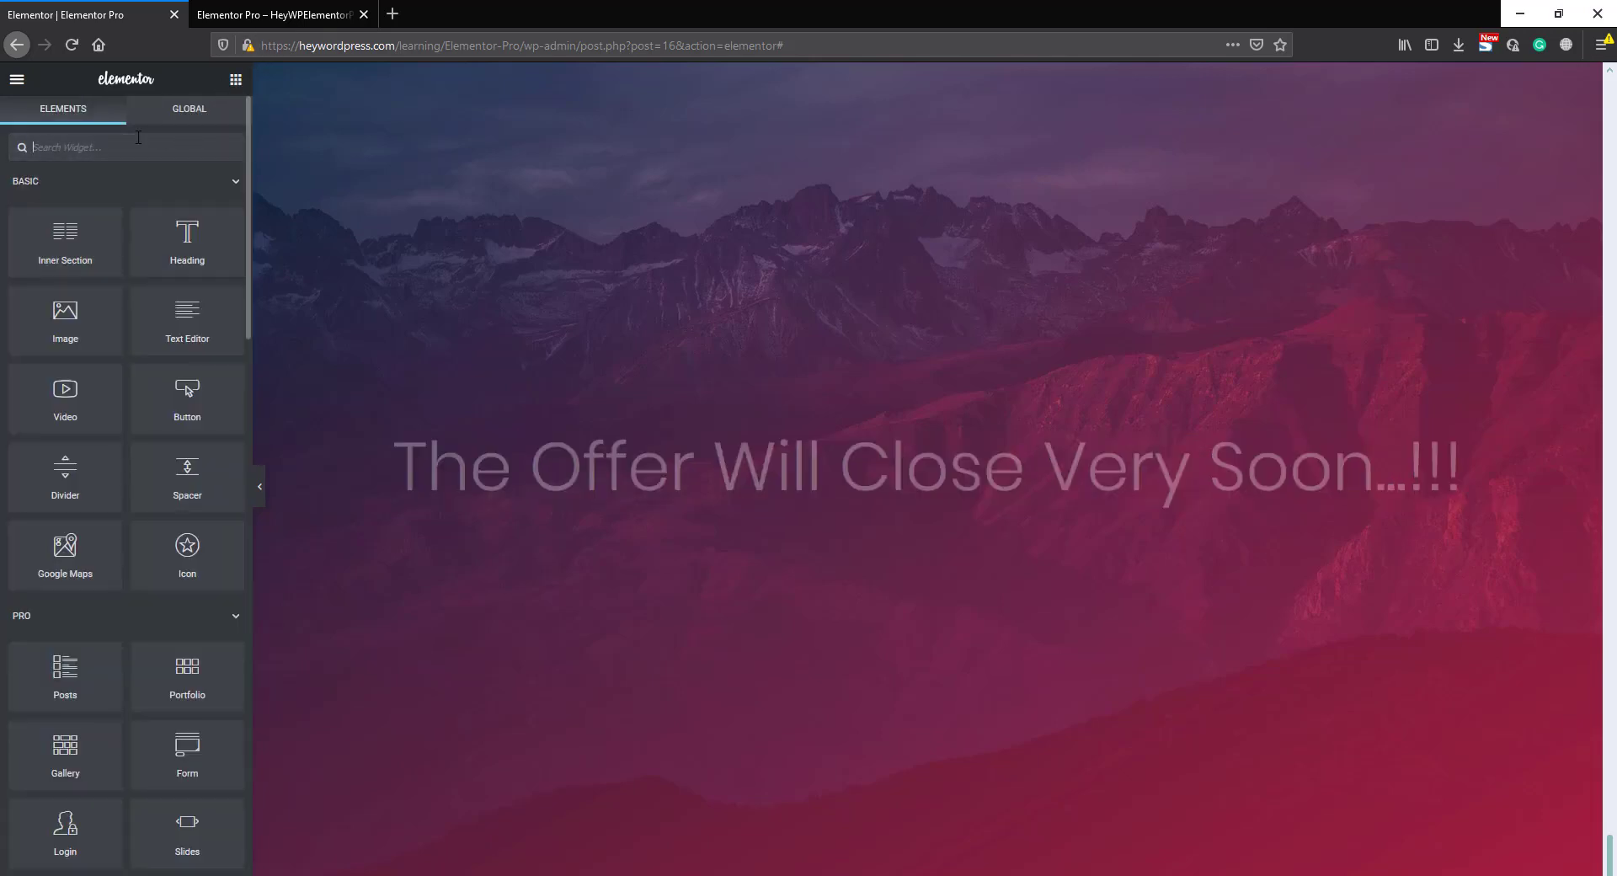
{"action": "type", "text": "coun"}
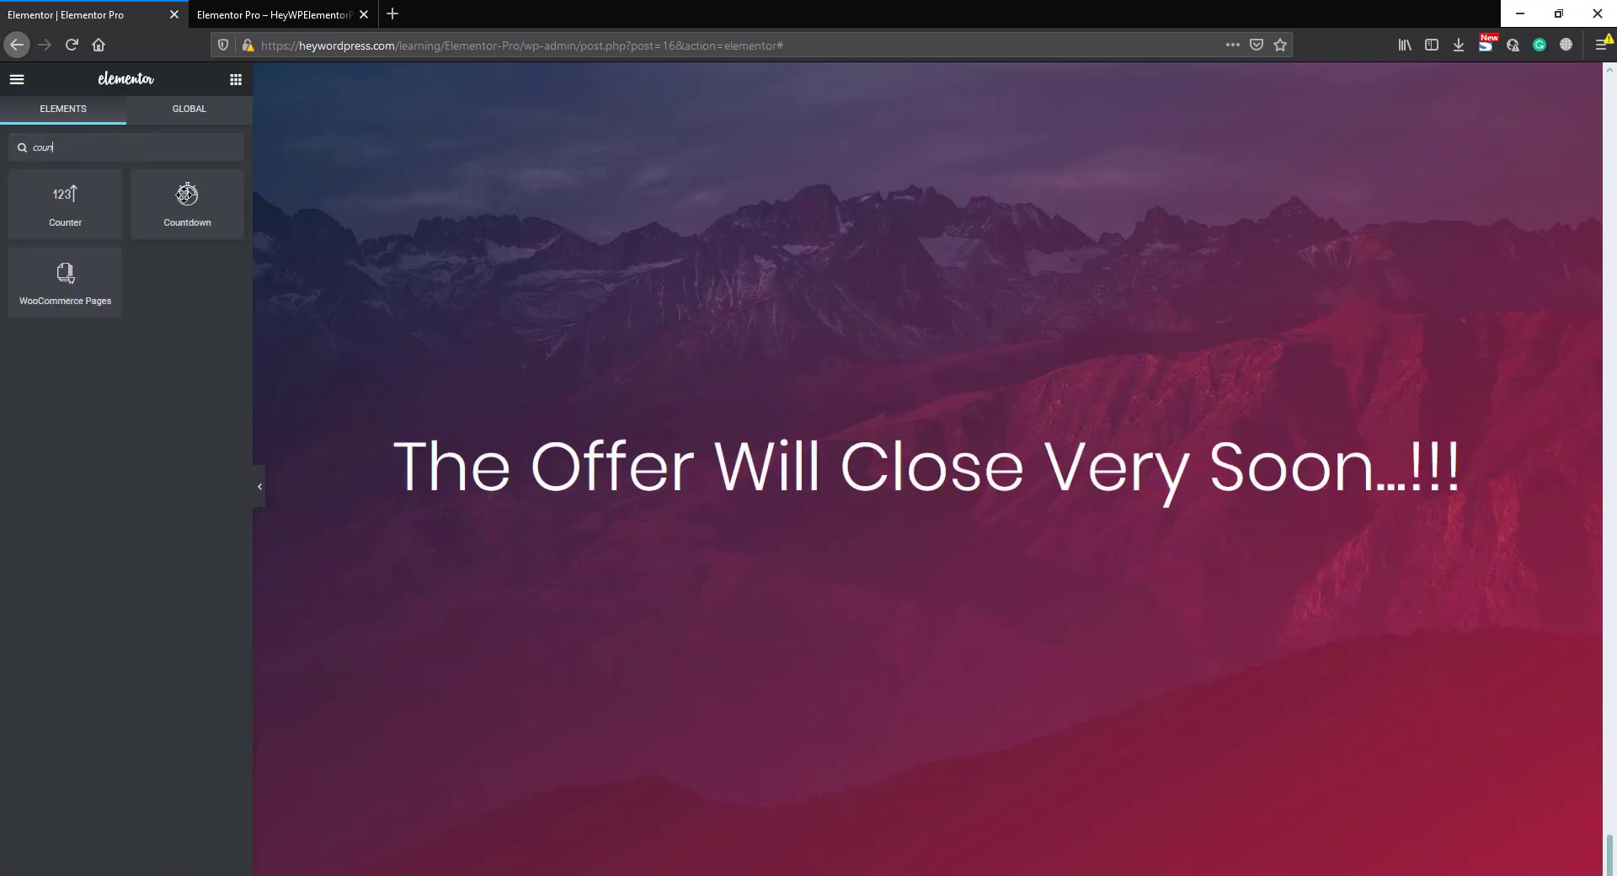
{"action": "left_click_drag", "start_coordinate": [187, 194], "coordinate": [908, 497]}
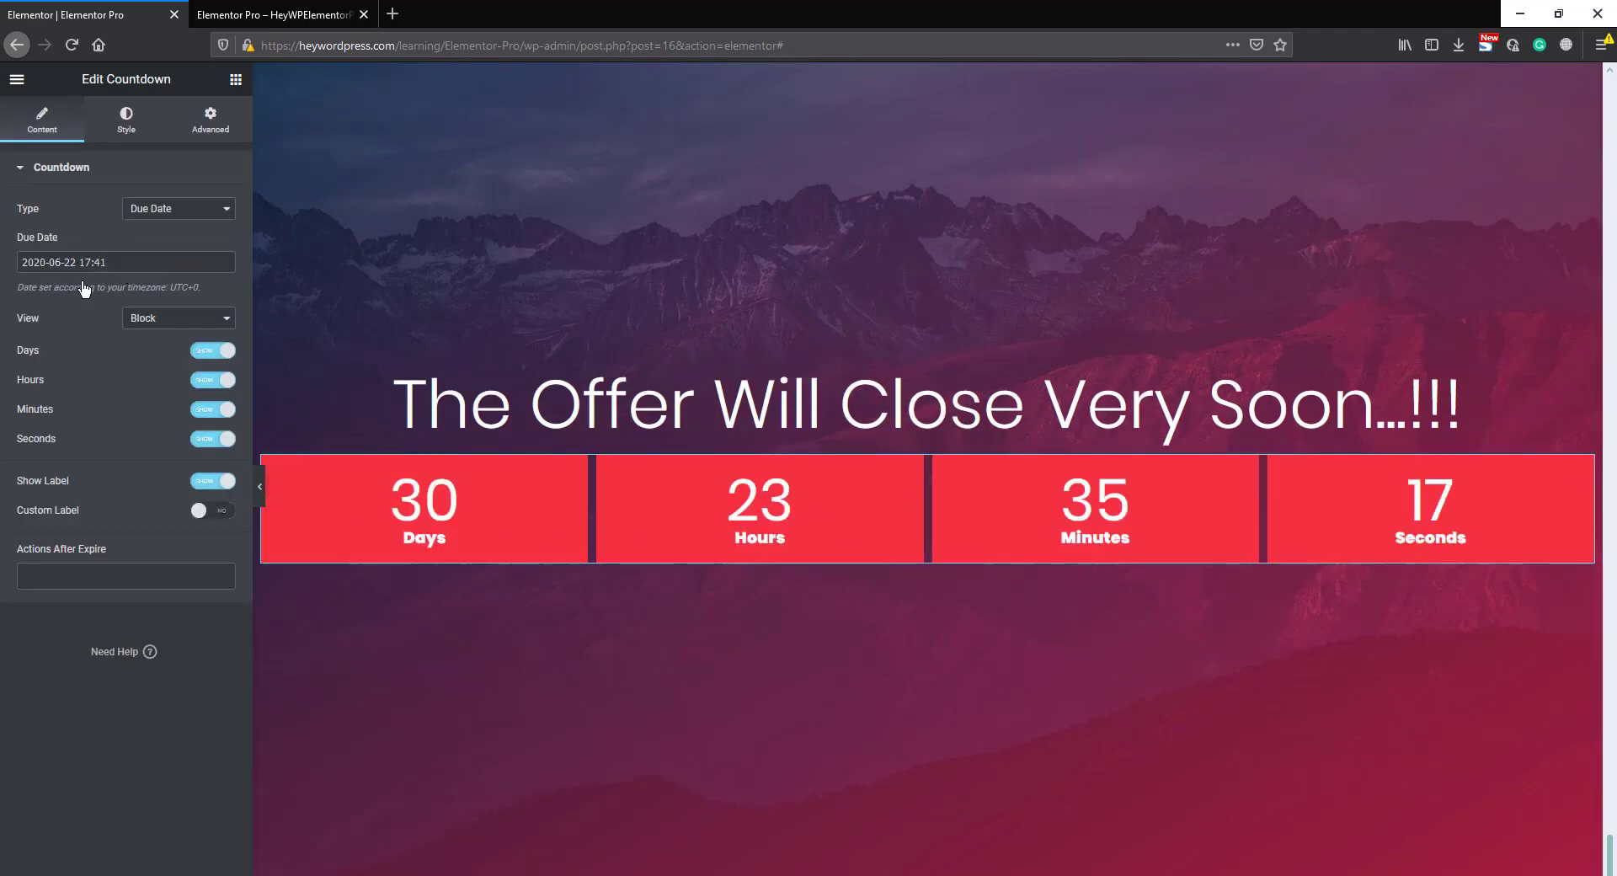
Reduce the countdown's container width to 74% and make its box background fully transparent
{"action": "left_click", "coordinate": [122, 118]}
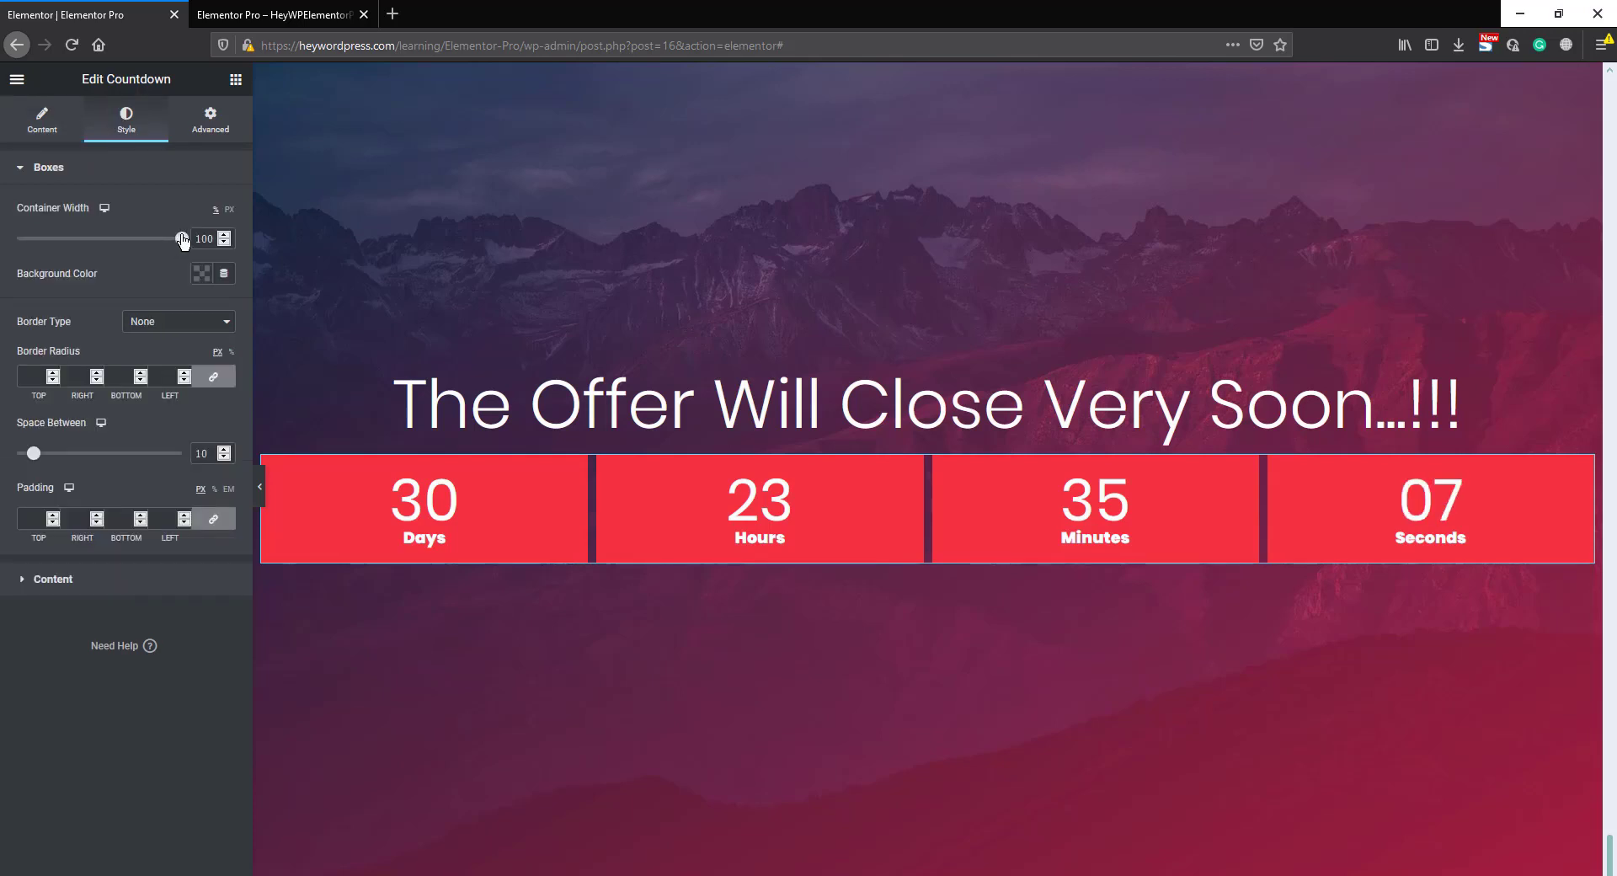
{"action": "left_click_drag", "start_coordinate": [175, 243], "coordinate": [139, 242]}
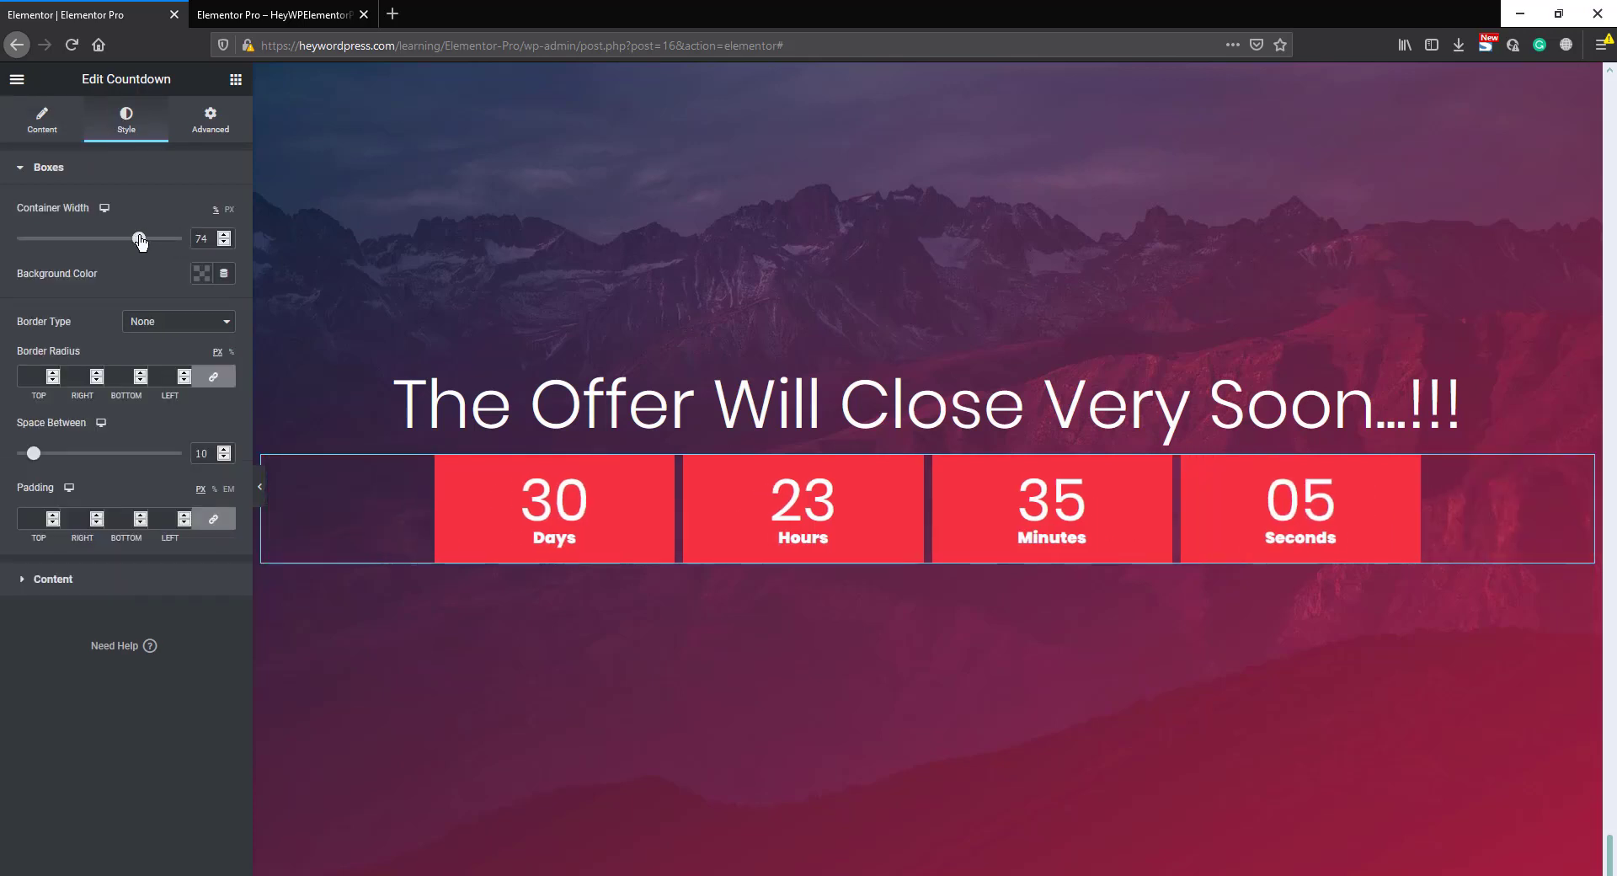
{"action": "left_click", "coordinate": [200, 274]}
{"action": "left_click_drag", "start_coordinate": [308, 533], "coordinate": [114, 533]}
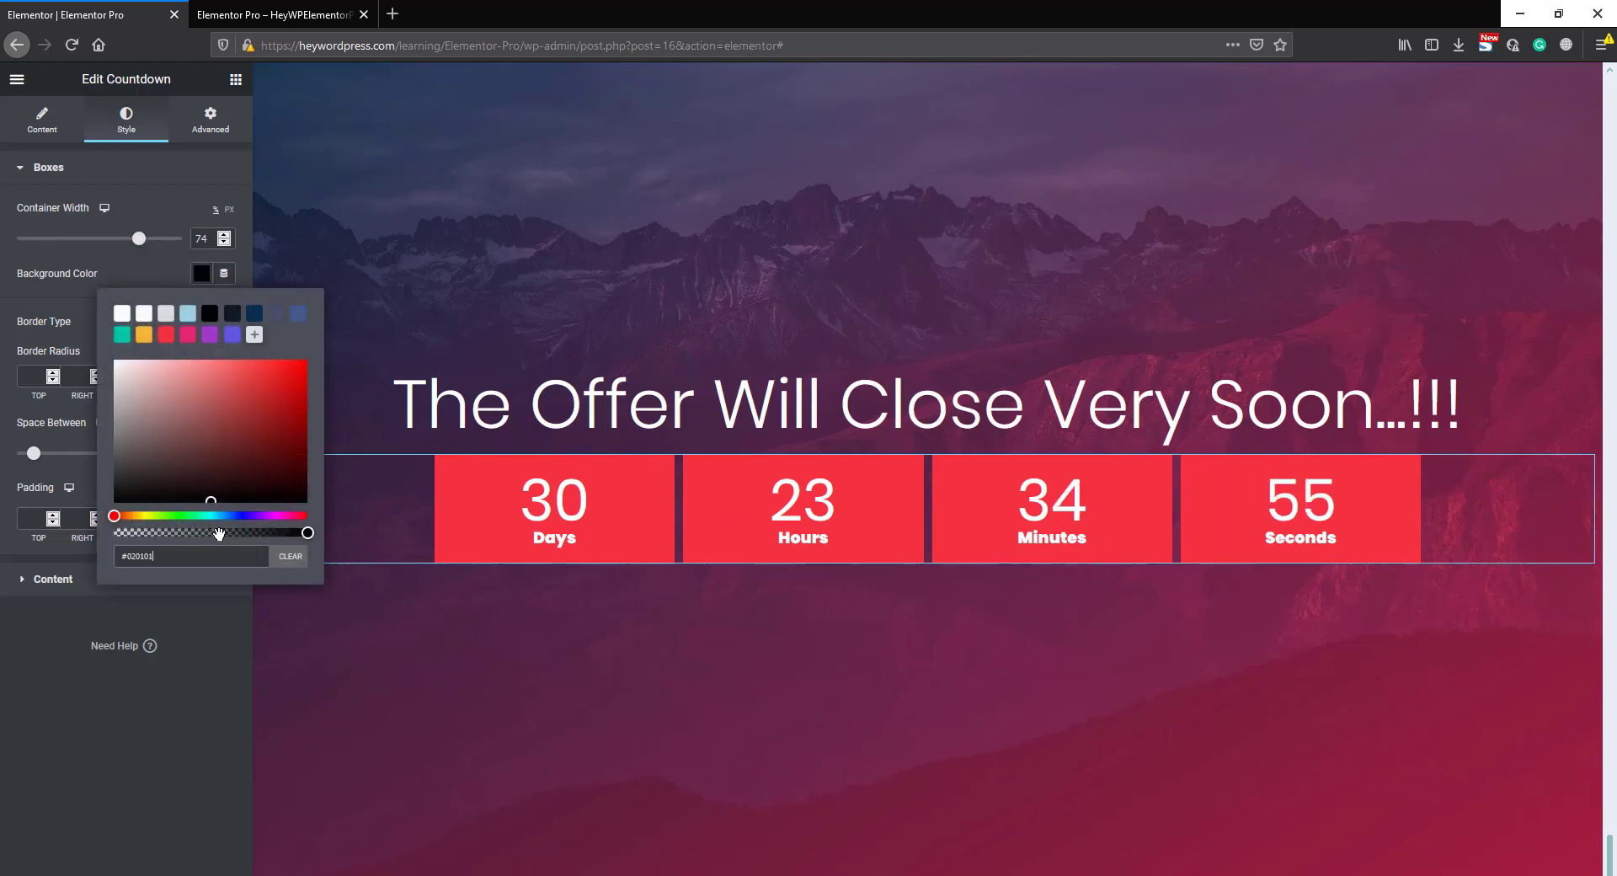
{"action": "left_click", "coordinate": [158, 260]}
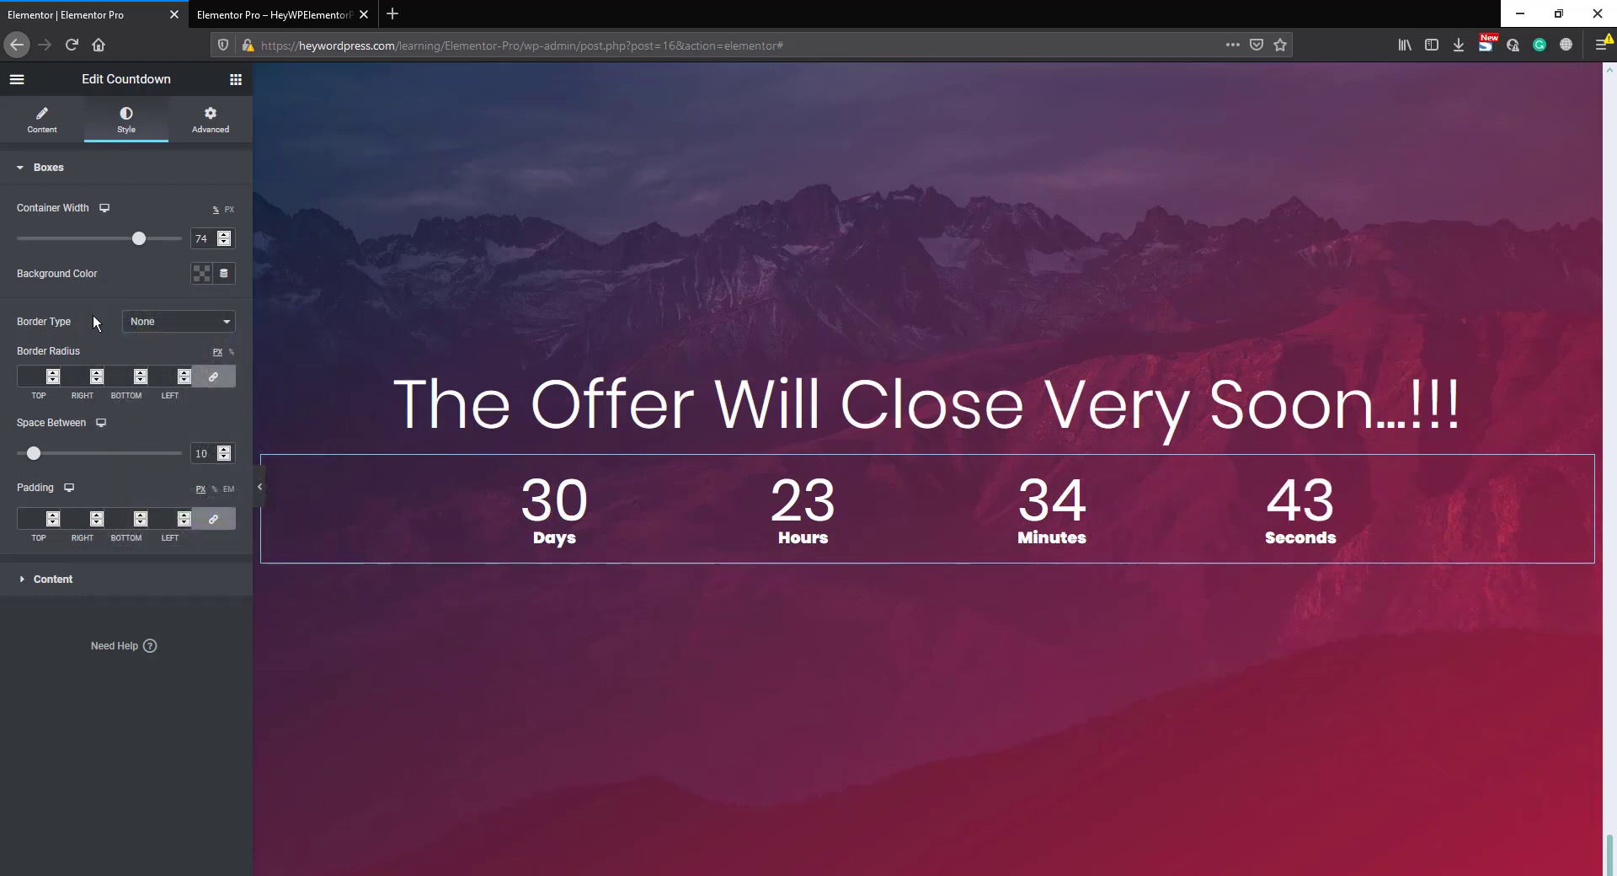
Set the countdown digits' font size to 200 px and their font weight to 100
{"action": "left_click", "coordinate": [131, 581]}
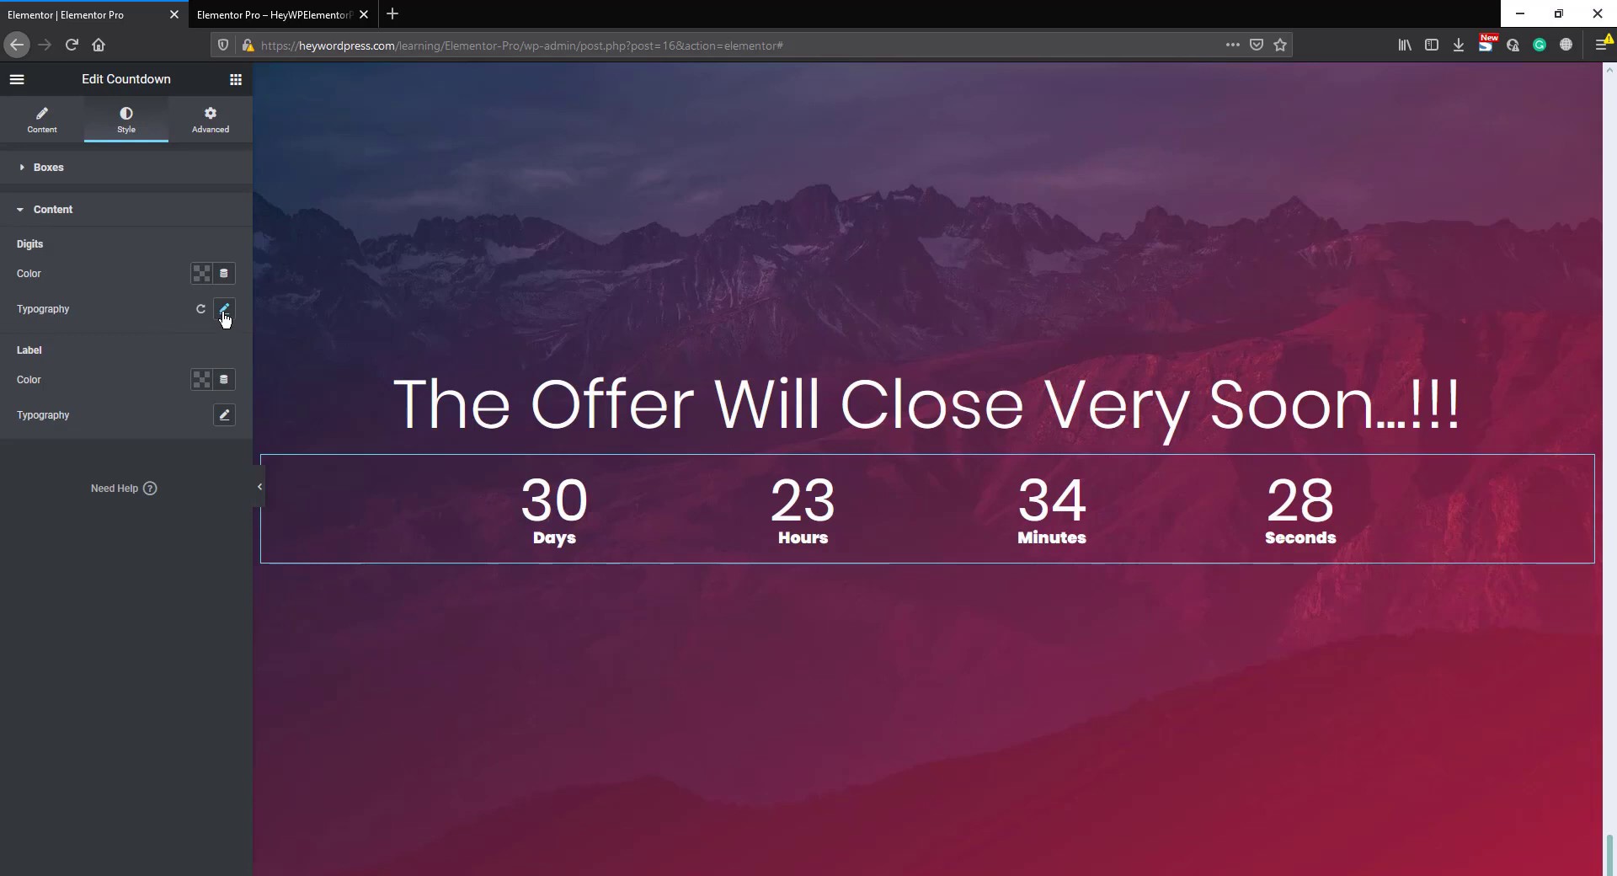
{"action": "left_click", "coordinate": [224, 310]}
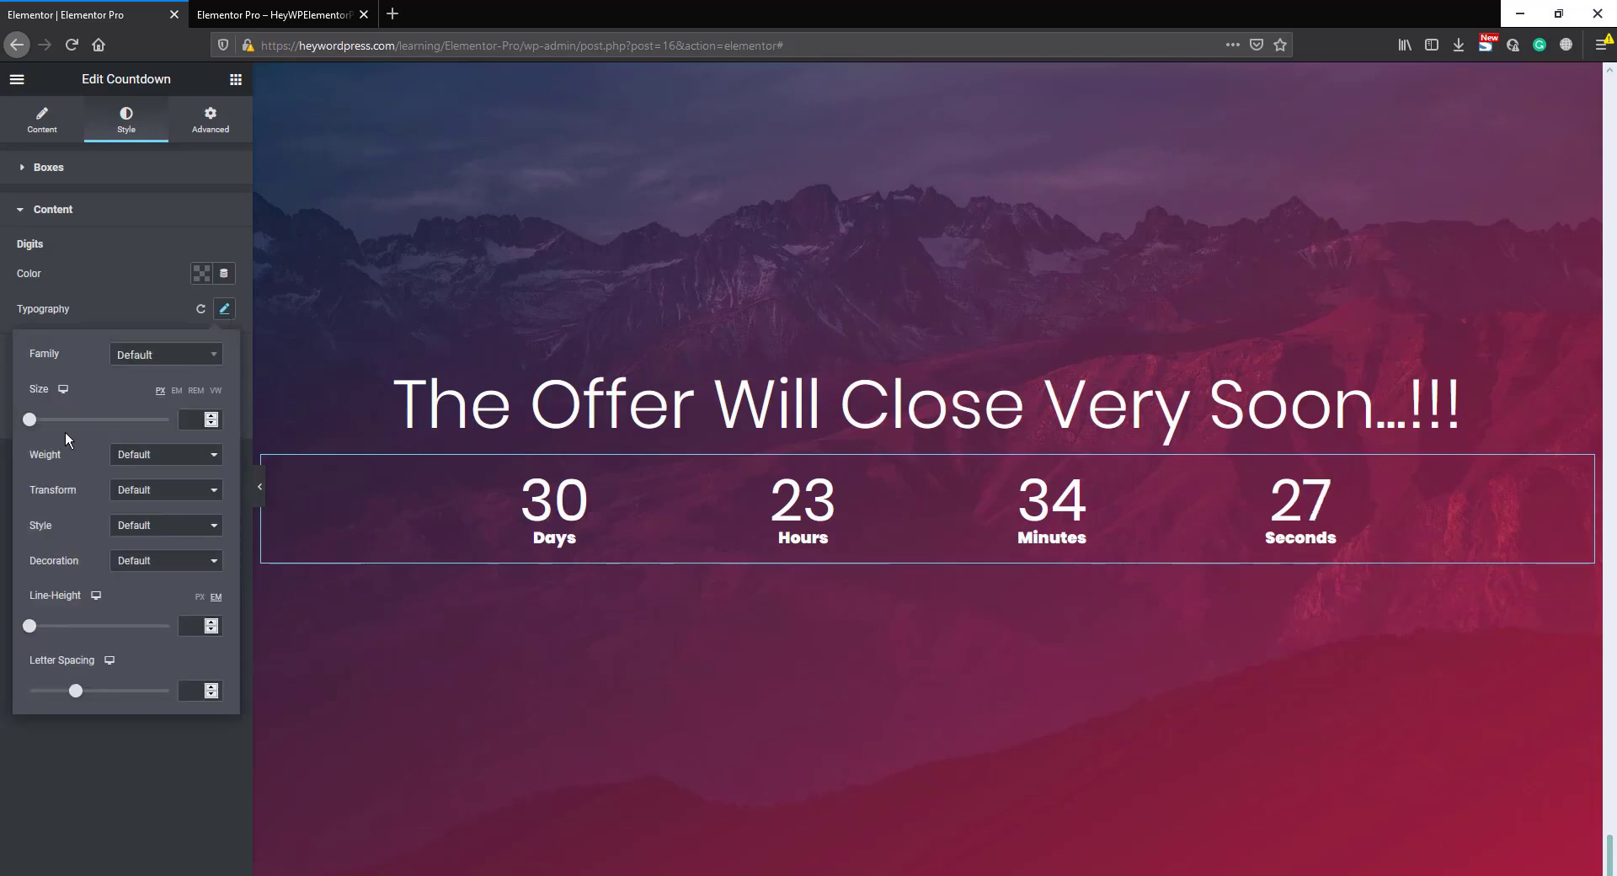
{"action": "left_click_drag", "start_coordinate": [32, 421], "coordinate": [301, 414]}
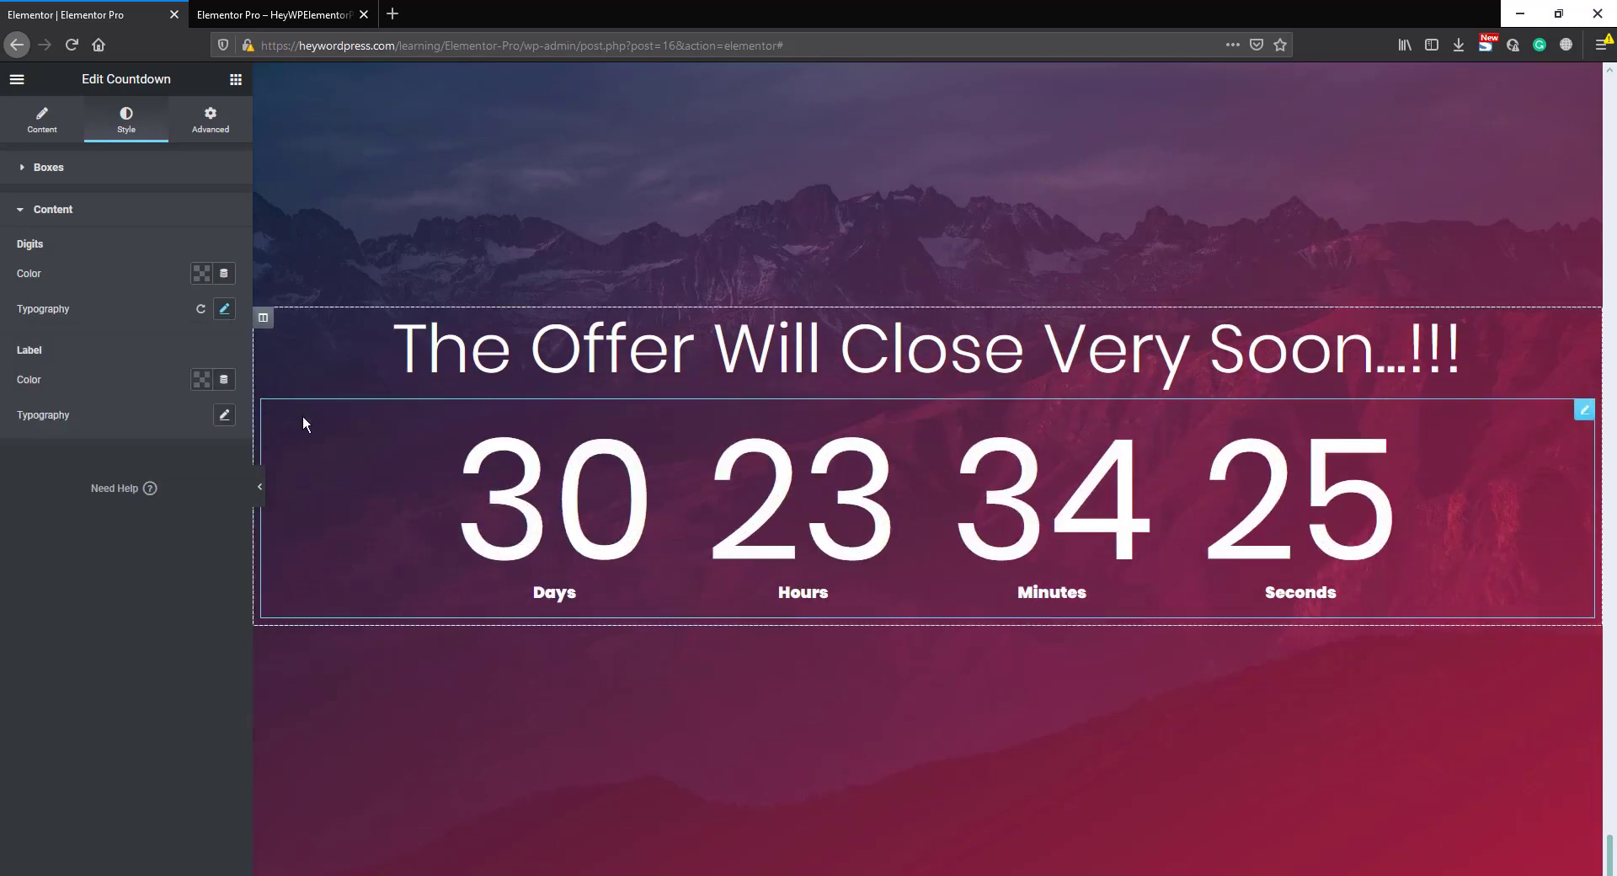
{"action": "left_click", "coordinate": [224, 310]}
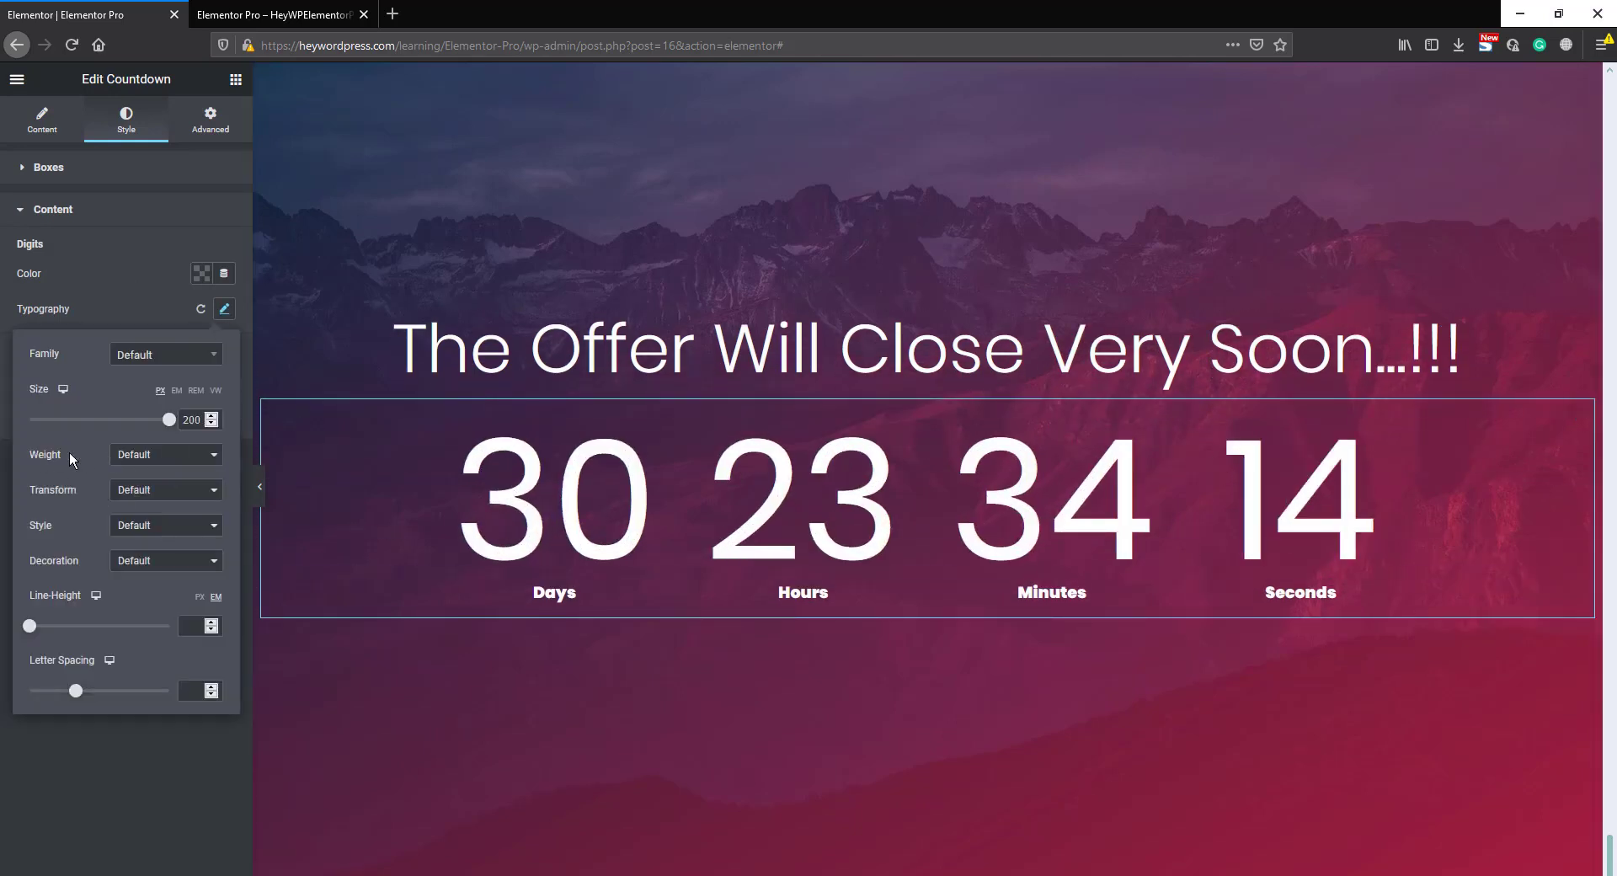
{"action": "left_click", "coordinate": [149, 459]}
{"action": "left_click", "coordinate": [145, 470]}
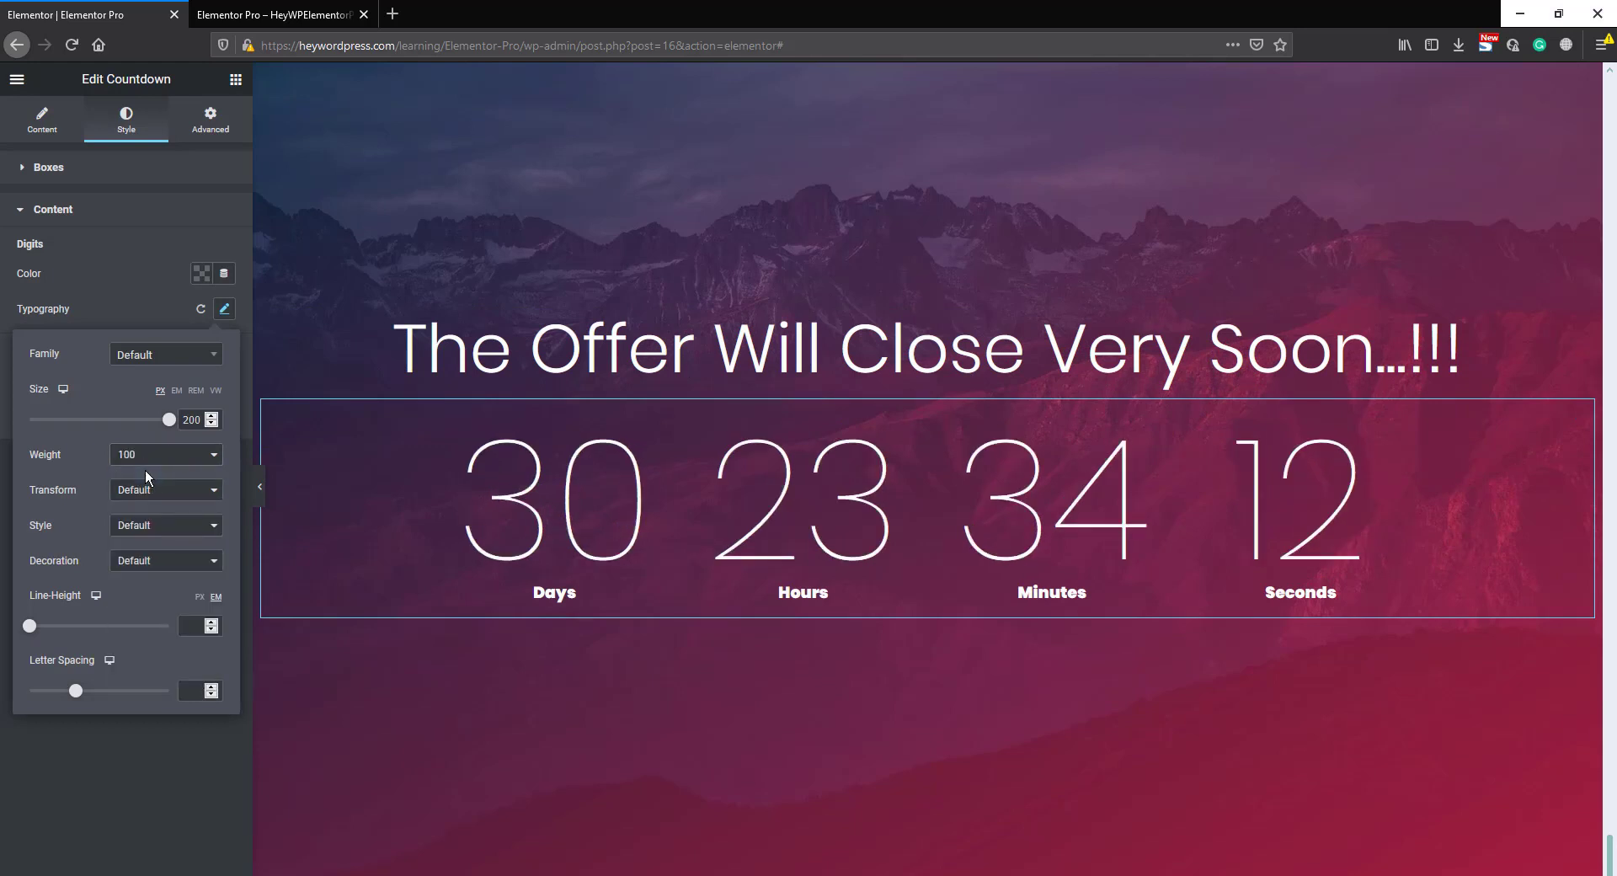
{"action": "left_click", "coordinate": [155, 300]}
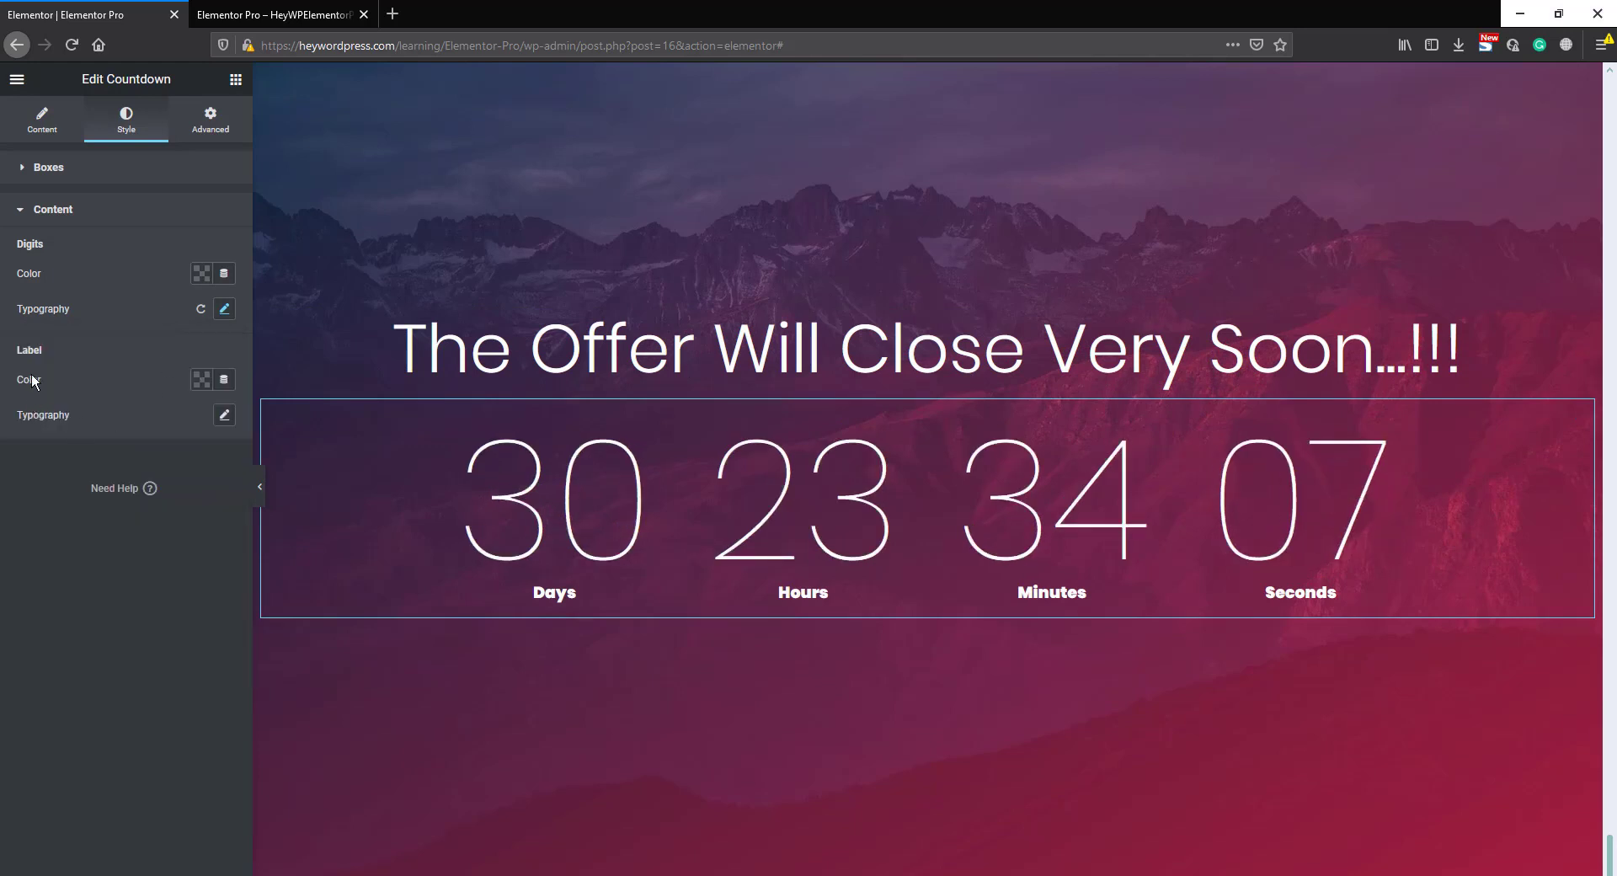
Set the countdown labels' font size to 22 px and their font weight to 600
{"action": "left_click", "coordinate": [224, 416]}
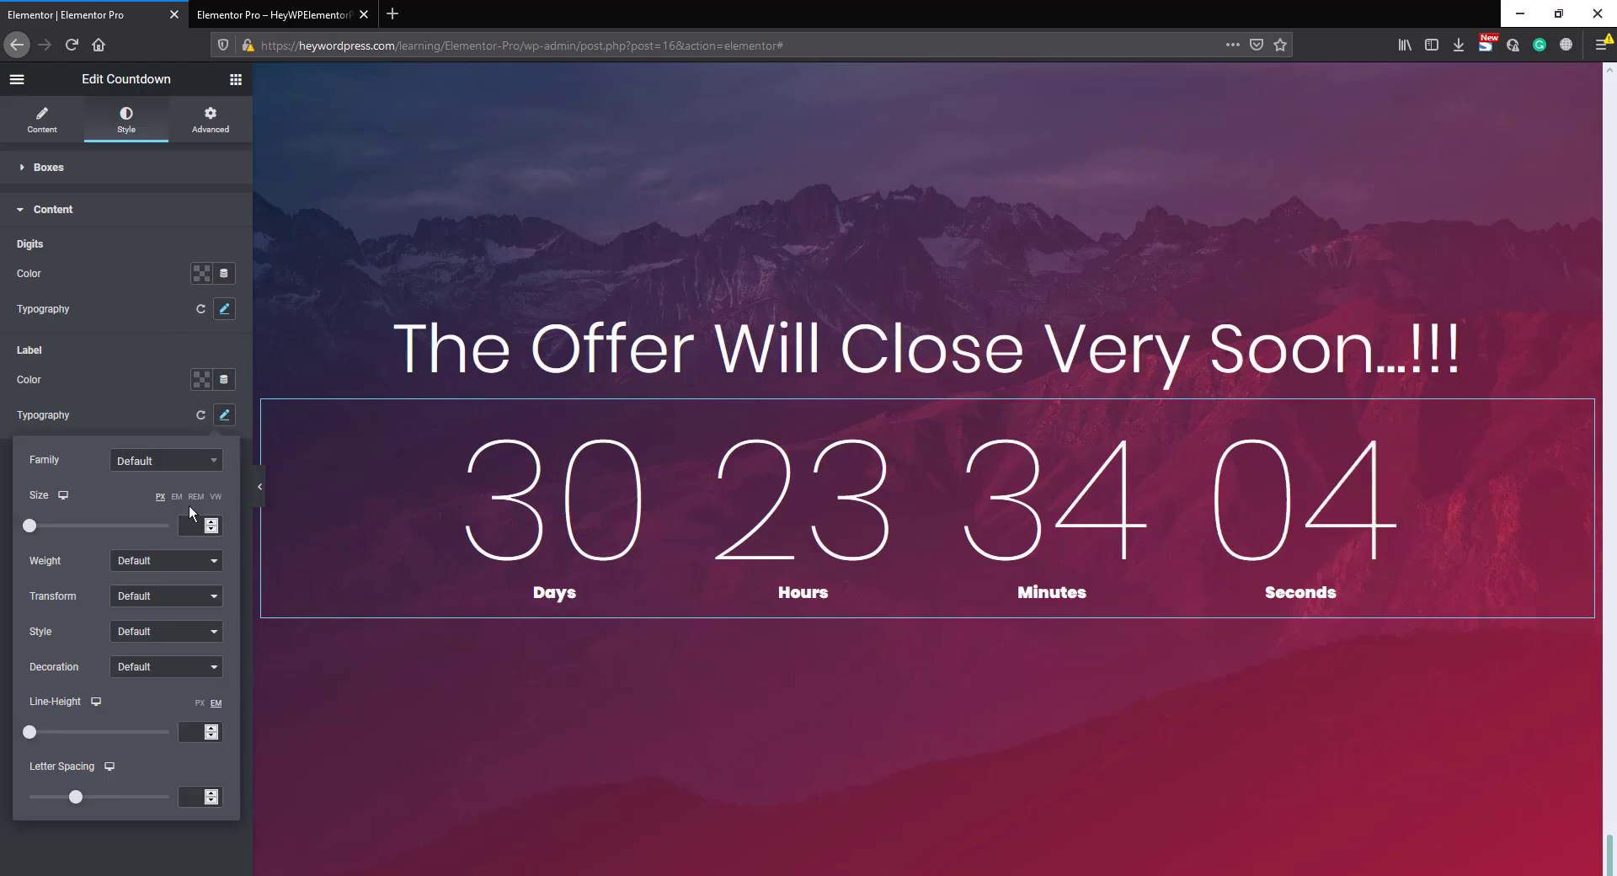
{"action": "type", "text": "22"}
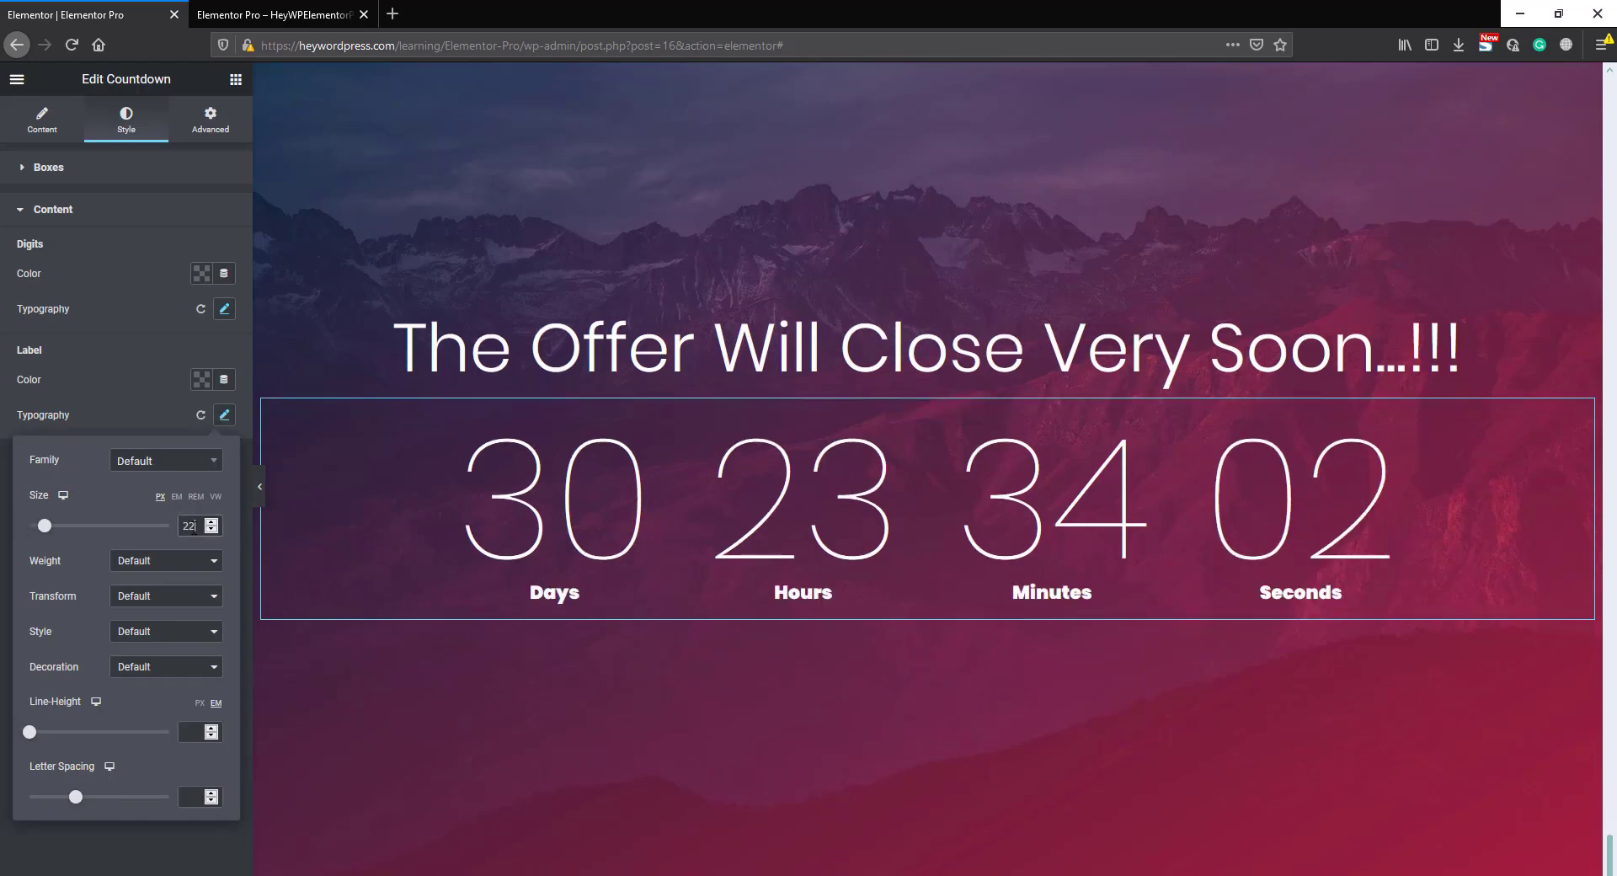
{"action": "left_click", "coordinate": [133, 560]}
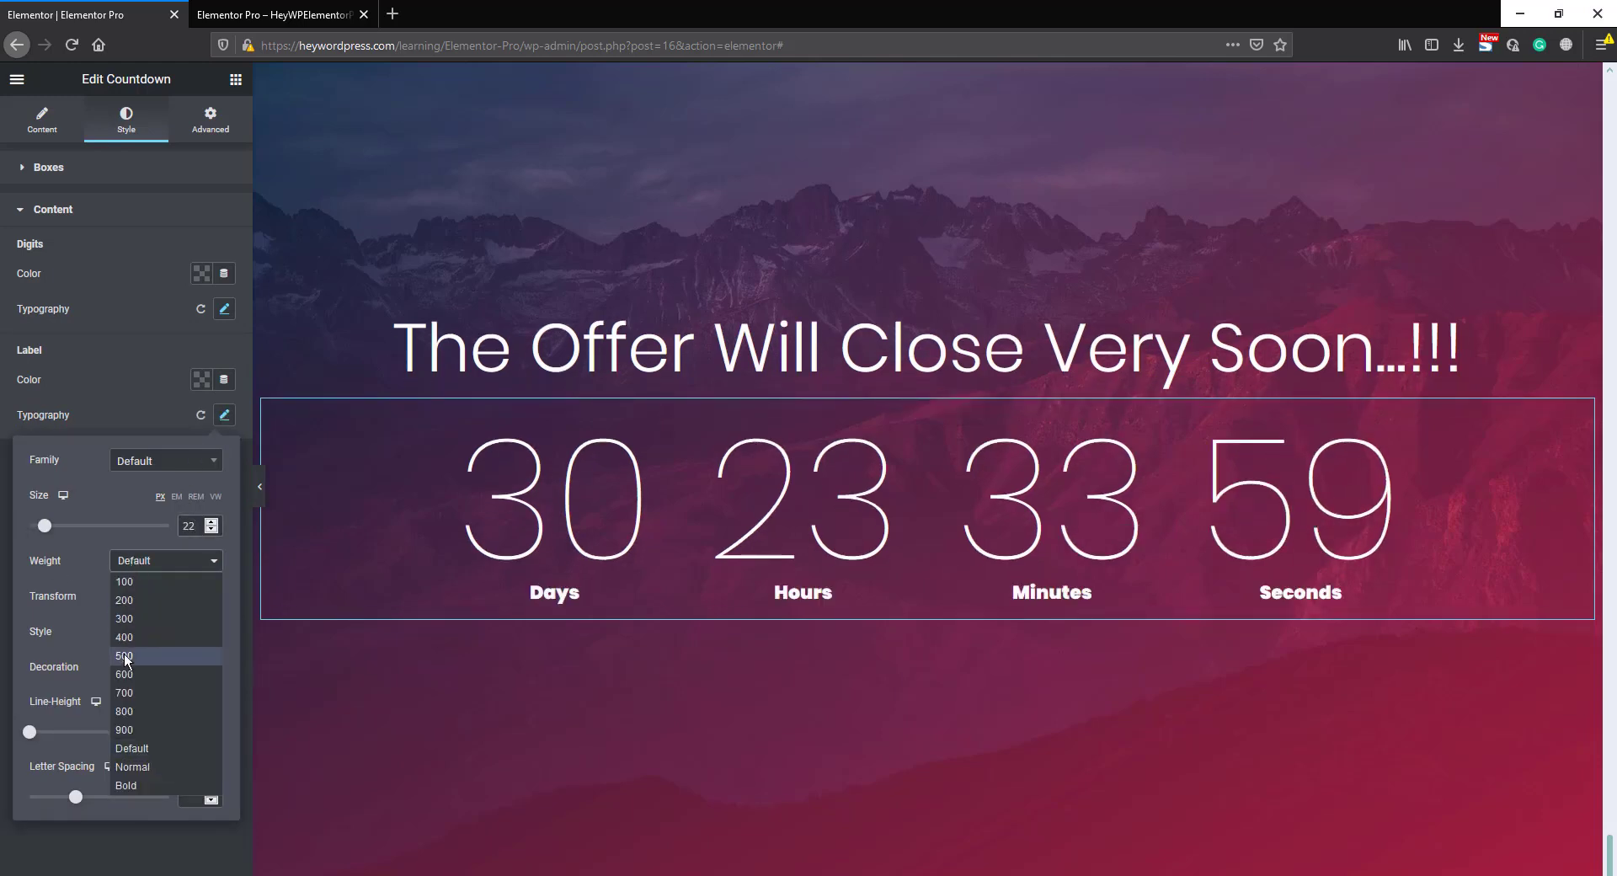
{"action": "left_click", "coordinate": [143, 674]}
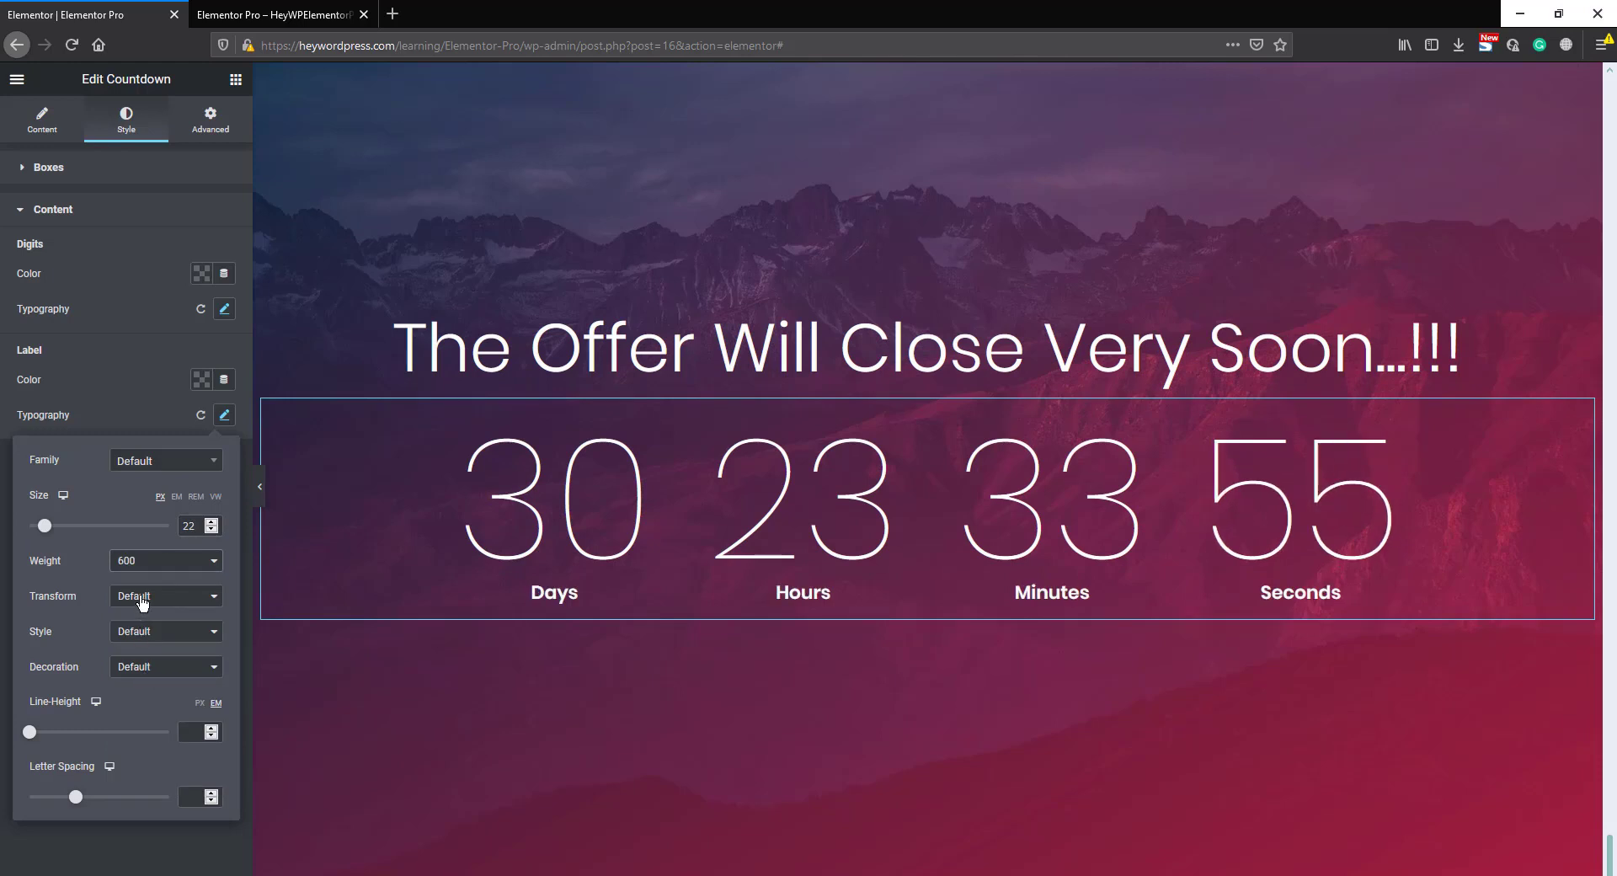
Make the countdown labels uppercase and increase their letter spacing to 10 px
{"action": "left_click", "coordinate": [140, 598]}
{"action": "left_click", "coordinate": [137, 637]}
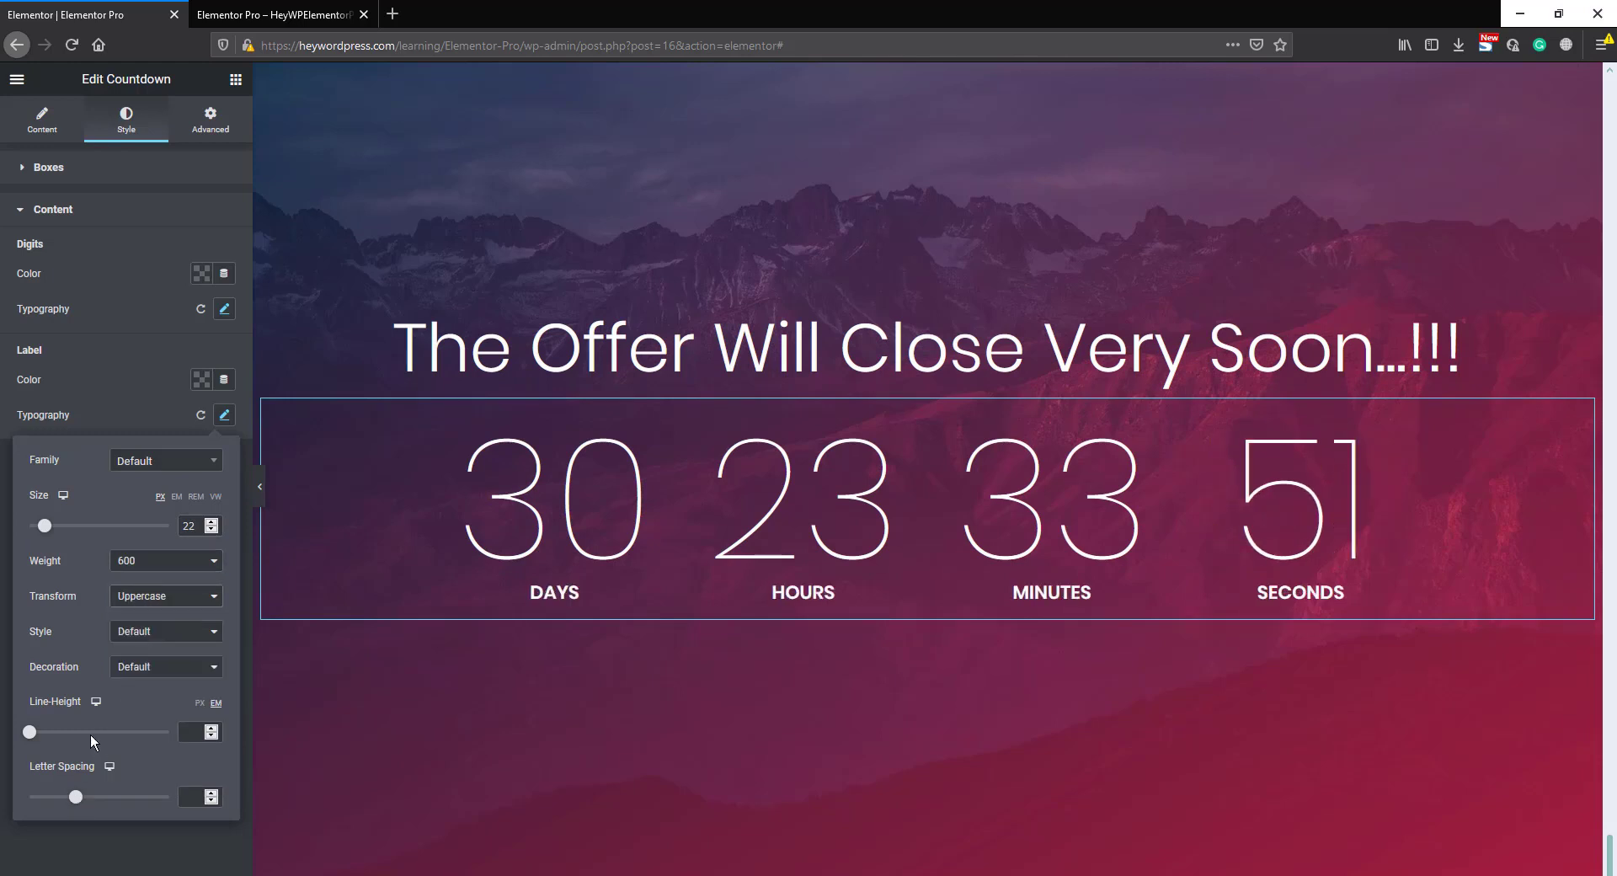
{"action": "left_click_drag", "start_coordinate": [75, 797], "coordinate": [235, 788]}
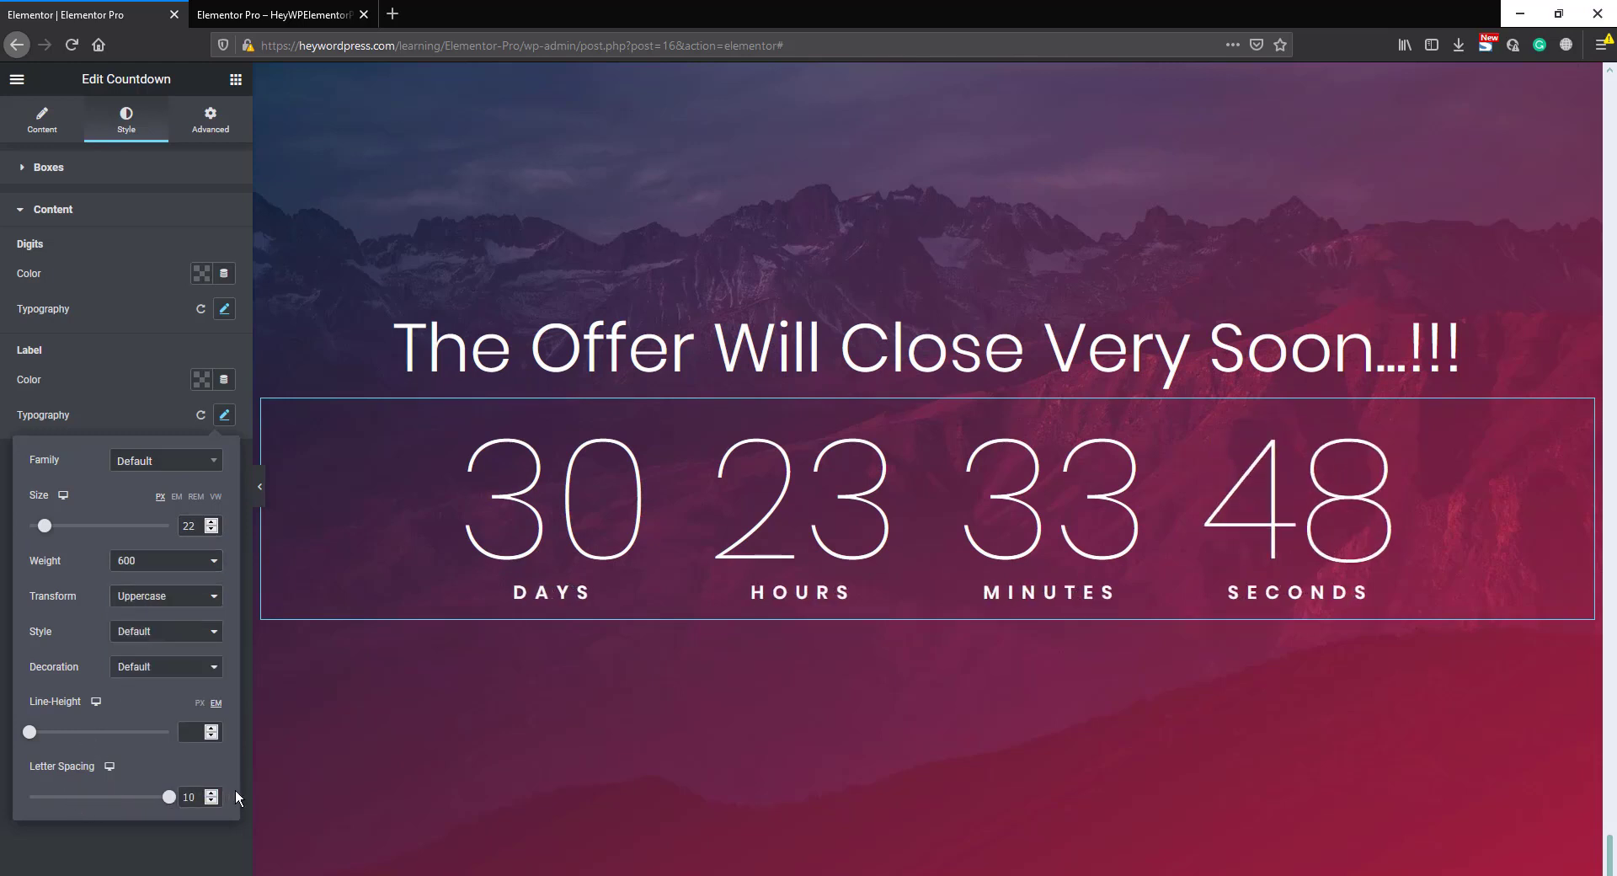
{"action": "left_click", "coordinate": [182, 345]}
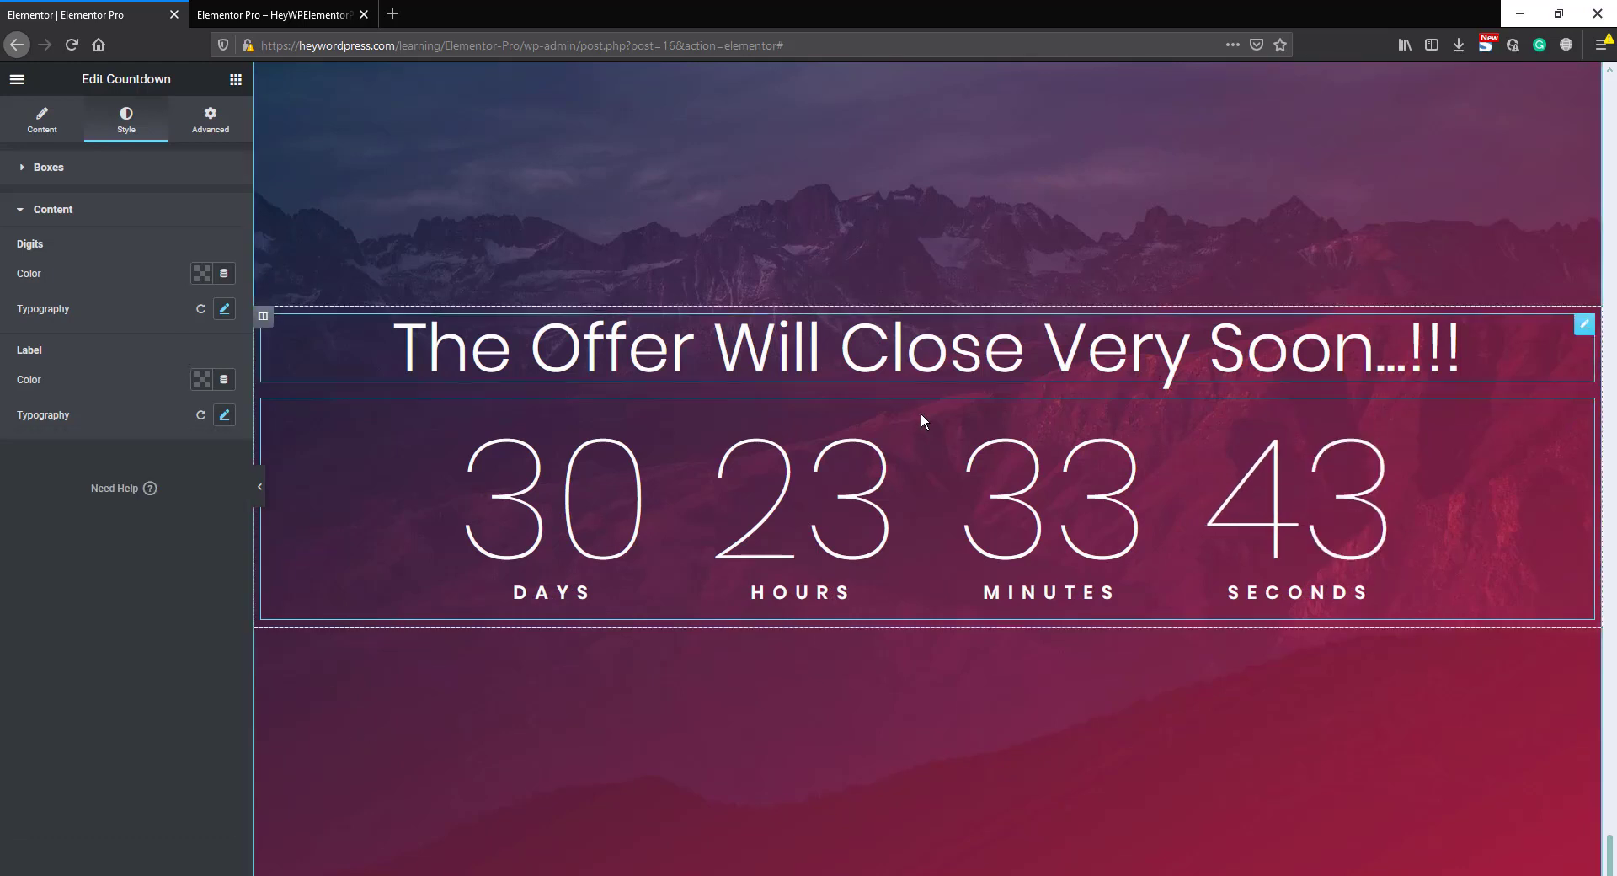
Give the offer heading a bottom margin of 50 px
{"action": "left_click", "coordinate": [1585, 326]}
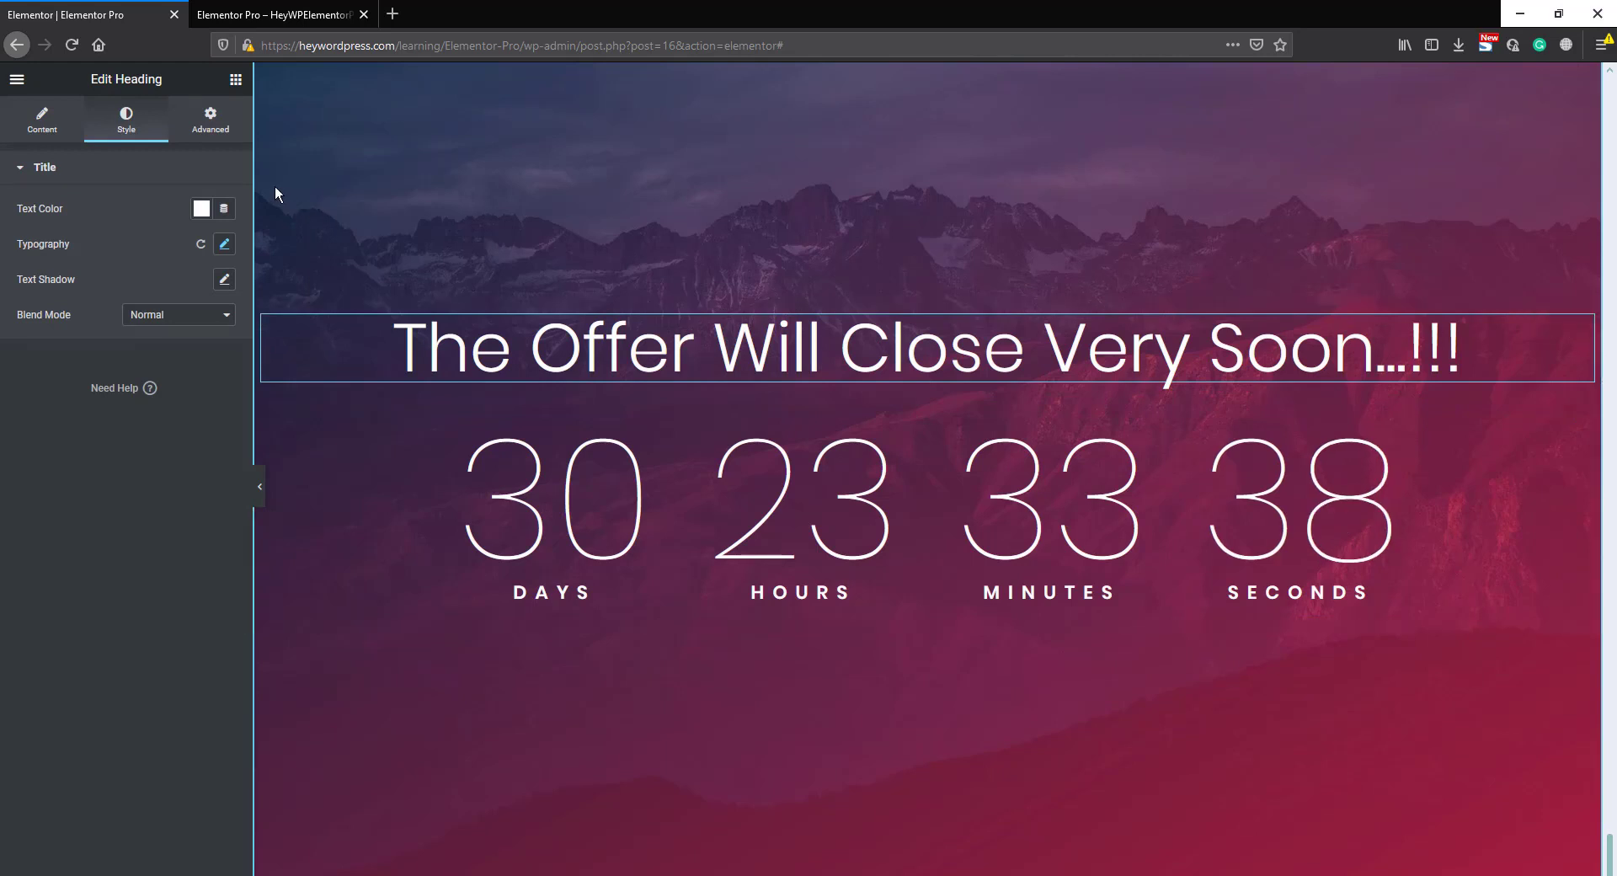
{"action": "left_click", "coordinate": [192, 138]}
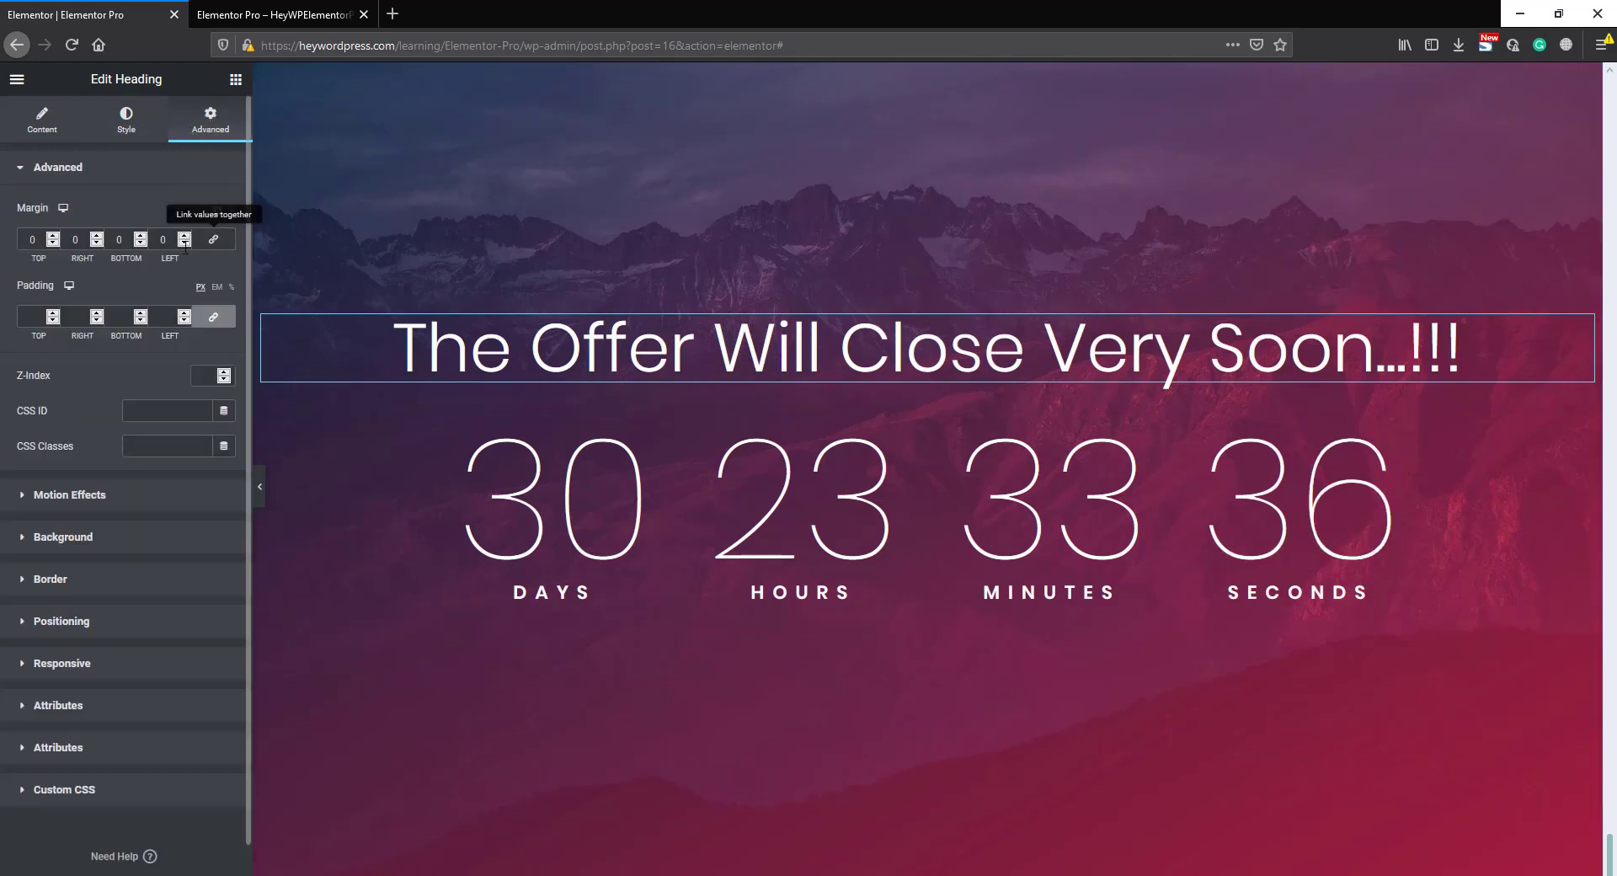
{"action": "left_click", "coordinate": [120, 239]}
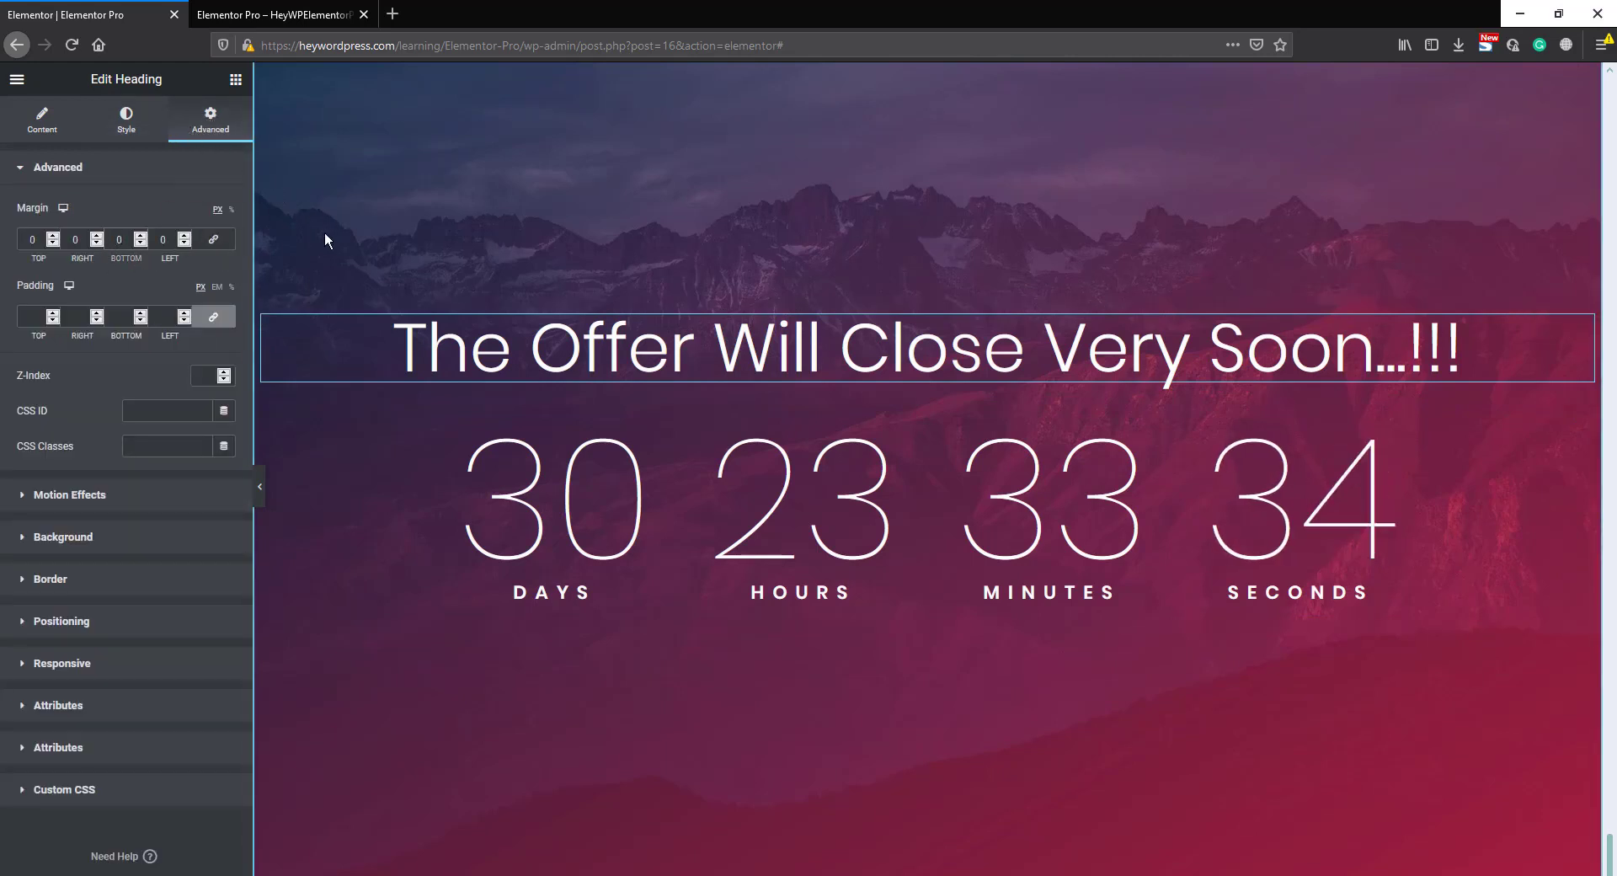
{"action": "type", "text": "50"}
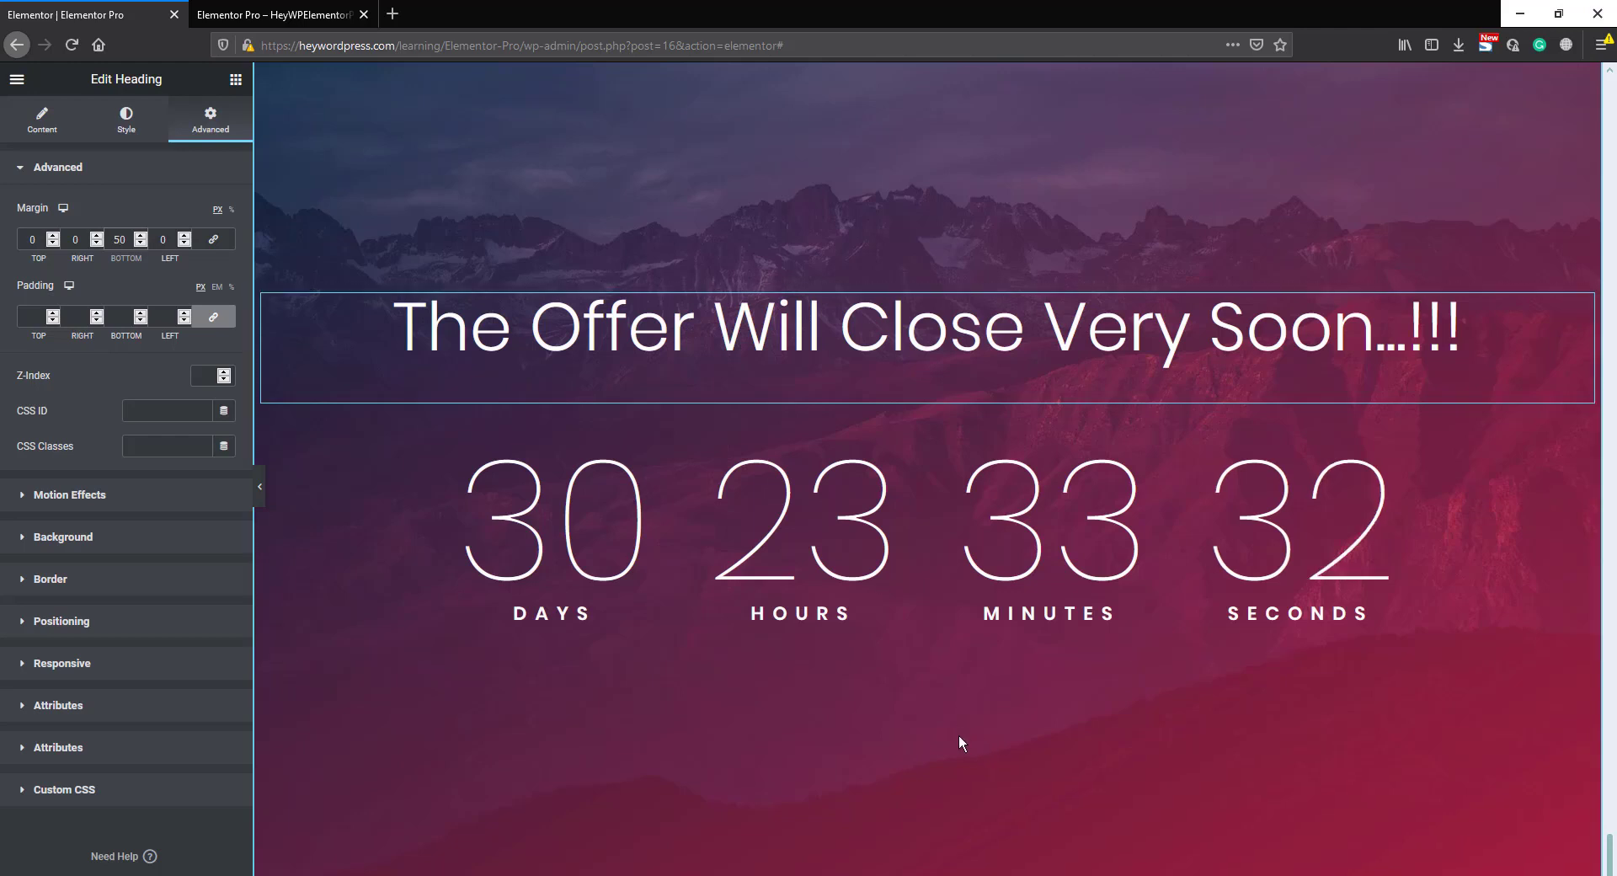
Add a Button widget directly below the countdown, with the text "get the offer...!!!" and centre alignment
{"action": "left_click", "coordinate": [235, 79]}
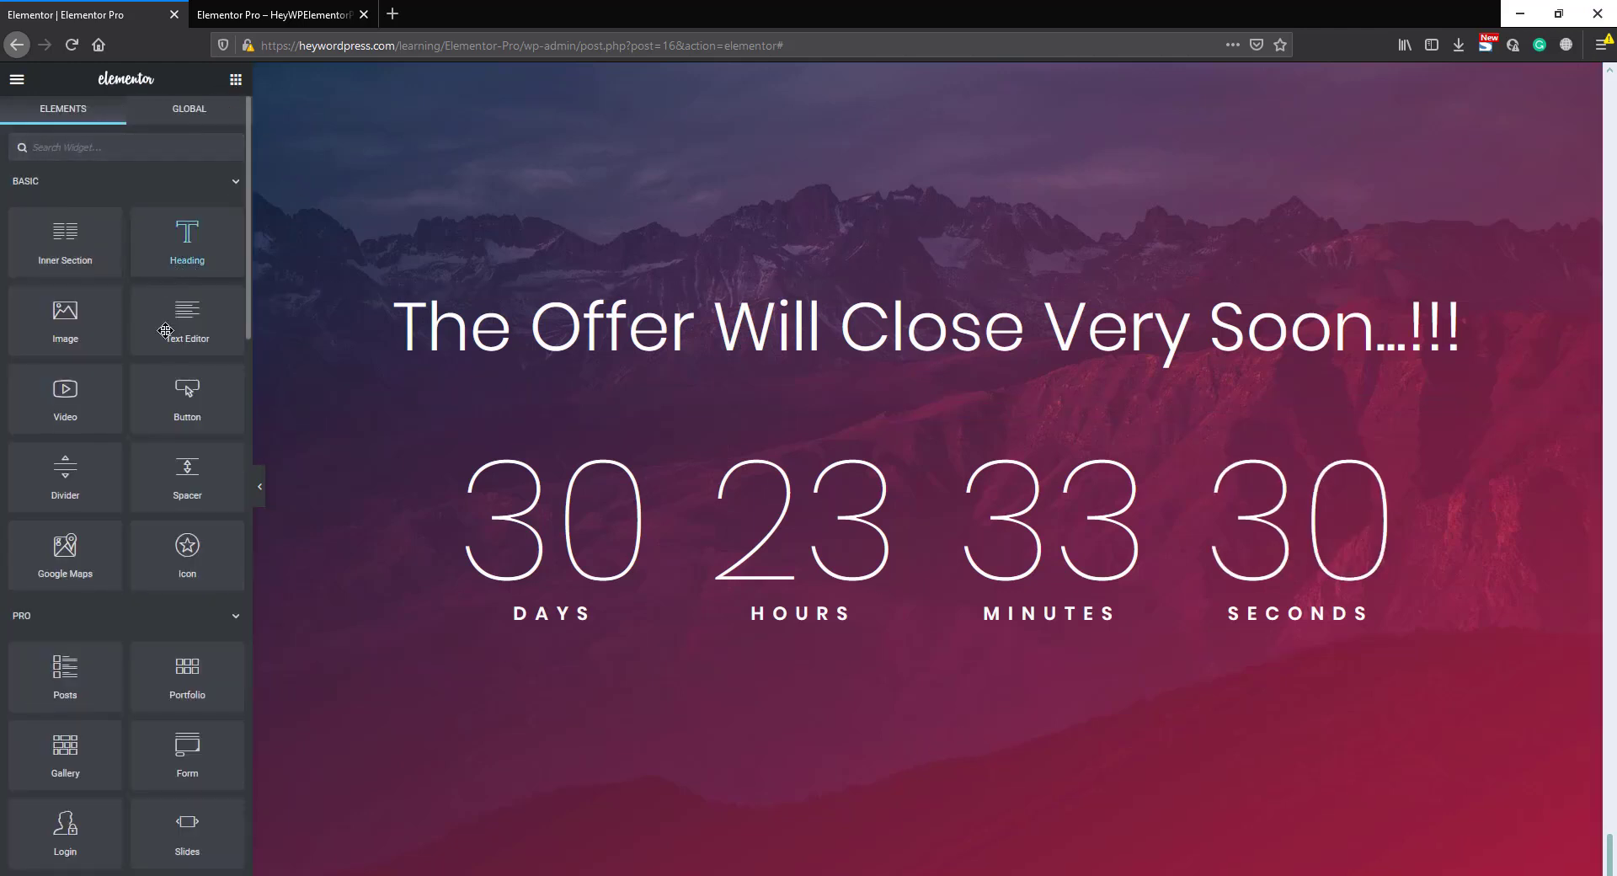
{"action": "left_click_drag", "start_coordinate": [184, 402], "coordinate": [906, 632]}
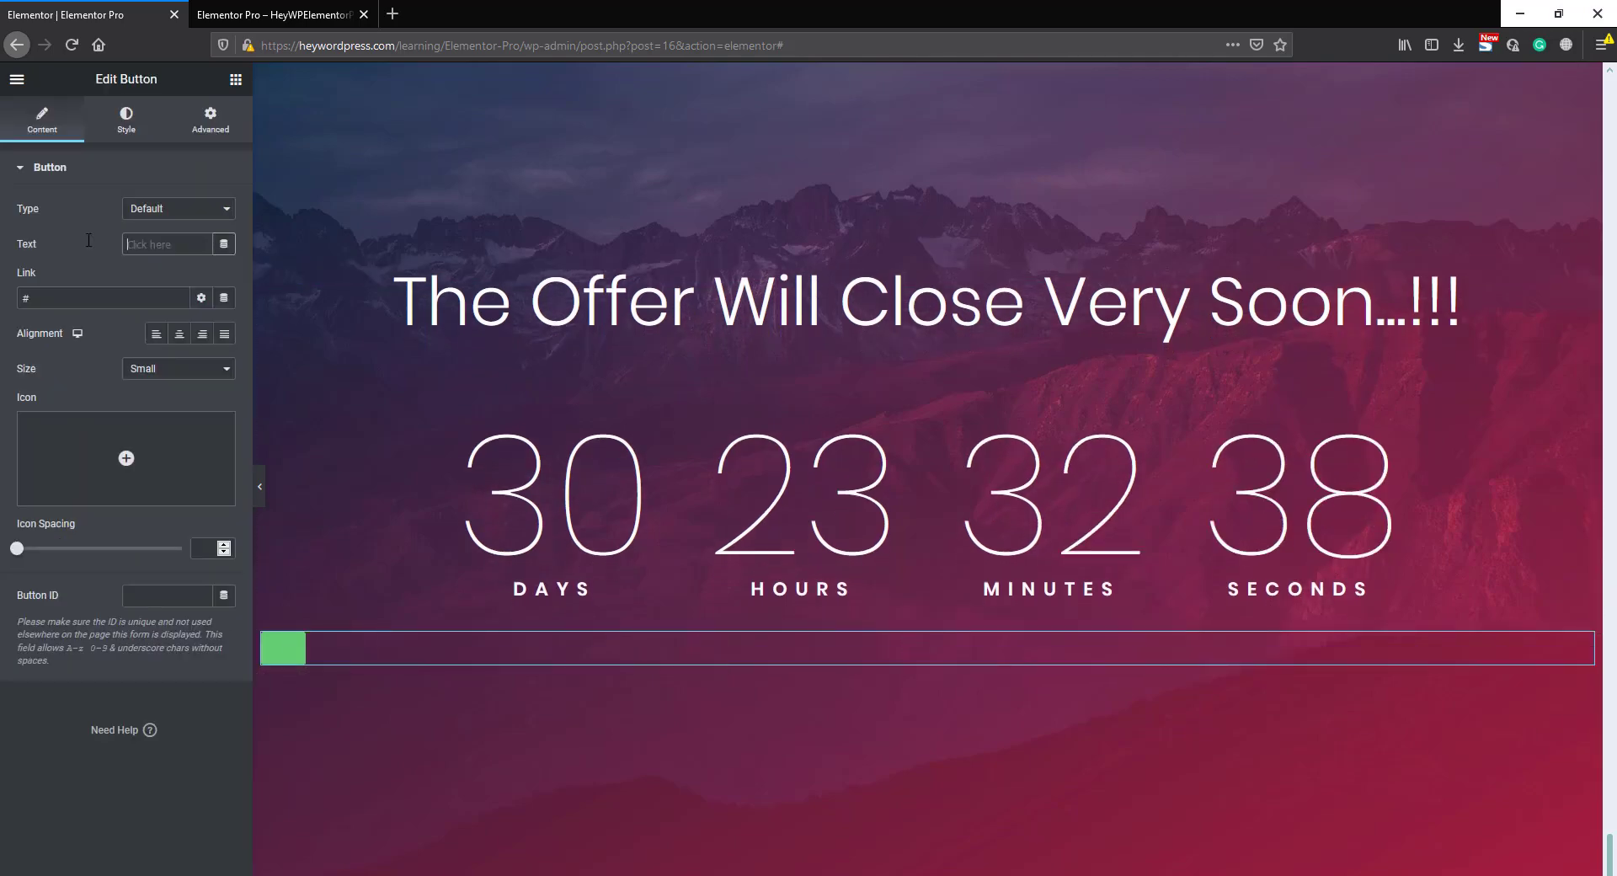
{"action": "type", "text": "g"}
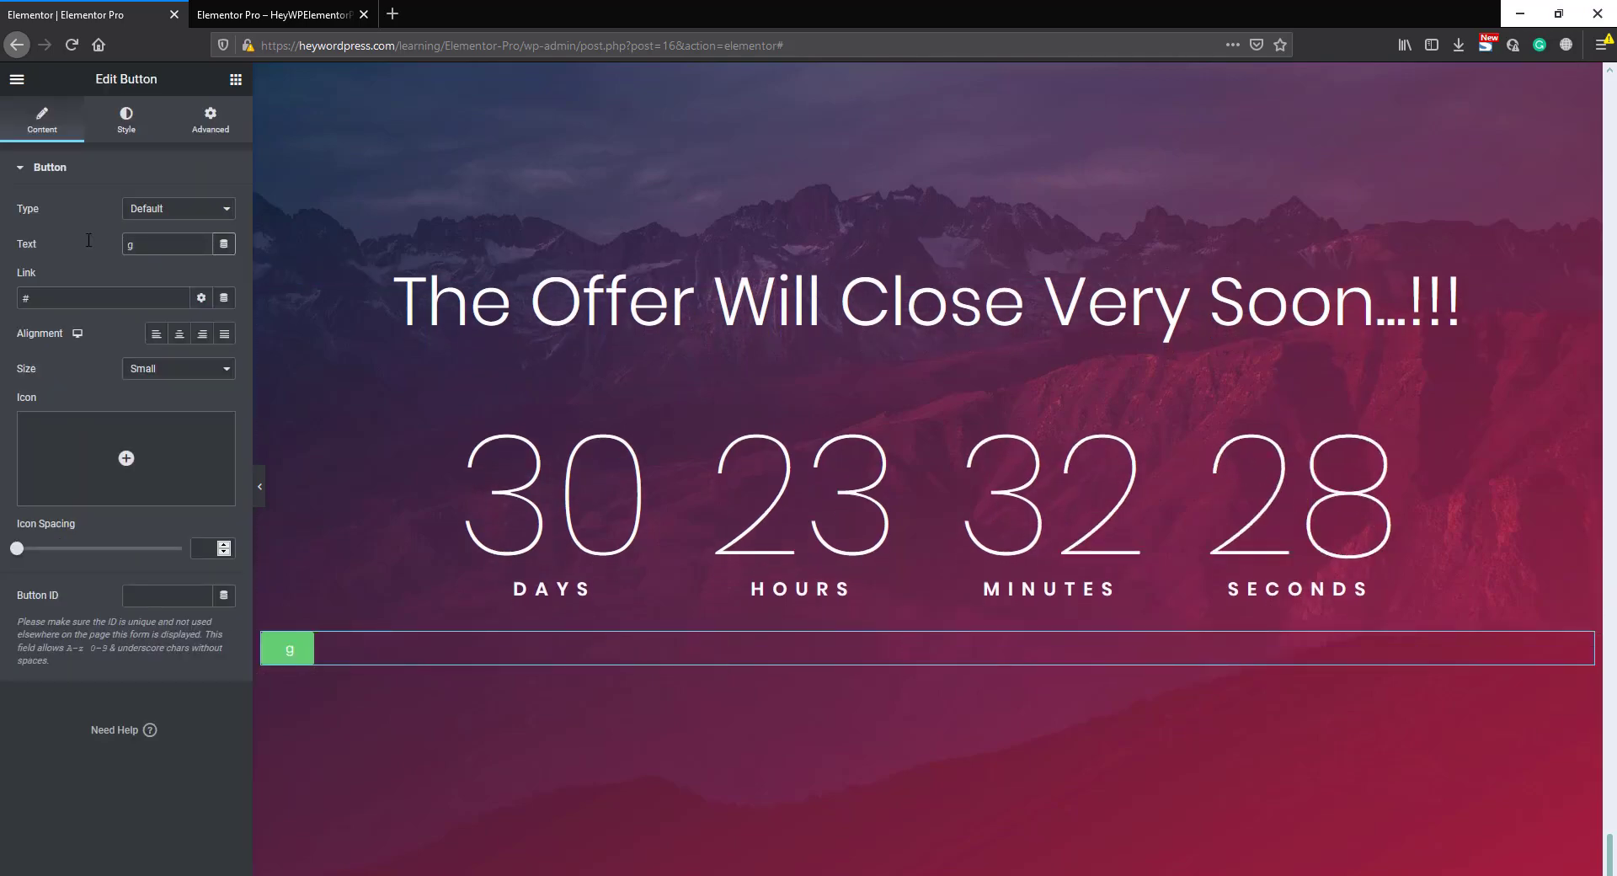
{"action": "type", "text": "et the"}
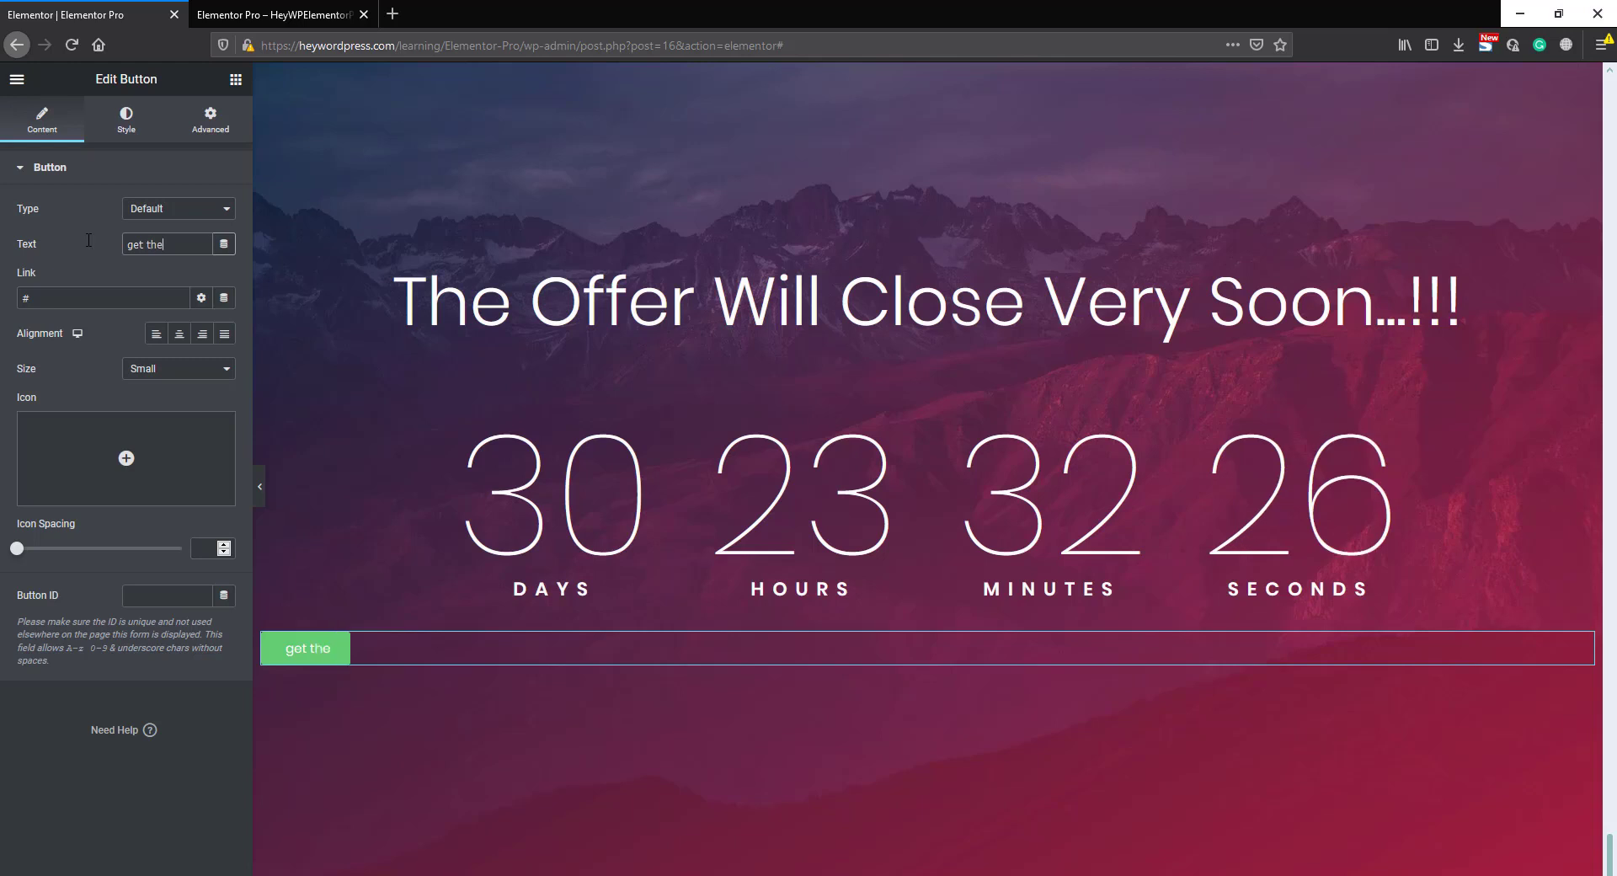
{"action": "type", "text": " offer"}
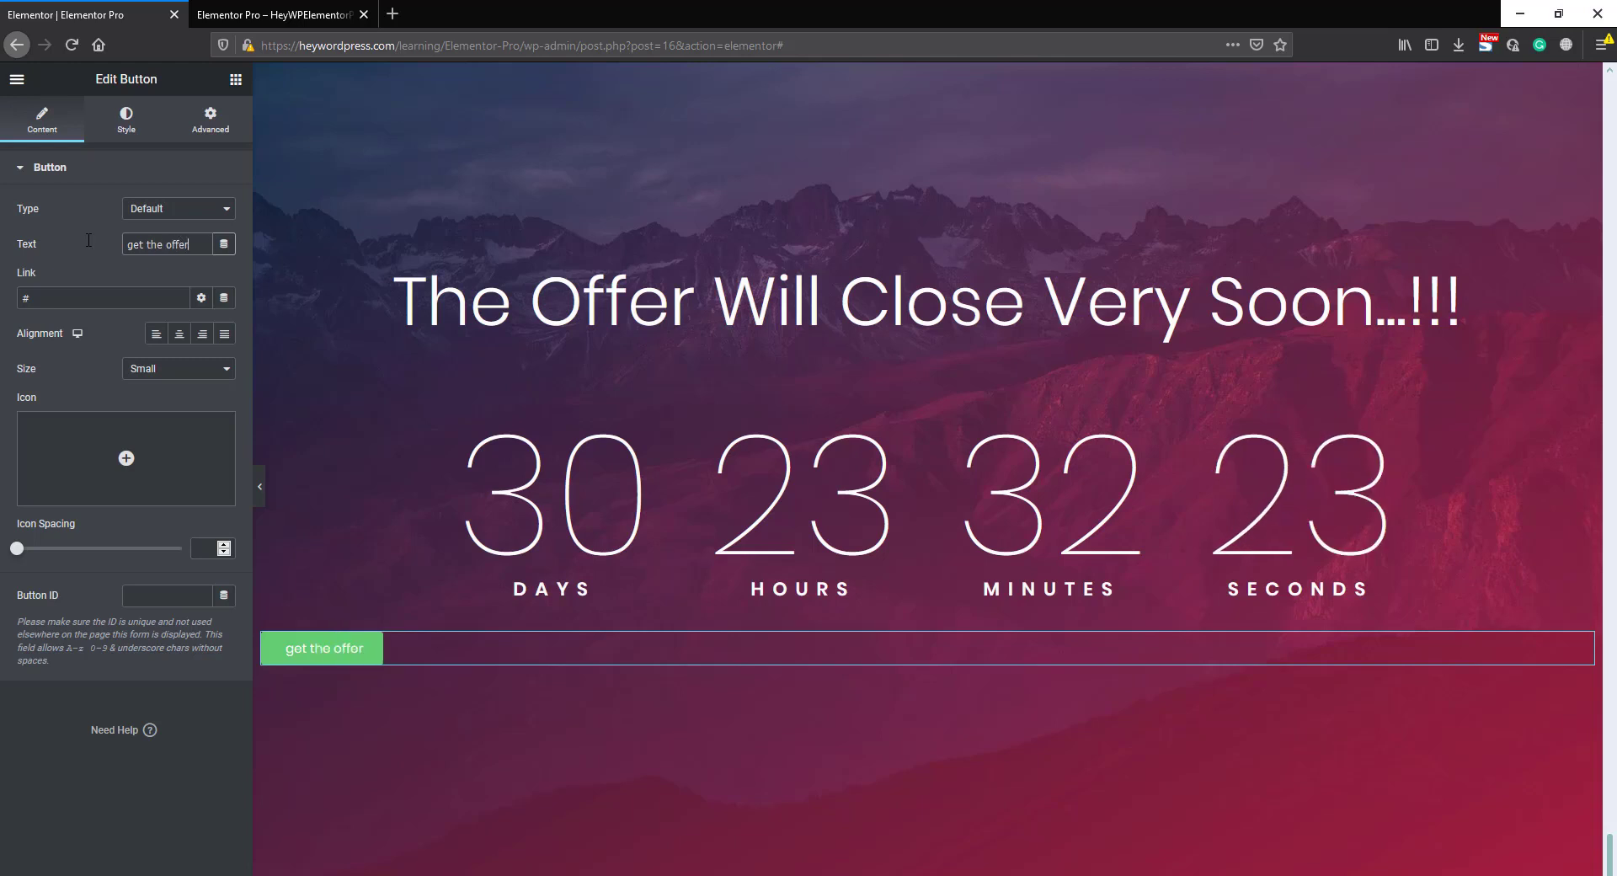
{"action": "type", "text": "...!"}
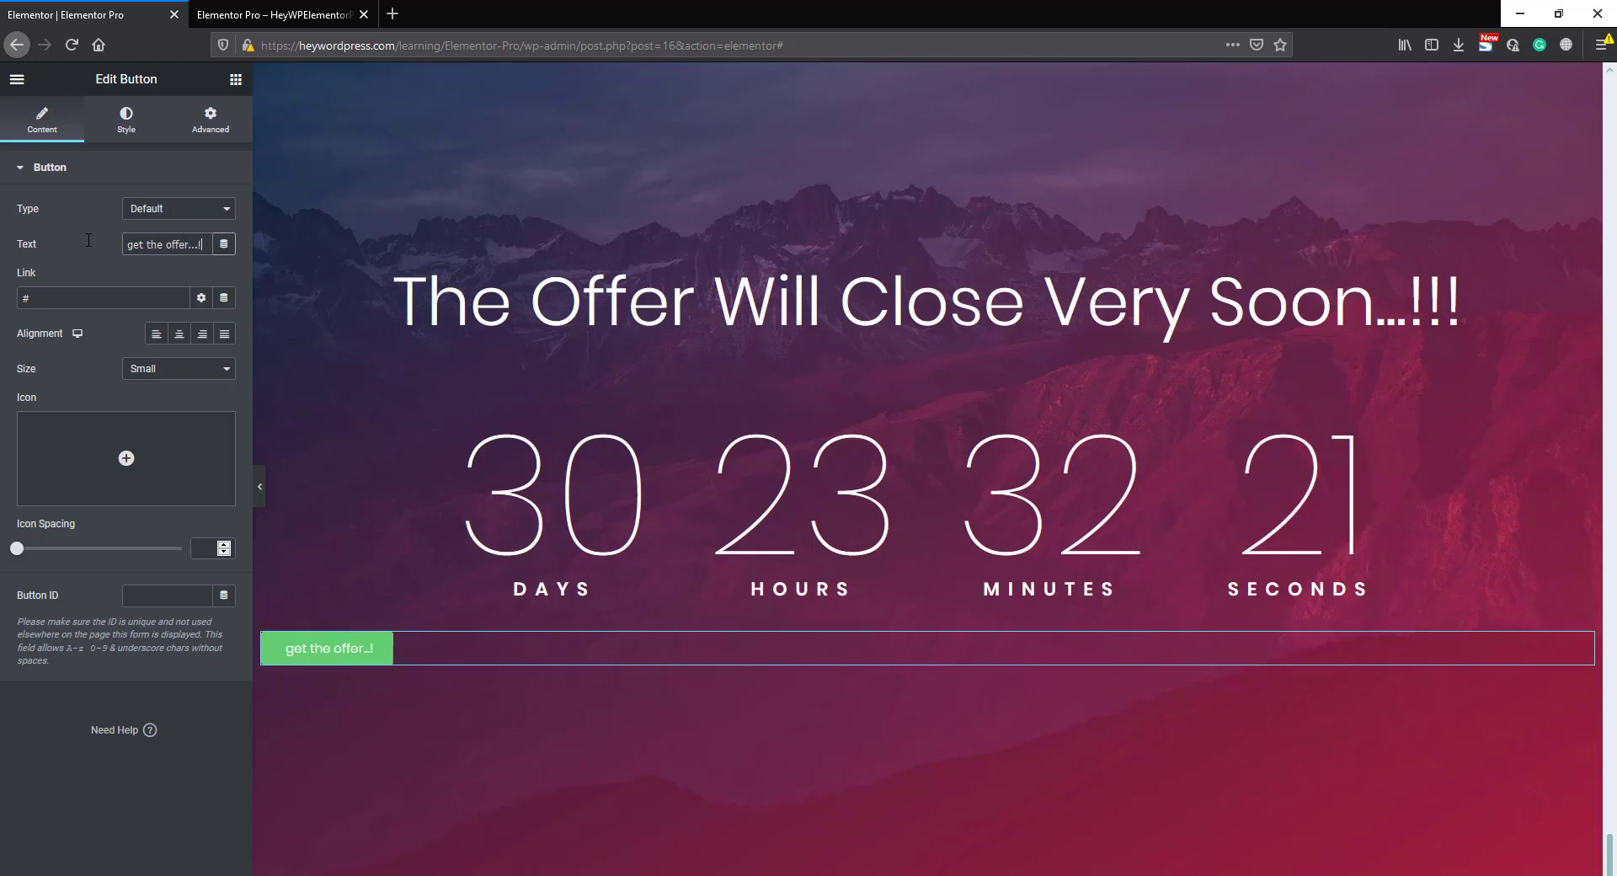
{"action": "type", "text": "!!"}
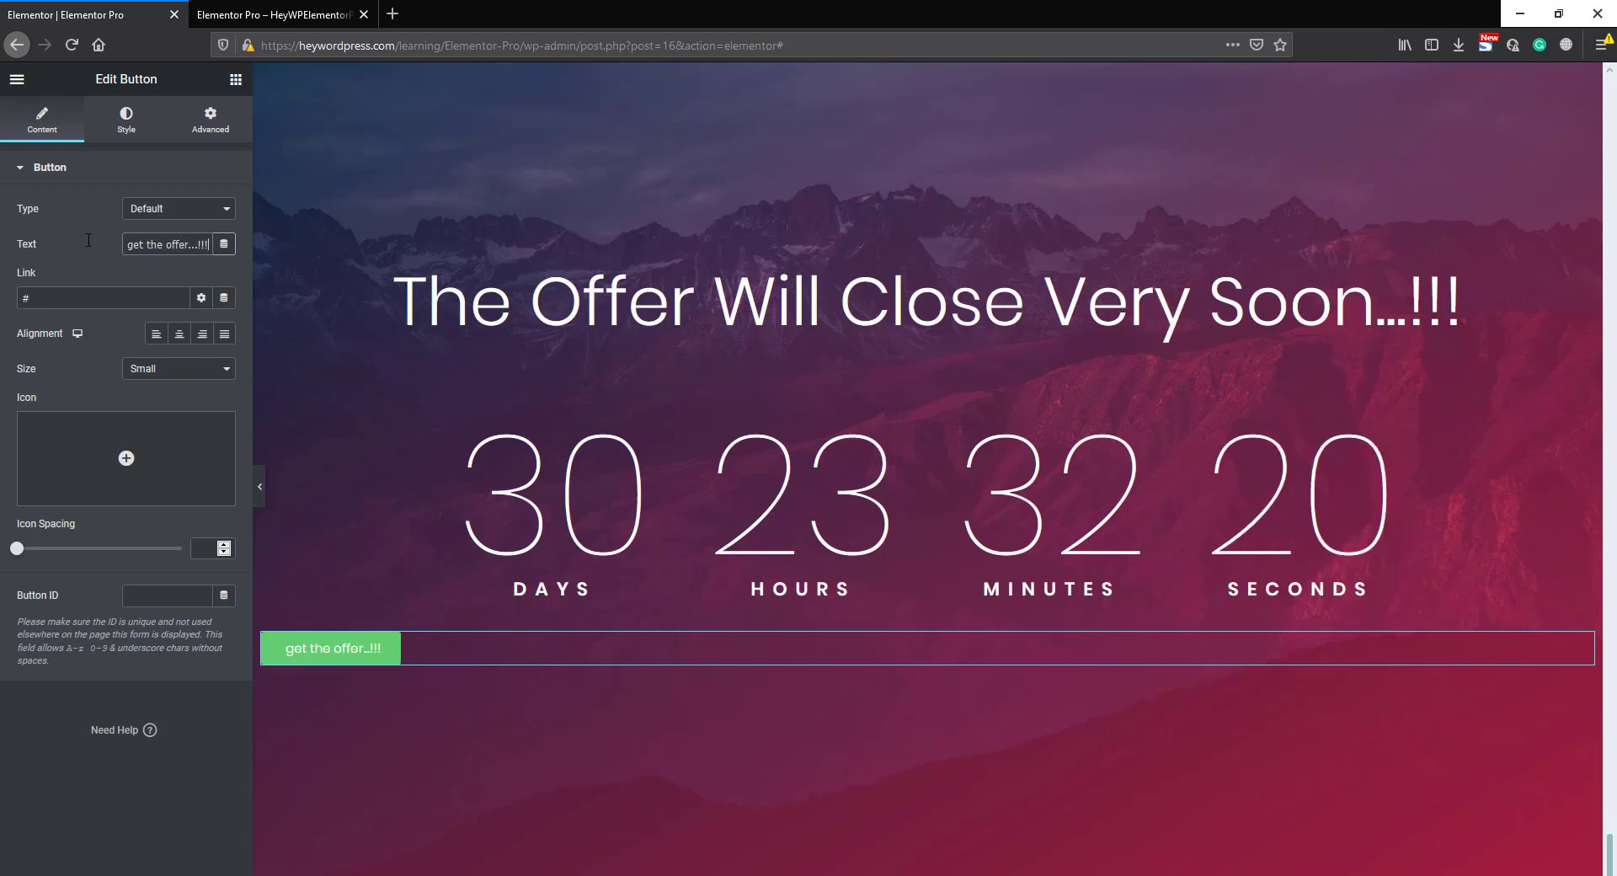
{"action": "left_click", "coordinate": [180, 334]}
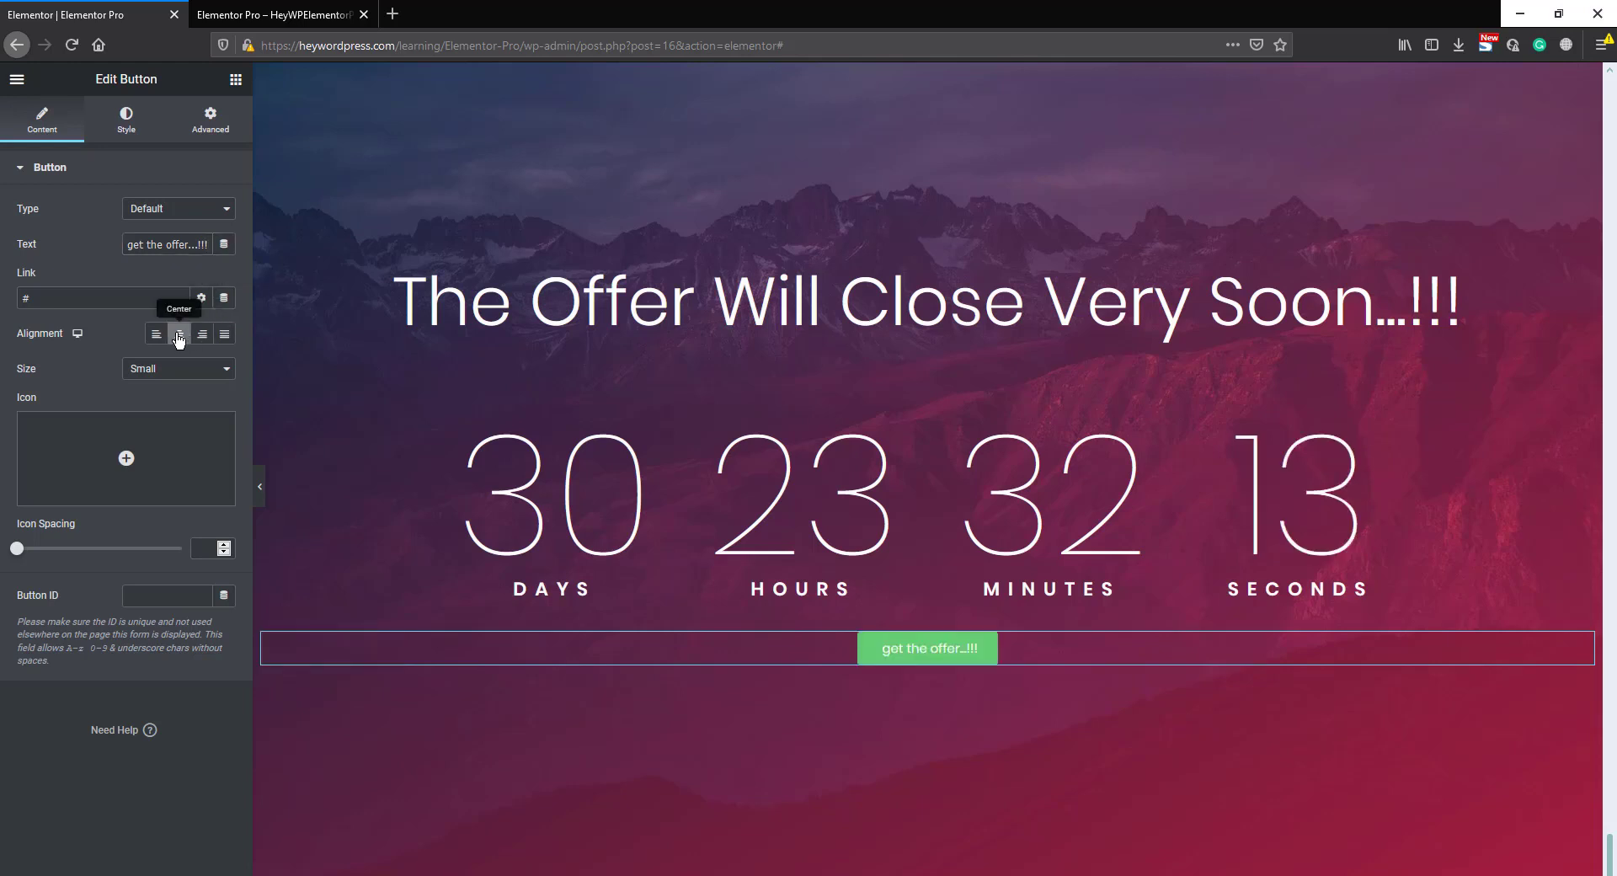
Set the offer button's font size to 22 px and its font weight to 600
{"action": "left_click", "coordinate": [128, 125]}
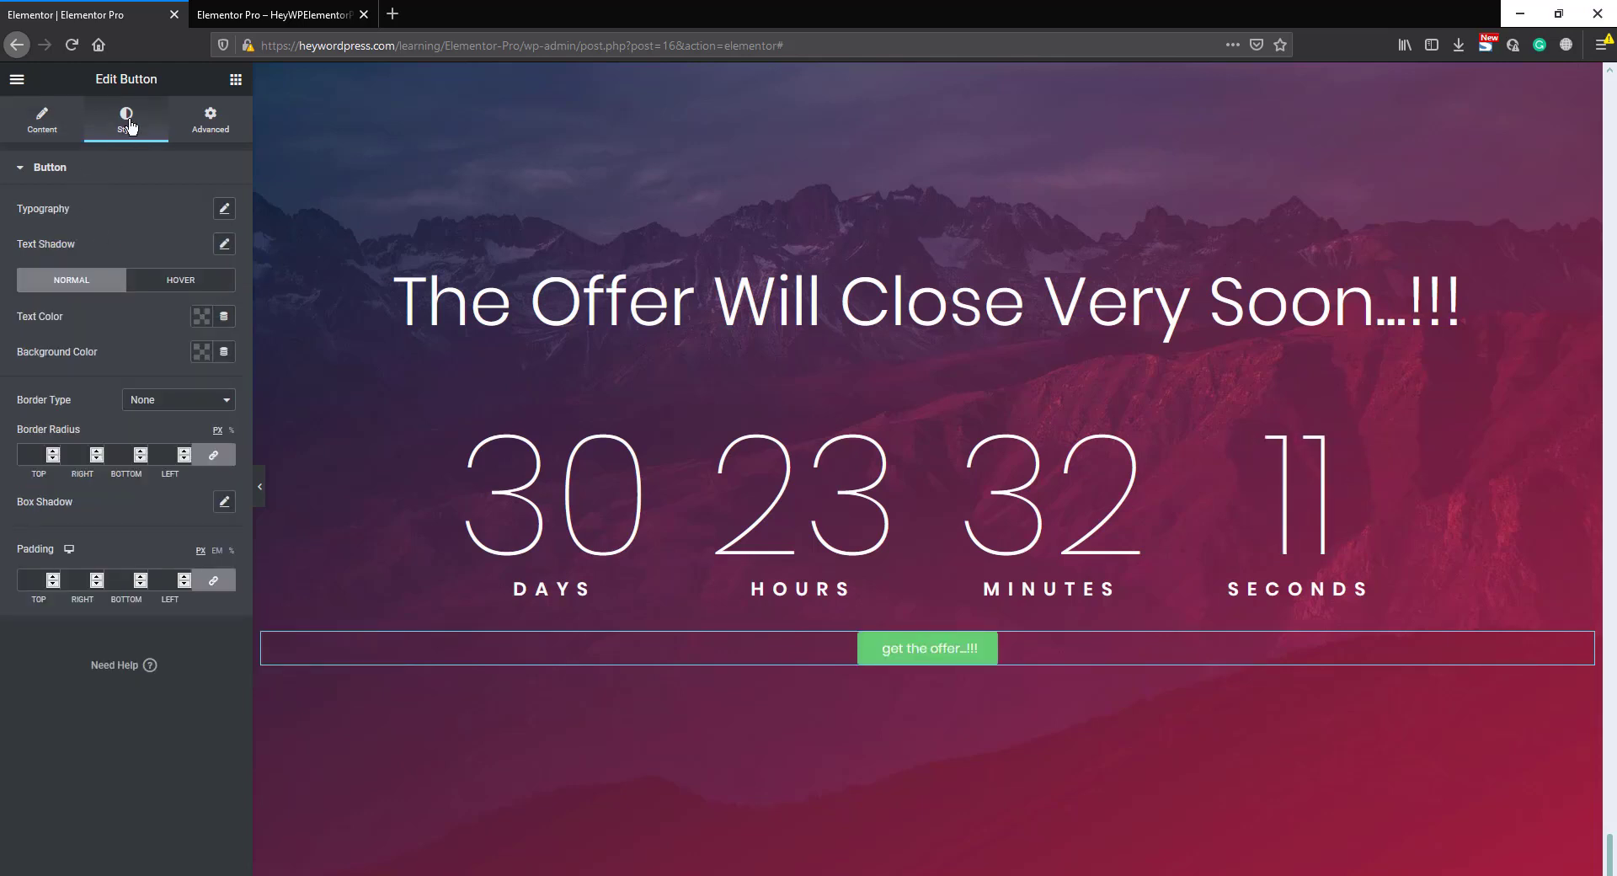
{"action": "left_click", "coordinate": [224, 210]}
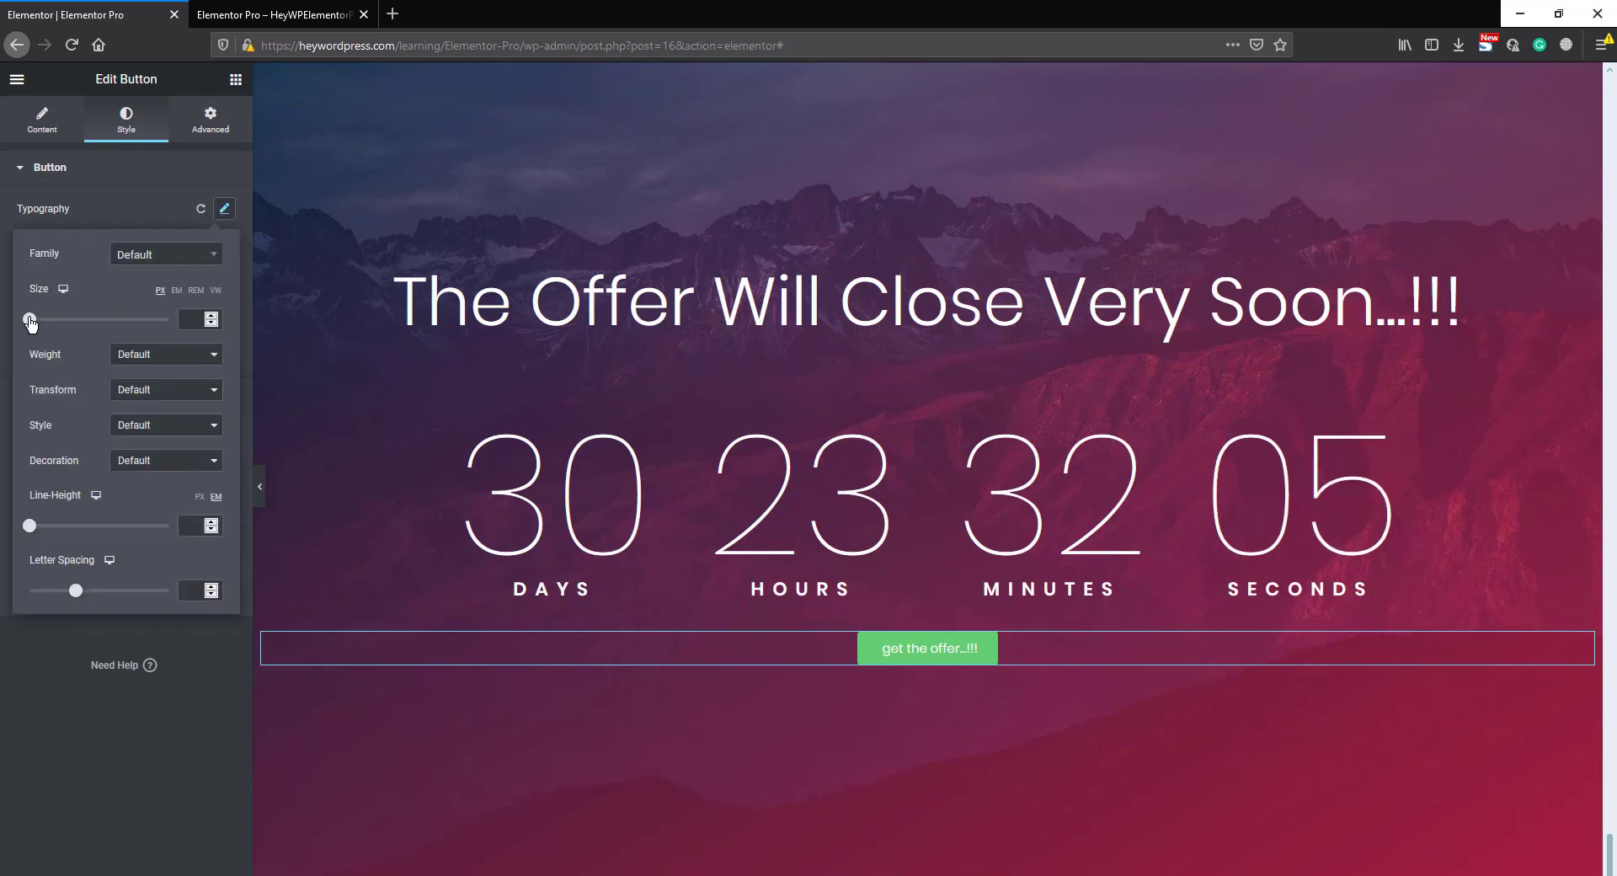
{"action": "left_click_drag", "start_coordinate": [30, 322], "coordinate": [51, 322]}
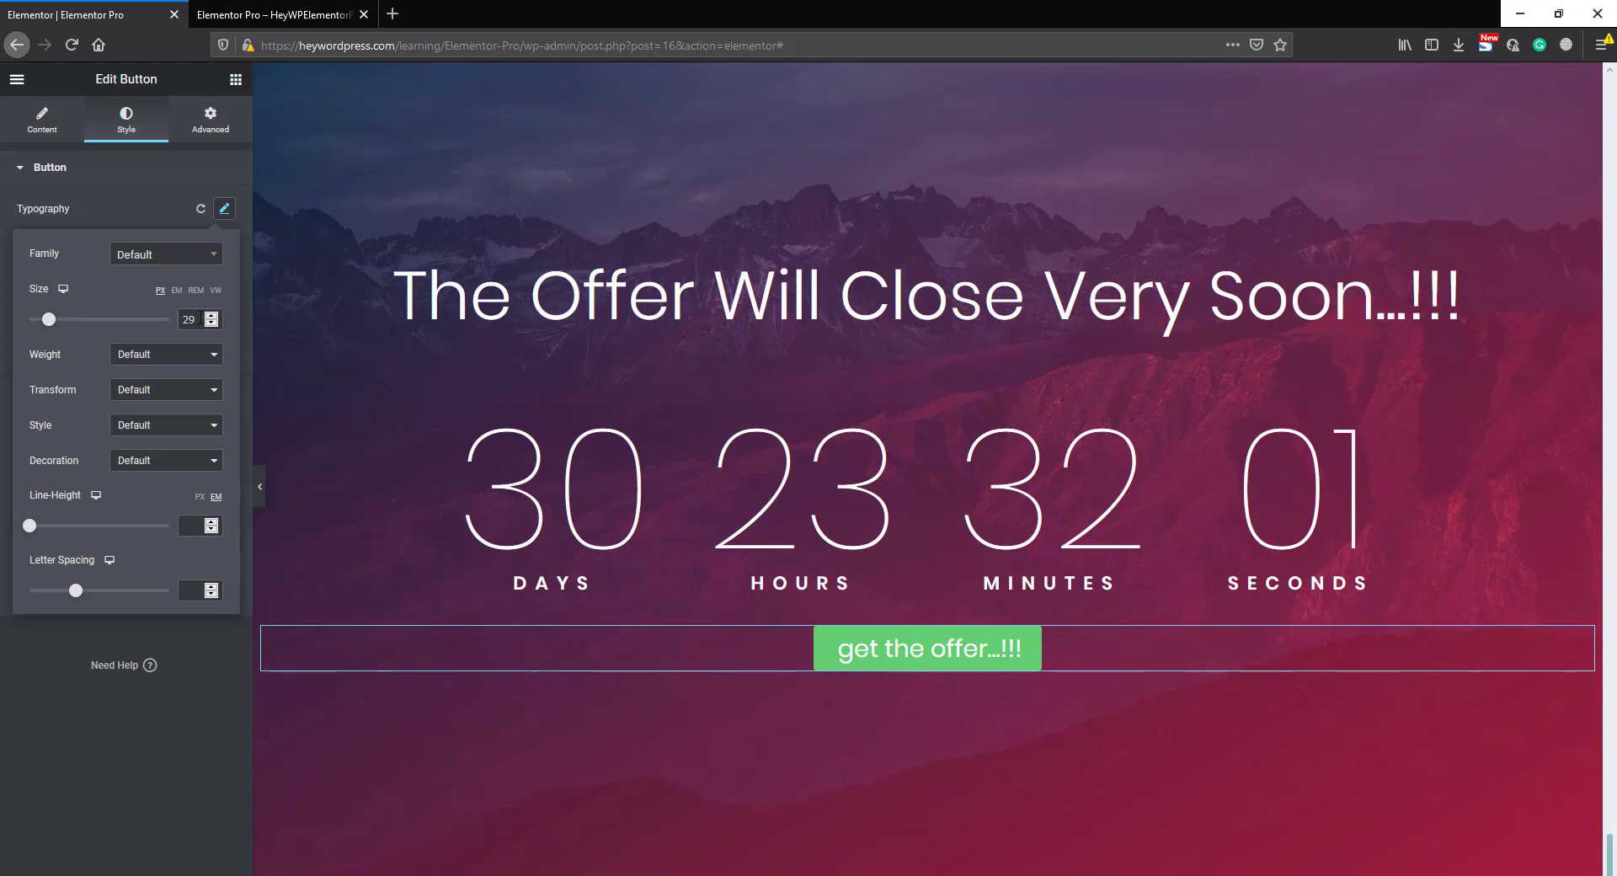
{"action": "left_click_drag", "start_coordinate": [199, 320], "coordinate": [166, 323]}
{"action": "type", "text": "22"}
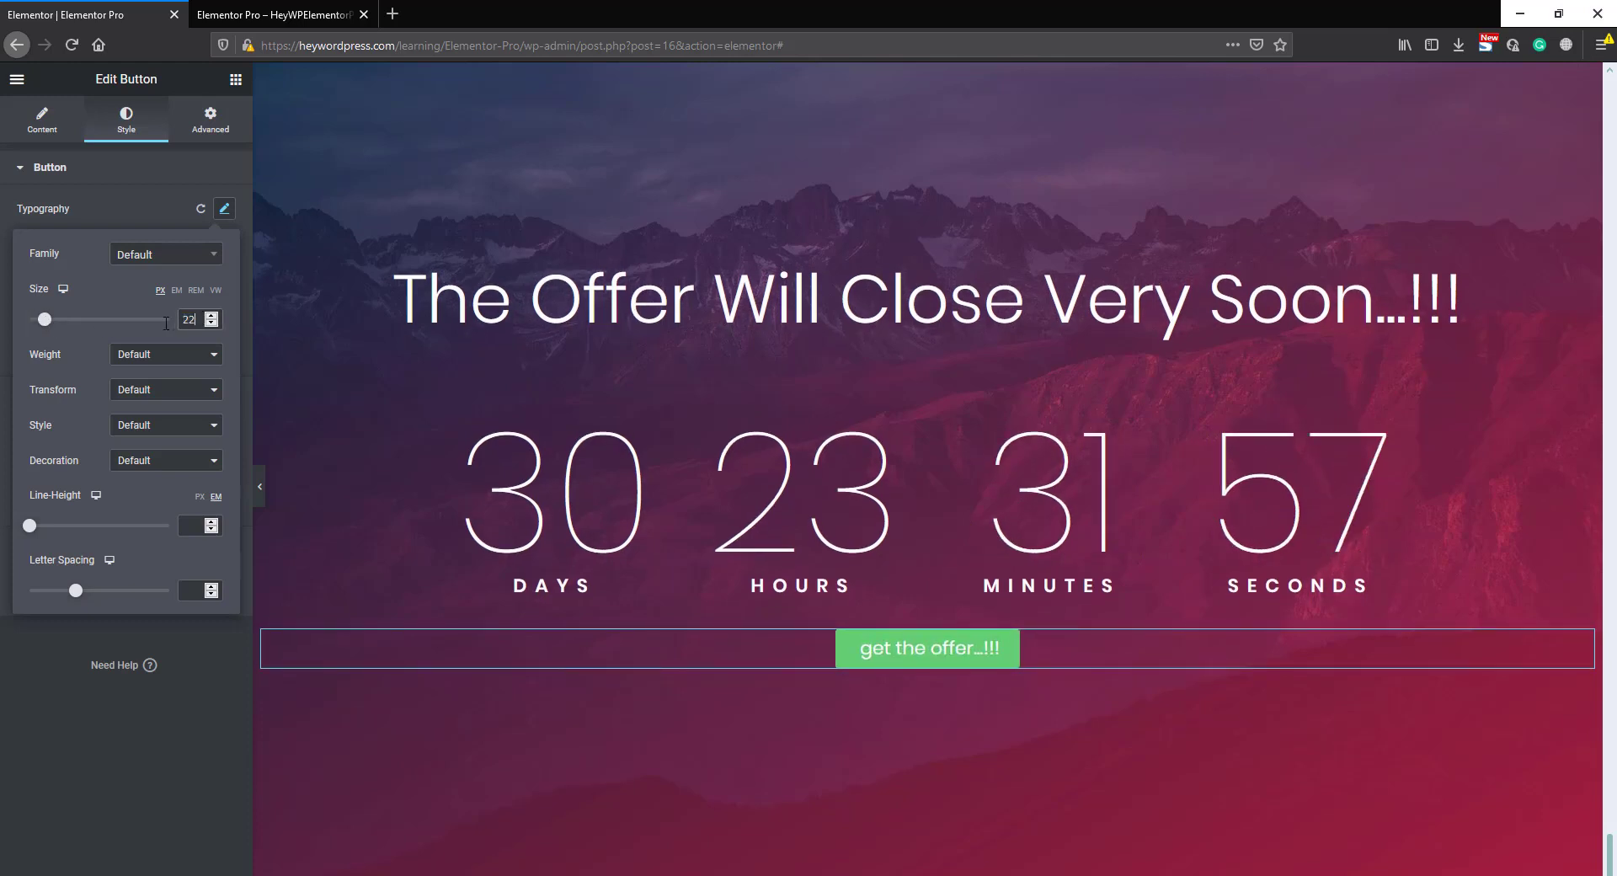
{"action": "left_click", "coordinate": [137, 354]}
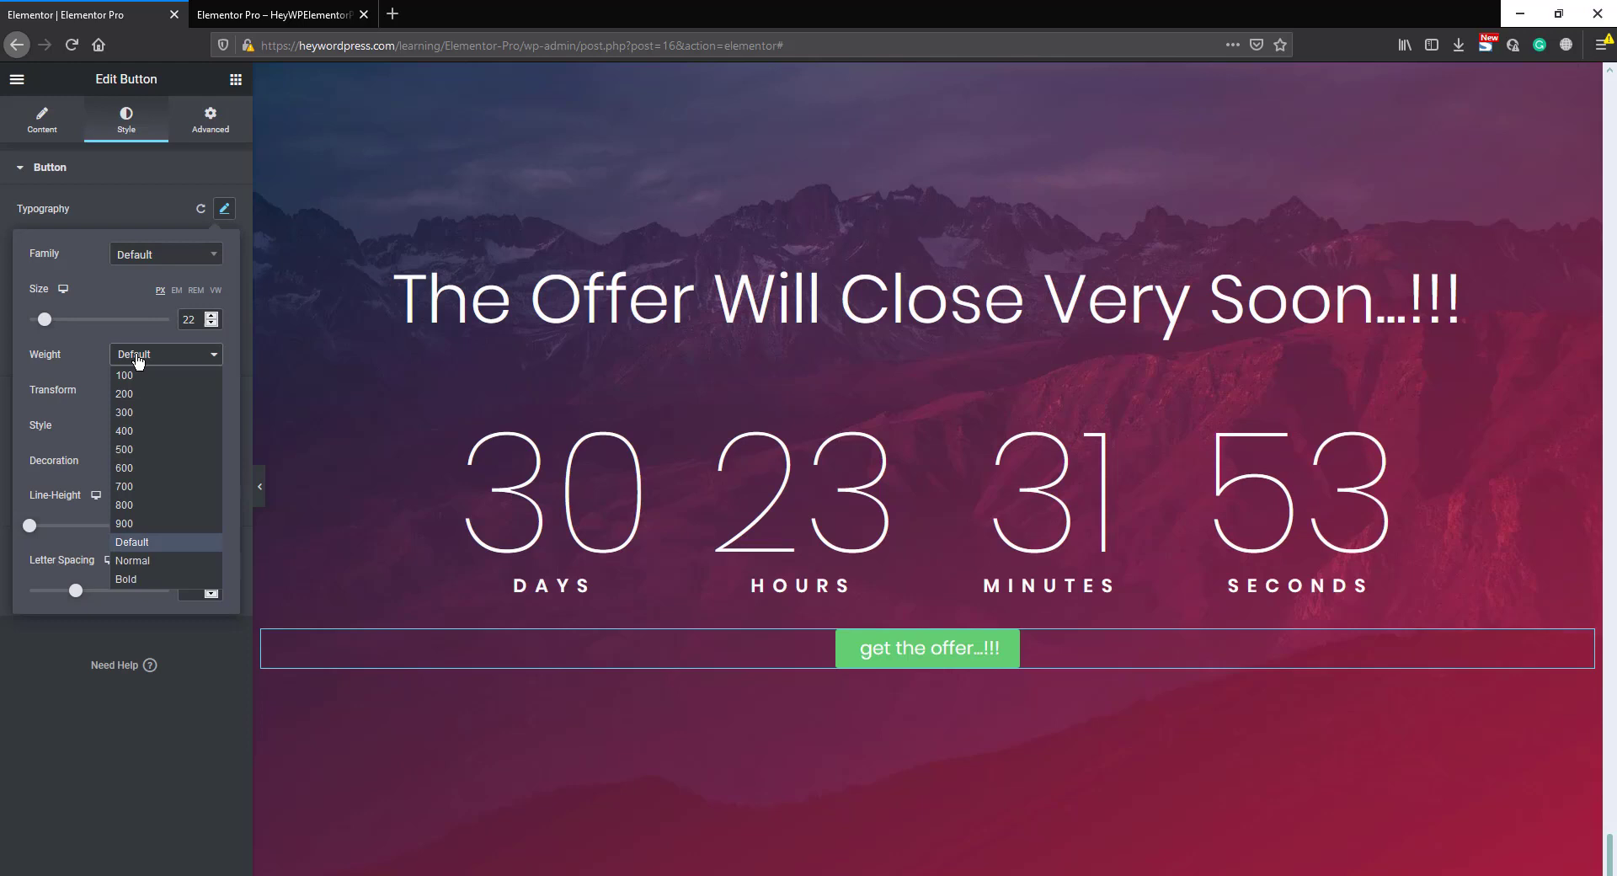
{"action": "left_click", "coordinate": [131, 467]}
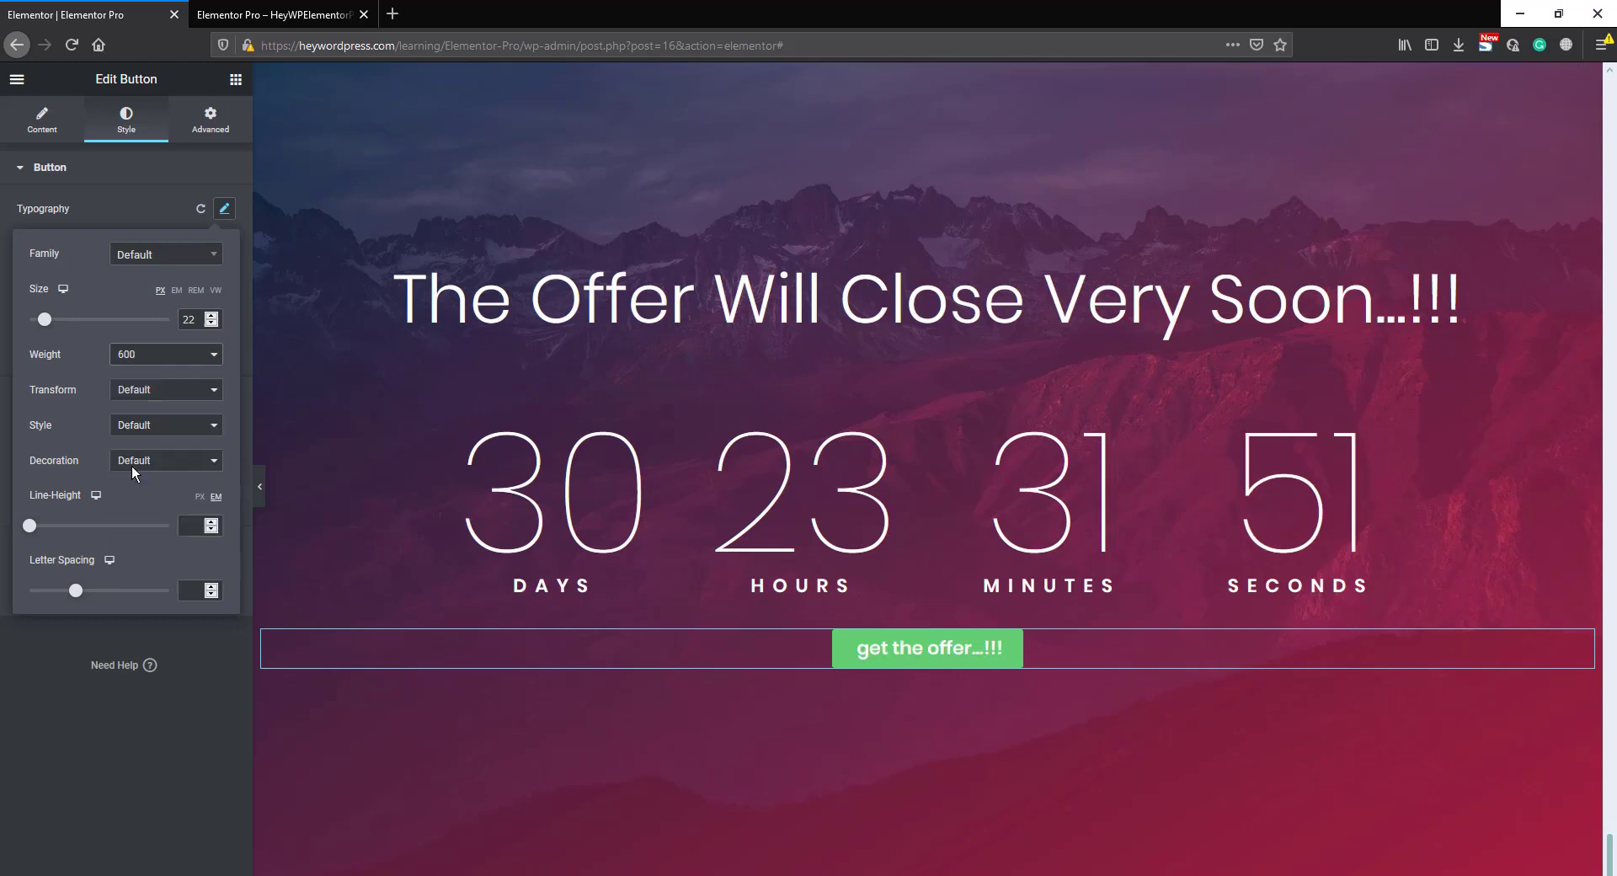
Make the offer button's text uppercase and set its letter spacing to 2 px
{"action": "left_click", "coordinate": [135, 394]}
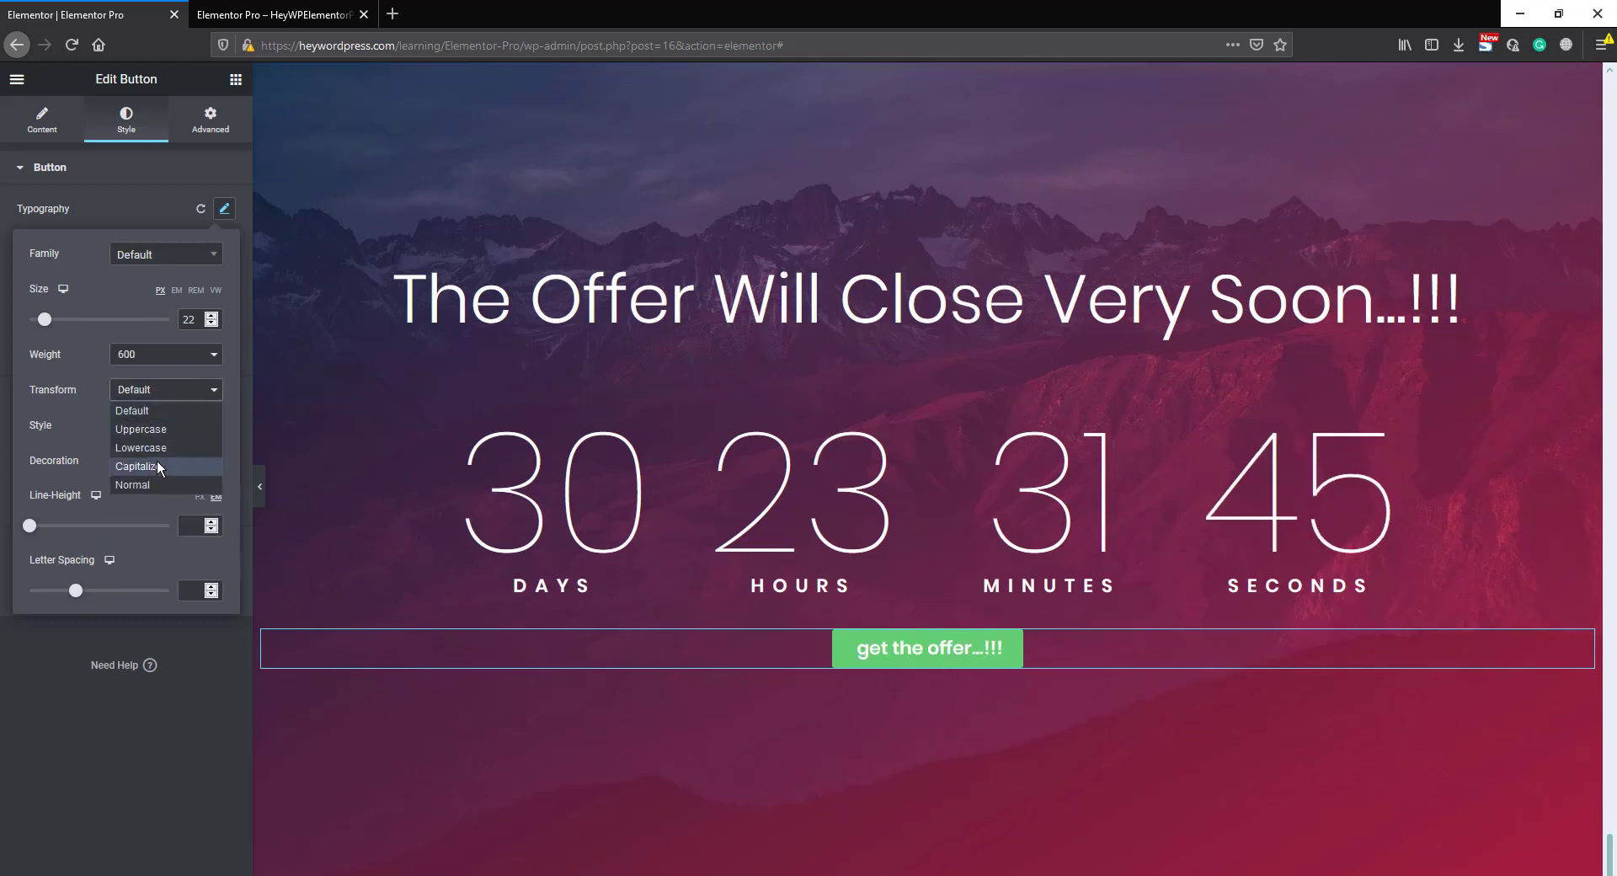
{"action": "left_click", "coordinate": [153, 431]}
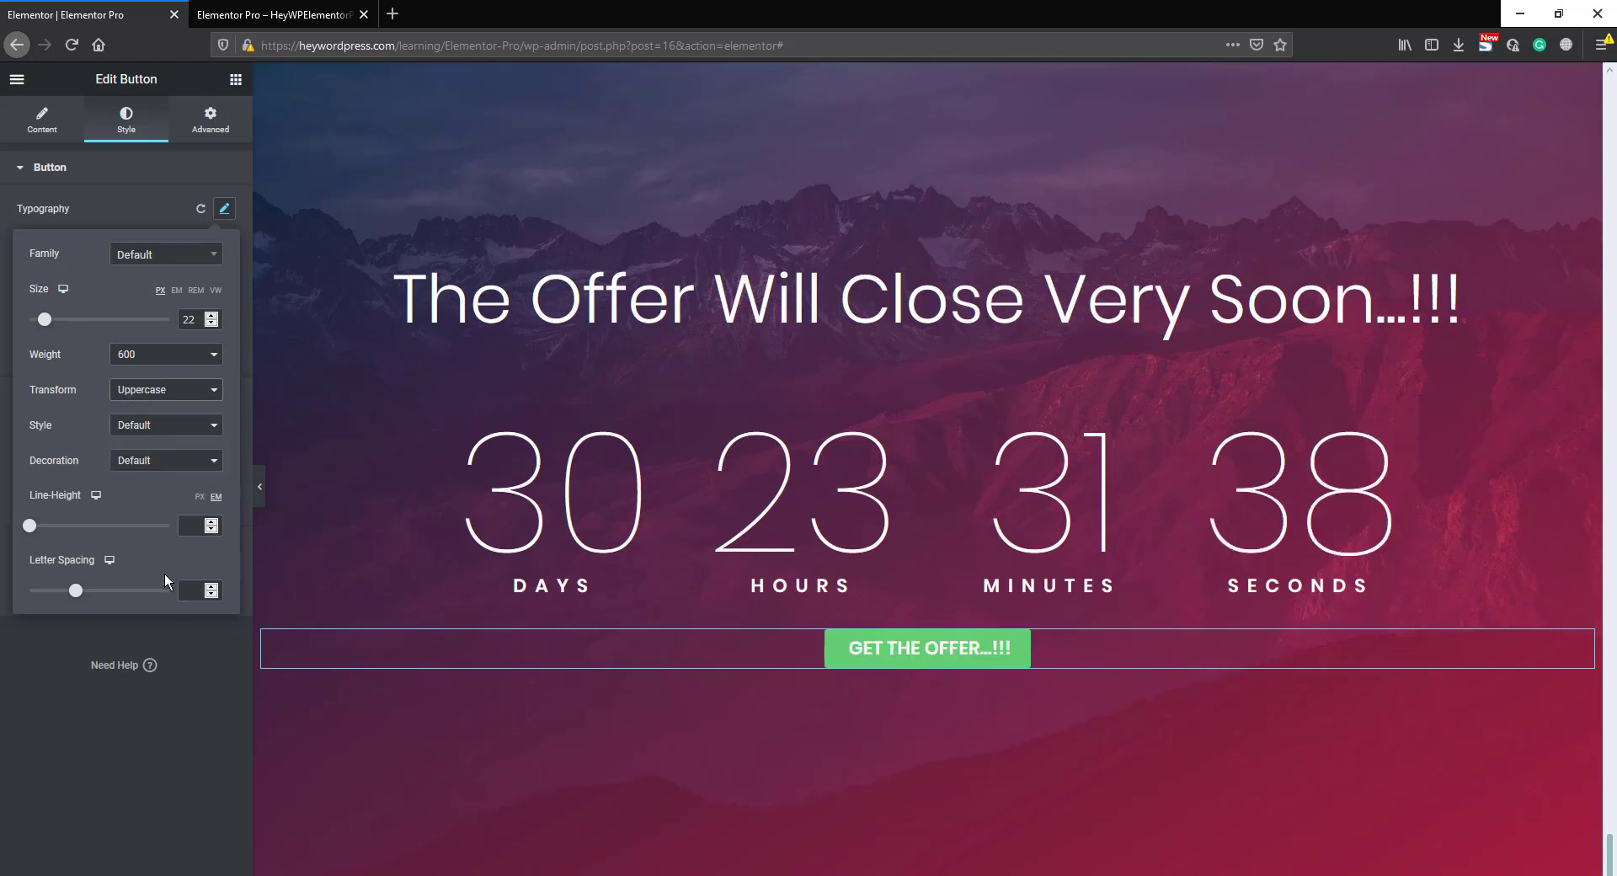
{"action": "type", "text": "2"}
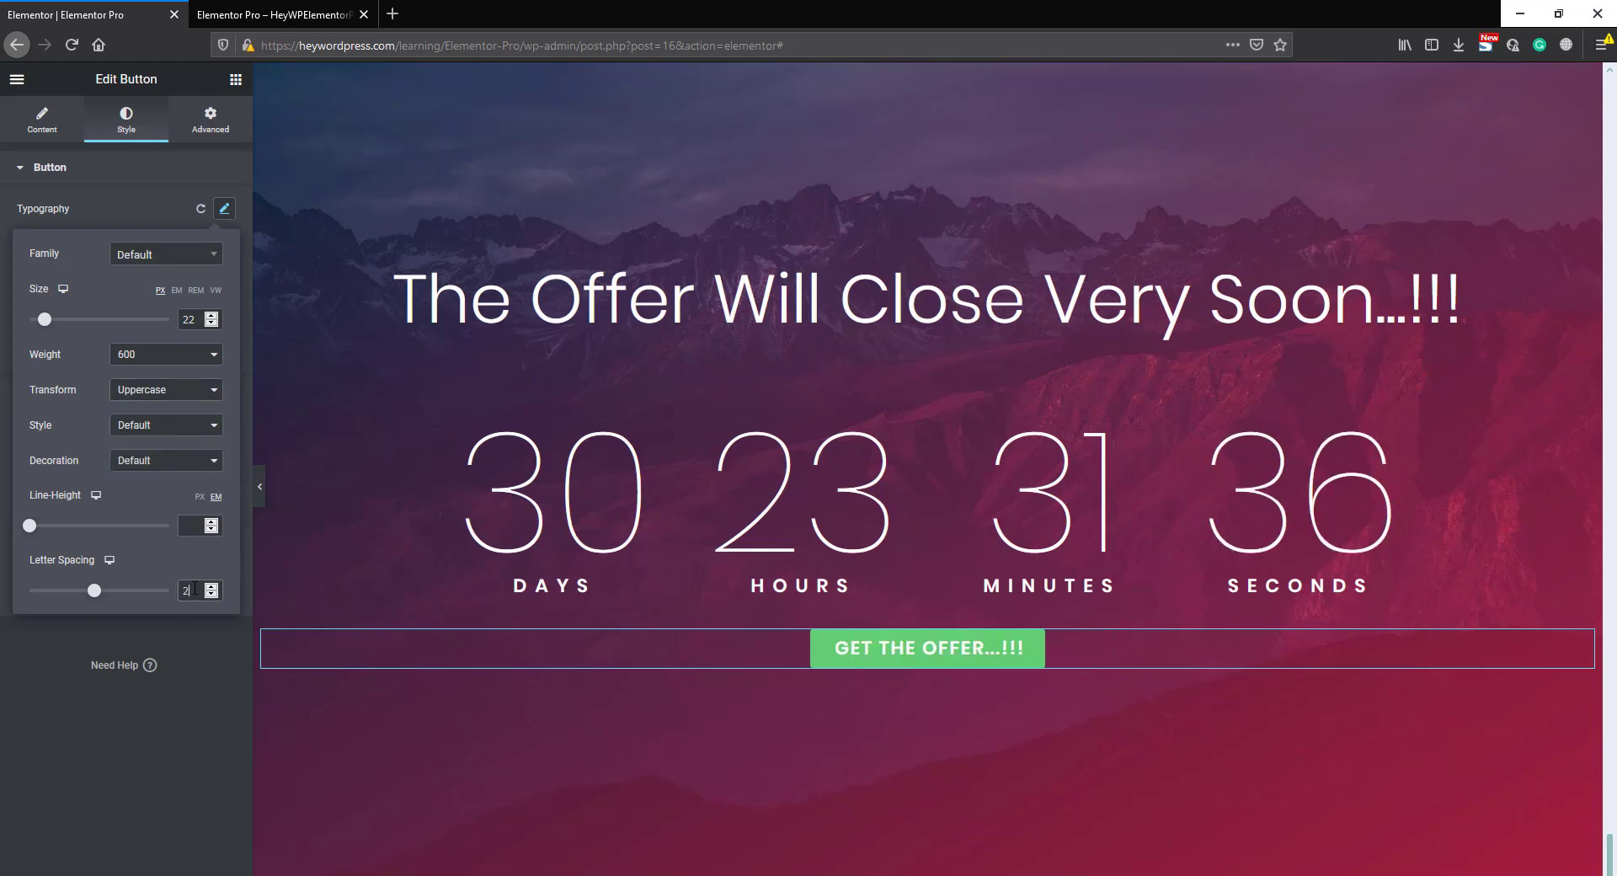
{"action": "left_click", "coordinate": [132, 202]}
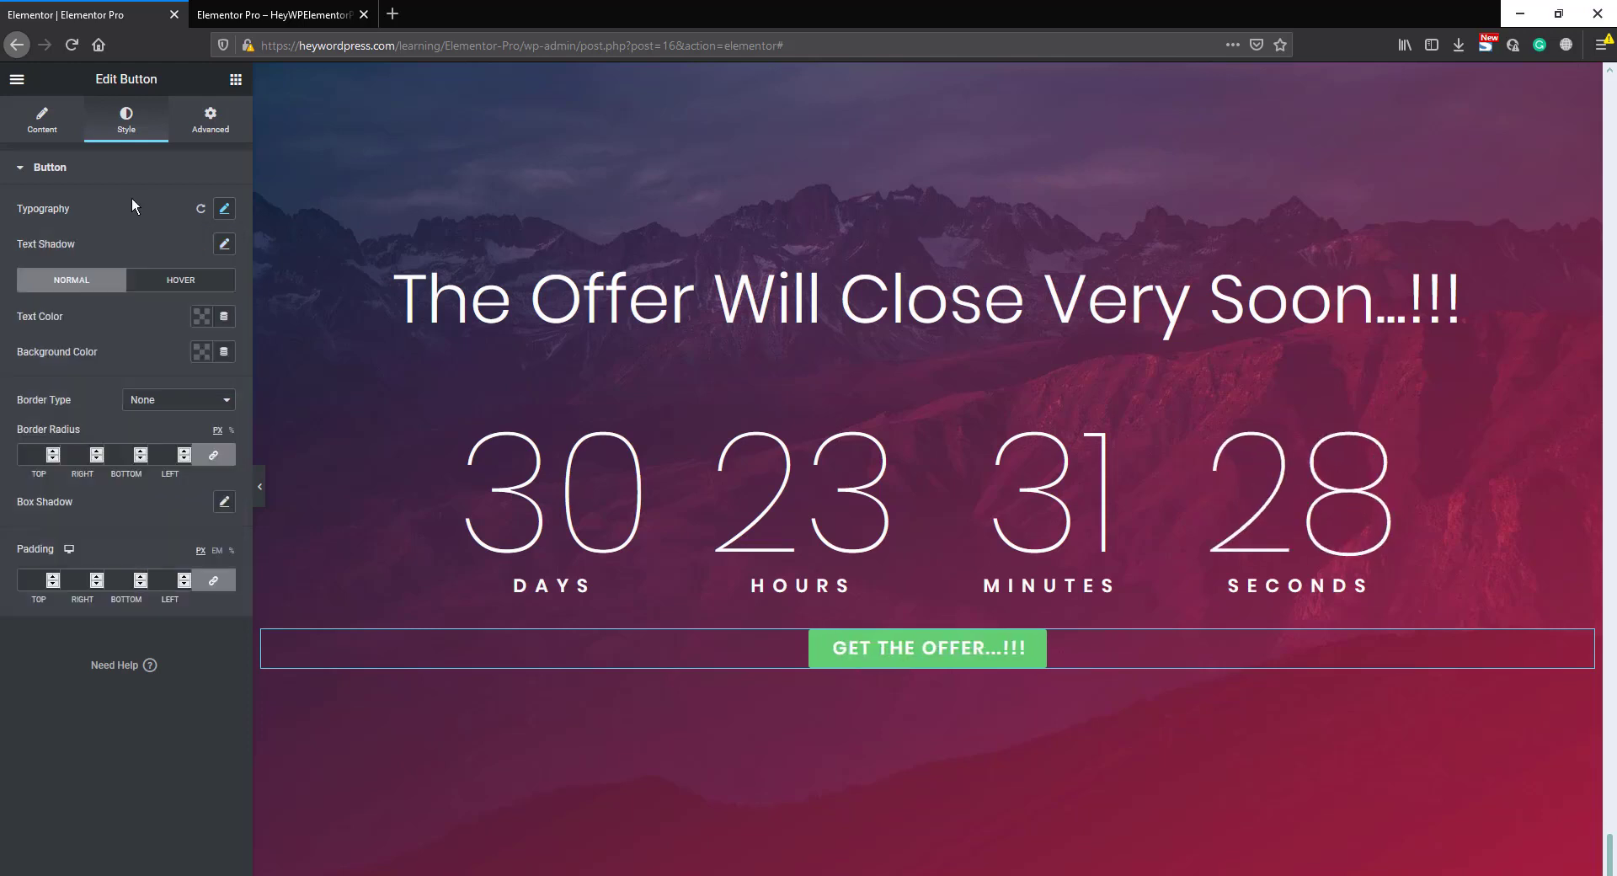
Set the offer button's background colour to teal green (#02C9A8) and its text colour to dark navy blue
{"action": "left_click", "coordinate": [201, 351]}
{"action": "left_click", "coordinate": [122, 412]}
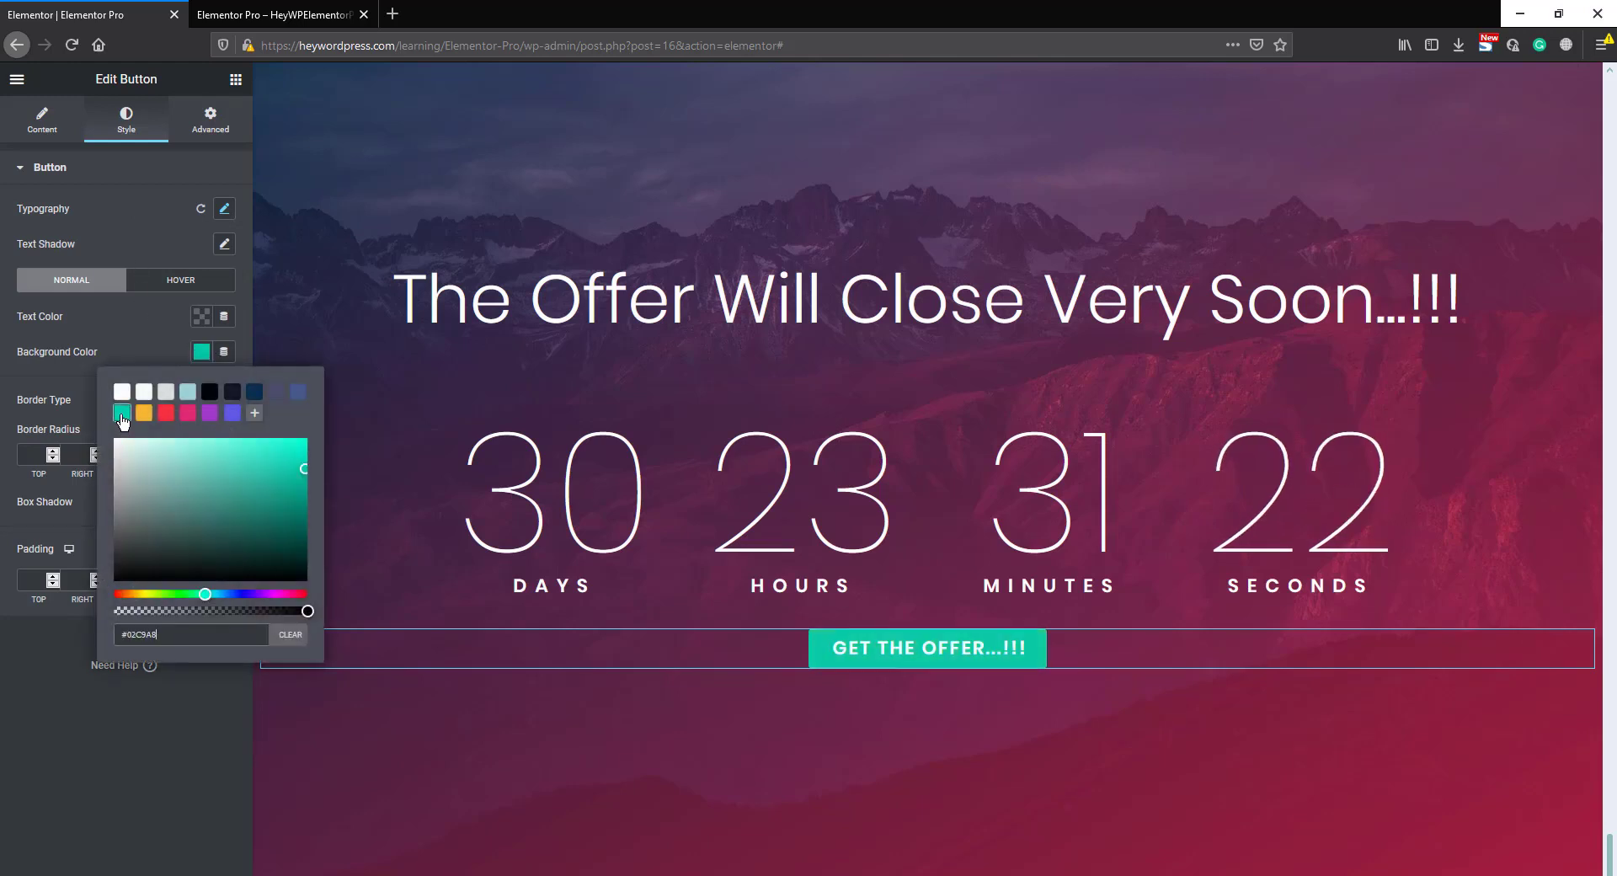
{"action": "left_click", "coordinate": [202, 316]}
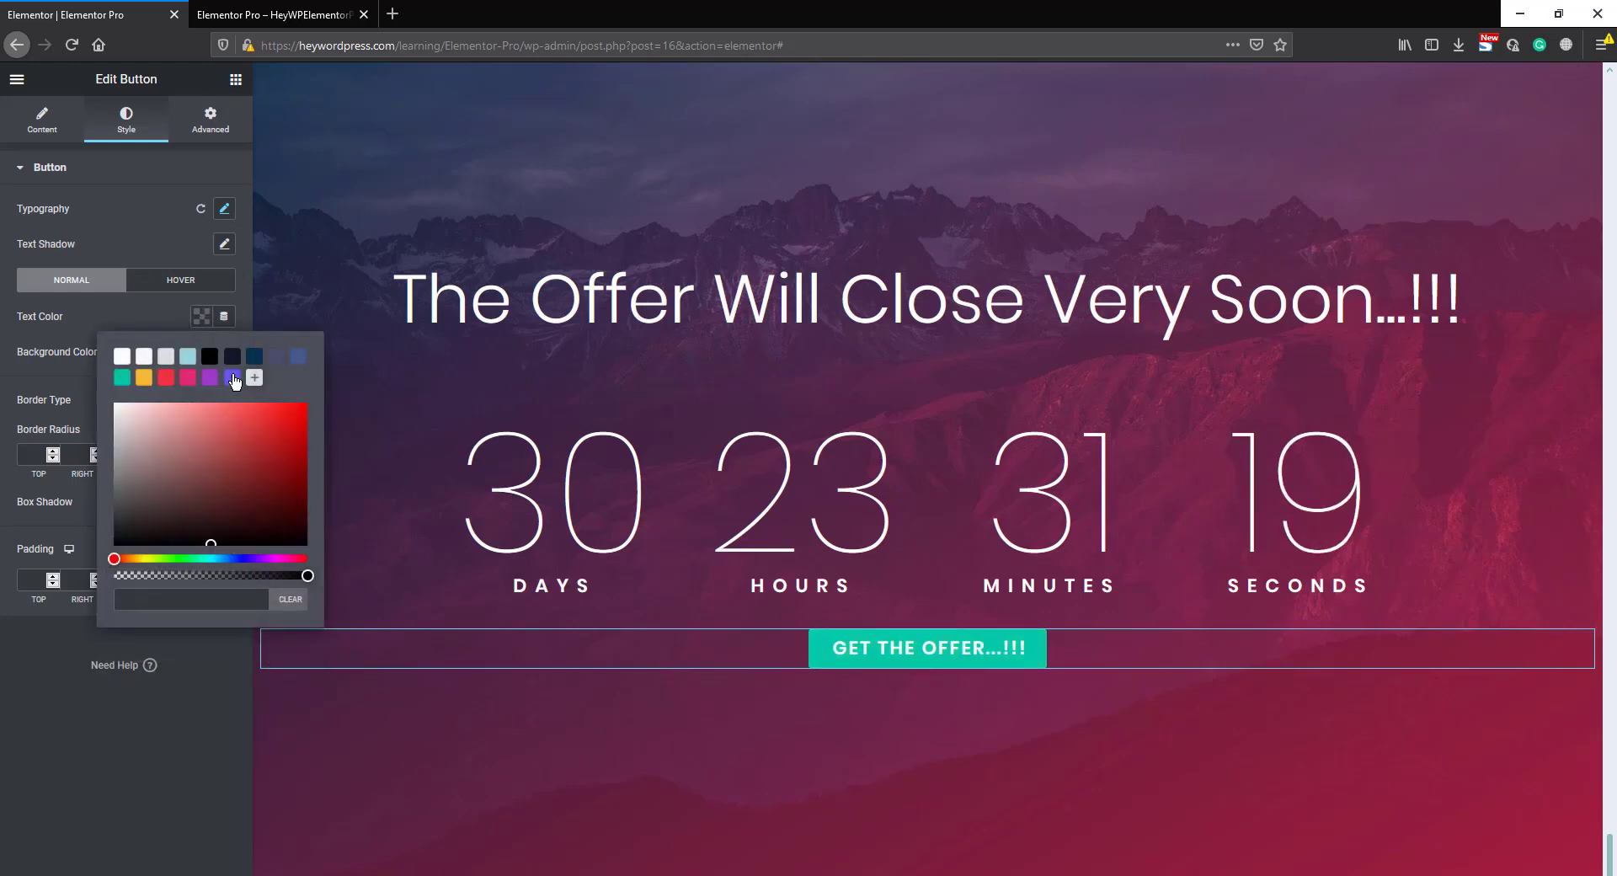
{"action": "left_click", "coordinate": [253, 356]}
{"action": "left_click", "coordinate": [159, 322]}
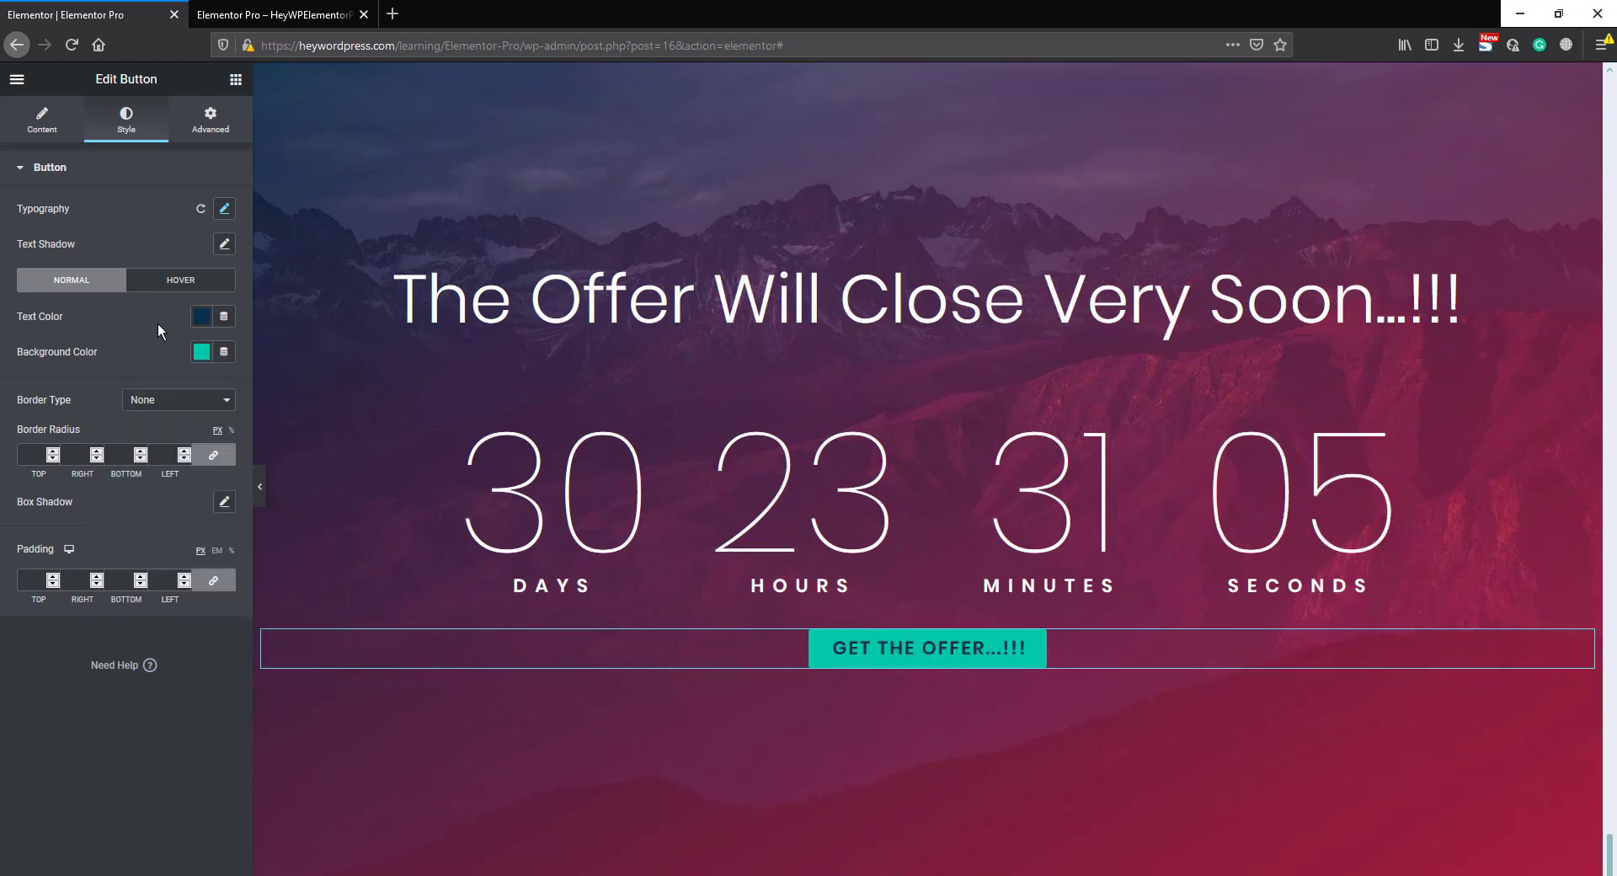
Give the offer button a top margin of 50 px to separate it from the countdown
{"action": "left_click", "coordinate": [210, 126]}
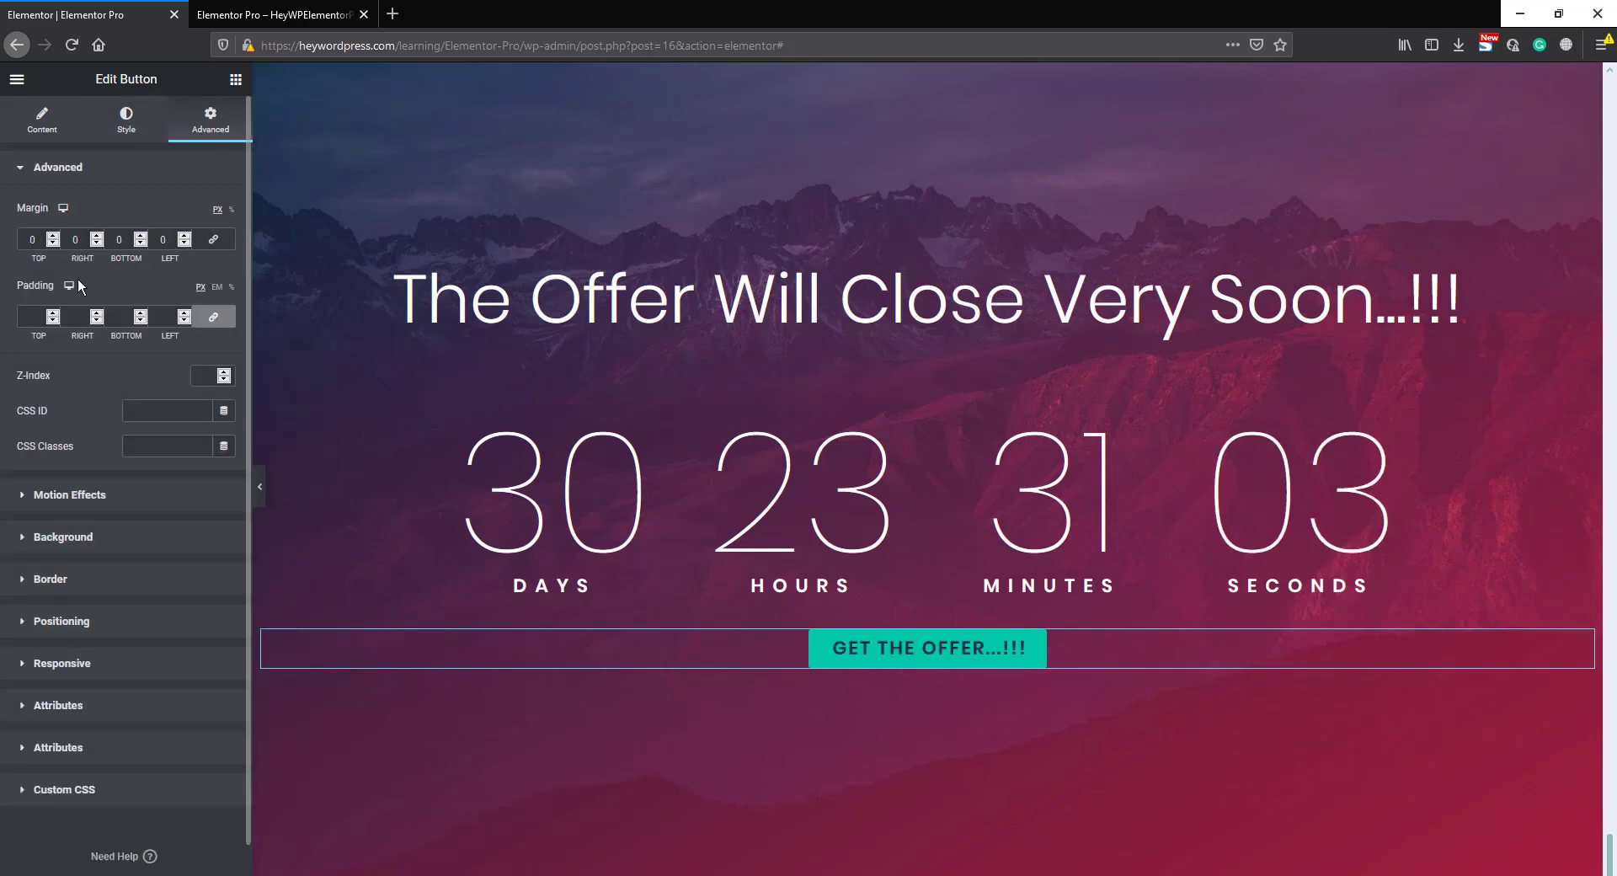
{"action": "double_click", "coordinate": [32, 240]}
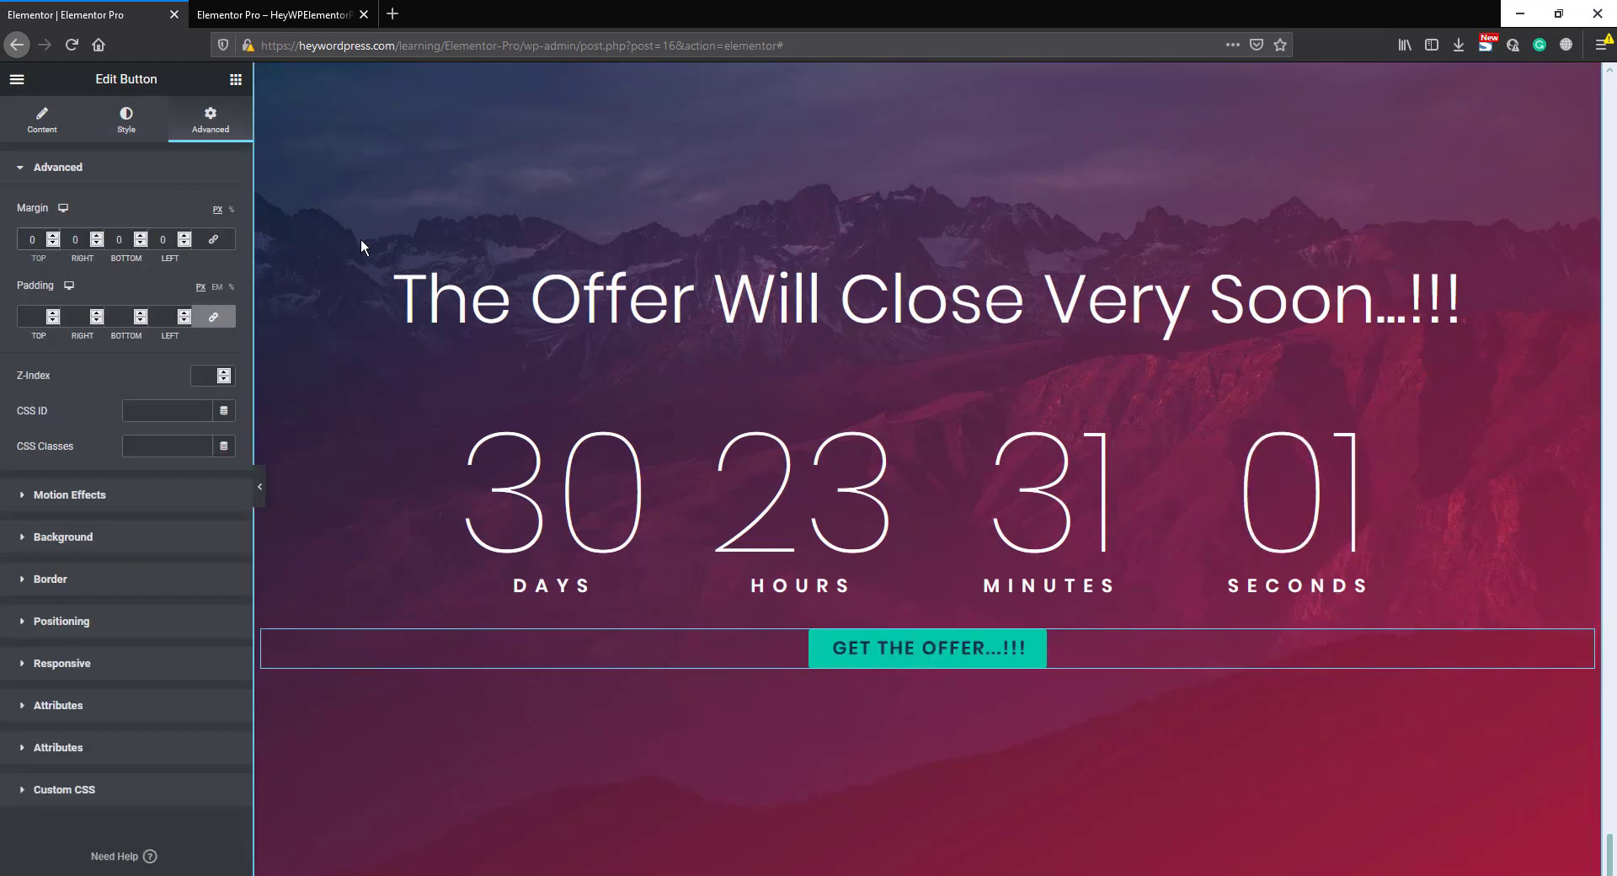
{"action": "type", "text": "50"}
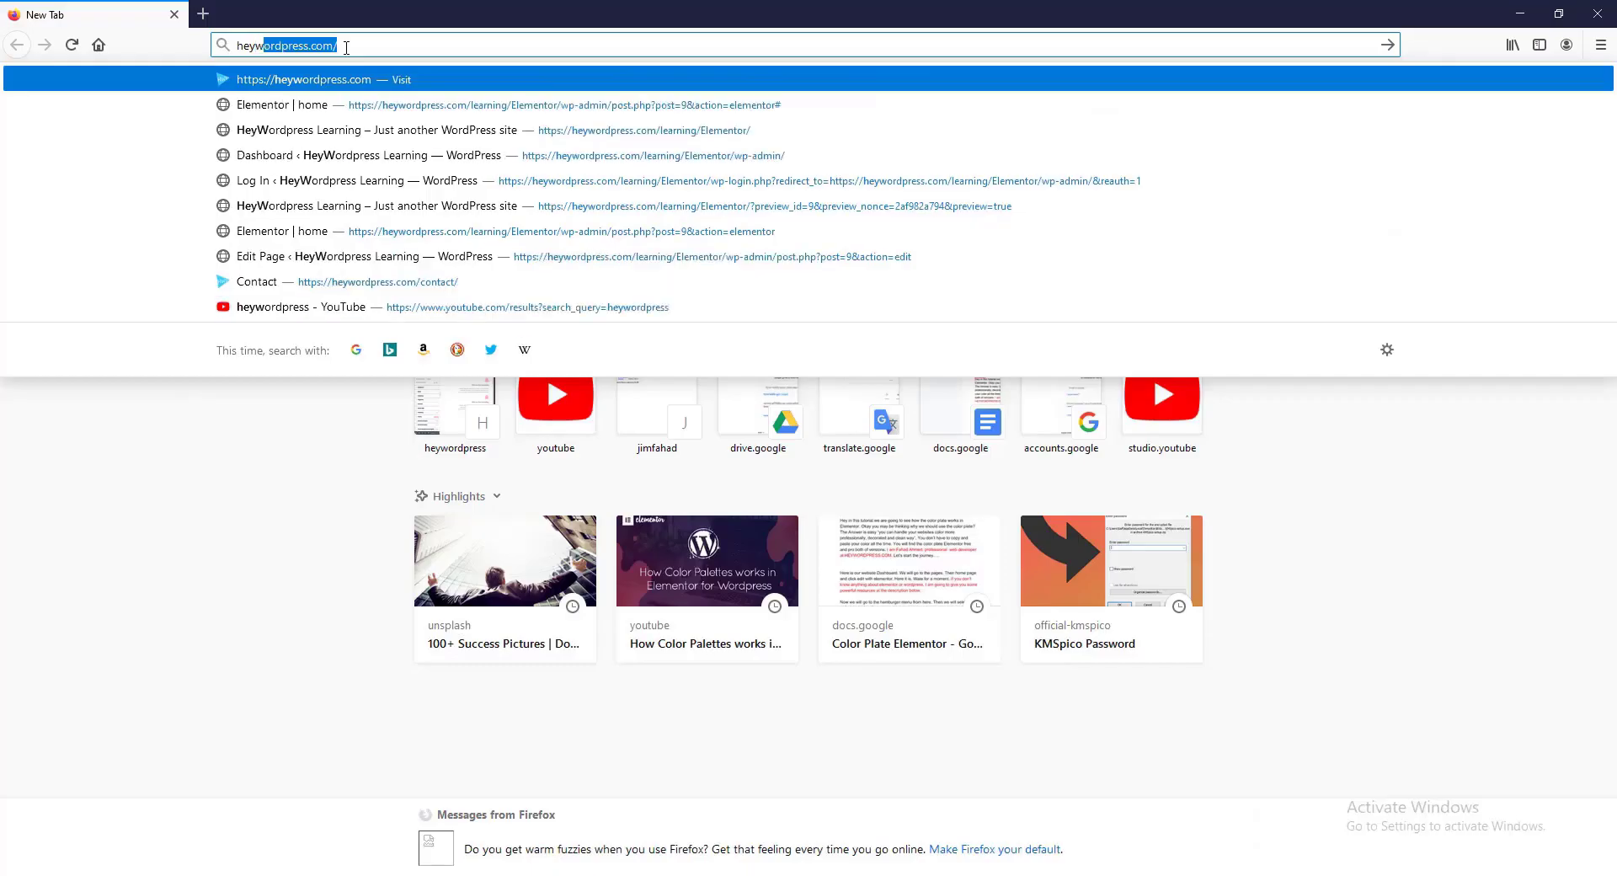
Open heywordpress.com in the browser and go to the Request A Quote form via the Make My Website link
{"action": "key", "text": "Return"}
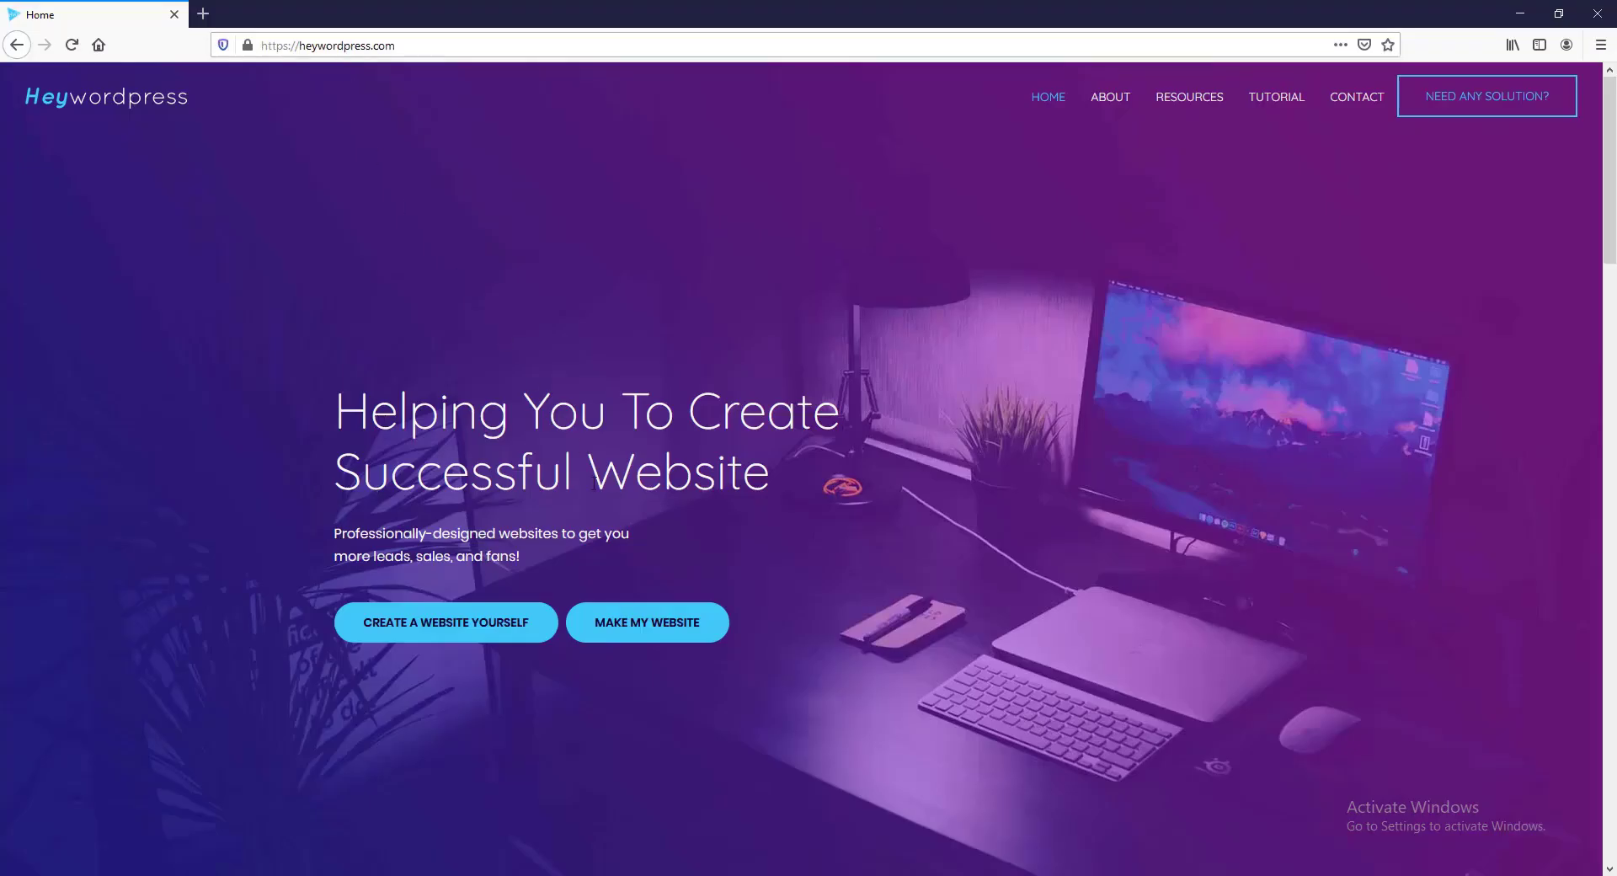
{"action": "left_click", "coordinate": [648, 634]}
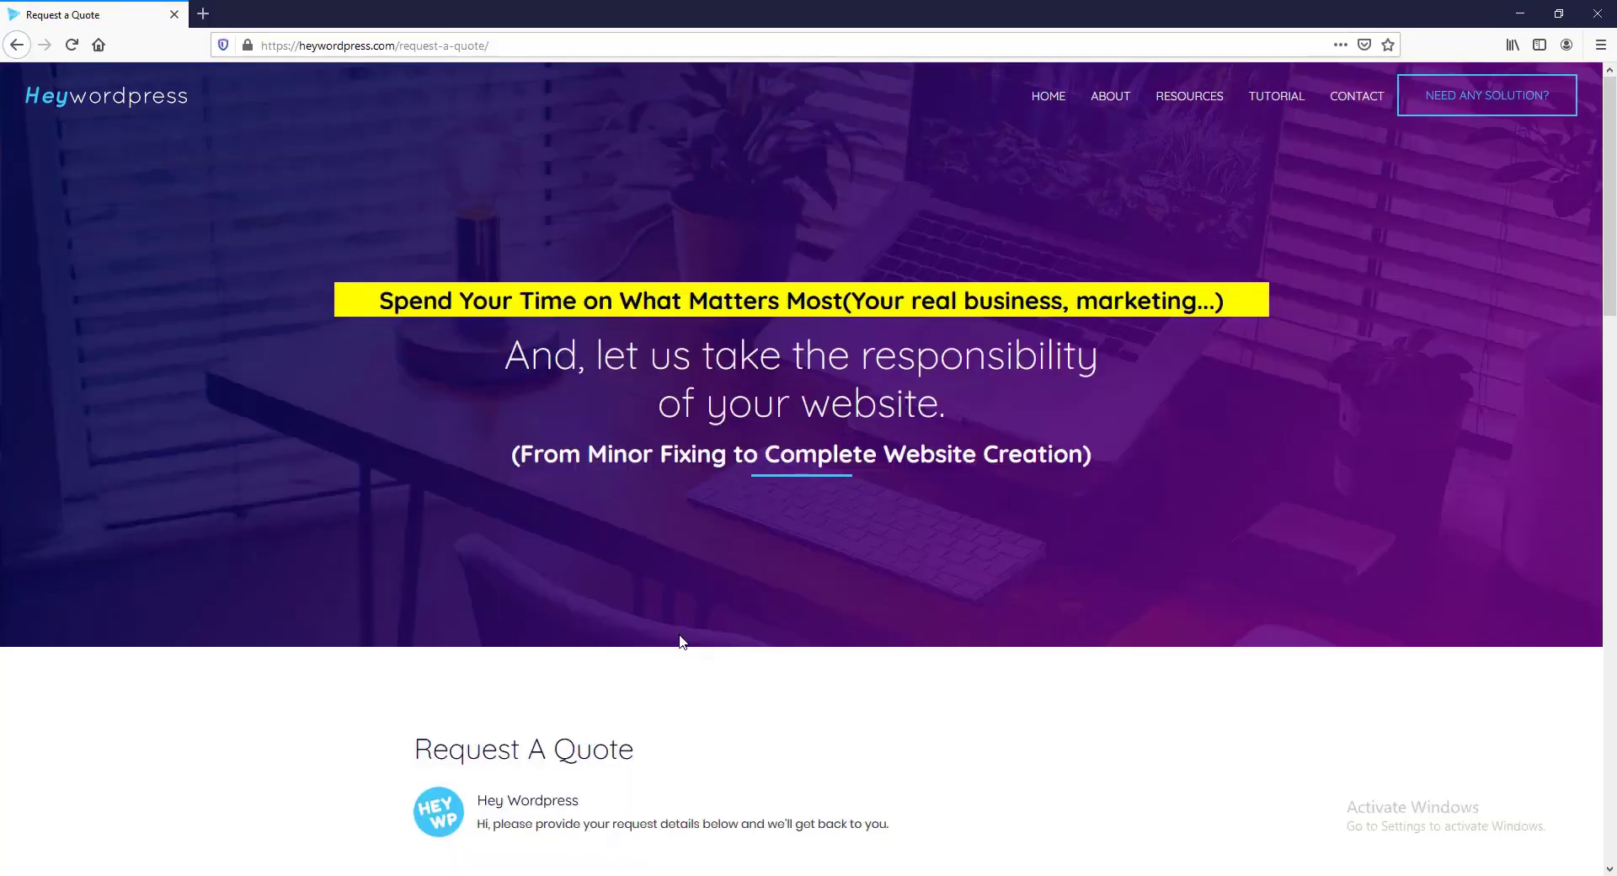
{"action": "scroll", "coordinate": [678, 640], "scroll_direction": "down", "scroll_amount": 5}
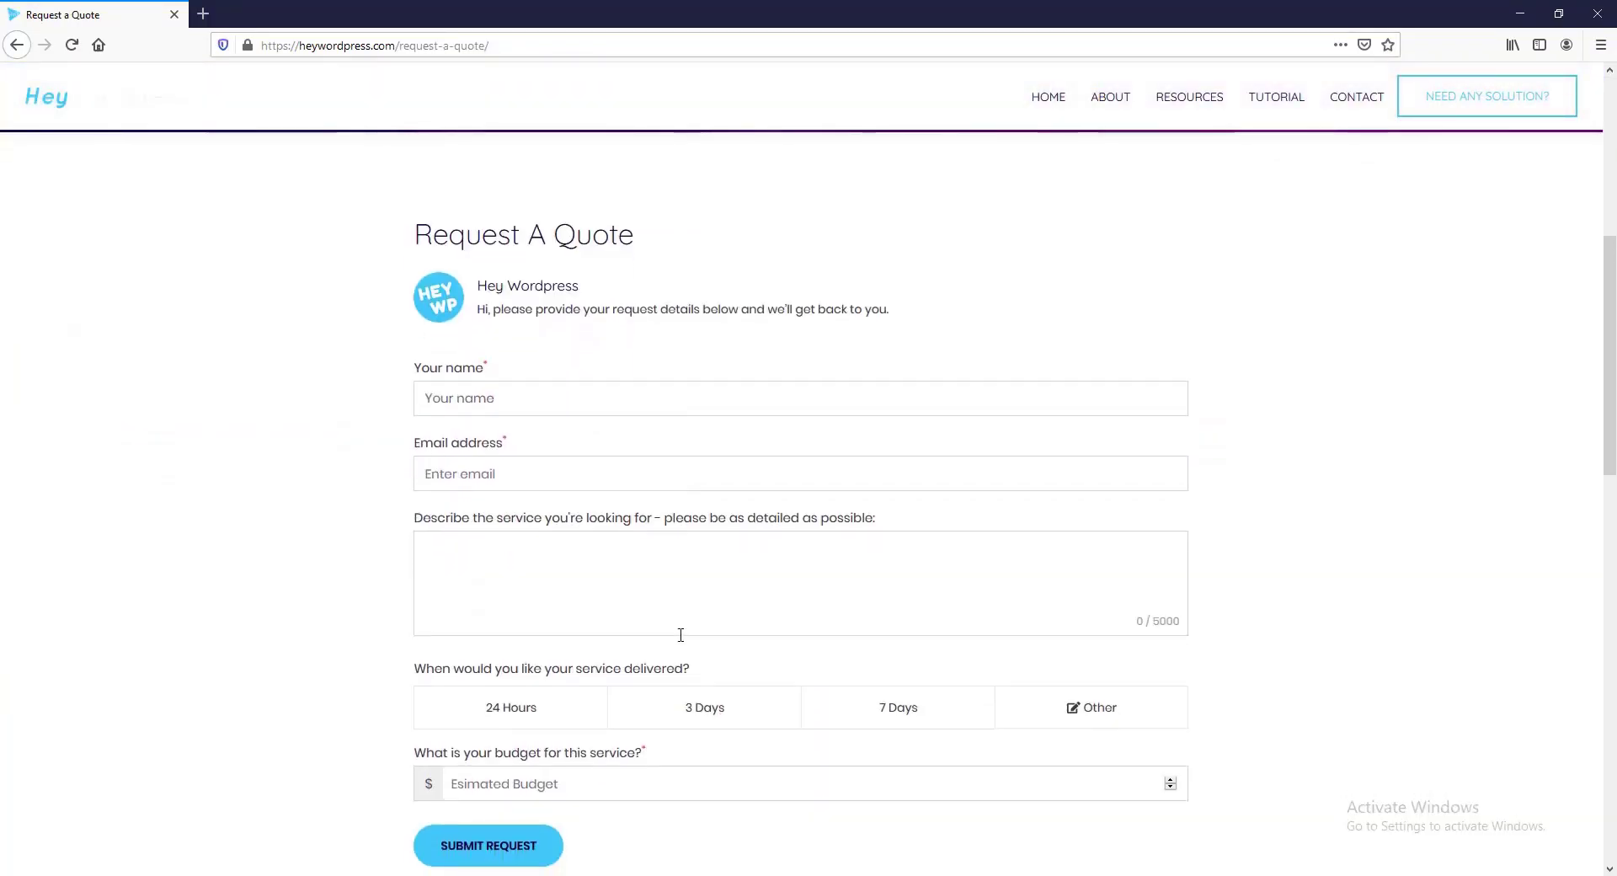
{"action": "scroll", "coordinate": [681, 635], "scroll_direction": "down", "scroll_amount": 1}
Fill in the requester's name and e-mail, and describe the service as a complete website for an online or drop-shipping business
{"action": "left_click", "coordinate": [512, 314]}
{"action": "type", "text": "fahad"}
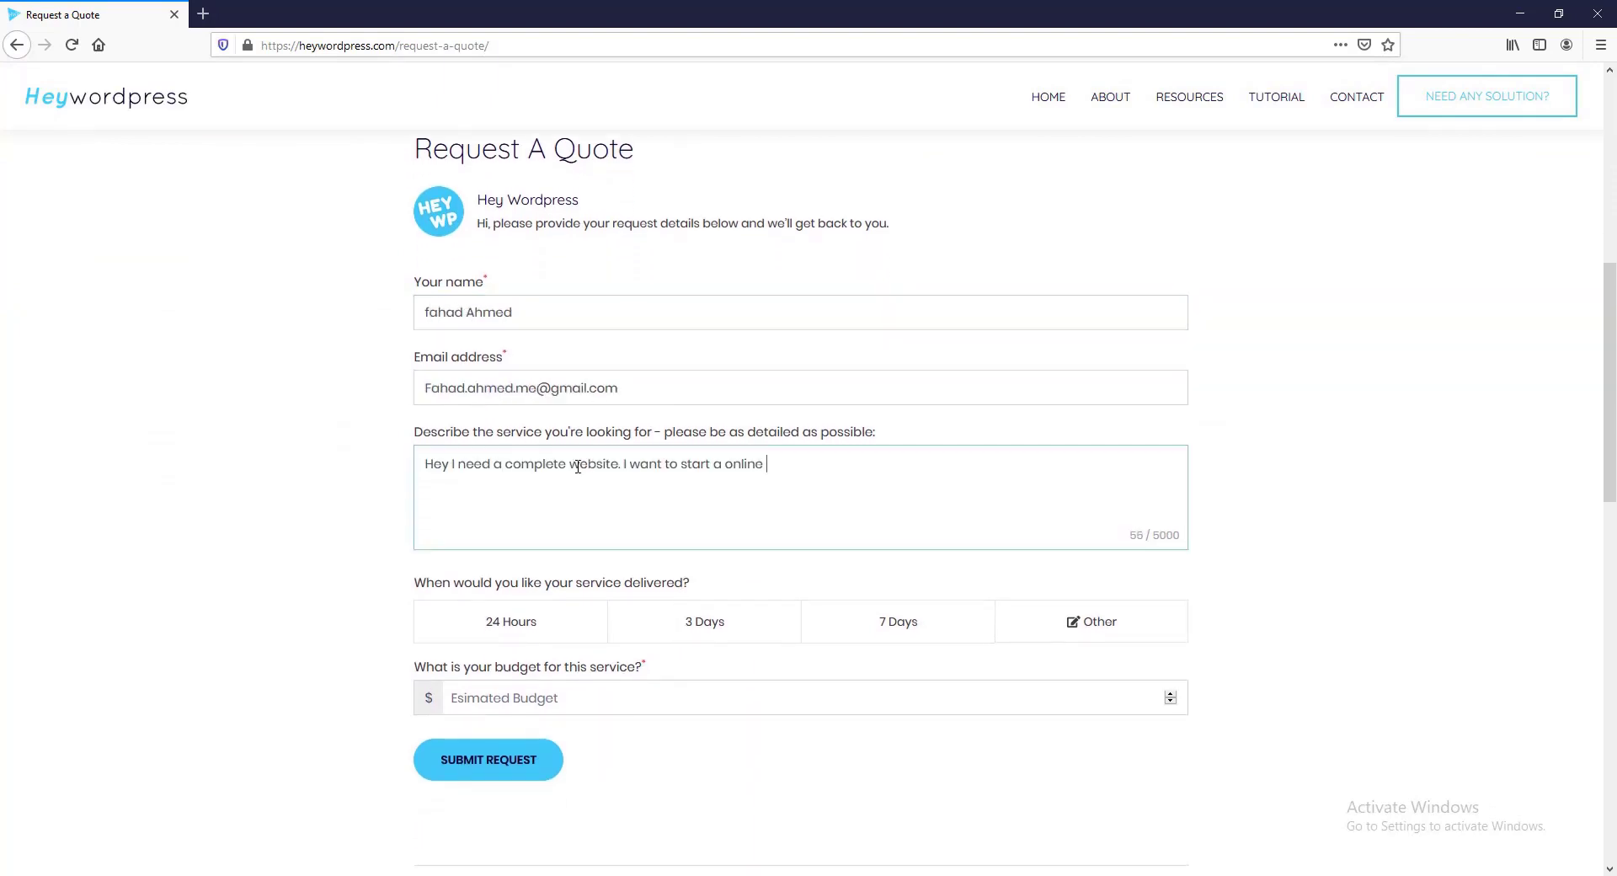
{"action": "type", "text": "business or Drop-shipping busin"}
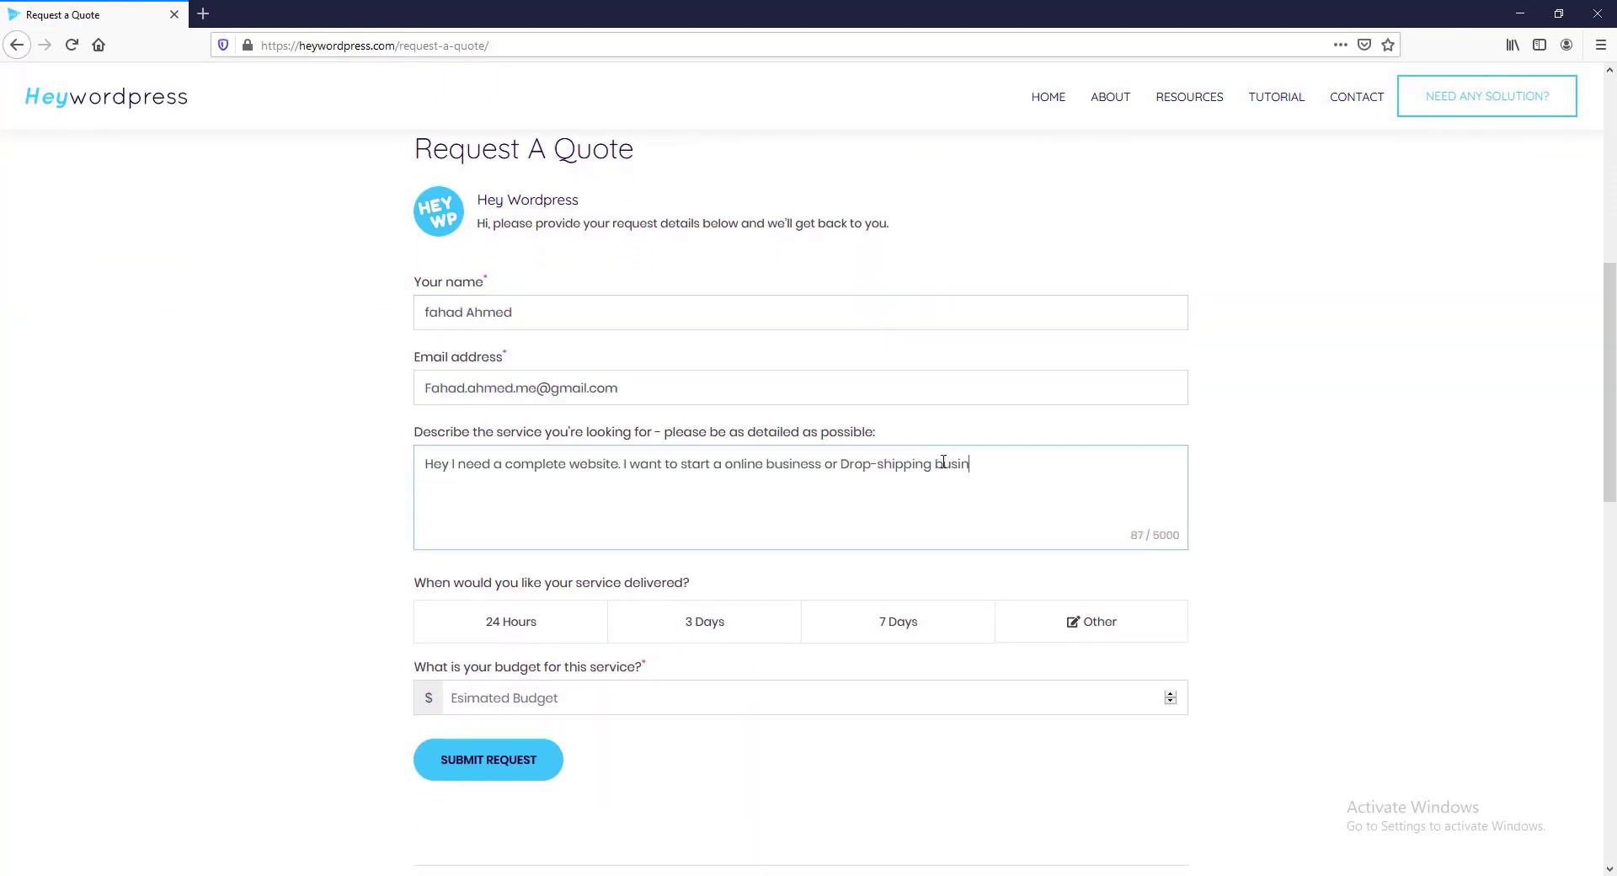
{"action": "type", "text": "ess. please create a website for me..."}
Choose delivery in 7 Days, enter a budget of $500, and submit the quote request
{"action": "left_click", "coordinate": [898, 622]}
{"action": "left_click", "coordinate": [514, 699]}
{"action": "type", "text": "500"}
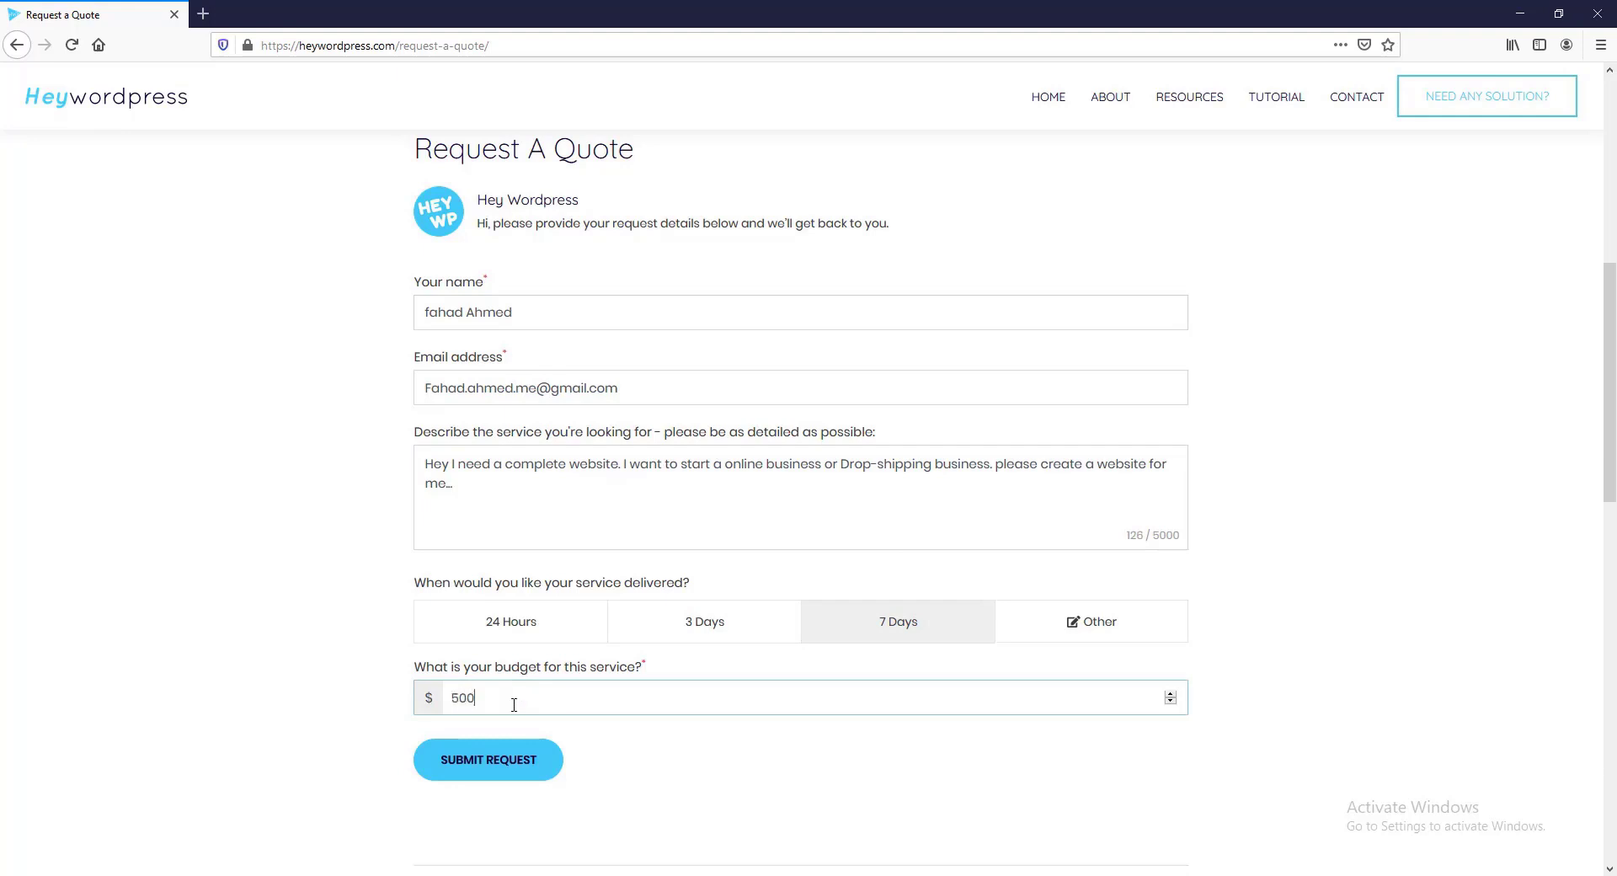
{"action": "left_click", "coordinate": [530, 768]}
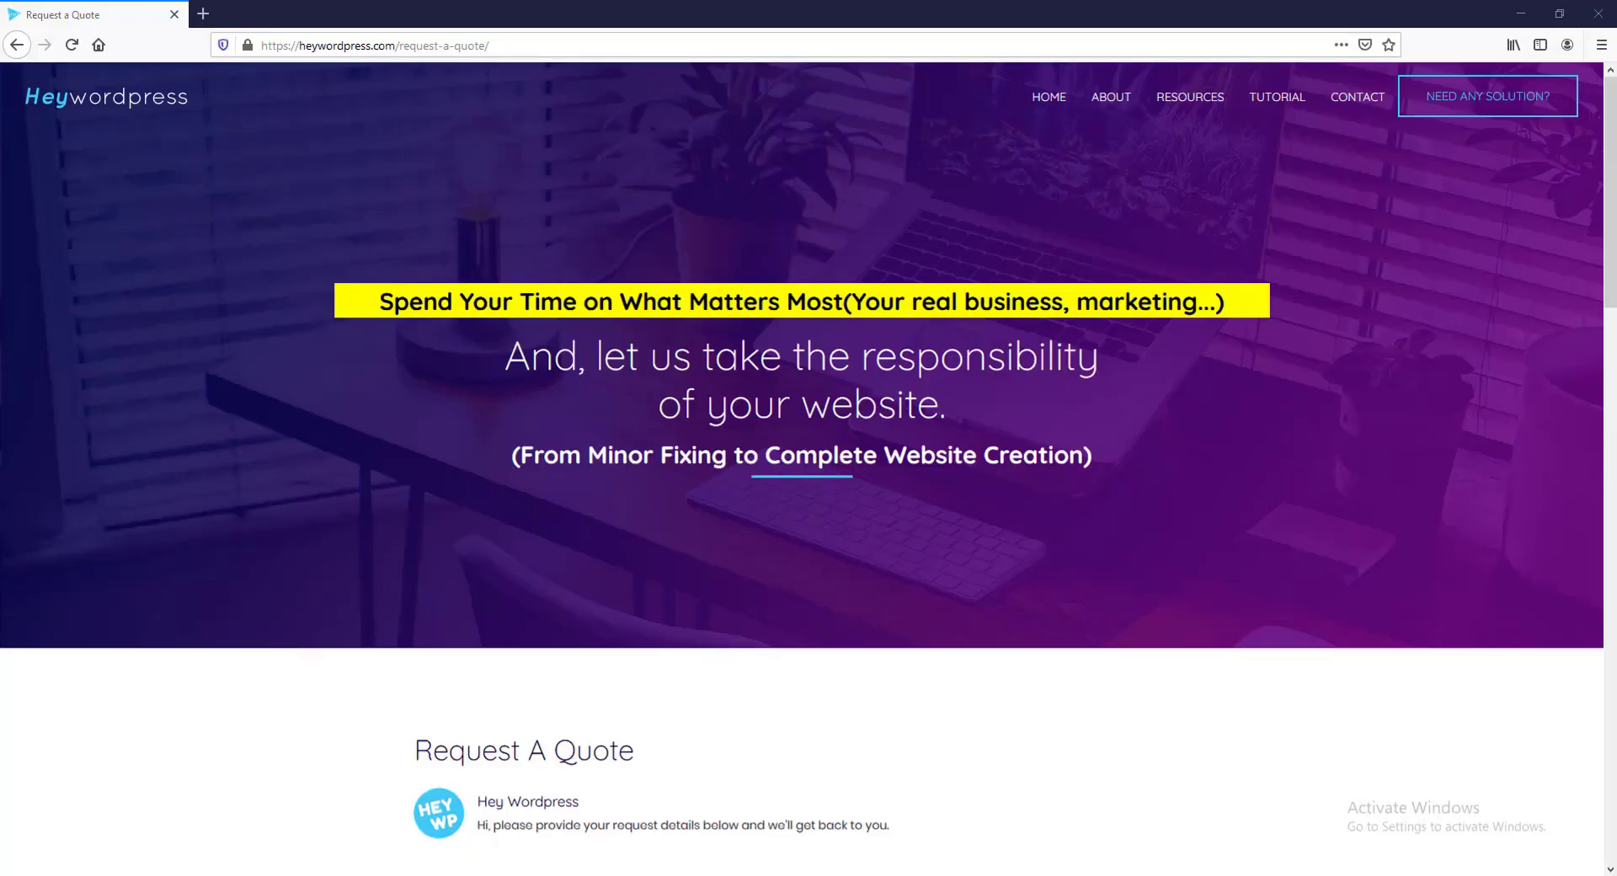